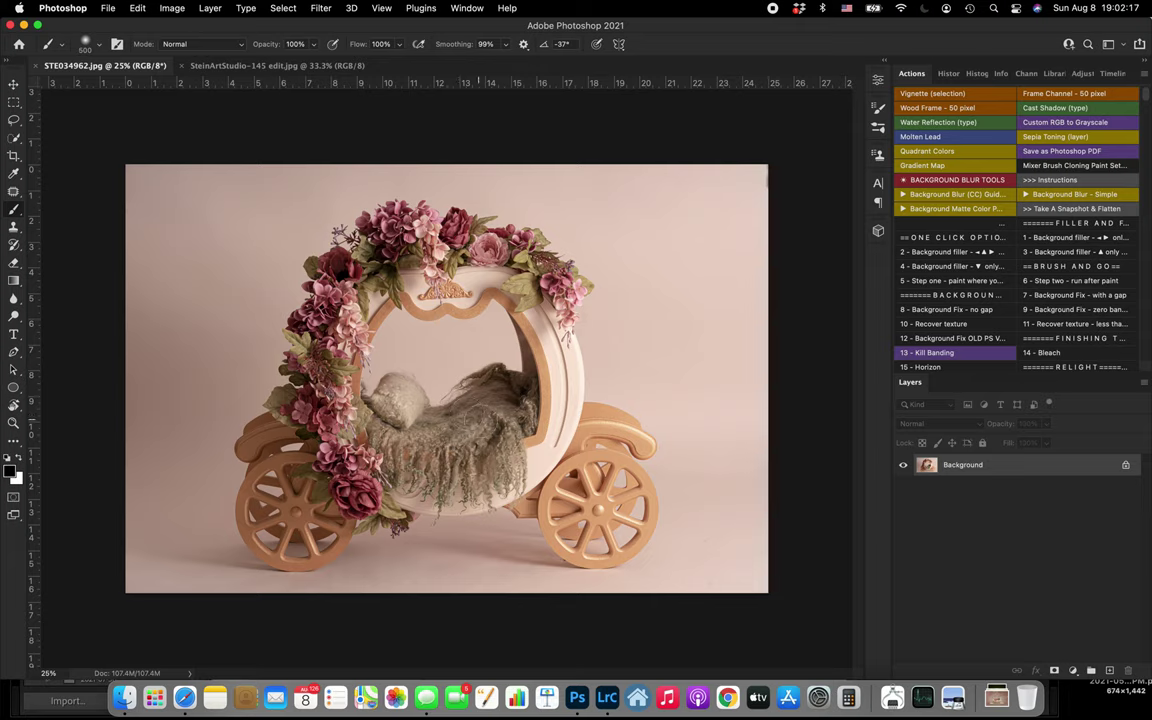
# - In SteinArtStudio-145 edit.jpg, make a loose lasso selection around the baby, crown, dress and foot
pyautogui.click(314, 66)
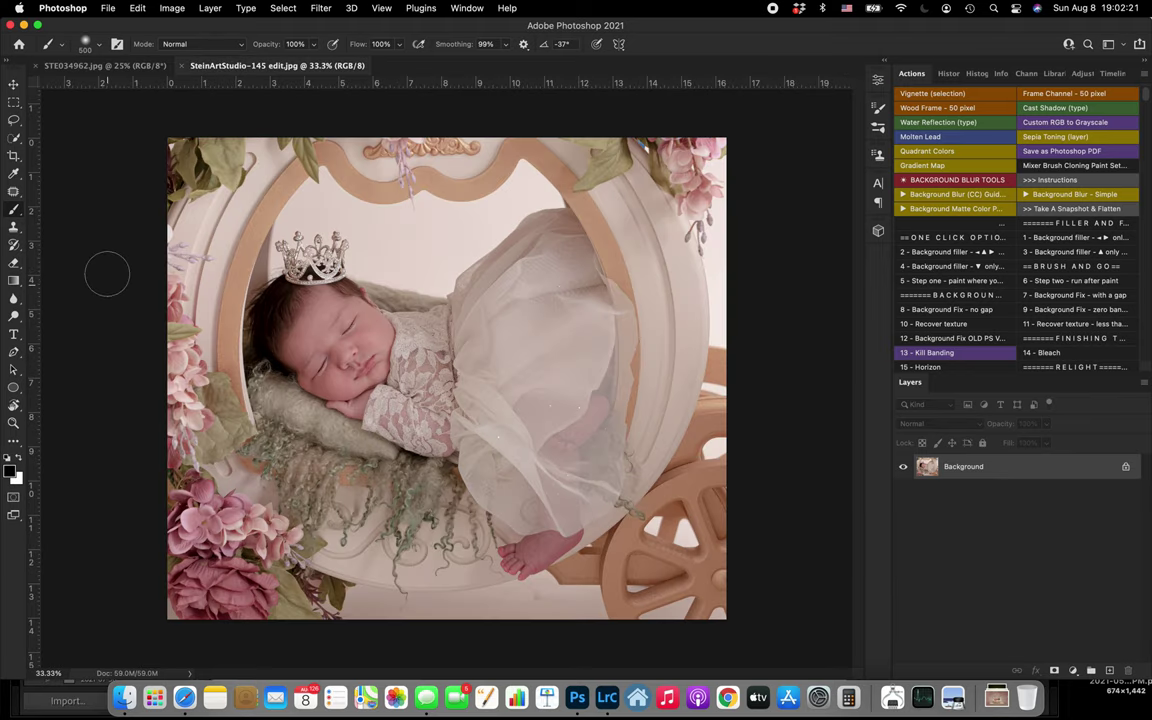
pyautogui.click(14, 121)
pyautogui.moveTo(383, 279)
pyautogui.mouseDown()
pyautogui.moveTo(351, 232)
pyautogui.moveTo(284, 229)
pyautogui.moveTo(227, 279)
pyautogui.moveTo(221, 333)
pyautogui.moveTo(249, 388)
pyautogui.moveTo(457, 490)
pyautogui.moveTo(491, 590)
pyautogui.moveTo(530, 608)
pyautogui.moveTo(581, 597)
pyautogui.moveTo(619, 543)
pyautogui.moveTo(652, 543)
pyautogui.moveTo(657, 508)
pyautogui.mouseUp()
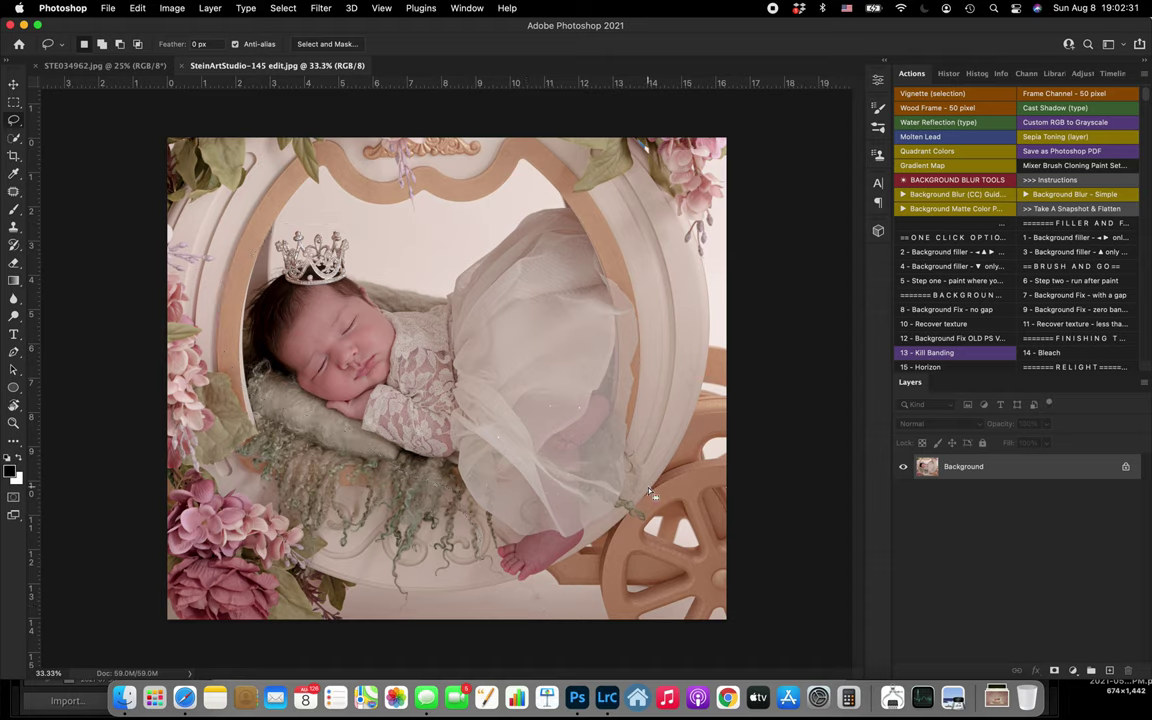
pyautogui.press('super+d')
pyautogui.moveTo(588, 207)
pyautogui.mouseDown()
pyautogui.moveTo(559, 190)
pyautogui.moveTo(475, 228)
pyautogui.moveTo(450, 262)
pyautogui.moveTo(378, 270)
pyautogui.moveTo(360, 222)
pyautogui.moveTo(254, 229)
pyautogui.moveTo(250, 268)
pyautogui.moveTo(209, 330)
pyautogui.moveTo(243, 398)
pyautogui.moveTo(427, 486)
pyautogui.moveTo(500, 607)
pyautogui.moveTo(570, 624)
pyautogui.moveTo(620, 559)
pyautogui.moveTo(659, 541)
pyautogui.moveTo(668, 511)
pyautogui.moveTo(659, 310)
pyautogui.moveTo(642, 256)
pyautogui.moveTo(593, 204)
pyautogui.mouseUp()
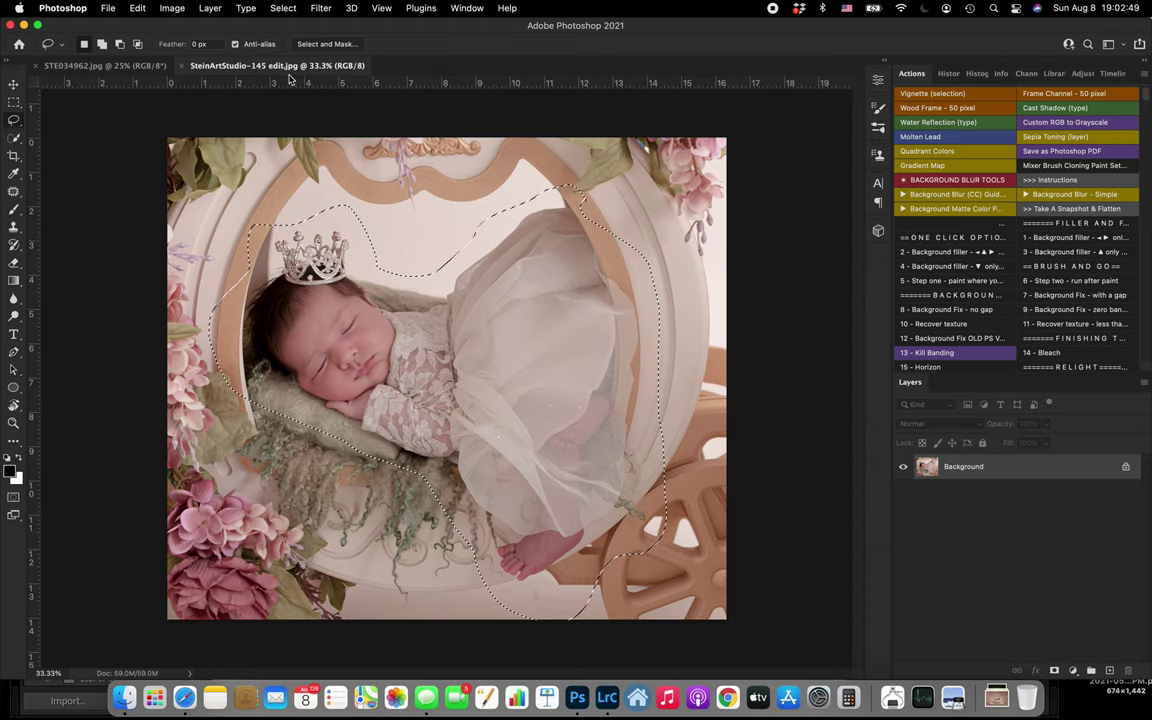
# - Mask the baby photo to the lasso selection and copy the masked layer into STE034962.jpg
pyautogui.click(90, 67)
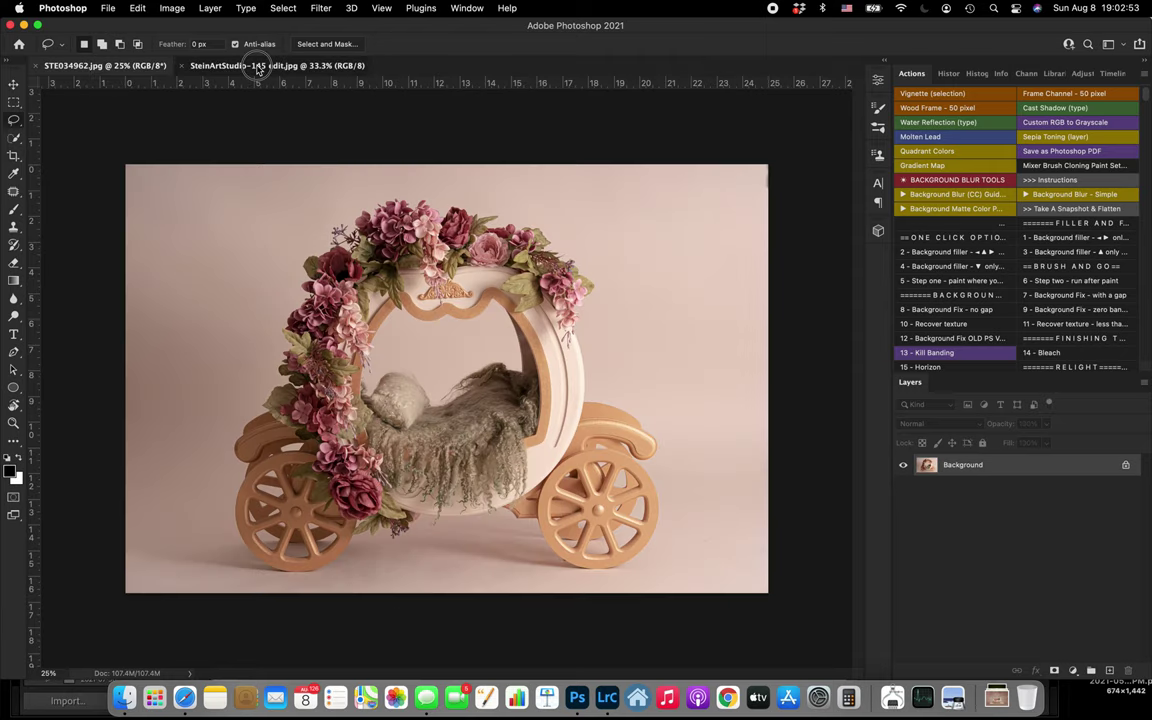
pyautogui.click(258, 66)
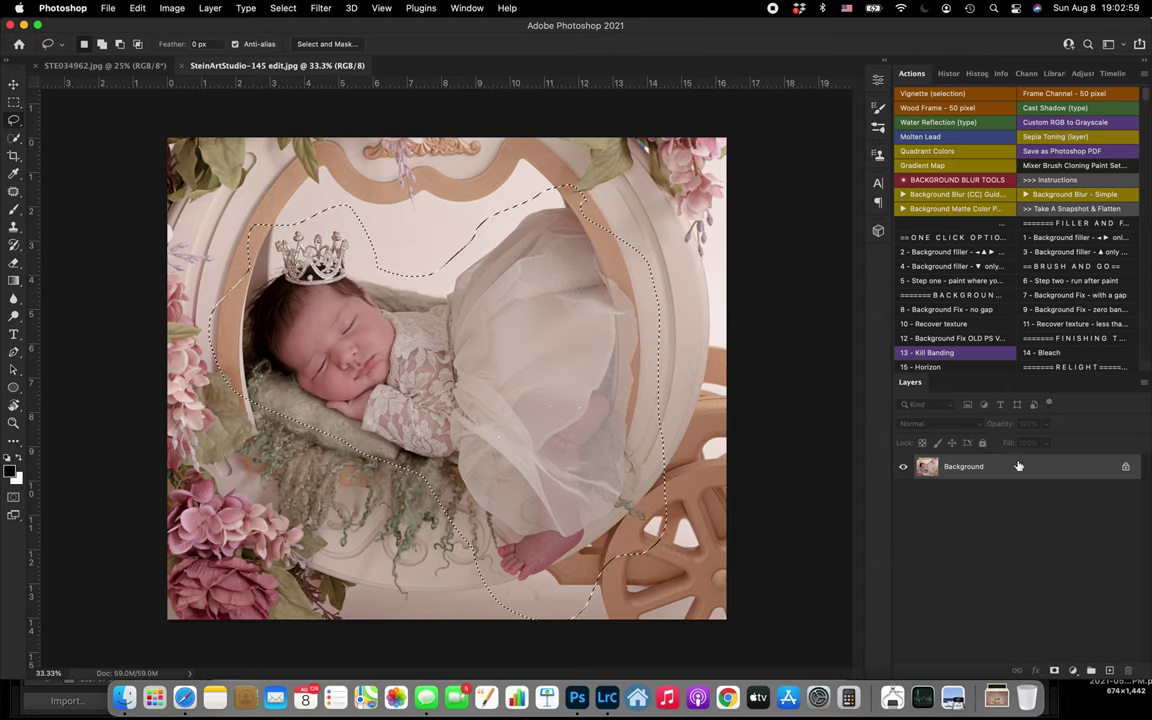
pyautogui.click(1054, 671)
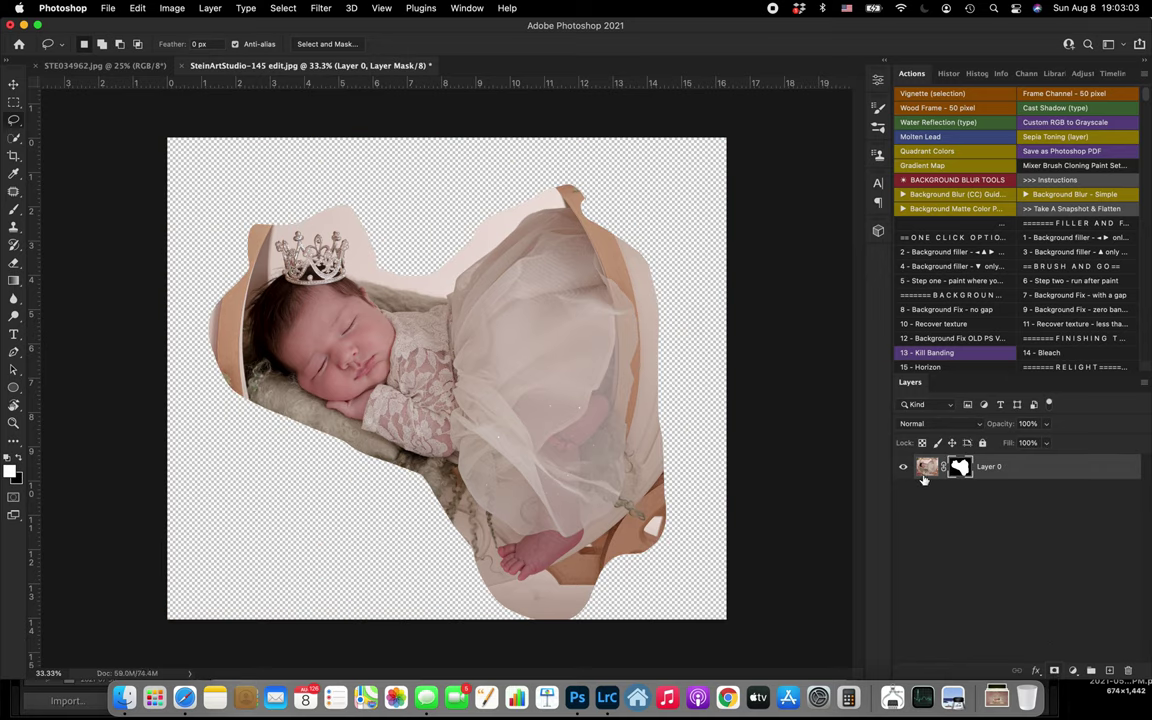
pyautogui.moveTo(929, 470); pyautogui.dragTo(455, 392)
pyautogui.click(705, 376)
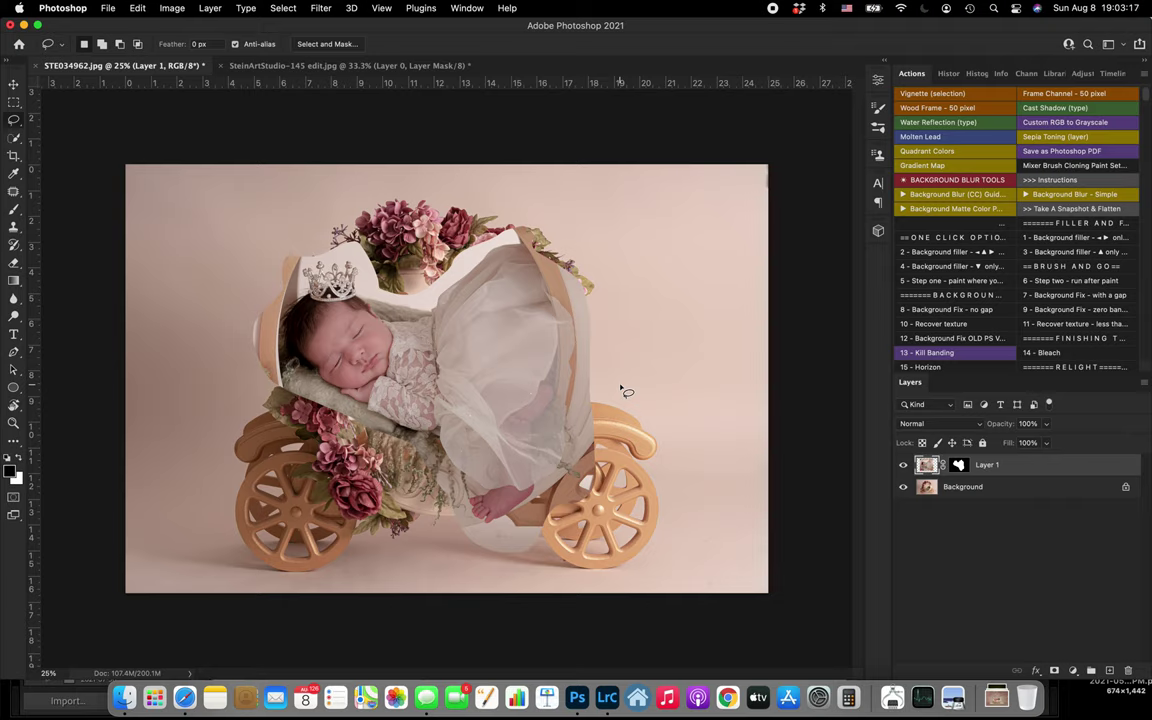
# - Scale the baby layer proportionally to about 69% and move it over the carriage opening
pyautogui.press('super+t')
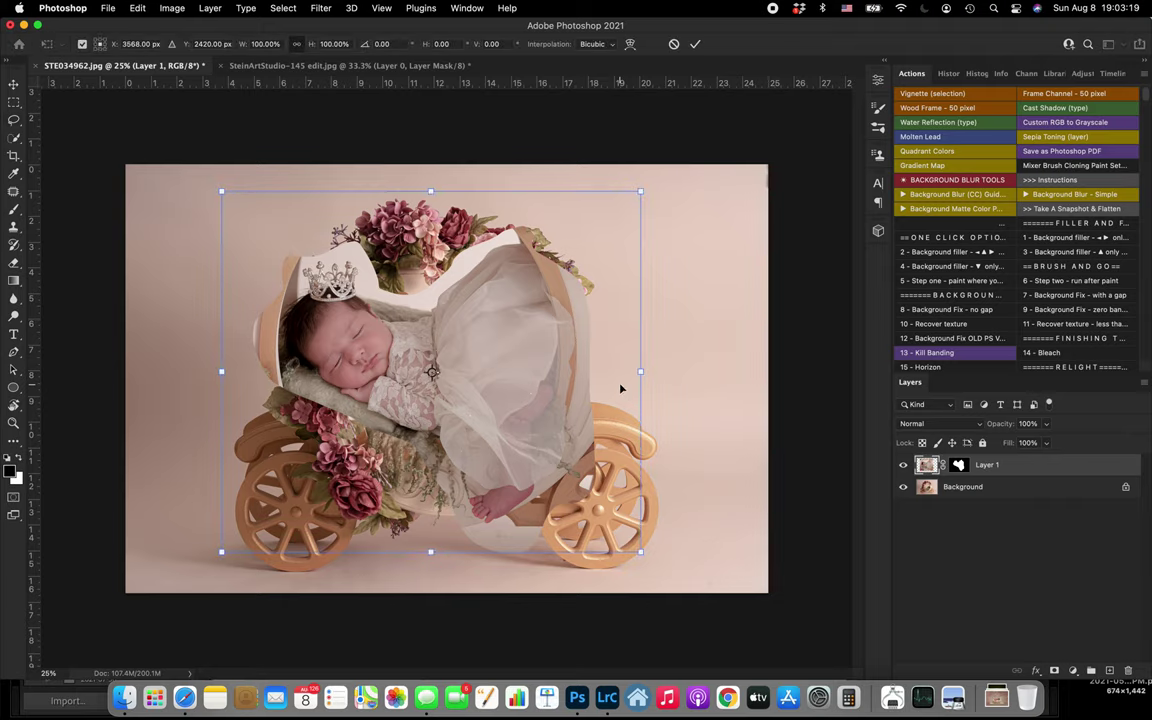
pyautogui.moveTo(641, 189); pyautogui.dragTo(507, 293)
pyautogui.moveTo(495, 362); pyautogui.dragTo(585, 342)
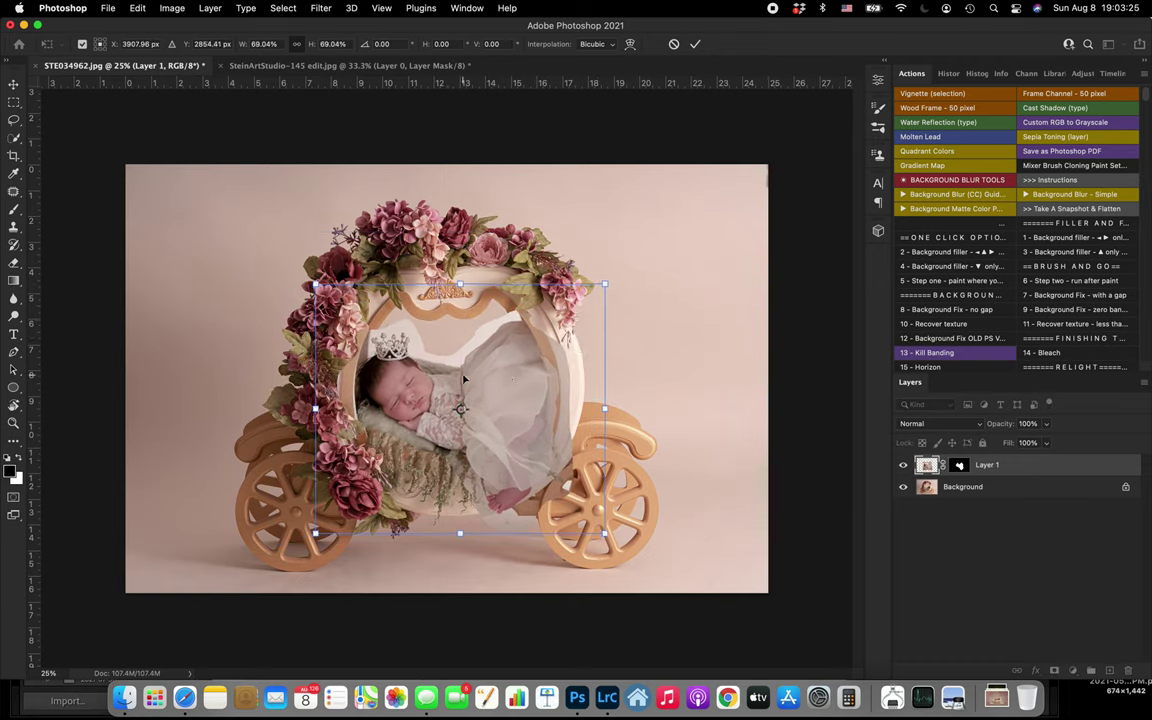
pyautogui.scroll(5, 441, 371)
pyautogui.moveTo(436, 357); pyautogui.dragTo(447, 358)
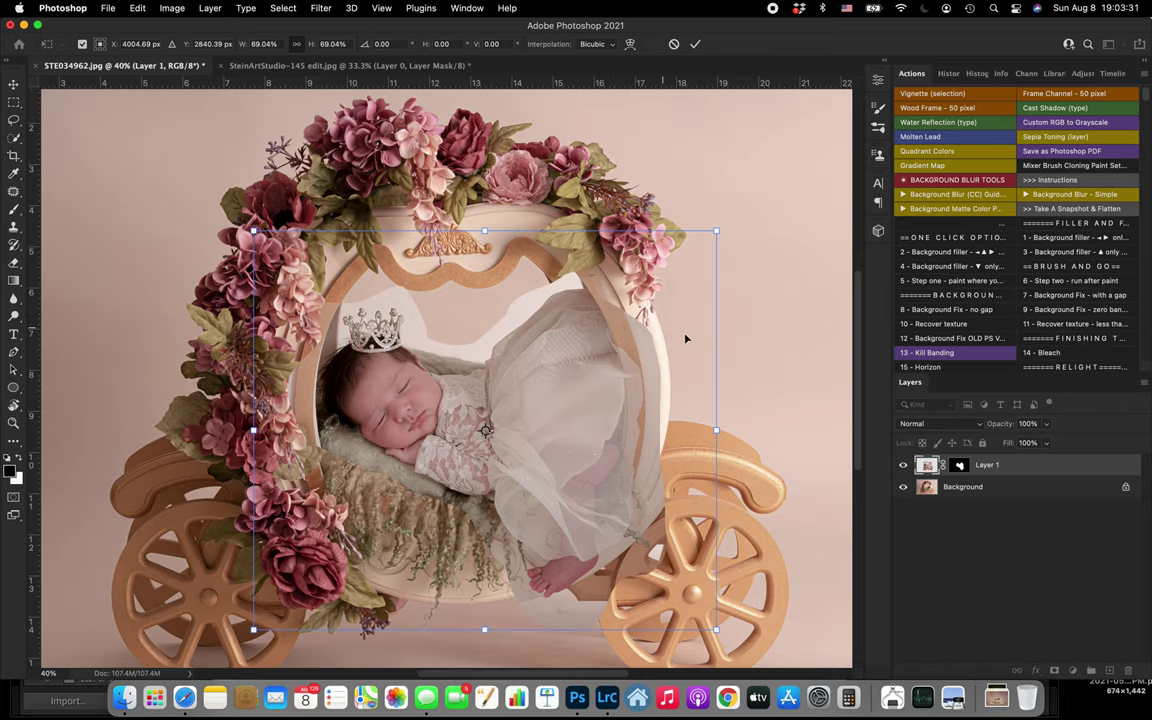
# - Reduce the baby layer to about 63%, fit it inside the carriage frame and apply the transform
pyautogui.moveTo(718, 231); pyautogui.dragTo(688, 240)
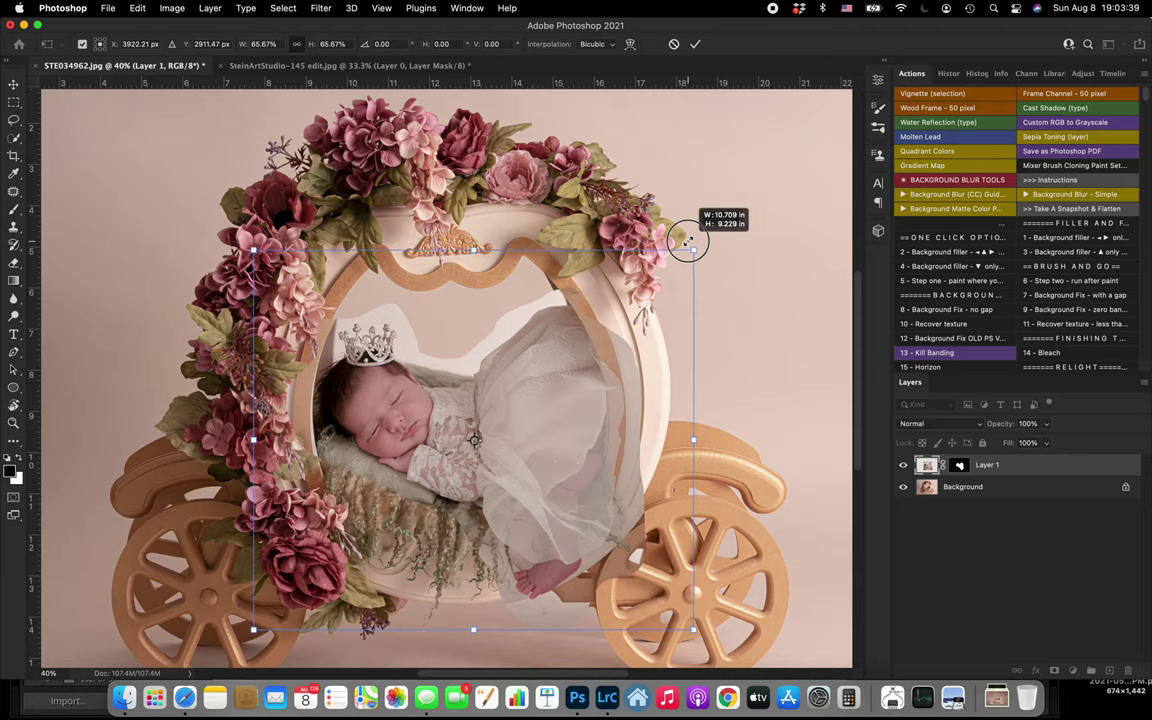
pyautogui.moveTo(466, 345); pyautogui.dragTo(457, 337)
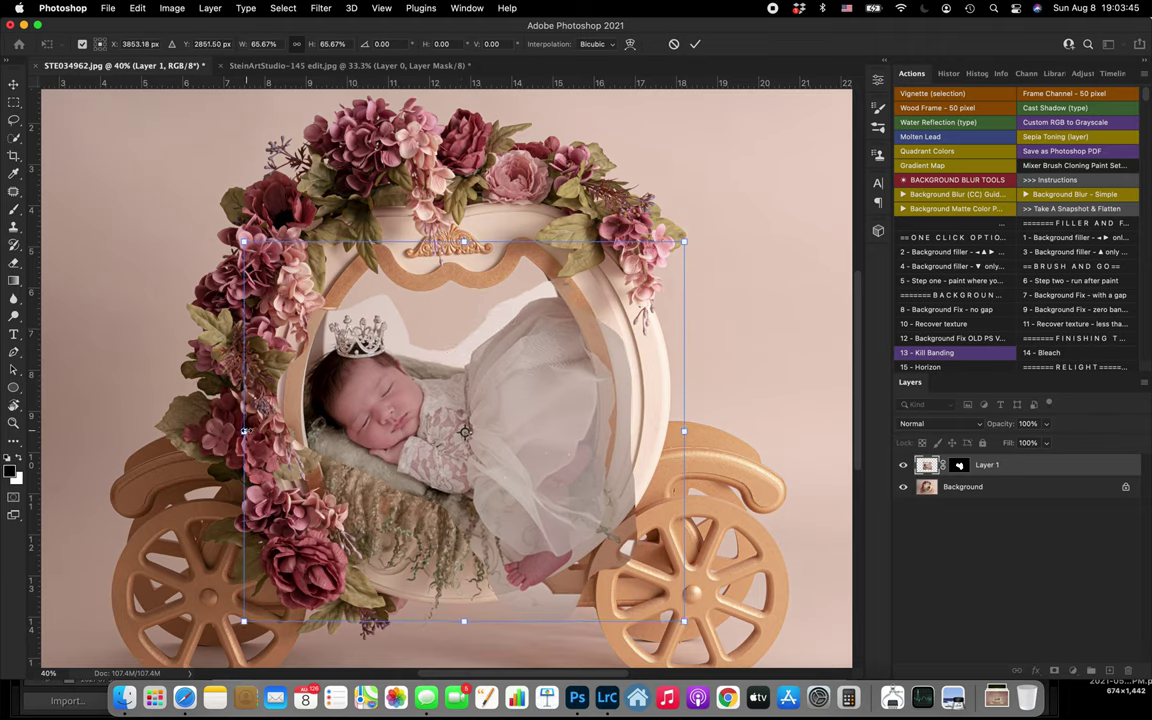
pyautogui.moveTo(244, 431); pyautogui.dragTo(255, 430)
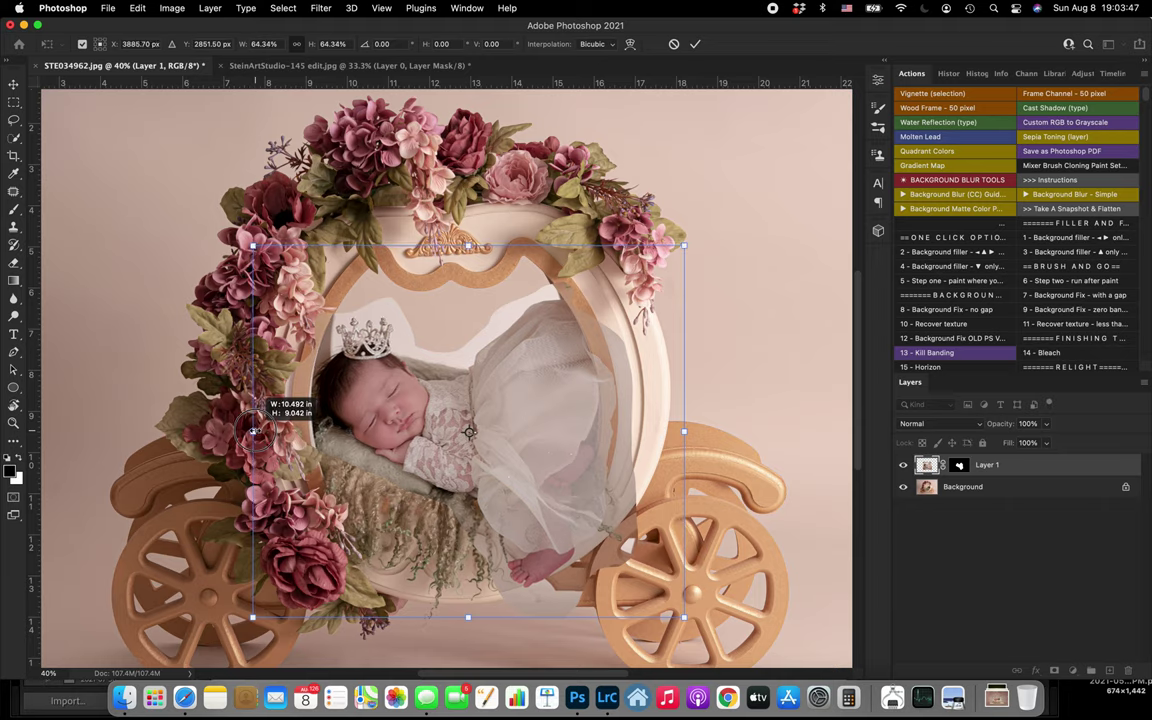
pyautogui.moveTo(440, 415)
pyautogui.mouseDown()
pyautogui.moveTo(535, 350)
pyautogui.moveTo(416, 395)
pyautogui.moveTo(429, 414)
pyautogui.moveTo(419, 421)
pyautogui.moveTo(438, 428)
pyautogui.moveTo(468, 495)
pyautogui.moveTo(482, 458)
pyautogui.moveTo(418, 420)
pyautogui.mouseUp()
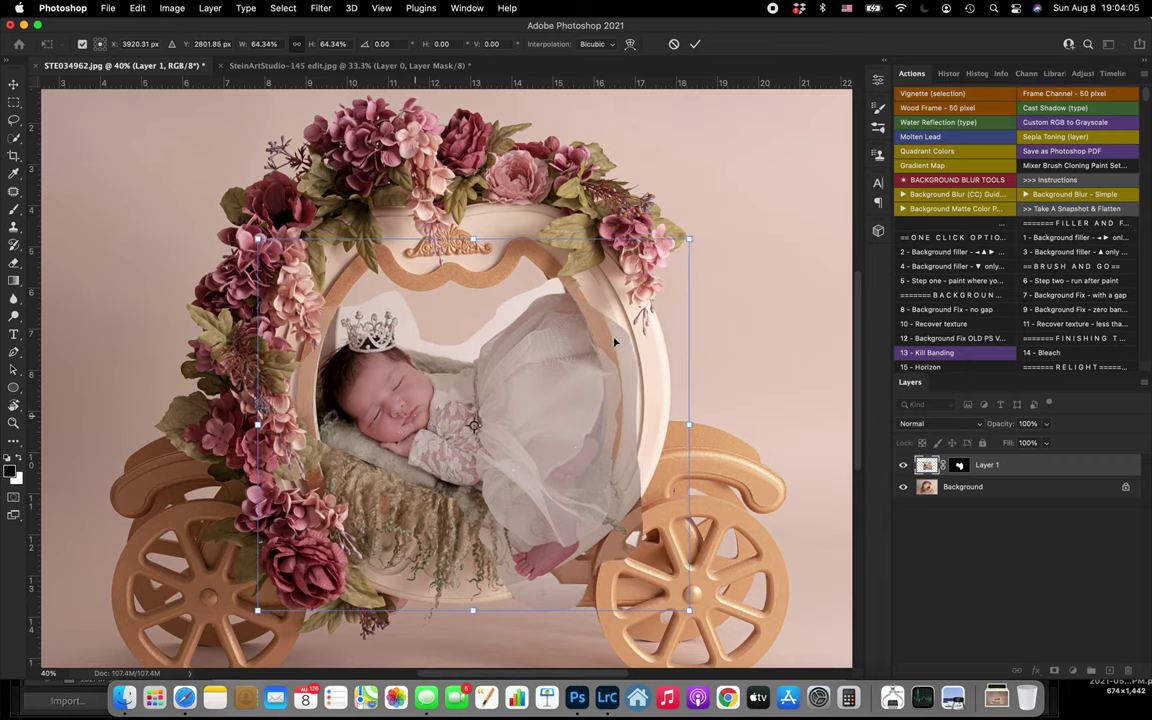
pyautogui.moveTo(689, 424); pyautogui.dragTo(677, 426)
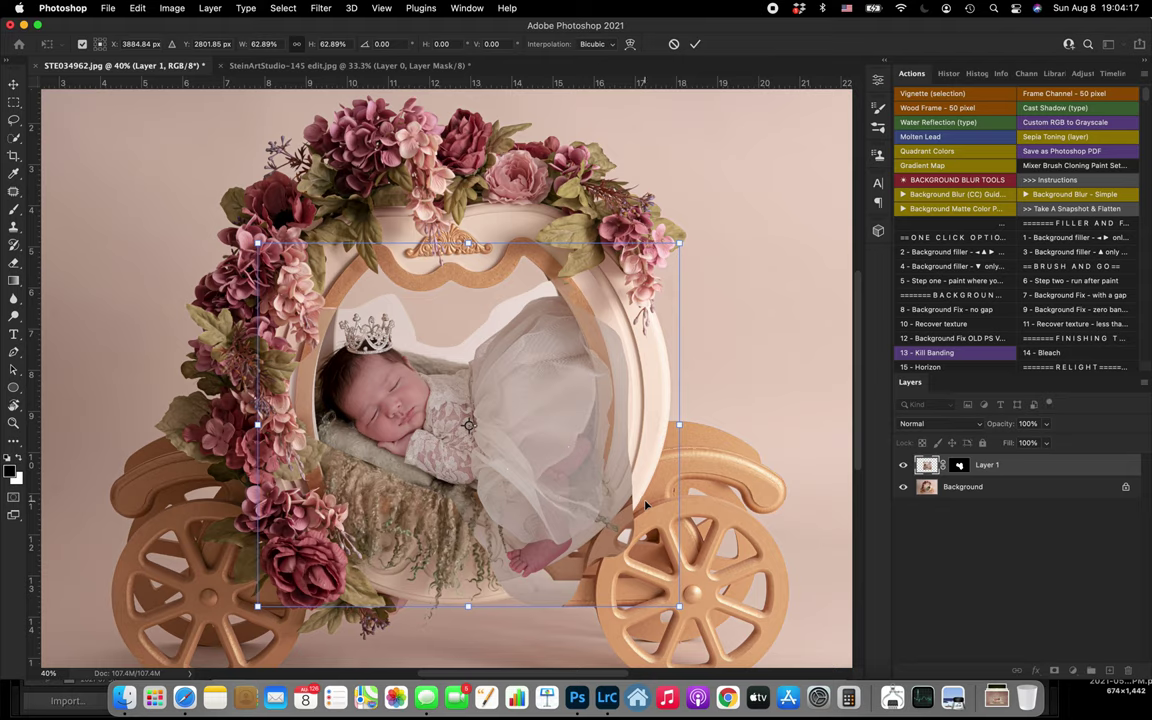
pyautogui.press('Return')
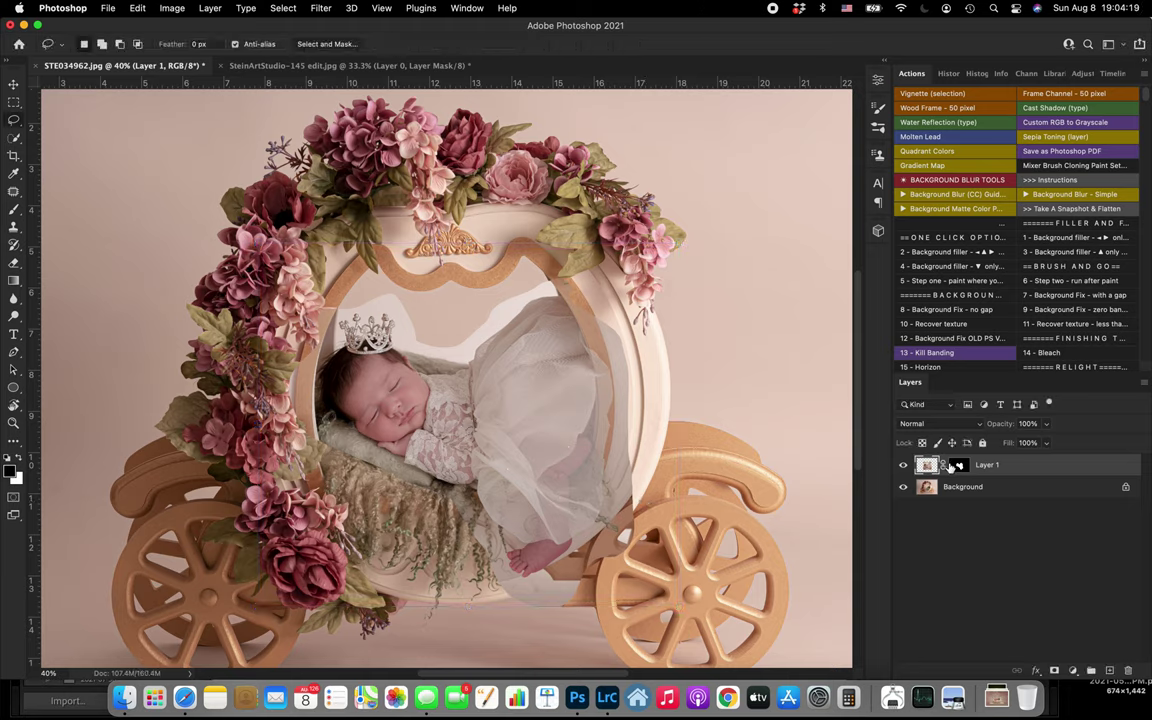
# - Paint black on Layer 1's mask with a soft 175 px brush to hide the old backdrop around the crown
pyautogui.click(958, 466)
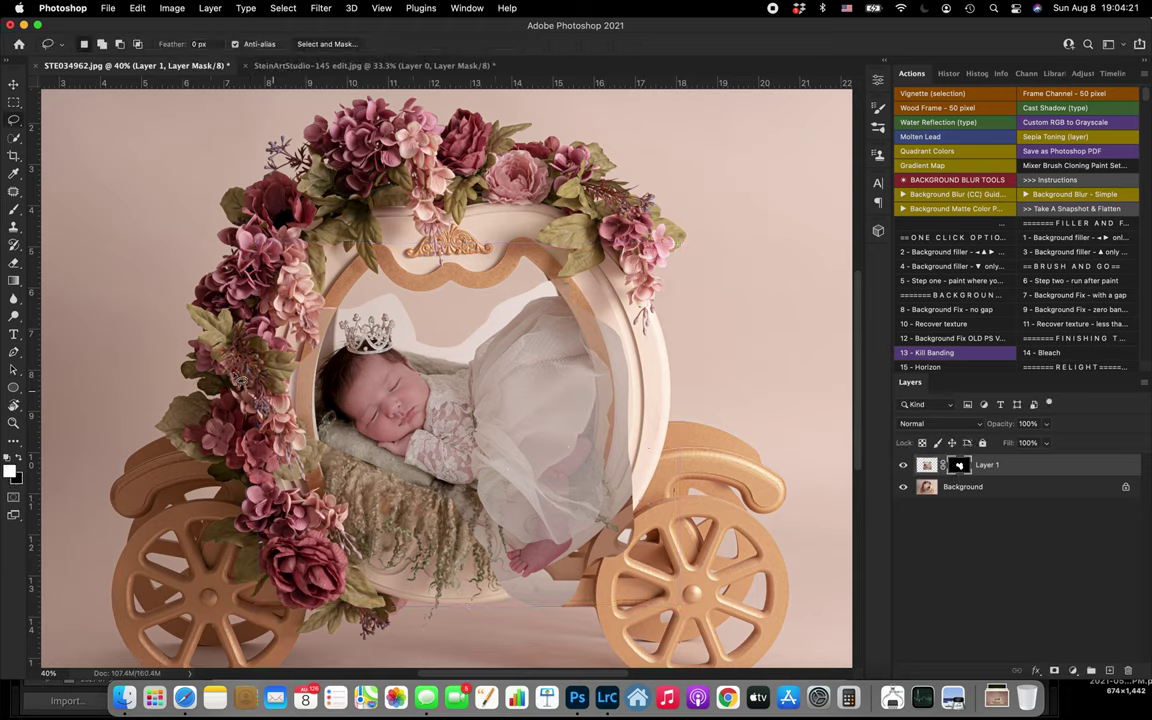
pyautogui.click(13, 208)
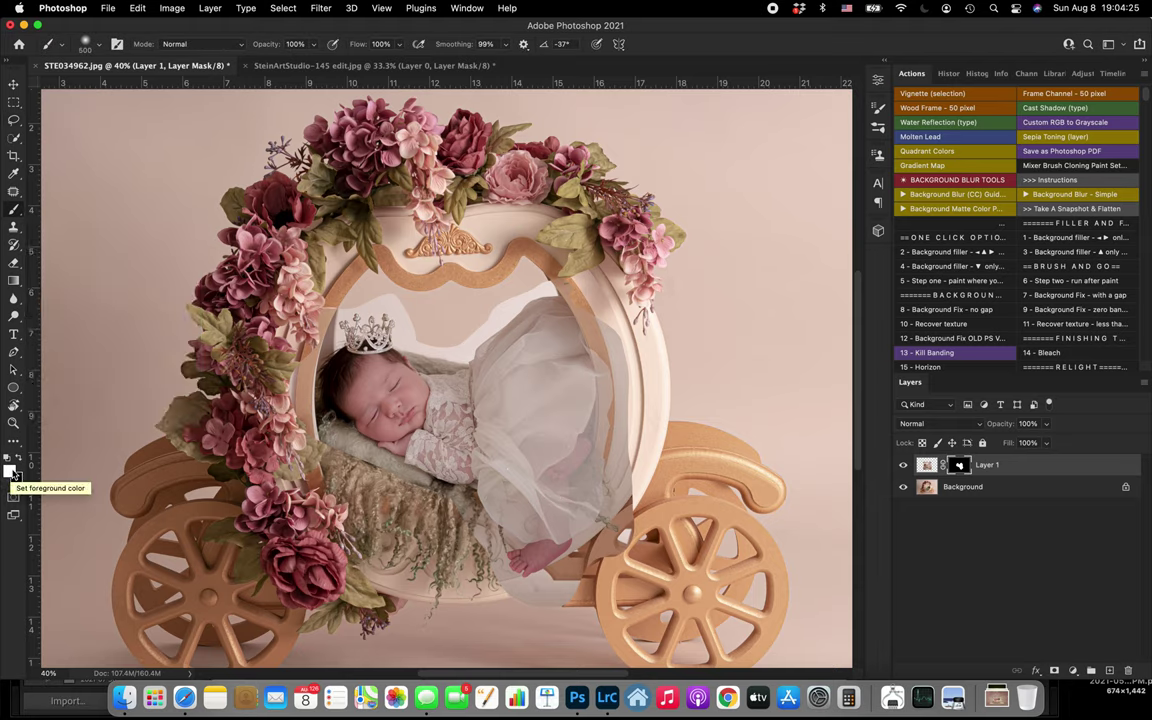
pyautogui.click(19, 458)
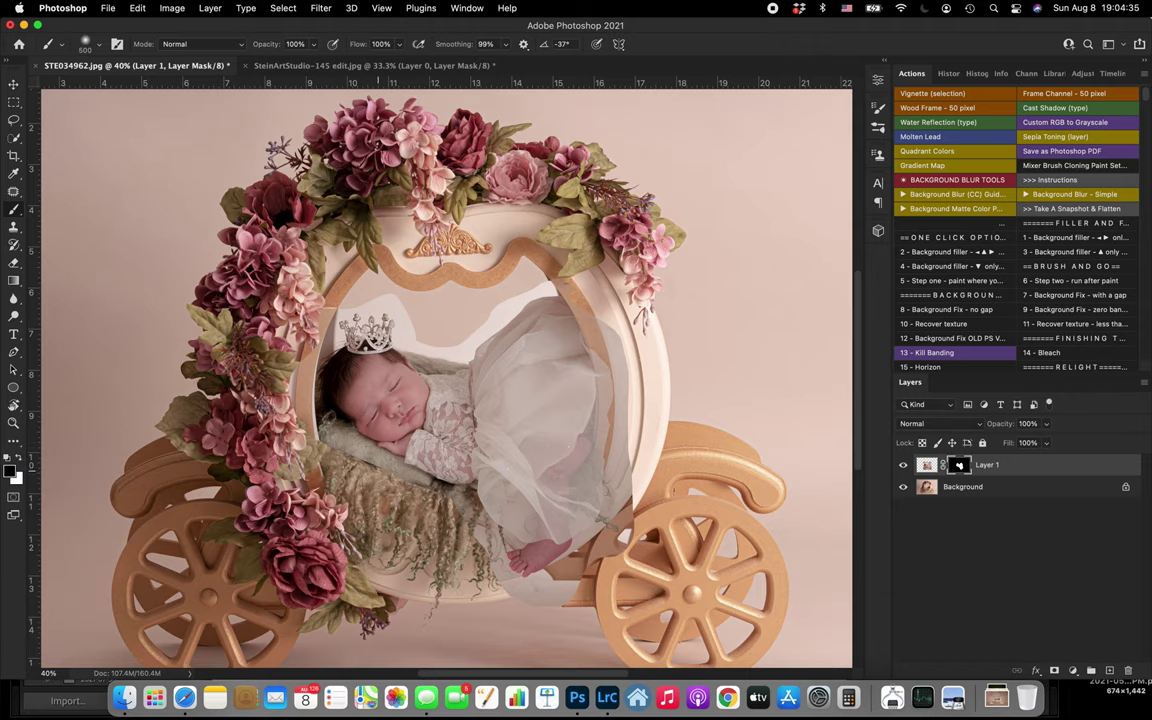
pyautogui.scroll(-5, 399, 429)
pyautogui.scroll(10, 399, 429)
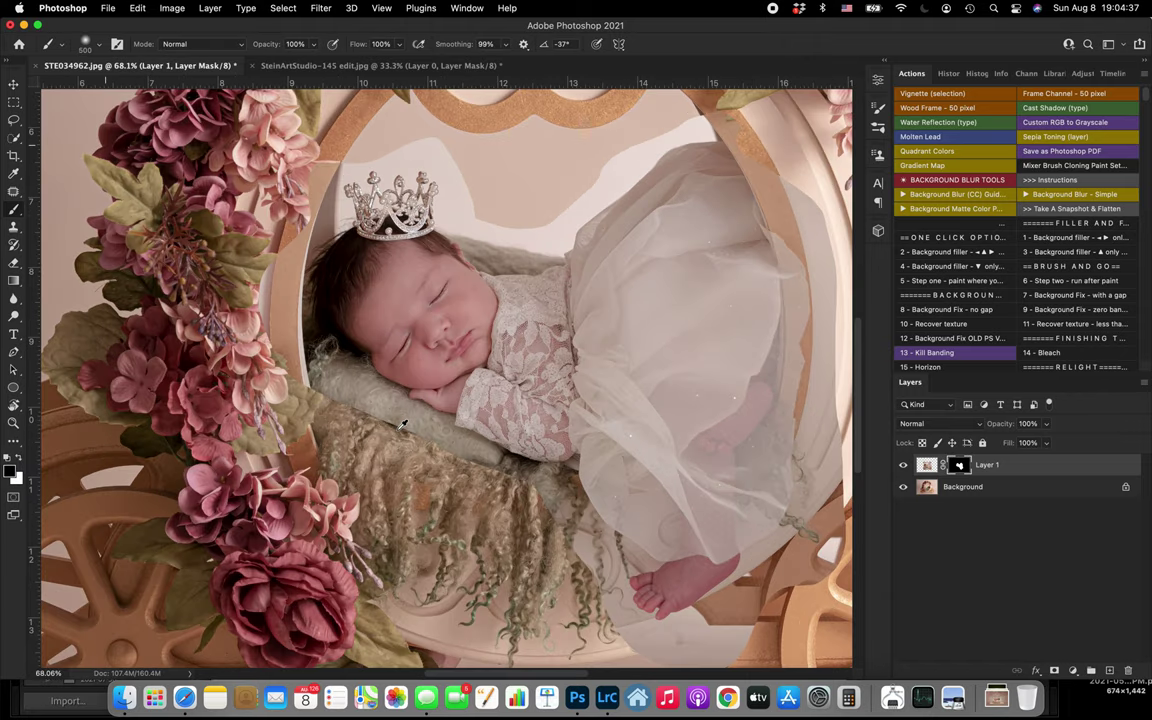
pyautogui.scroll(-4, 399, 429)
pyautogui.moveTo(275, 258)
pyautogui.mouseDown()
pyautogui.moveTo(282, 368)
pyautogui.moveTo(256, 306)
pyautogui.moveTo(313, 218)
pyautogui.moveTo(321, 171)
pyautogui.moveTo(328, 191)
pyautogui.moveTo(321, 148)
pyautogui.moveTo(313, 173)
pyautogui.moveTo(332, 150)
pyautogui.moveTo(352, 163)
pyautogui.moveTo(380, 145)
pyautogui.moveTo(381, 156)
pyautogui.moveTo(407, 143)
pyautogui.moveTo(445, 149)
pyautogui.moveTo(433, 142)
pyautogui.moveTo(455, 158)
pyautogui.moveTo(466, 202)
pyautogui.moveTo(456, 175)
pyautogui.moveTo(466, 211)
pyautogui.moveTo(465, 197)
pyautogui.moveTo(456, 213)
pyautogui.moveTo(475, 205)
pyautogui.moveTo(458, 214)
pyautogui.moveTo(513, 223)
pyautogui.moveTo(458, 213)
pyautogui.moveTo(485, 236)
pyautogui.moveTo(486, 255)
pyautogui.moveTo(438, 205)
pyautogui.mouseUp()
pyautogui.scroll(-2, 490, 238)
pyautogui.scroll(1, 468, 236)
pyautogui.press('x')
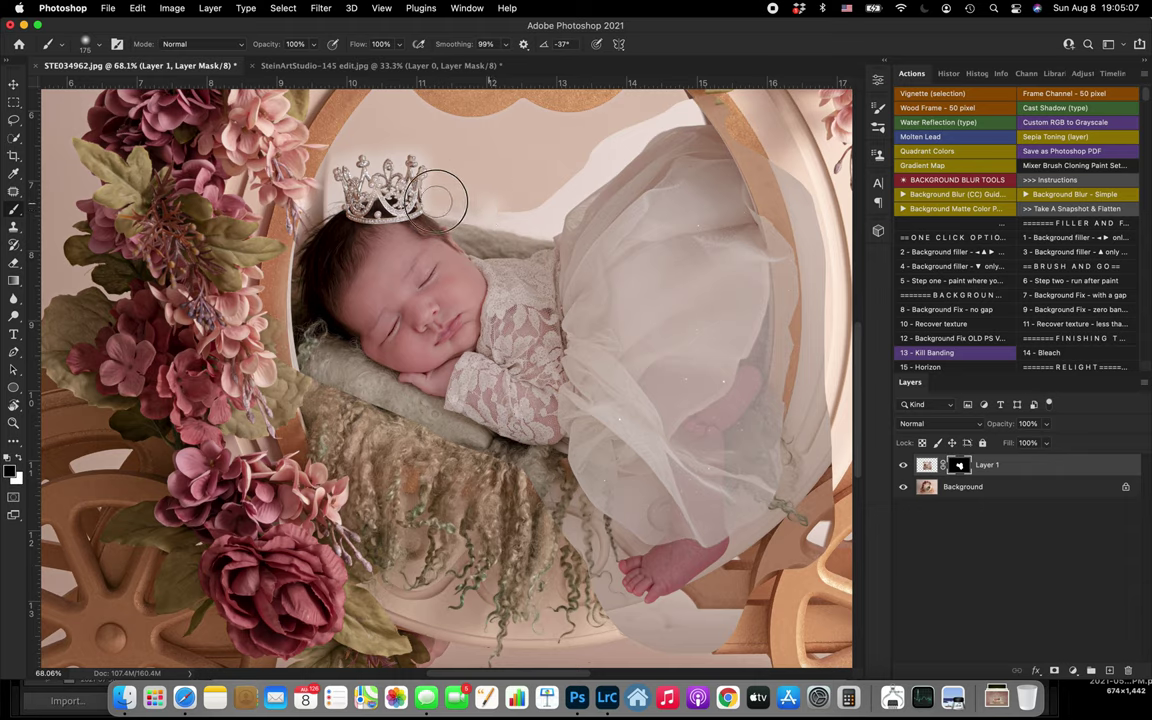
# - Mask out the leftover backdrop and blanket between the baby's head and the upper edge of the dress
pyautogui.moveTo(499, 211)
pyautogui.mouseDown()
pyautogui.moveTo(538, 212)
pyautogui.moveTo(546, 229)
pyautogui.moveTo(545, 205)
pyautogui.moveTo(569, 179)
pyautogui.mouseUp()
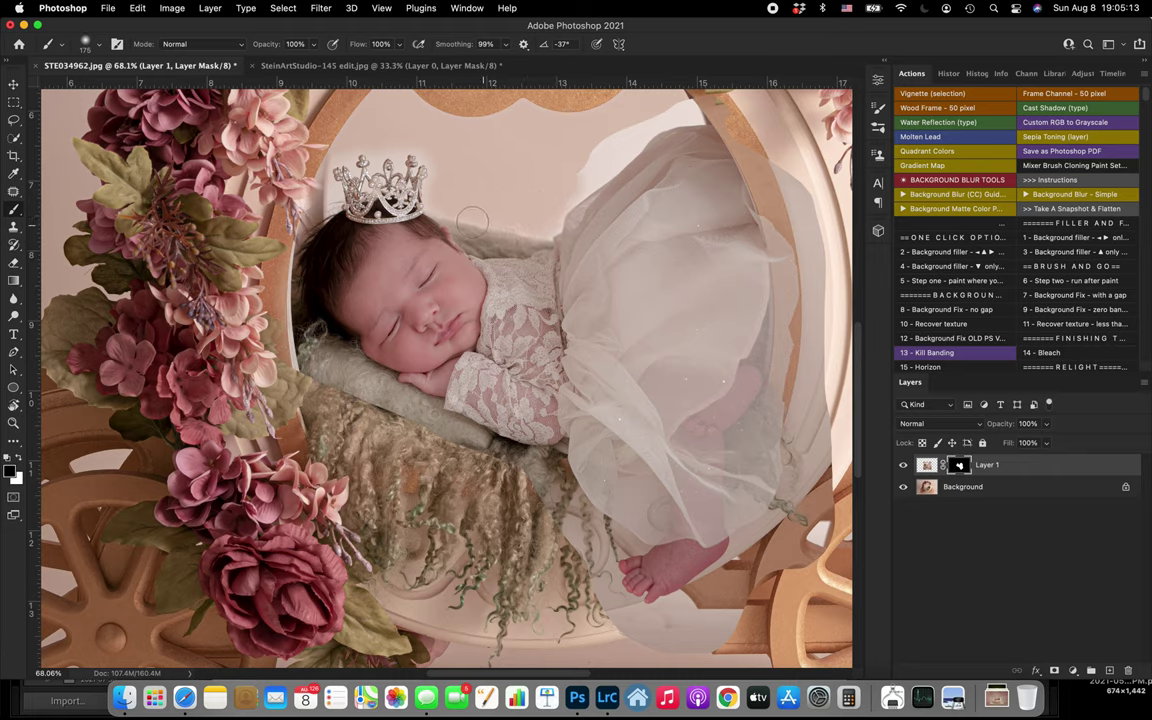
pyautogui.press(']')
pyautogui.press(']')
pyautogui.press(']')
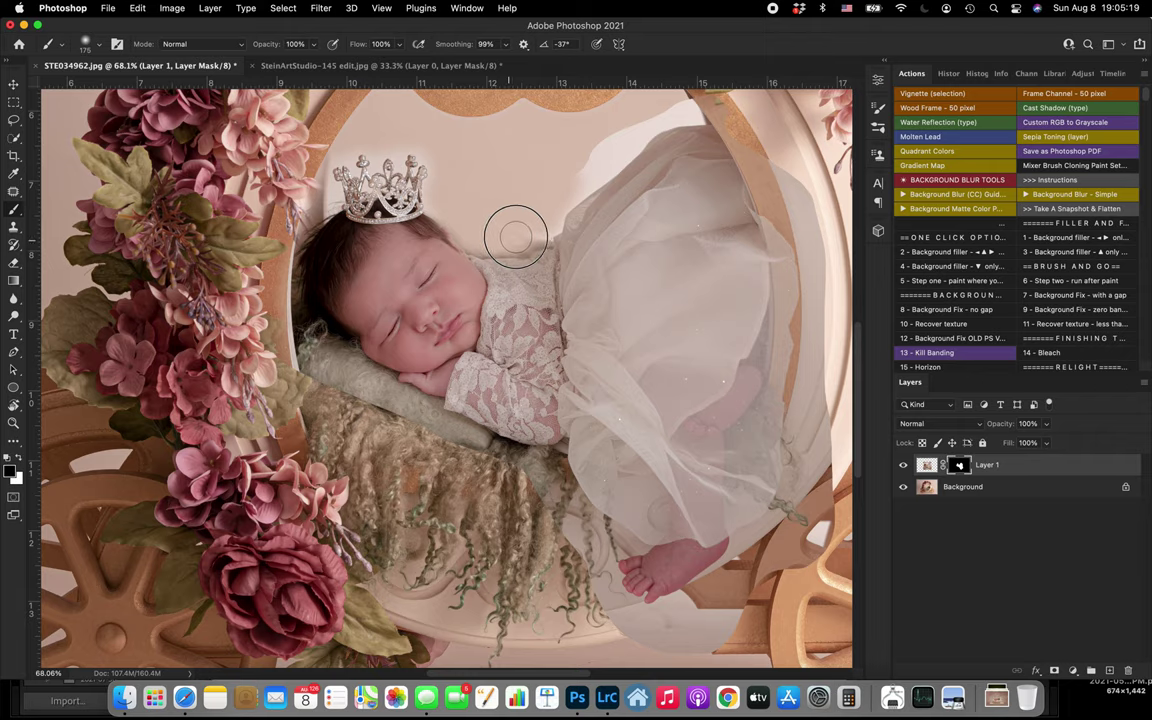
pyautogui.moveTo(536, 234)
pyautogui.mouseDown()
pyautogui.moveTo(587, 159)
pyautogui.moveTo(566, 179)
pyautogui.moveTo(657, 110)
pyautogui.moveTo(603, 144)
pyautogui.moveTo(558, 193)
pyautogui.mouseUp()
pyautogui.moveTo(675, 109)
pyautogui.mouseDown()
pyautogui.moveTo(575, 172)
pyautogui.moveTo(547, 174)
pyautogui.moveTo(591, 180)
pyautogui.moveTo(582, 182)
pyautogui.moveTo(599, 211)
pyautogui.mouseUp()
# - Mask out the duplicate carriage frame along the outer side of the dress down to the wheel
pyautogui.hscroll(2, 576, 172)
pyautogui.scroll(1, 576, 172)
pyautogui.moveTo(638, 278)
pyautogui.mouseDown()
pyautogui.moveTo(617, 226)
pyautogui.moveTo(630, 271)
pyautogui.moveTo(657, 297)
pyautogui.moveTo(654, 248)
pyautogui.moveTo(622, 221)
pyautogui.moveTo(668, 220)
pyautogui.moveTo(645, 236)
pyautogui.moveTo(647, 267)
pyautogui.moveTo(656, 230)
pyautogui.moveTo(685, 341)
pyautogui.moveTo(651, 297)
pyautogui.moveTo(685, 361)
pyautogui.moveTo(682, 348)
pyautogui.moveTo(675, 417)
pyautogui.mouseUp()
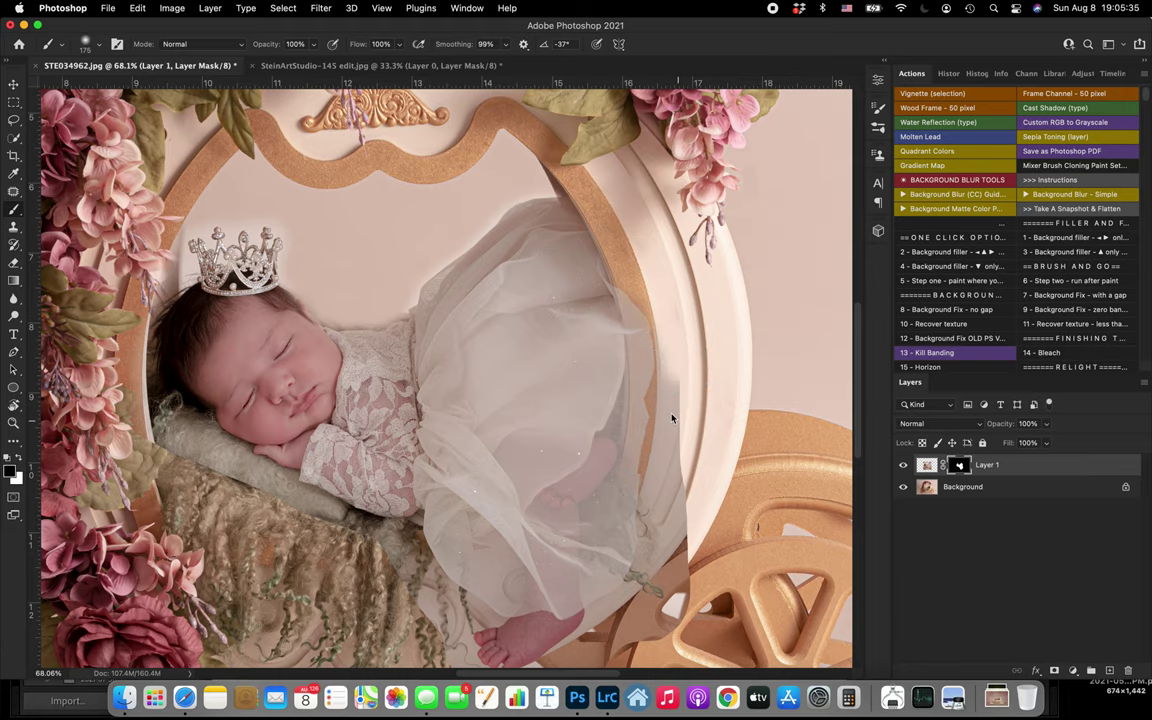
pyautogui.moveTo(674, 346)
pyautogui.mouseDown()
pyautogui.moveTo(684, 412)
pyautogui.moveTo(679, 374)
pyautogui.moveTo(662, 406)
pyautogui.moveTo(667, 334)
pyautogui.moveTo(677, 439)
pyautogui.moveTo(666, 407)
pyautogui.moveTo(657, 526)
pyautogui.moveTo(661, 485)
pyautogui.moveTo(685, 464)
pyautogui.moveTo(697, 470)
pyautogui.moveTo(683, 432)
pyautogui.moveTo(688, 452)
pyautogui.moveTo(679, 440)
pyautogui.moveTo(666, 450)
pyautogui.moveTo(668, 548)
pyautogui.moveTo(651, 527)
pyautogui.moveTo(665, 579)
pyautogui.moveTo(688, 541)
pyautogui.moveTo(663, 518)
pyautogui.moveTo(659, 564)
pyautogui.moveTo(648, 550)
pyautogui.moveTo(638, 597)
pyautogui.moveTo(669, 602)
pyautogui.moveTo(684, 583)
pyautogui.moveTo(669, 536)
pyautogui.moveTo(688, 534)
pyautogui.moveTo(672, 647)
pyautogui.moveTo(654, 650)
pyautogui.moveTo(654, 624)
pyautogui.moveTo(619, 643)
pyautogui.moveTo(637, 621)
pyautogui.moveTo(641, 635)
pyautogui.moveTo(686, 619)
pyautogui.moveTo(633, 606)
pyautogui.moveTo(647, 579)
pyautogui.moveTo(628, 617)
pyautogui.mouseUp()
# - Mask out the old carriage and floor remnants around the foot and below the hanging blanket fringe
pyautogui.scroll(-5, 628, 617)
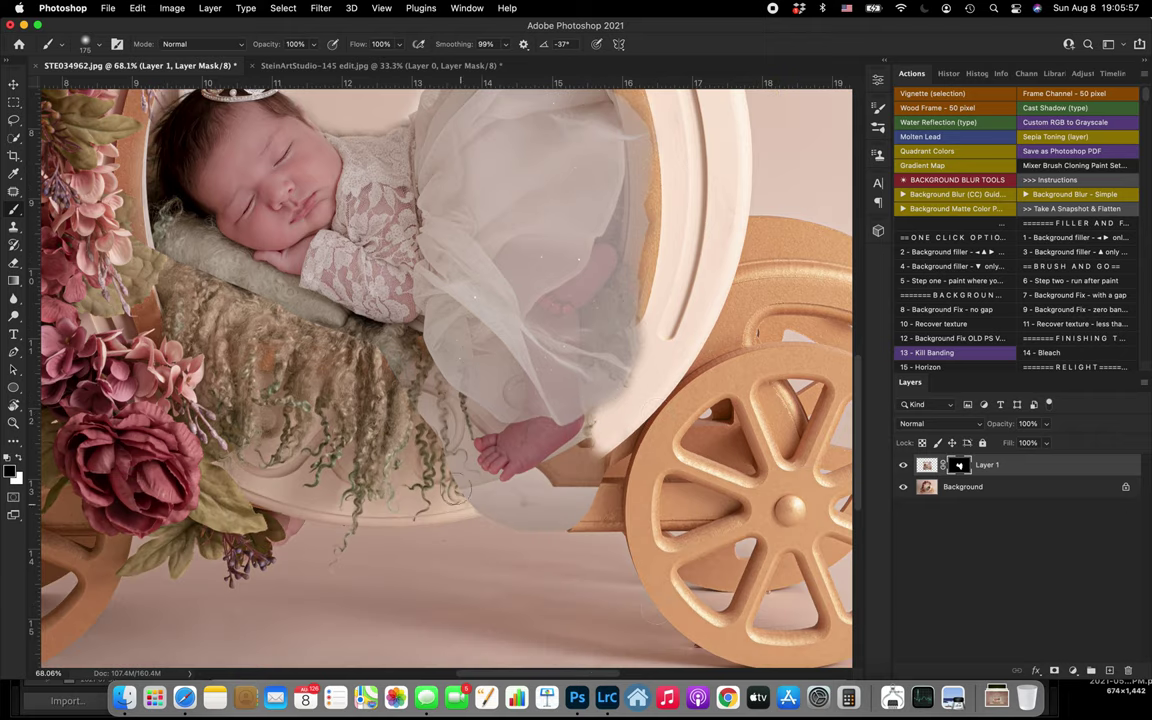
pyautogui.moveTo(374, 370)
pyautogui.mouseDown()
pyautogui.moveTo(402, 355)
pyautogui.moveTo(393, 350)
pyautogui.moveTo(406, 342)
pyautogui.moveTo(441, 423)
pyautogui.moveTo(458, 424)
pyautogui.moveTo(428, 474)
pyautogui.moveTo(442, 458)
pyautogui.moveTo(408, 406)
pyautogui.moveTo(478, 422)
pyautogui.moveTo(444, 426)
pyautogui.moveTo(458, 505)
pyautogui.moveTo(455, 457)
pyautogui.moveTo(500, 513)
pyautogui.moveTo(474, 511)
pyautogui.moveTo(562, 488)
pyautogui.moveTo(505, 494)
pyautogui.moveTo(571, 467)
pyautogui.moveTo(602, 425)
pyautogui.moveTo(597, 517)
pyautogui.moveTo(600, 475)
pyautogui.moveTo(553, 504)
pyautogui.mouseUp()
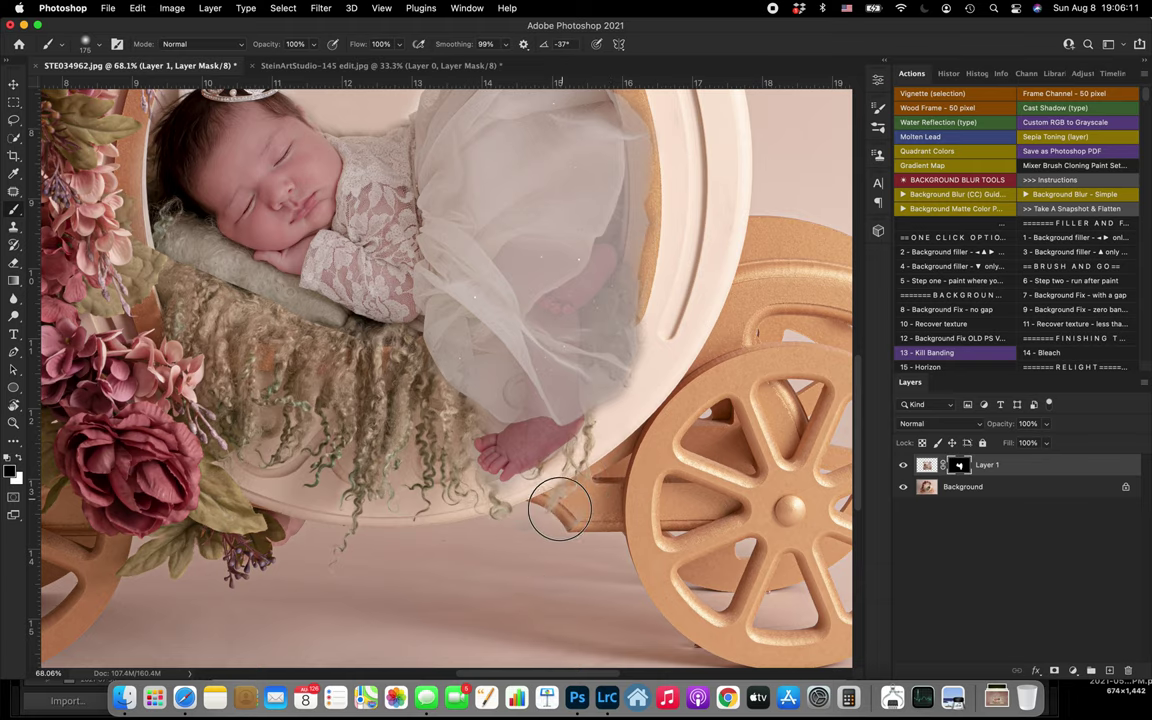
pyautogui.moveTo(476, 586)
pyautogui.mouseDown()
pyautogui.moveTo(411, 535)
pyautogui.moveTo(426, 528)
pyautogui.mouseUp()
pyautogui.moveTo(487, 495); pyautogui.dragTo(532, 508)
# - Mask out the old pillow under the baby and the duplicate frame behind the head
pyautogui.scroll(5, 276, 437)
pyautogui.hscroll(-5, 276, 437)
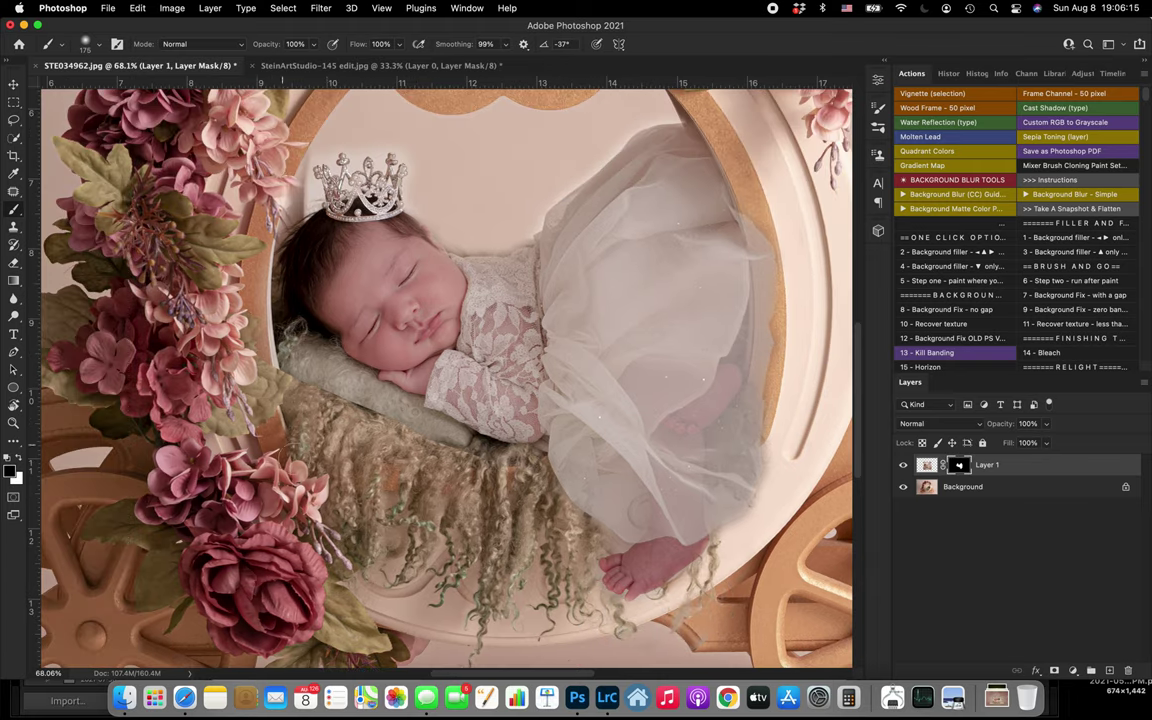
pyautogui.moveTo(268, 331)
pyautogui.mouseDown()
pyautogui.moveTo(277, 312)
pyautogui.moveTo(337, 383)
pyautogui.moveTo(320, 355)
pyautogui.moveTo(373, 405)
pyautogui.moveTo(345, 380)
pyautogui.moveTo(365, 370)
pyautogui.moveTo(352, 385)
pyautogui.moveTo(432, 442)
pyautogui.moveTo(385, 388)
pyautogui.moveTo(423, 404)
pyautogui.moveTo(375, 421)
pyautogui.mouseUp()
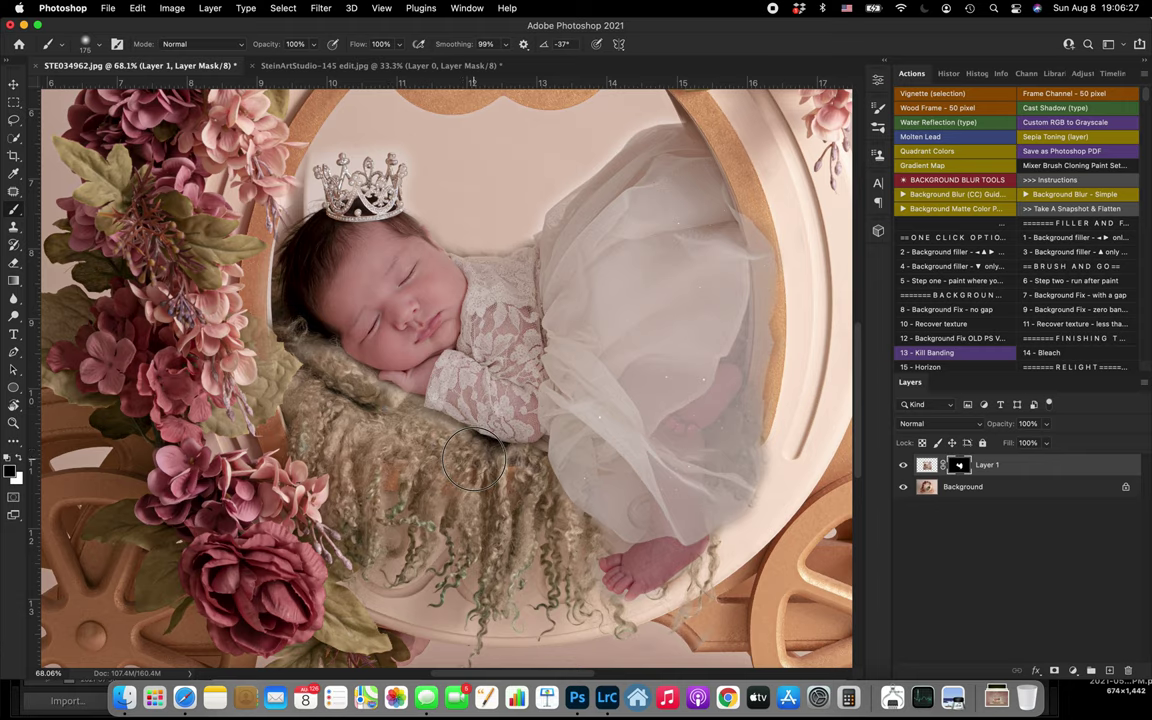
pyautogui.moveTo(290, 346)
pyautogui.mouseDown()
pyautogui.moveTo(232, 250)
pyautogui.moveTo(225, 180)
pyautogui.moveTo(297, 194)
pyautogui.moveTo(297, 163)
pyautogui.moveTo(290, 214)
pyautogui.moveTo(278, 204)
pyautogui.mouseUp()
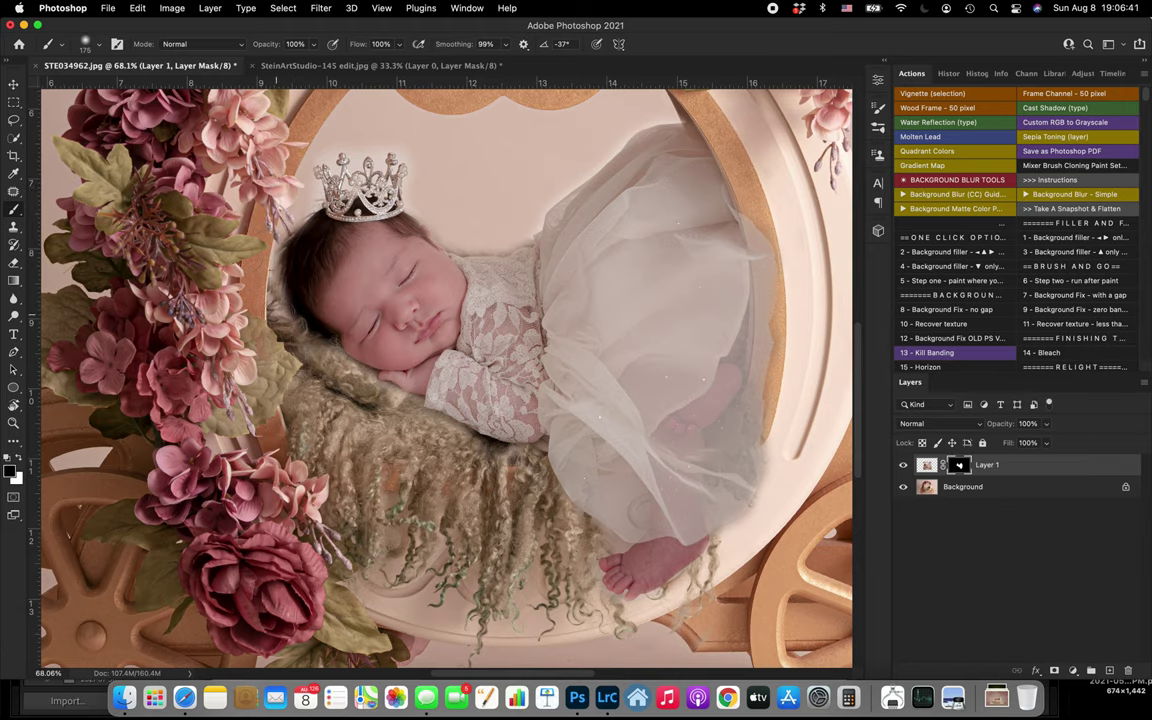
# - Paint white on Layer 1's mask with a 70 px brush to restore the hair behind the head and beside the crown
pyautogui.scroll(10, 277, 316)
pyautogui.scroll(-5, 277, 316)
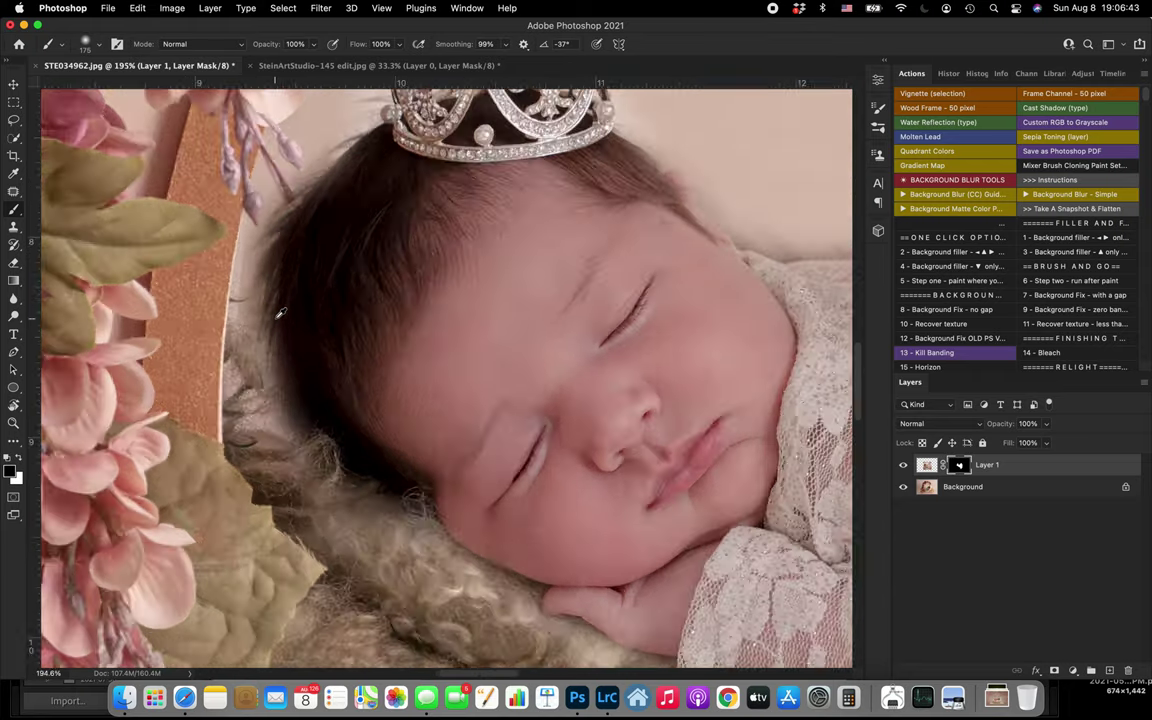
pyautogui.scroll(-2, 281, 313)
pyautogui.press('[')
pyautogui.press('[')
pyautogui.press('[')
pyautogui.press('[')
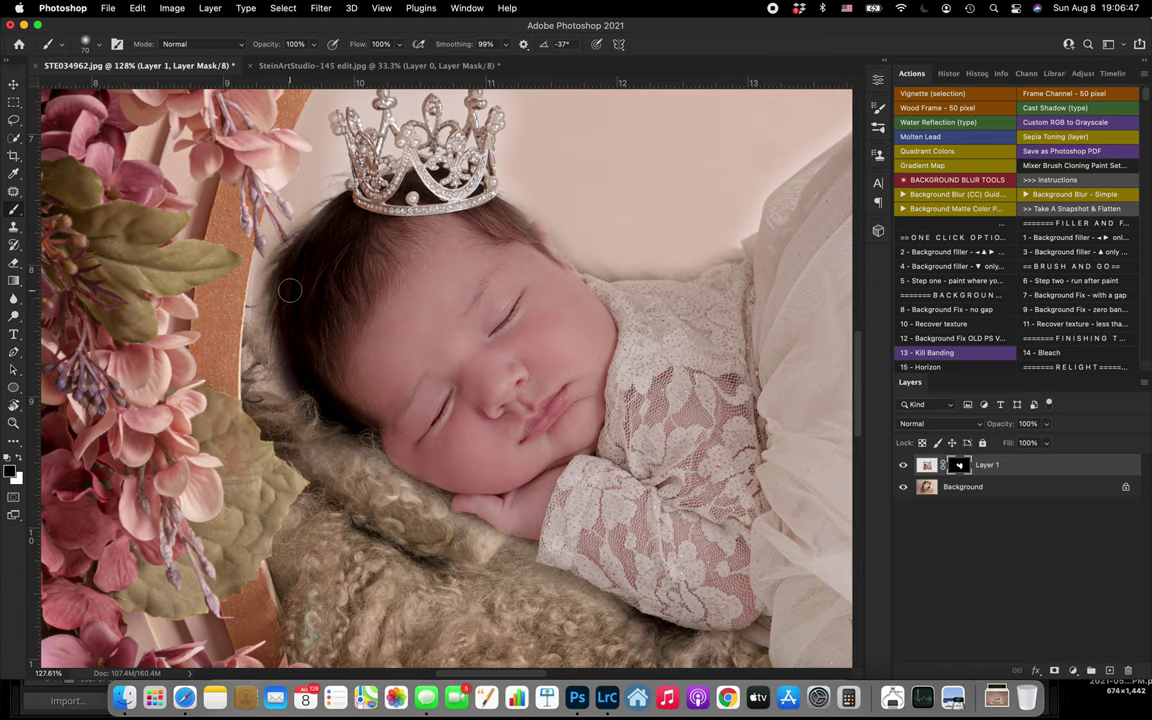
pyautogui.press('x')
pyautogui.moveTo(290, 263)
pyautogui.mouseDown()
pyautogui.moveTo(338, 206)
pyautogui.moveTo(306, 175)
pyautogui.moveTo(303, 196)
pyautogui.moveTo(283, 111)
pyautogui.moveTo(260, 290)
pyautogui.moveTo(296, 257)
pyautogui.mouseUp()
pyautogui.scroll(5, 321, 270)
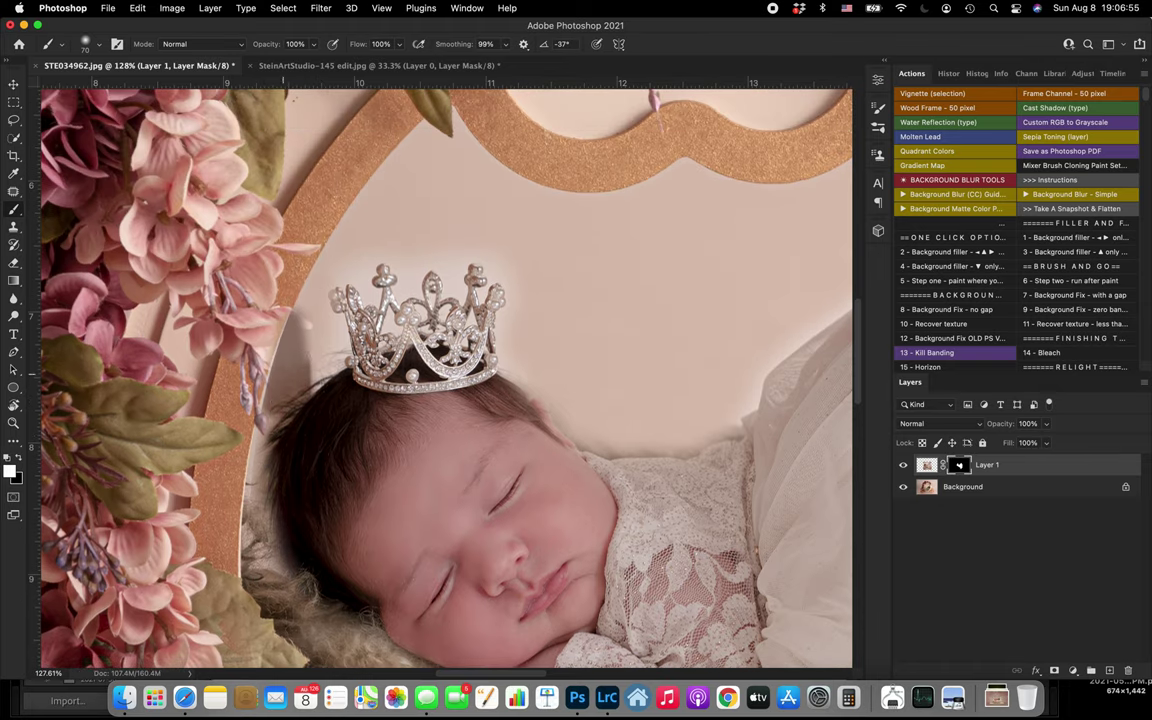
pyautogui.moveTo(297, 368)
pyautogui.mouseDown()
pyautogui.moveTo(325, 219)
pyautogui.moveTo(287, 350)
pyautogui.mouseUp()
# - Refine Layer 1's mask along the carriage frame's inner edge beside the crown, reducing the brush from 70 to 25 px
pyautogui.moveTo(300, 215)
pyautogui.mouseDown()
pyautogui.moveTo(270, 257)
pyautogui.moveTo(265, 324)
pyautogui.mouseUp()
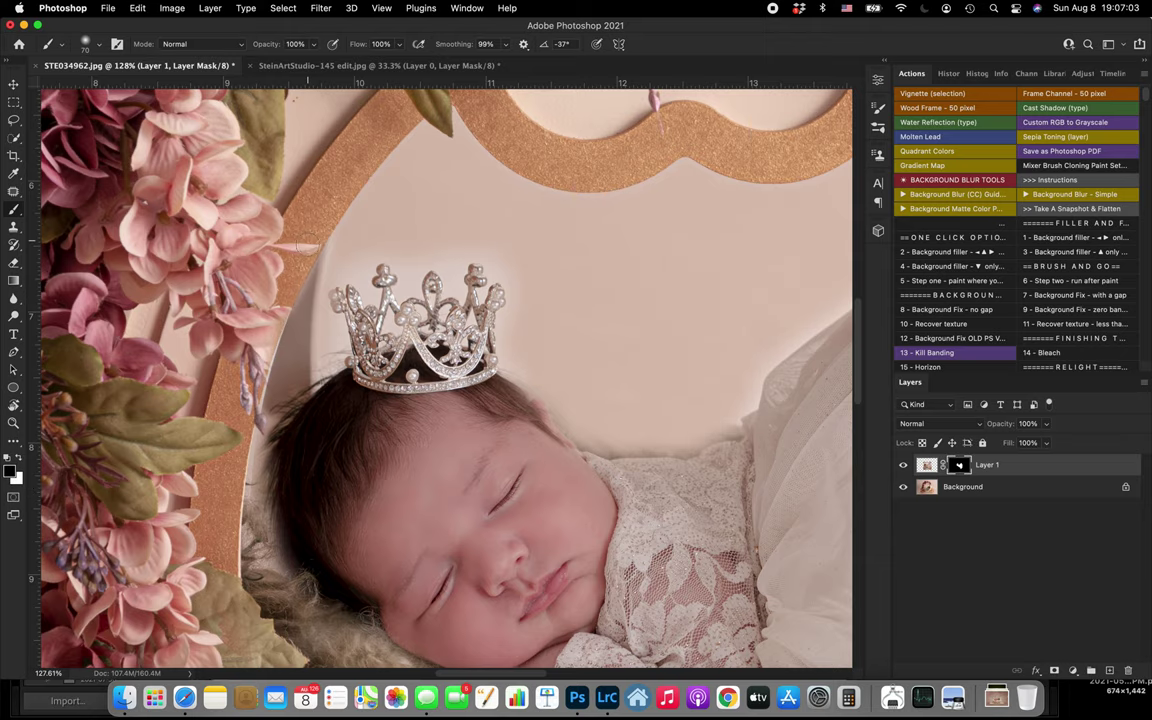
pyautogui.moveTo(282, 225); pyautogui.dragTo(284, 291)
pyautogui.scroll(5, 286, 292)
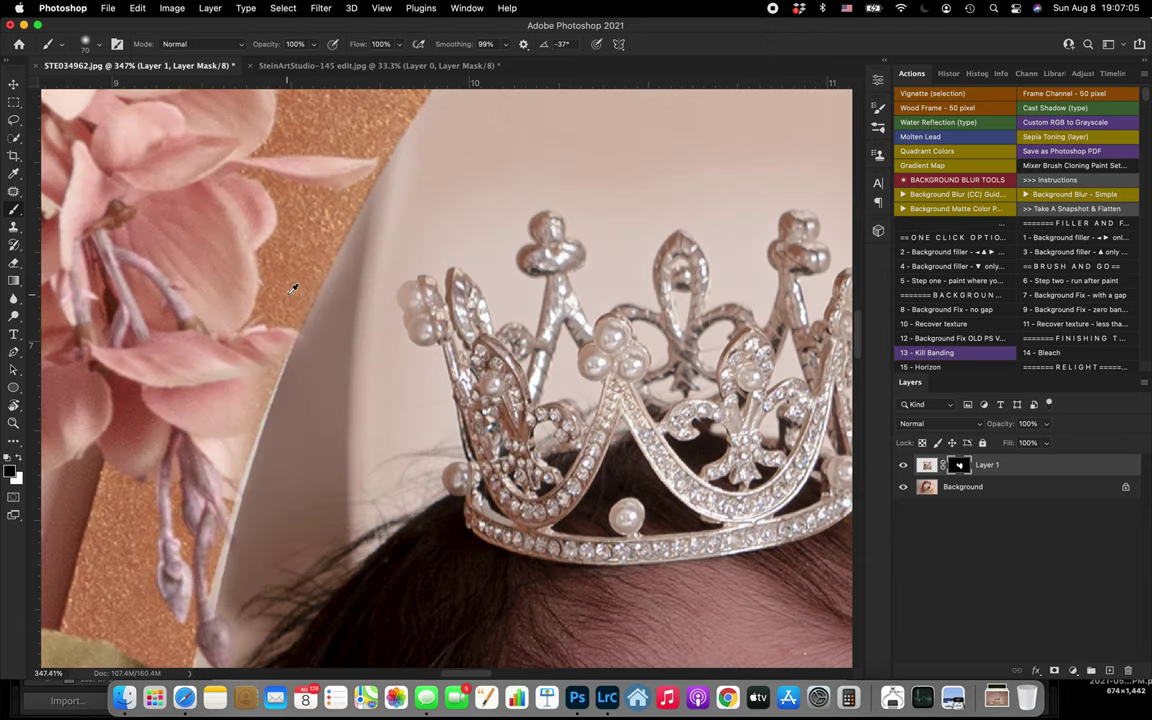
pyautogui.scroll(-2, 293, 289)
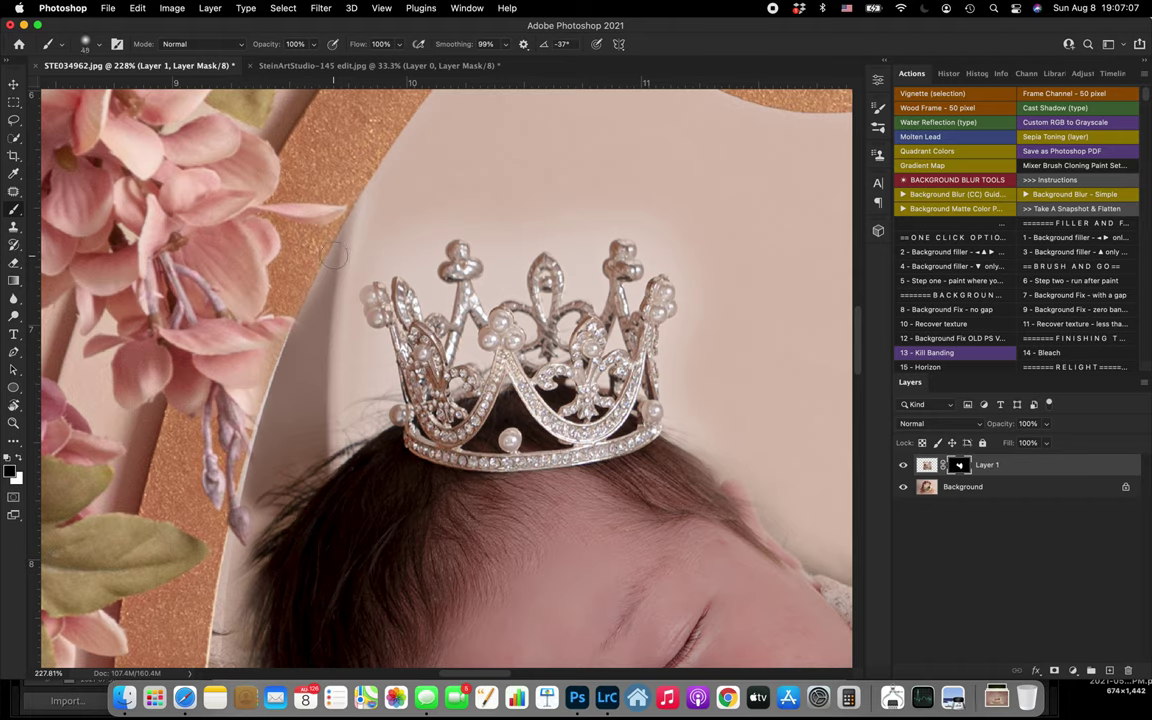
pyautogui.moveTo(342, 241)
pyautogui.mouseDown()
pyautogui.moveTo(315, 285)
pyautogui.moveTo(305, 345)
pyautogui.mouseUp()
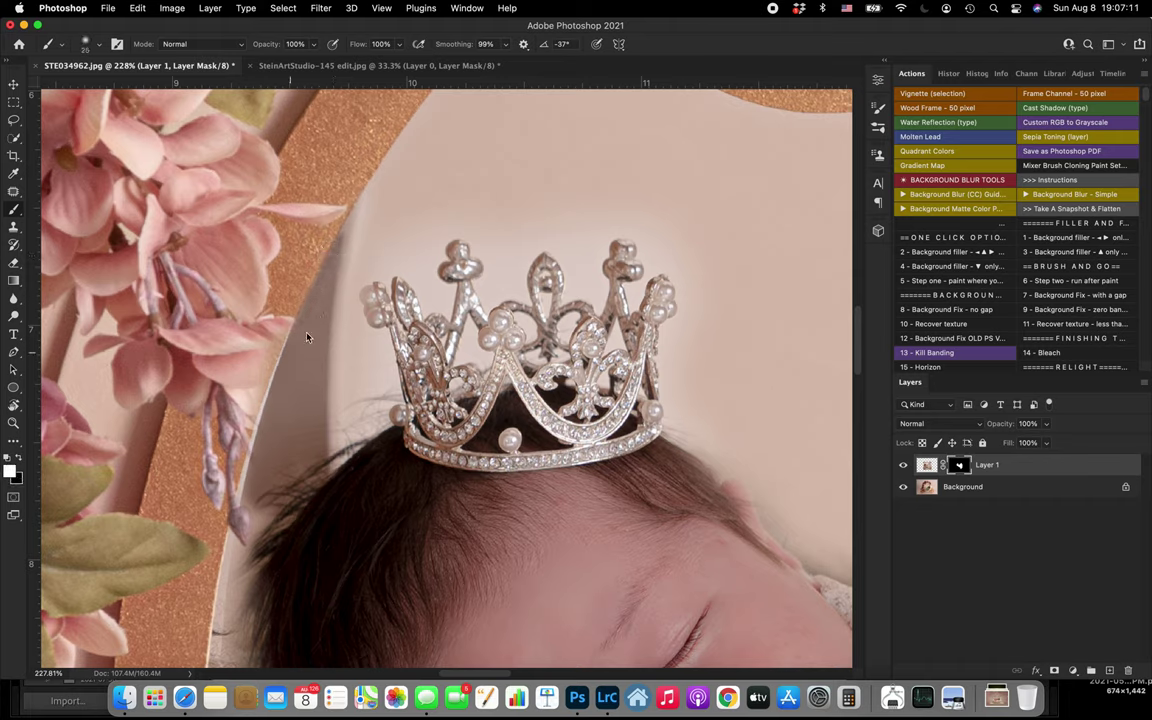
pyautogui.moveTo(346, 242); pyautogui.dragTo(356, 204)
# - Mask the outer edge of the hair with black to bring the hanging flower buds in front of it
pyautogui.scroll(-3, 344, 394)
pyautogui.scroll(1, 344, 394)
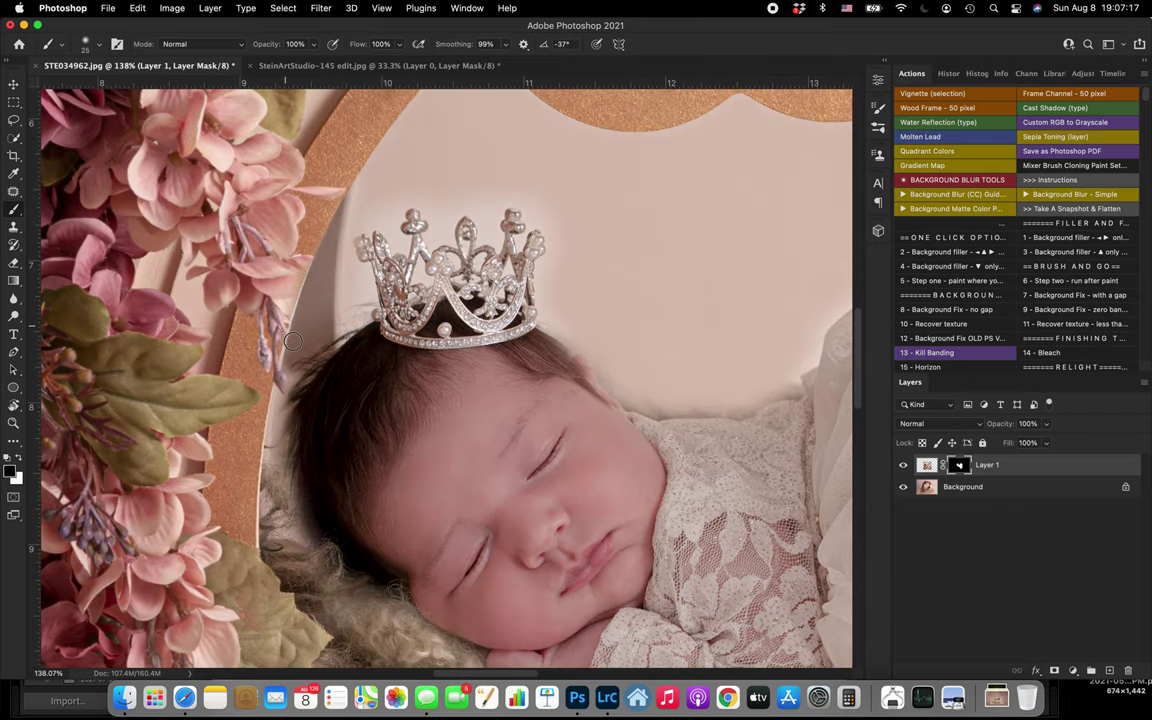
pyautogui.moveTo(302, 344); pyautogui.dragTo(278, 370)
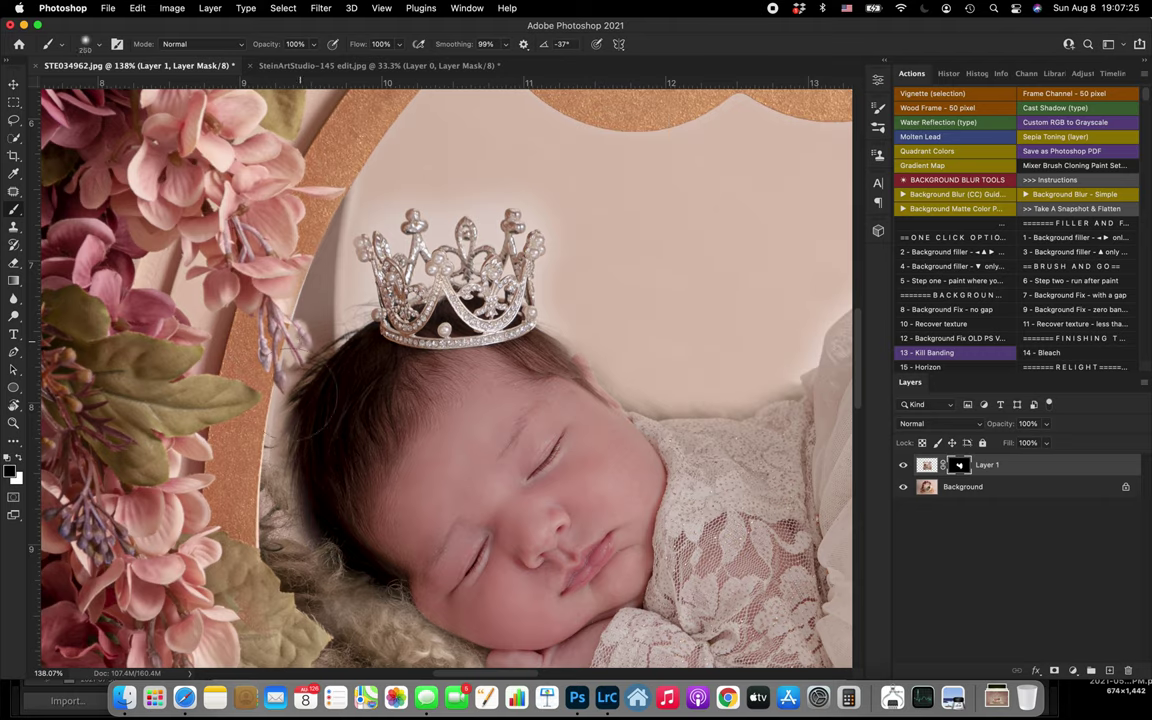
pyautogui.moveTo(300, 342); pyautogui.dragTo(287, 387)
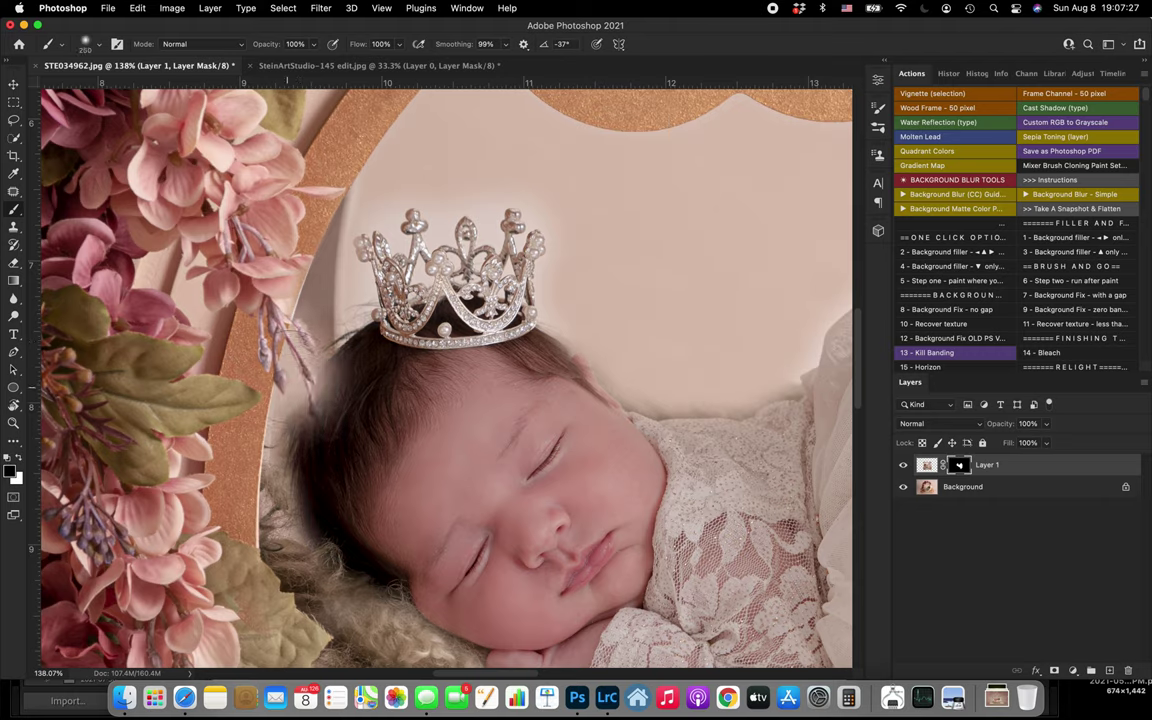
# - Set the brush opacity to 12% and softly restore the hair edge beside the buds with white, using 90 and 35 px brushes
pyautogui.click(313, 45)
pyautogui.moveTo(309, 62); pyautogui.dragTo(257, 61)
pyautogui.press('[')
pyautogui.press('[')
pyautogui.press('[')
pyautogui.press('[')
pyautogui.moveTo(333, 392)
pyautogui.mouseDown()
pyautogui.moveTo(297, 402)
pyautogui.moveTo(322, 435)
pyautogui.moveTo(353, 409)
pyautogui.moveTo(322, 402)
pyautogui.moveTo(308, 426)
pyautogui.moveTo(318, 395)
pyautogui.moveTo(301, 426)
pyautogui.moveTo(328, 370)
pyautogui.moveTo(301, 393)
pyautogui.moveTo(316, 379)
pyautogui.moveTo(292, 442)
pyautogui.moveTo(293, 432)
pyautogui.moveTo(279, 442)
pyautogui.moveTo(279, 489)
pyautogui.moveTo(310, 326)
pyautogui.moveTo(304, 368)
pyautogui.moveTo(299, 344)
pyautogui.moveTo(283, 393)
pyautogui.moveTo(289, 354)
pyautogui.moveTo(301, 400)
pyautogui.moveTo(282, 410)
pyautogui.moveTo(287, 496)
pyautogui.moveTo(284, 458)
pyautogui.moveTo(348, 402)
pyautogui.mouseUp()
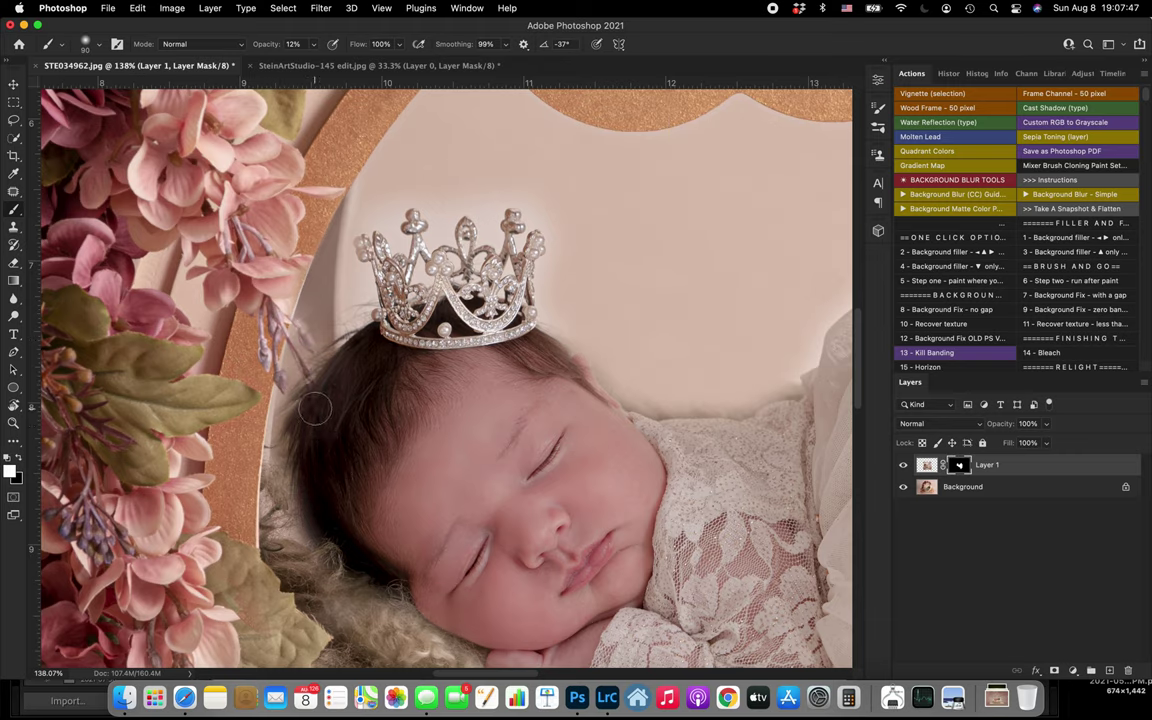
pyautogui.moveTo(338, 360)
pyautogui.mouseDown()
pyautogui.moveTo(307, 392)
pyautogui.moveTo(320, 407)
pyautogui.moveTo(361, 391)
pyautogui.moveTo(308, 417)
pyautogui.moveTo(294, 401)
pyautogui.moveTo(290, 412)
pyautogui.moveTo(311, 512)
pyautogui.moveTo(315, 374)
pyautogui.mouseUp()
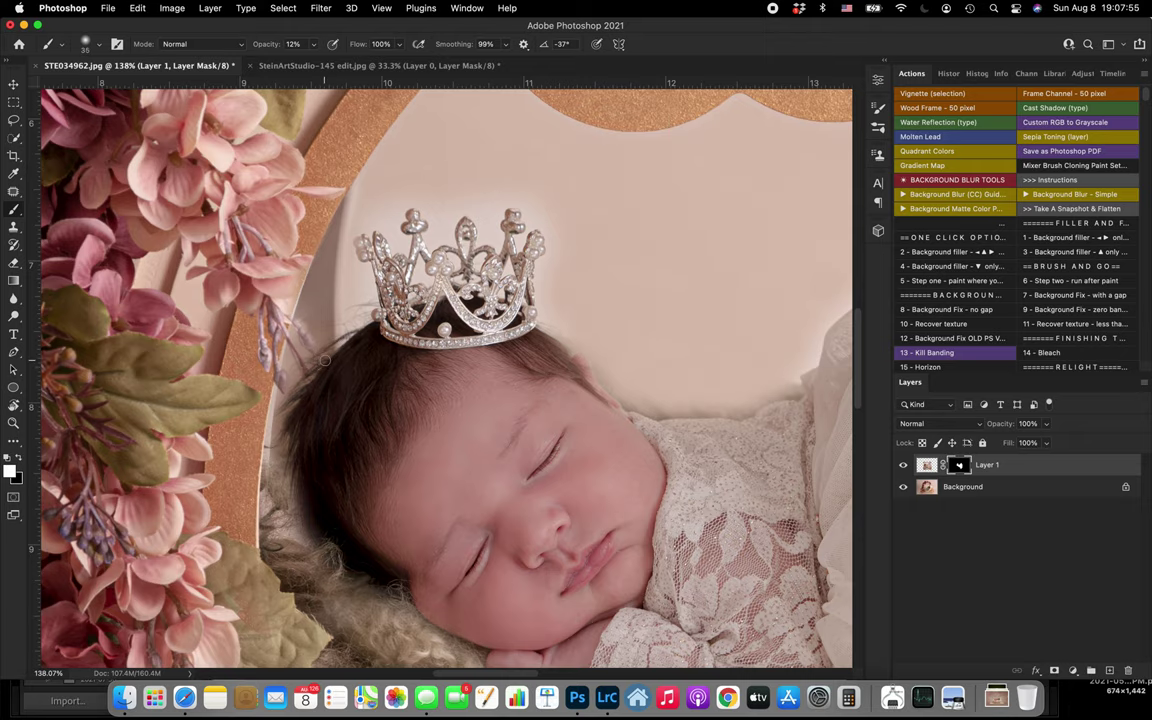
# - Try a 30 px black dab at 100% opacity on the mask between the buds and the crown, and undo it
pyautogui.scroll(6, 324, 360)
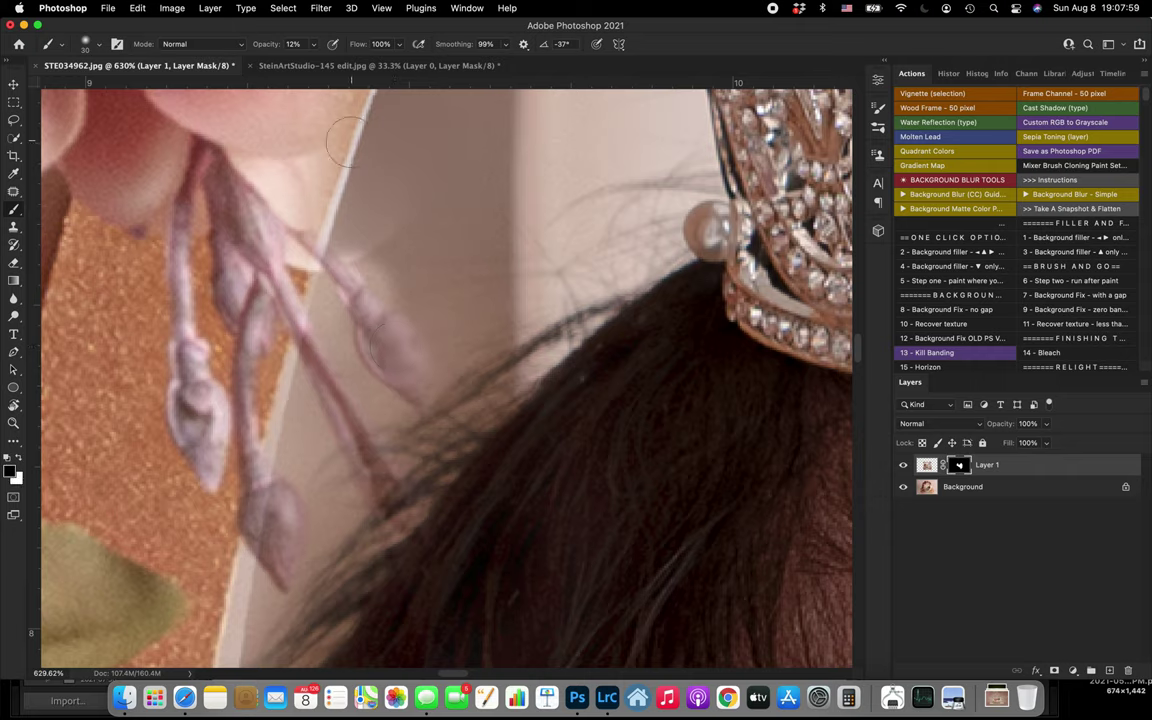
pyautogui.click(313, 44)
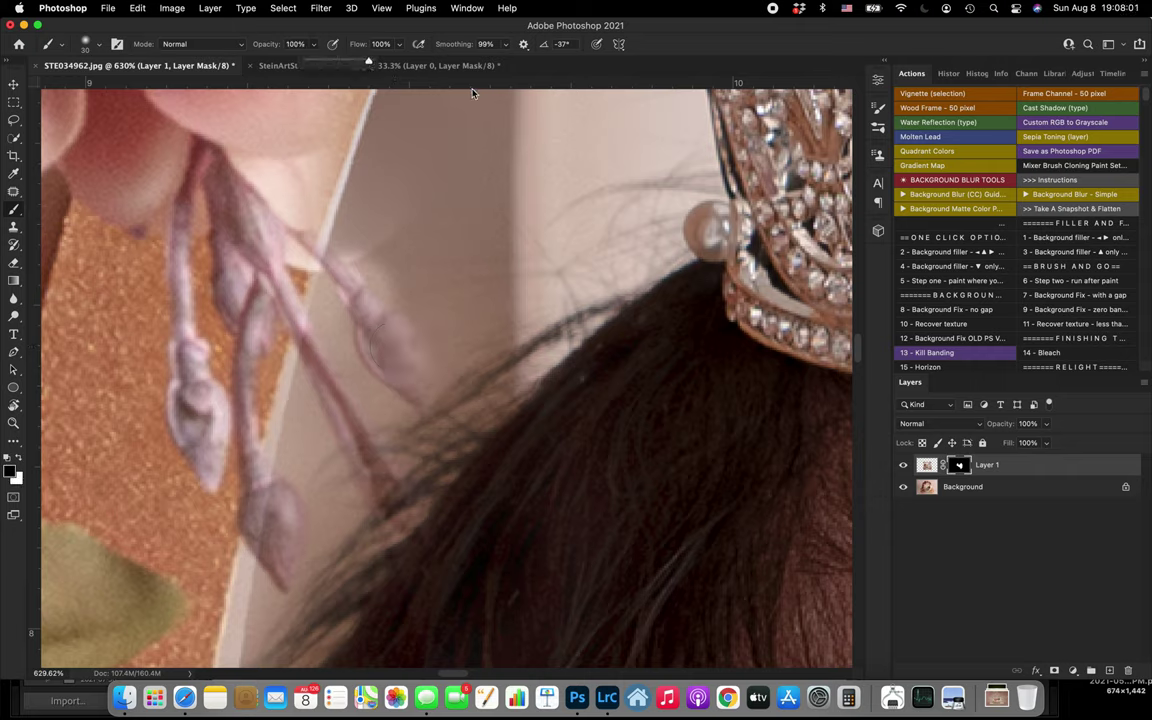
pyautogui.click(460, 277)
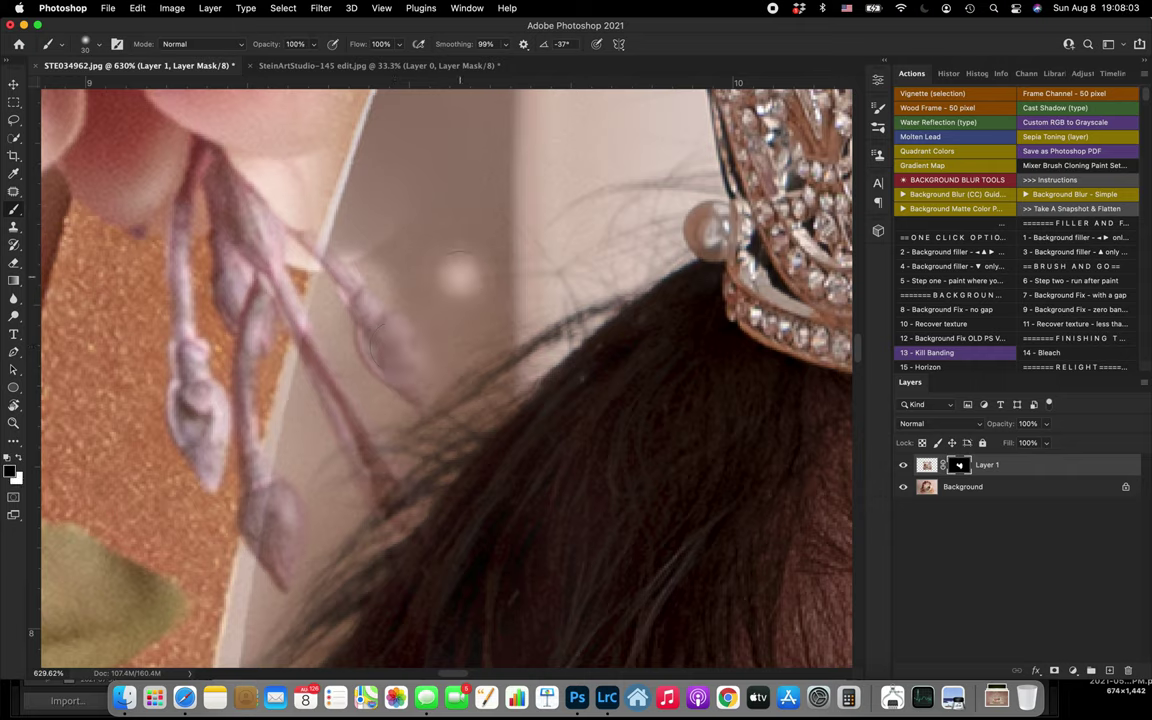
pyautogui.click(940, 73)
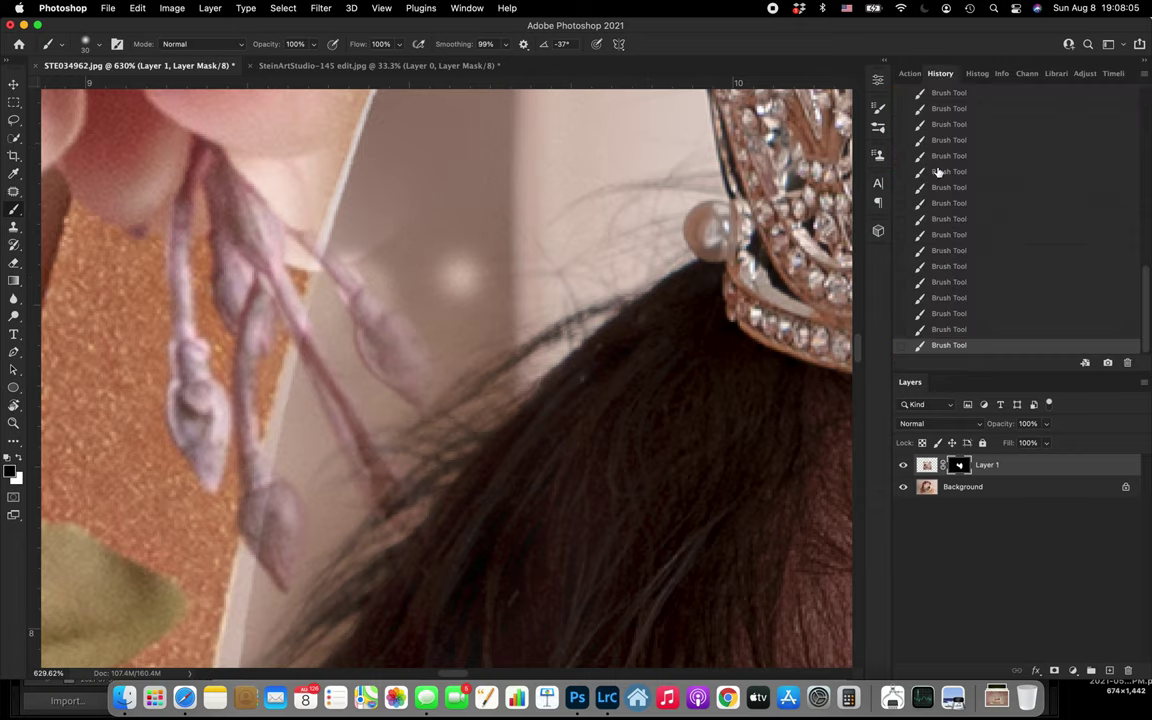
pyautogui.click(950, 333)
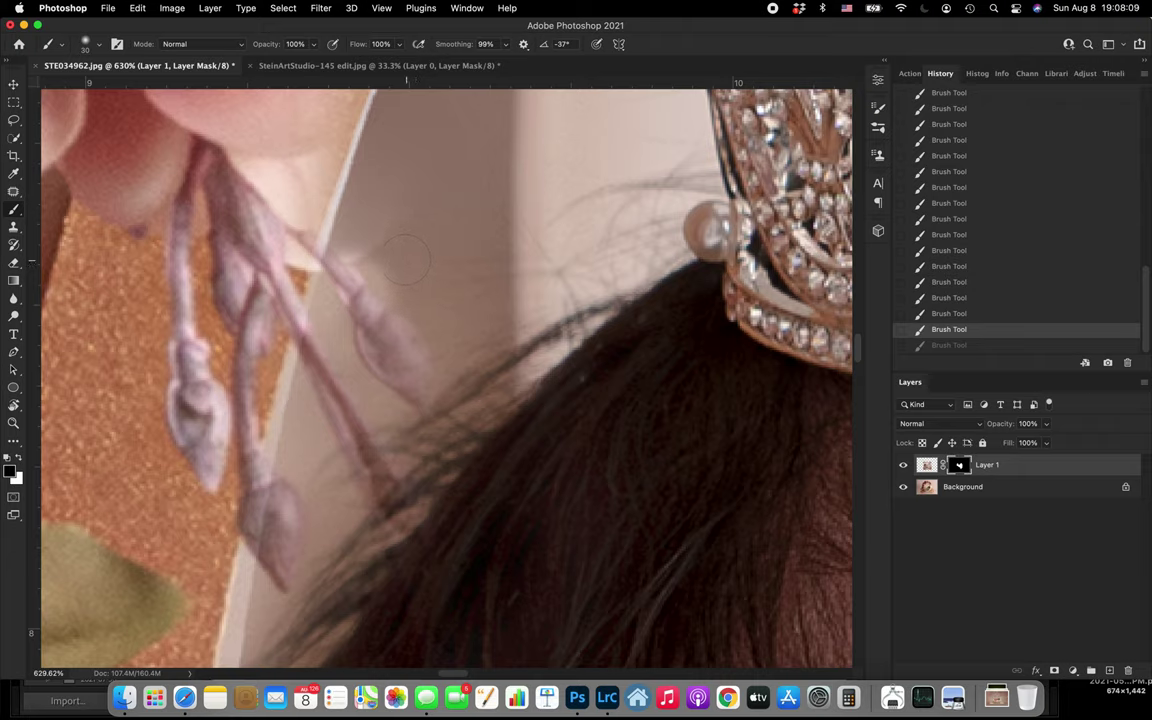
# - Try restoring the shaded wall beside the buds with white at 100% opacity, and step back through the brush history
pyautogui.moveTo(374, 240)
pyautogui.mouseDown()
pyautogui.moveTo(354, 244)
pyautogui.moveTo(446, 343)
pyautogui.mouseUp()
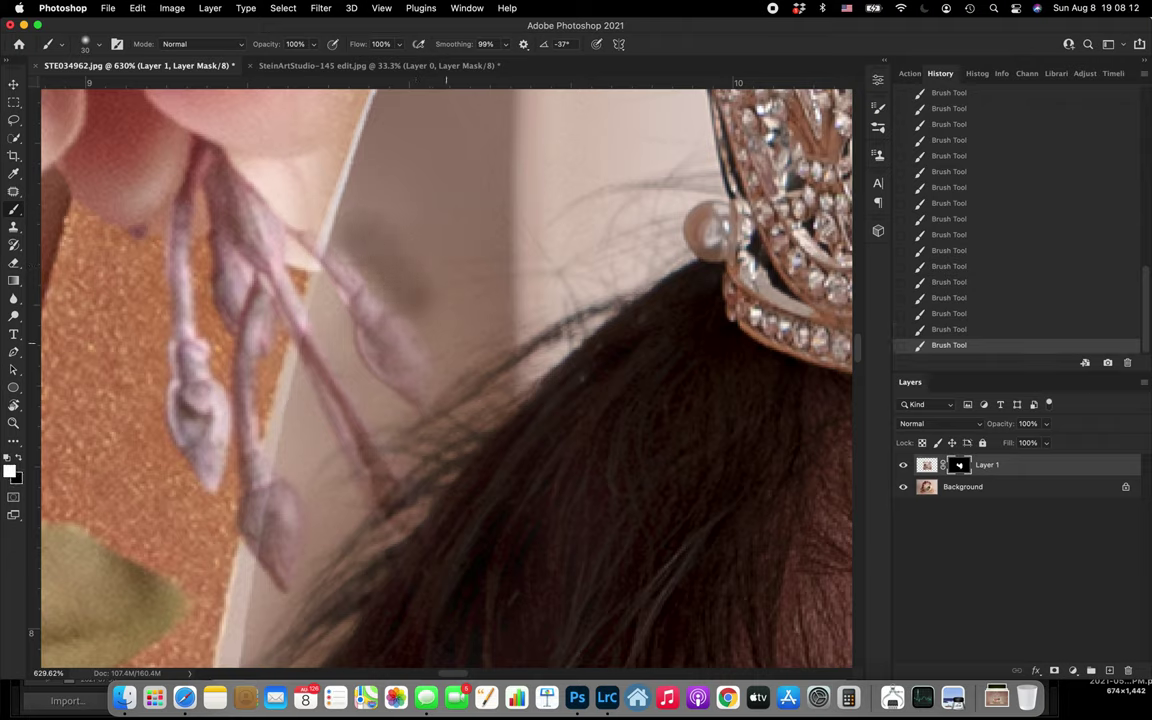
pyautogui.click(950, 331)
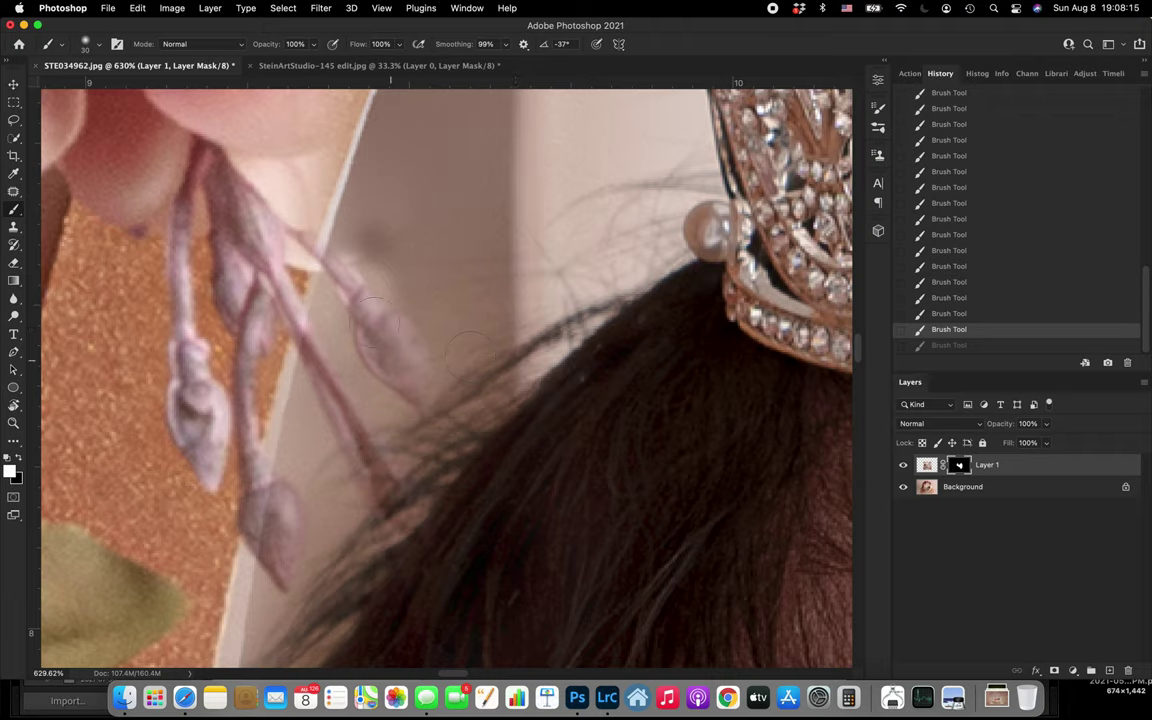
pyautogui.click(949, 299)
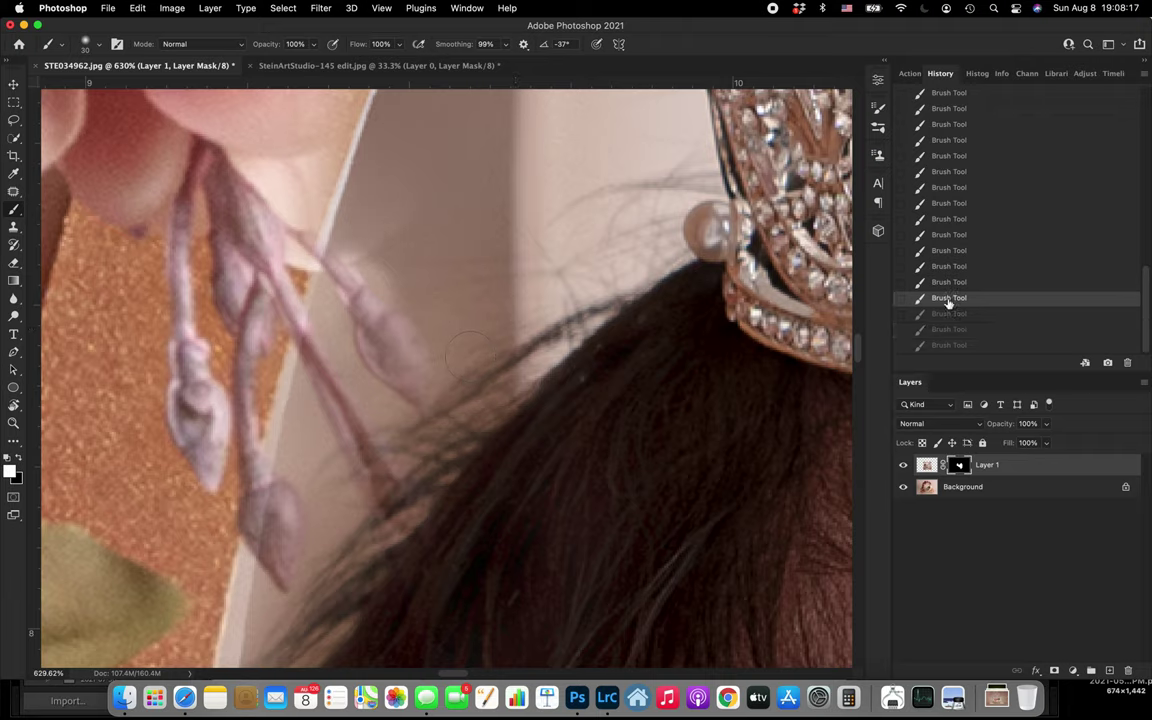
pyautogui.click(948, 266)
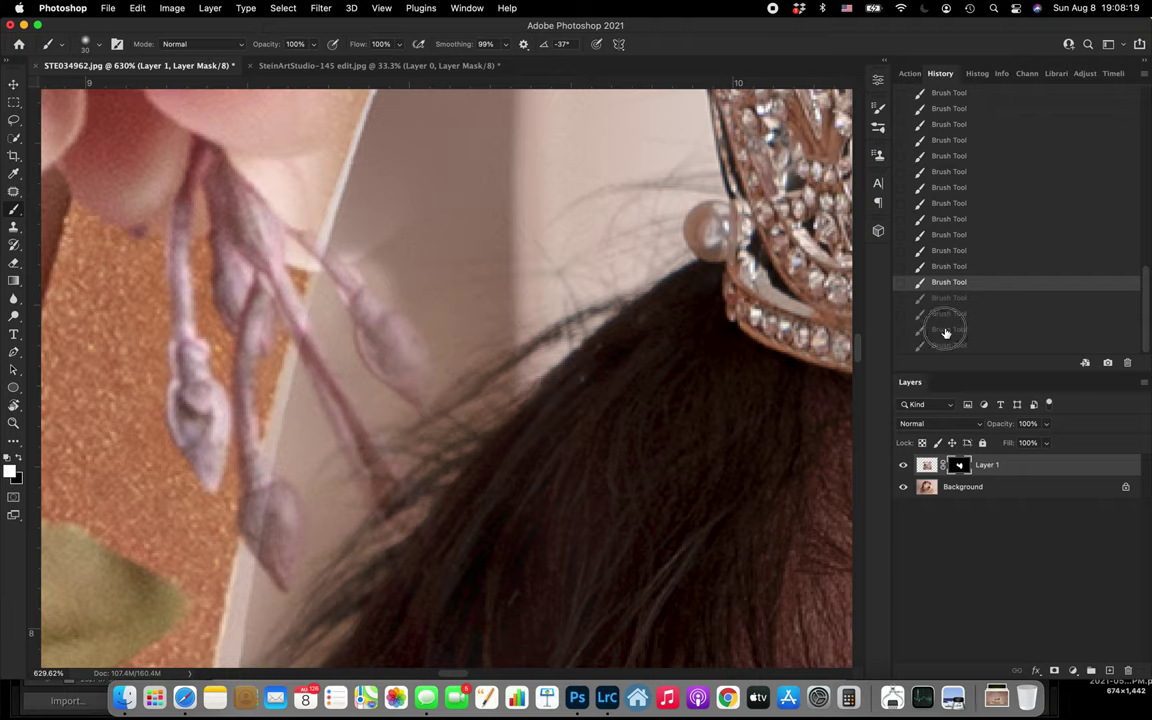
pyautogui.click(948, 329)
# - Set the brush opacity to 10% and blend the shaded wall patch above the outermost hanging bud with white
pyautogui.moveTo(313, 46); pyautogui.dragTo(256, 63)
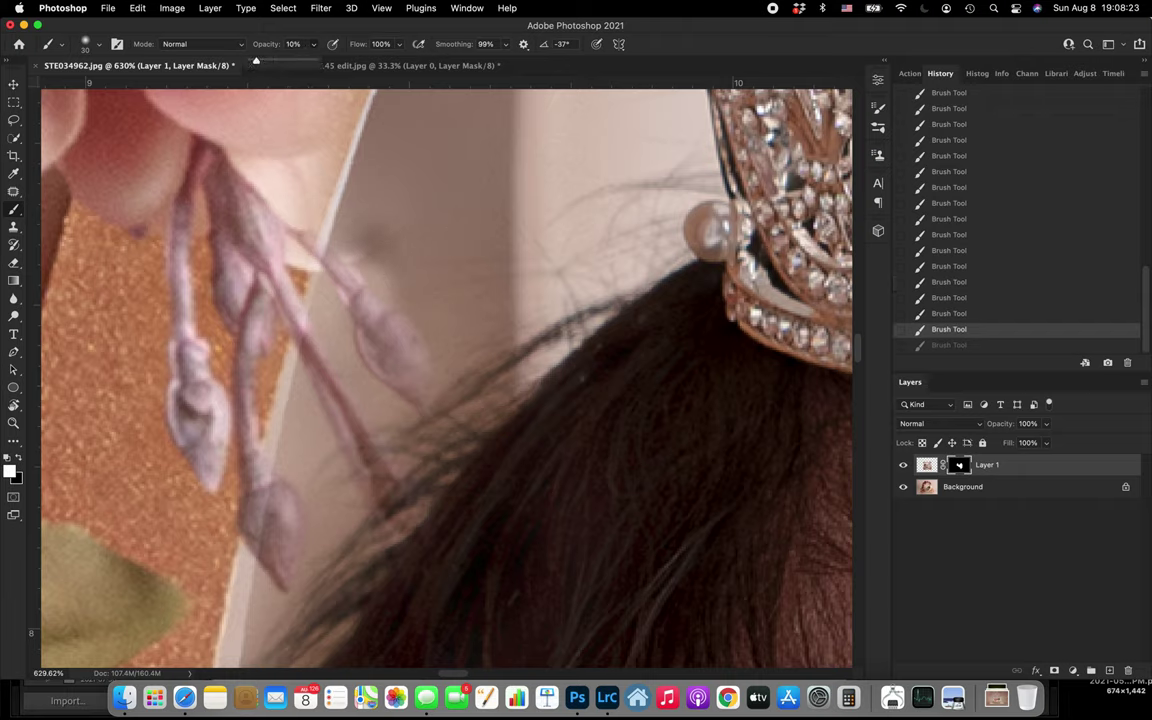
pyautogui.click(377, 245)
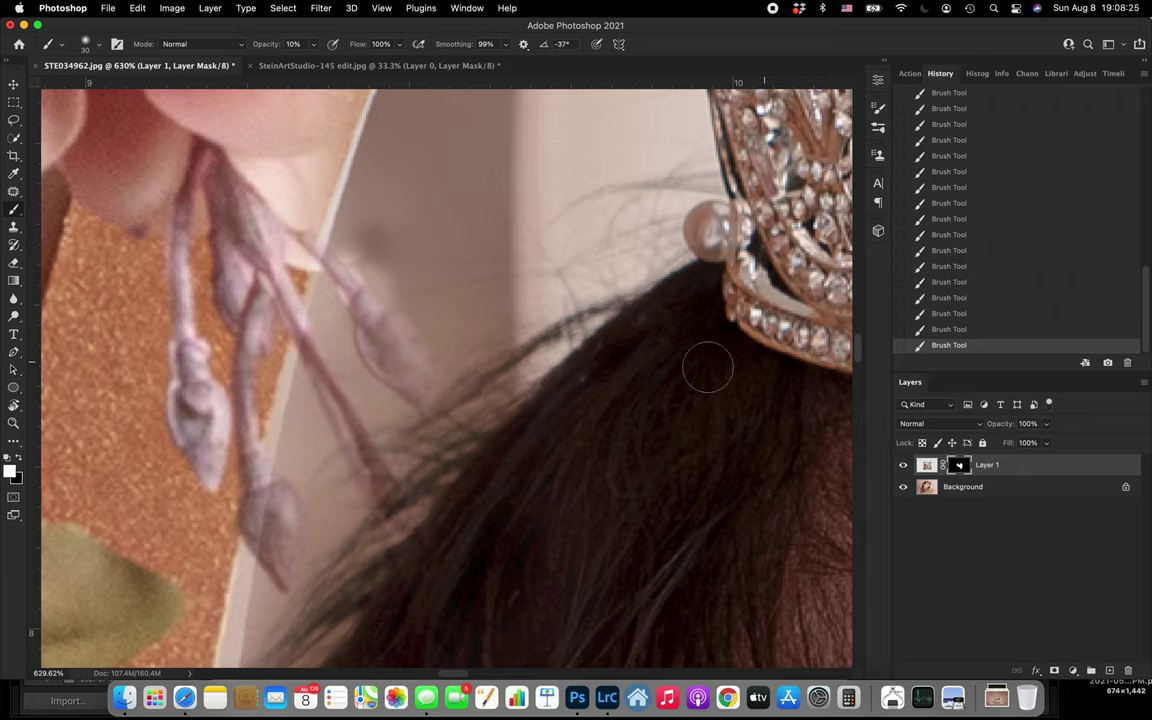
pyautogui.moveTo(393, 264); pyautogui.dragTo(388, 259)
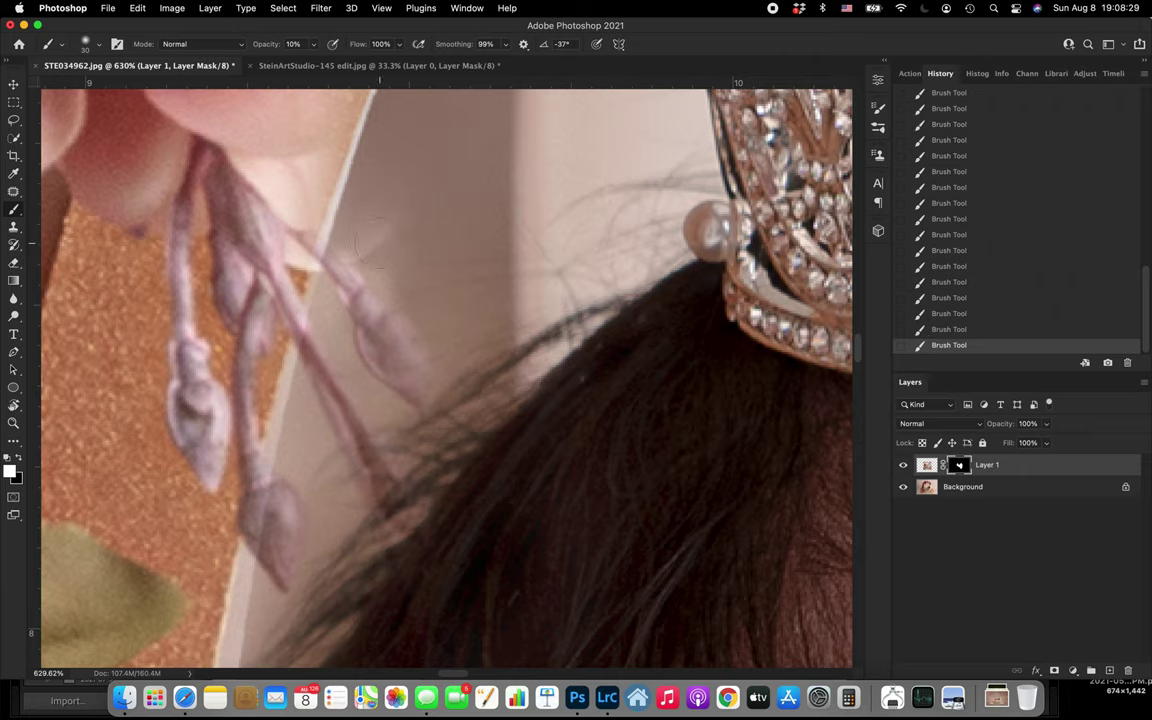
pyautogui.moveTo(358, 245); pyautogui.dragTo(415, 289)
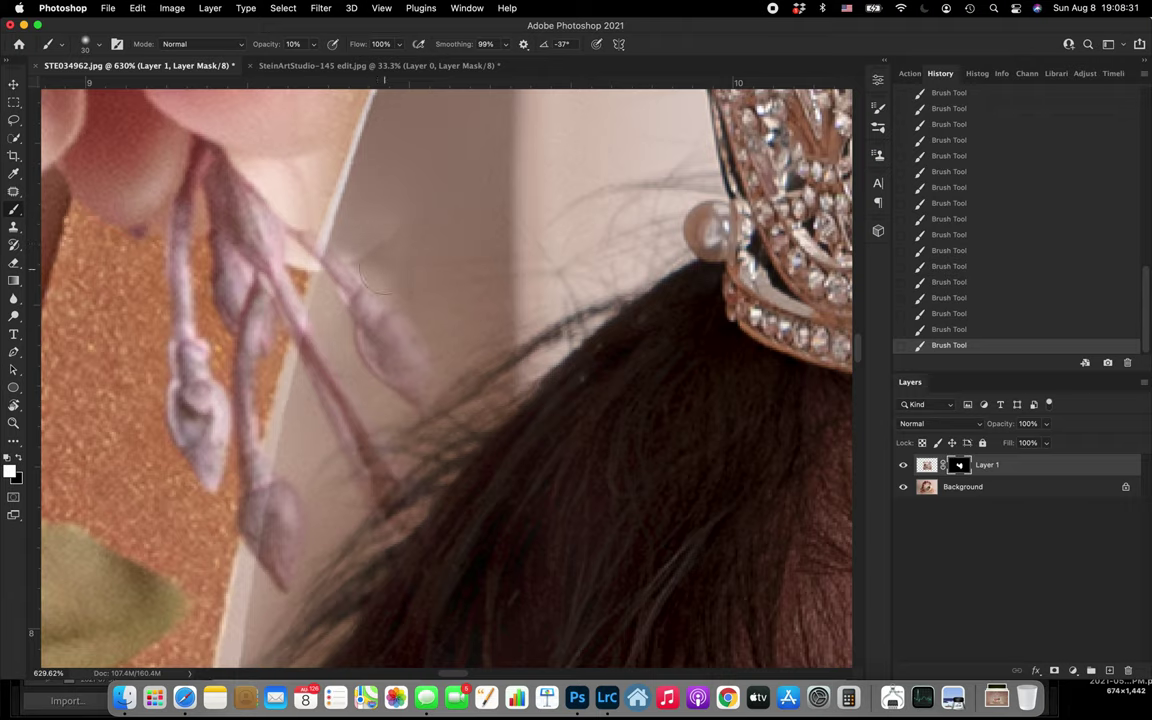
# - Reveal the outermost hanging bud and its stem by painting black on the mask with a 9 px brush at 100% opacity
pyautogui.press('x')
pyautogui.moveTo(310, 45)
pyautogui.mouseDown()
pyautogui.moveTo(309, 62)
pyautogui.moveTo(372, 62)
pyautogui.mouseUp()
pyautogui.press('[')
pyautogui.moveTo(346, 286); pyautogui.dragTo(287, 223)
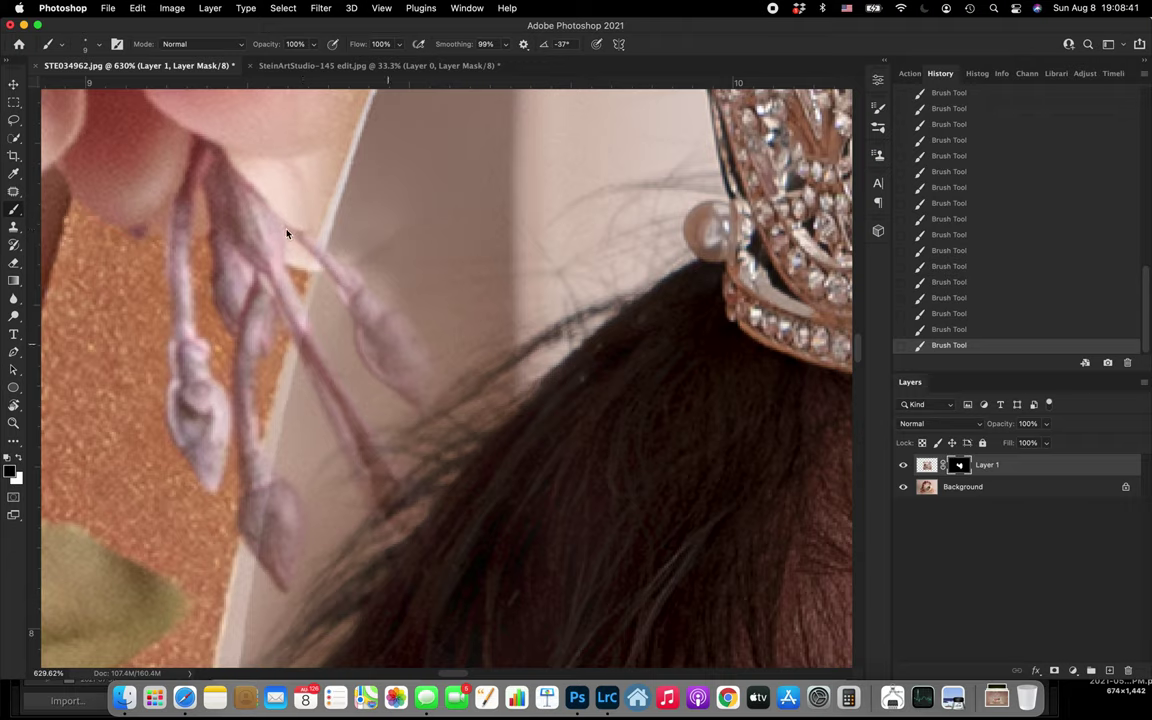
pyautogui.moveTo(343, 278); pyautogui.dragTo(402, 415)
pyautogui.moveTo(347, 290); pyautogui.dragTo(425, 389)
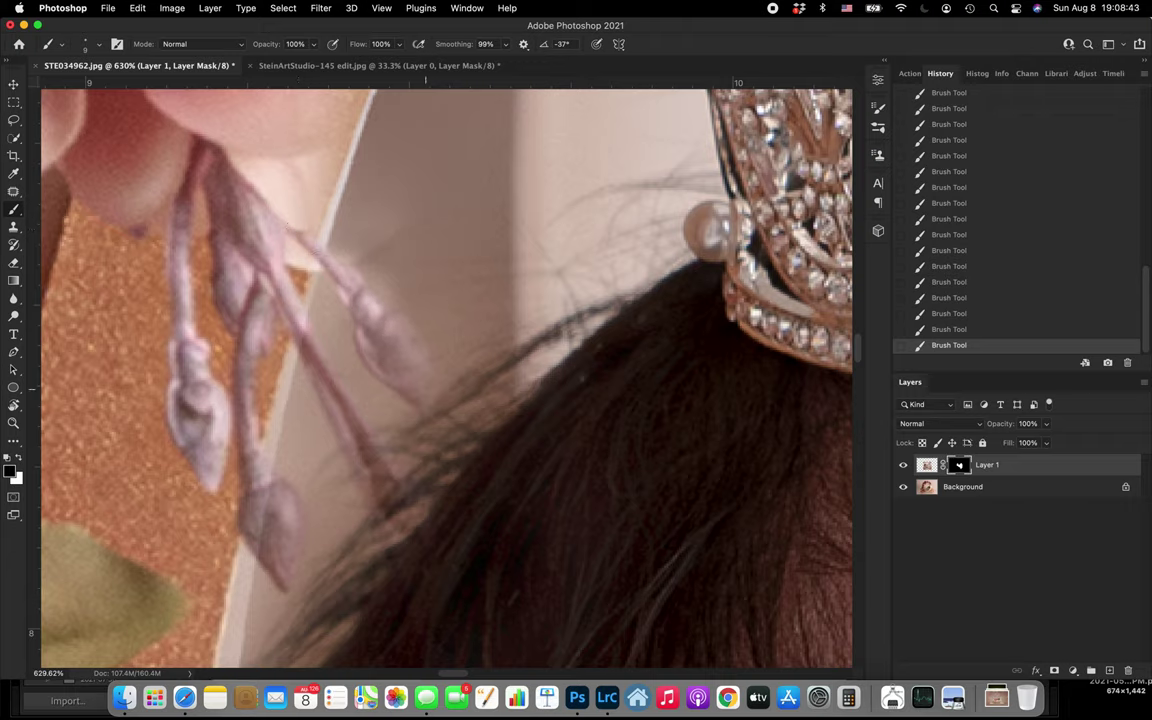
pyautogui.moveTo(391, 324)
pyautogui.mouseDown()
pyautogui.moveTo(425, 364)
pyautogui.moveTo(424, 424)
pyautogui.moveTo(422, 393)
pyautogui.mouseUp()
pyautogui.moveTo(364, 345)
pyautogui.mouseDown()
pyautogui.moveTo(380, 386)
pyautogui.moveTo(424, 431)
pyautogui.mouseUp()
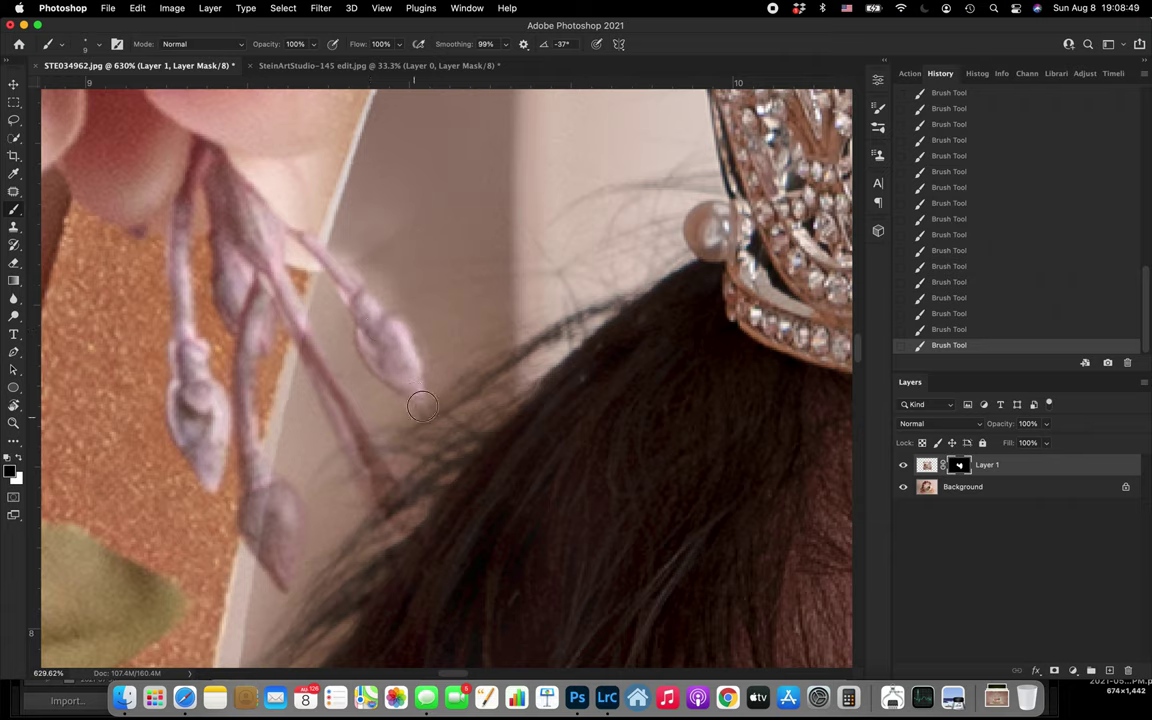
# - Reveal the long middle stem and its tip over the hair and clean up the mask around the tip
pyautogui.moveTo(307, 350); pyautogui.dragTo(398, 518)
pyautogui.moveTo(357, 440)
pyautogui.mouseDown()
pyautogui.moveTo(434, 600)
pyautogui.moveTo(414, 538)
pyautogui.mouseUp()
pyautogui.scroll(-3, 394, 571)
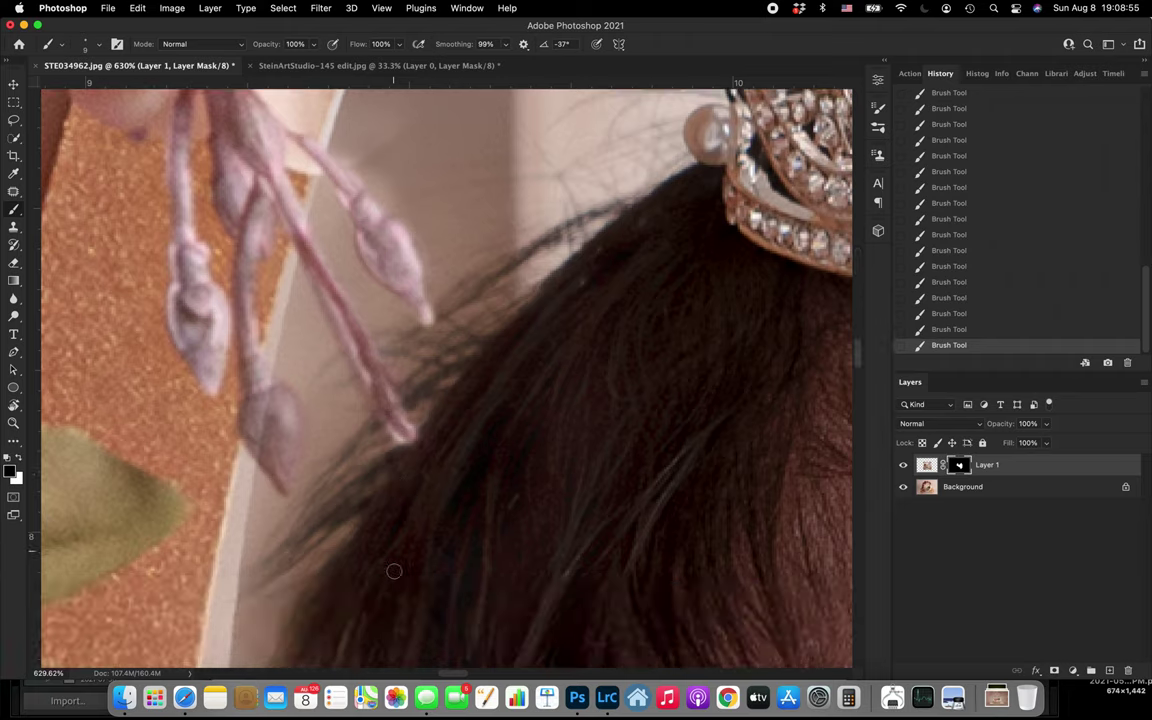
pyautogui.moveTo(373, 418)
pyautogui.mouseDown()
pyautogui.moveTo(401, 452)
pyautogui.moveTo(381, 431)
pyautogui.moveTo(429, 455)
pyautogui.mouseUp()
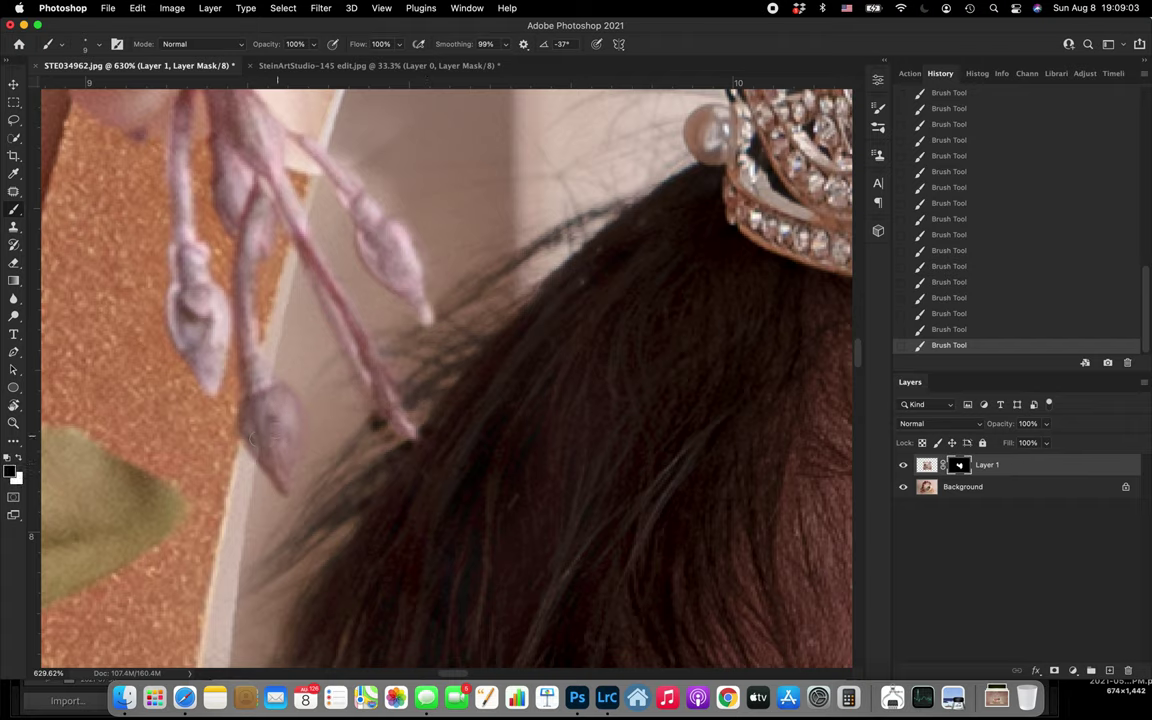
# - Try refining the mask around the lowest hanging bud with black and white strokes, and undo them
pyautogui.moveTo(290, 403)
pyautogui.mouseDown()
pyautogui.moveTo(290, 470)
pyautogui.moveTo(275, 455)
pyautogui.moveTo(287, 492)
pyautogui.mouseUp()
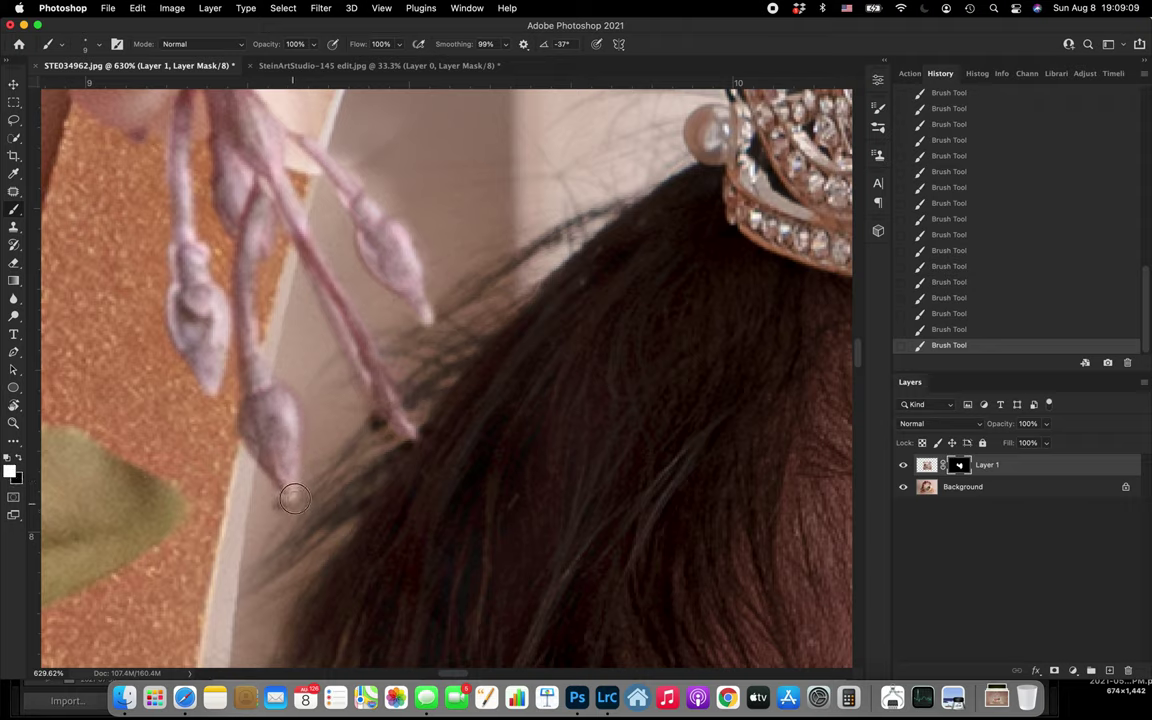
pyautogui.press('super+z')
pyautogui.press('super+z')
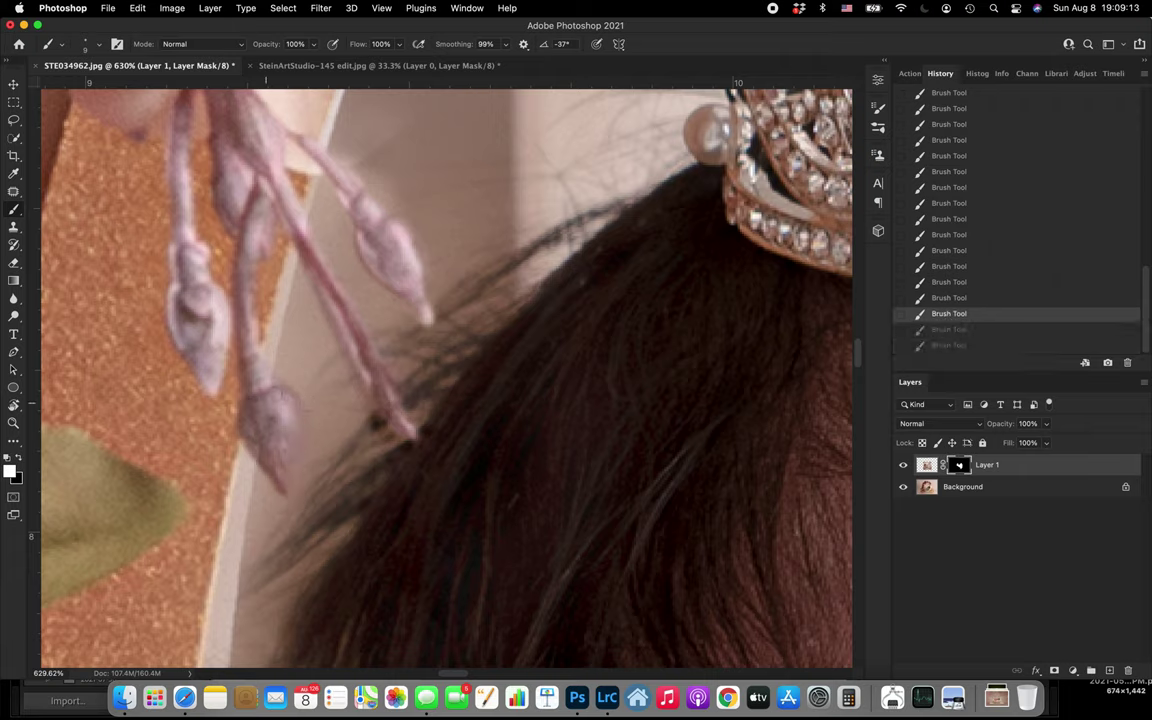
pyautogui.moveTo(273, 435)
pyautogui.mouseDown()
pyautogui.moveTo(271, 446)
pyautogui.moveTo(293, 448)
pyautogui.mouseUp()
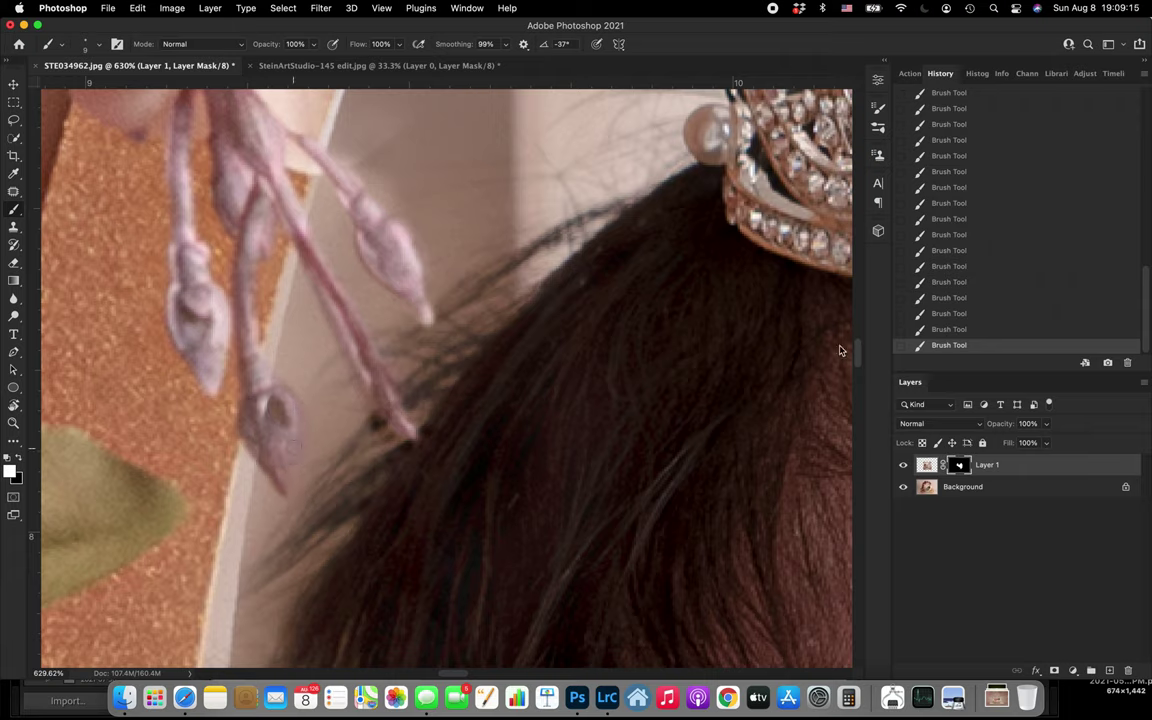
pyautogui.click(934, 316)
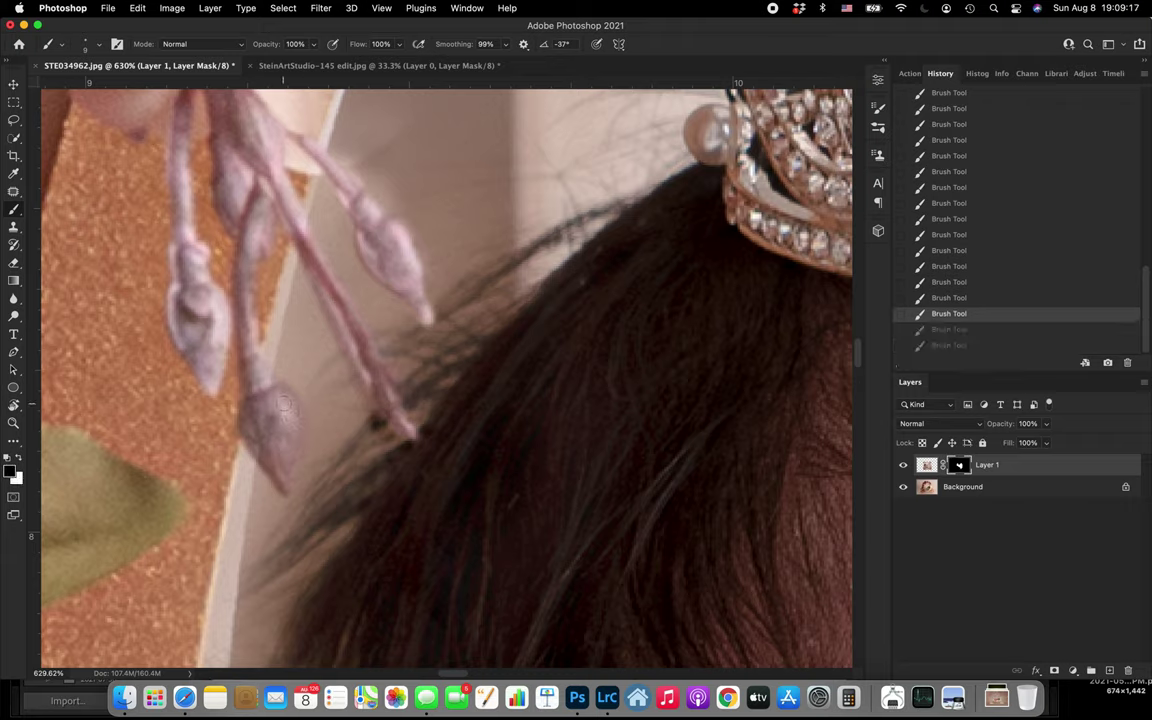
# - Reveal the lowest hanging bud down to its tip by painting black on Layer 1's mask with the 9 px brush
pyautogui.moveTo(302, 414); pyautogui.dragTo(279, 510)
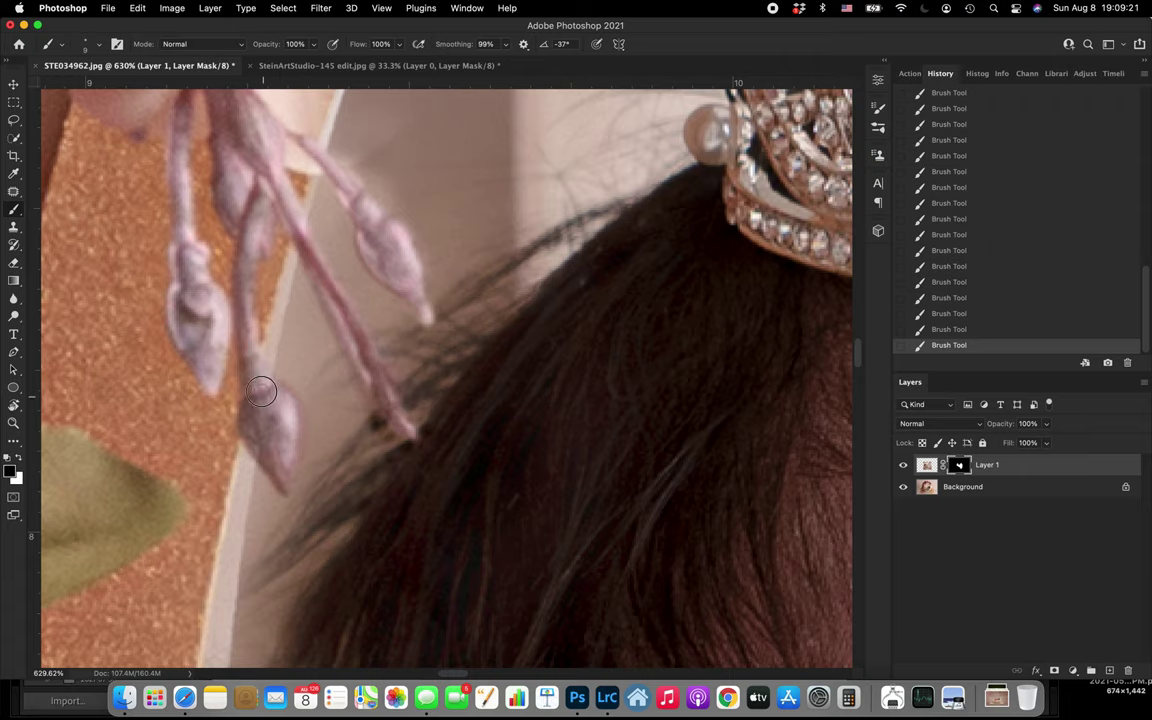
pyautogui.scroll(-5, 358, 313)
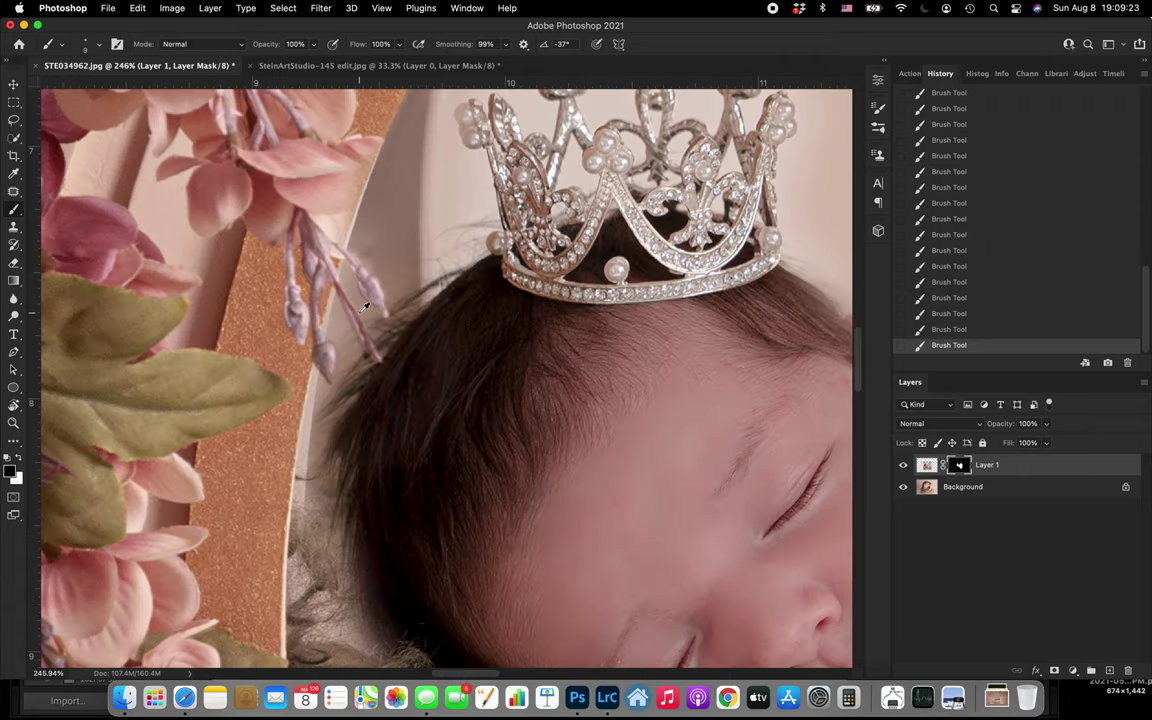
pyautogui.scroll(4, 342, 250)
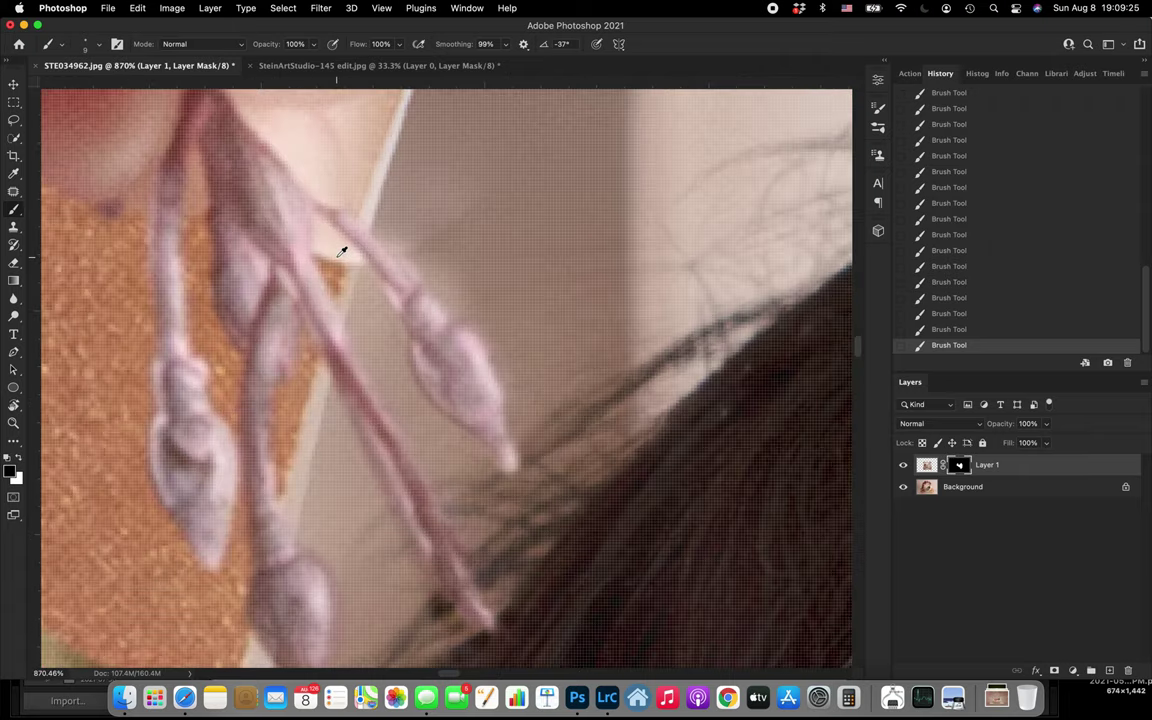
pyautogui.scroll(-3, 342, 250)
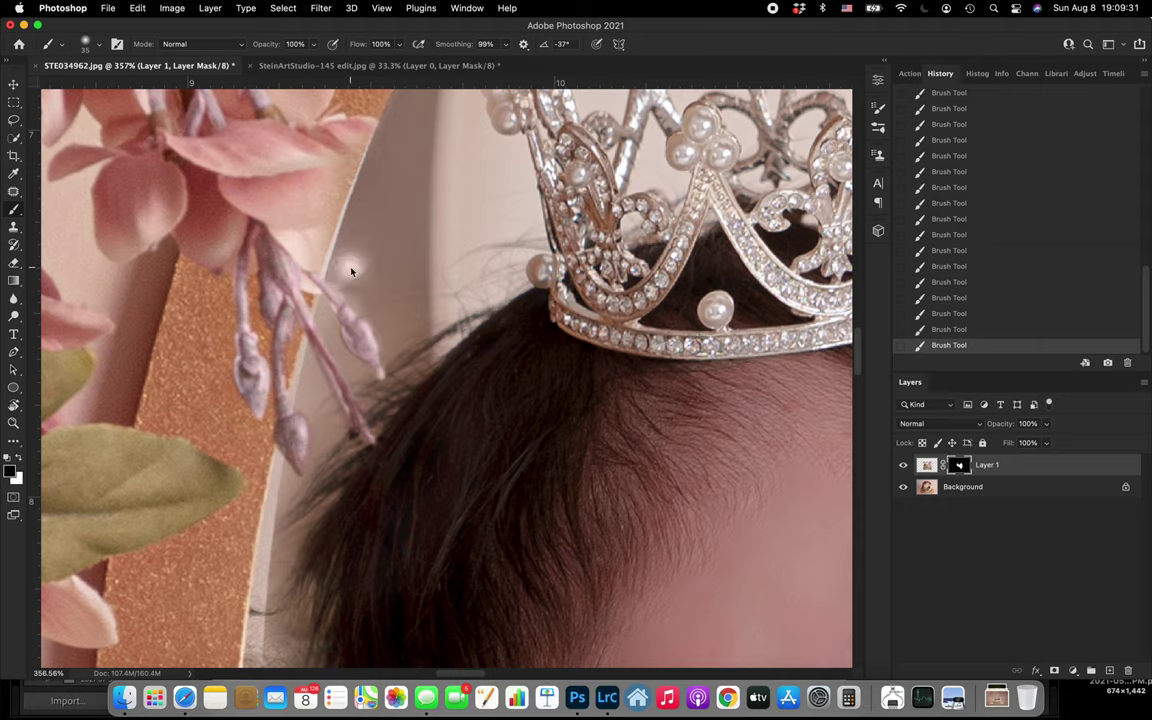
# - Step between the latest mask strokes beside the hanging buds in the history and set the brush opacity to 12%
pyautogui.click(943, 331)
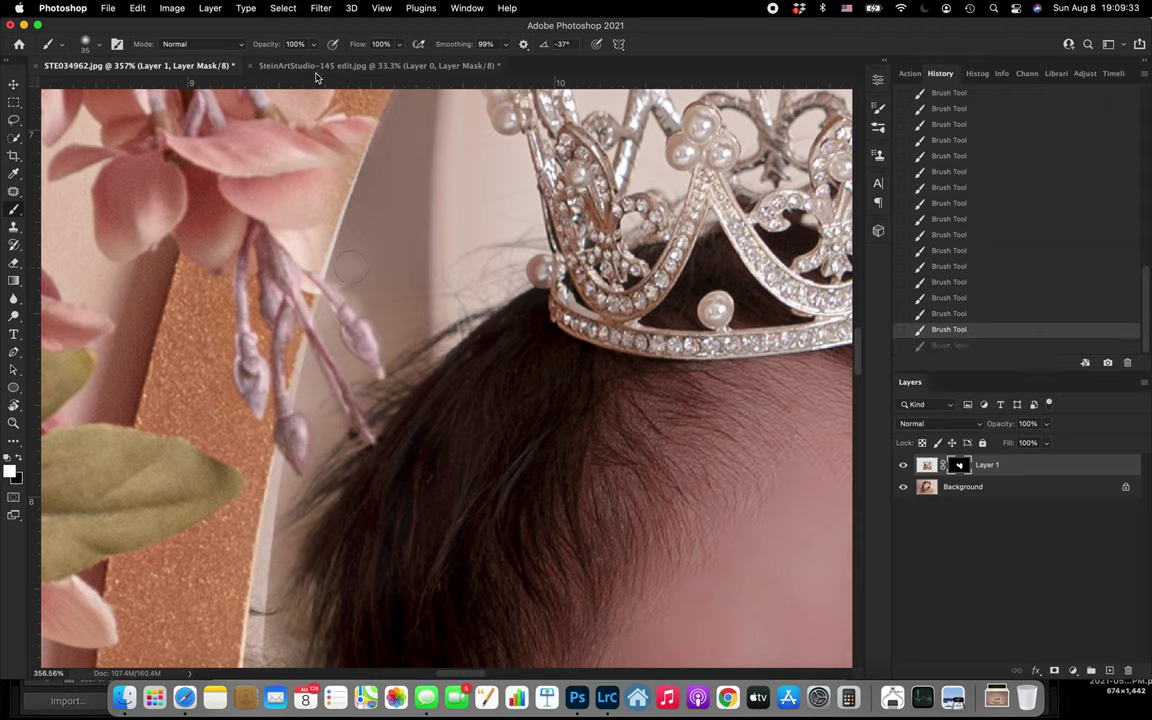
pyautogui.click(1013, 346)
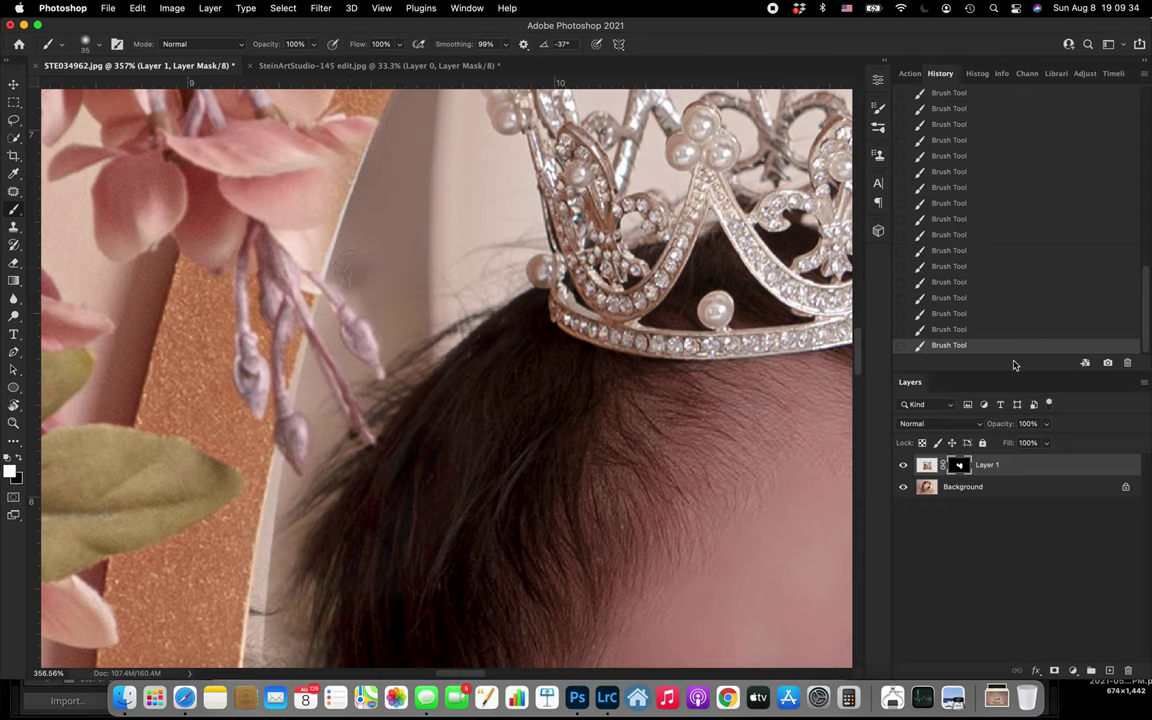
pyautogui.click(950, 314)
pyautogui.click(313, 45)
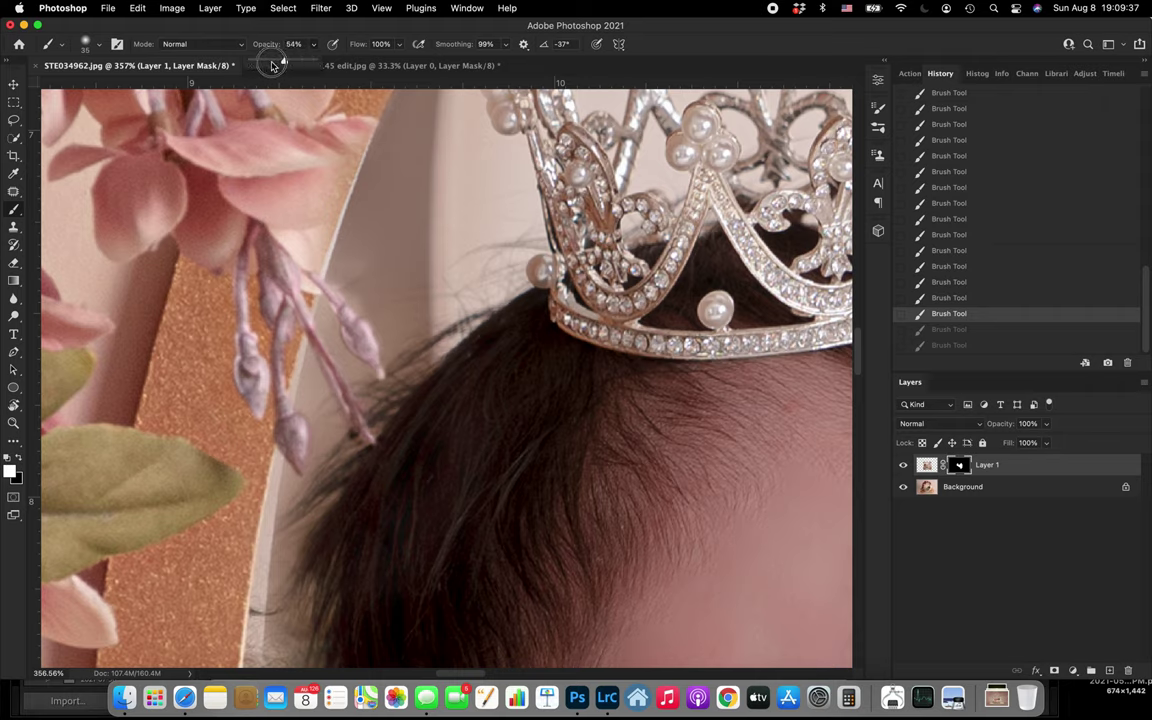
pyautogui.moveTo(272, 65); pyautogui.dragTo(261, 64)
pyautogui.click(953, 298)
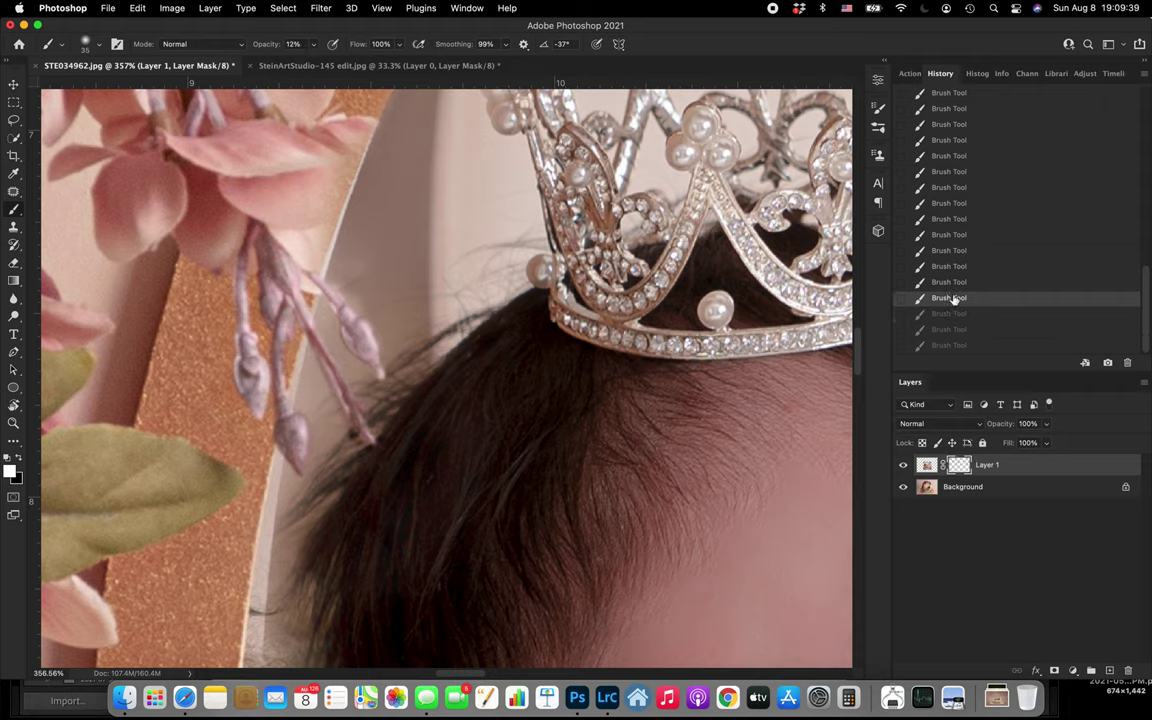
pyautogui.click(922, 316)
pyautogui.click(922, 345)
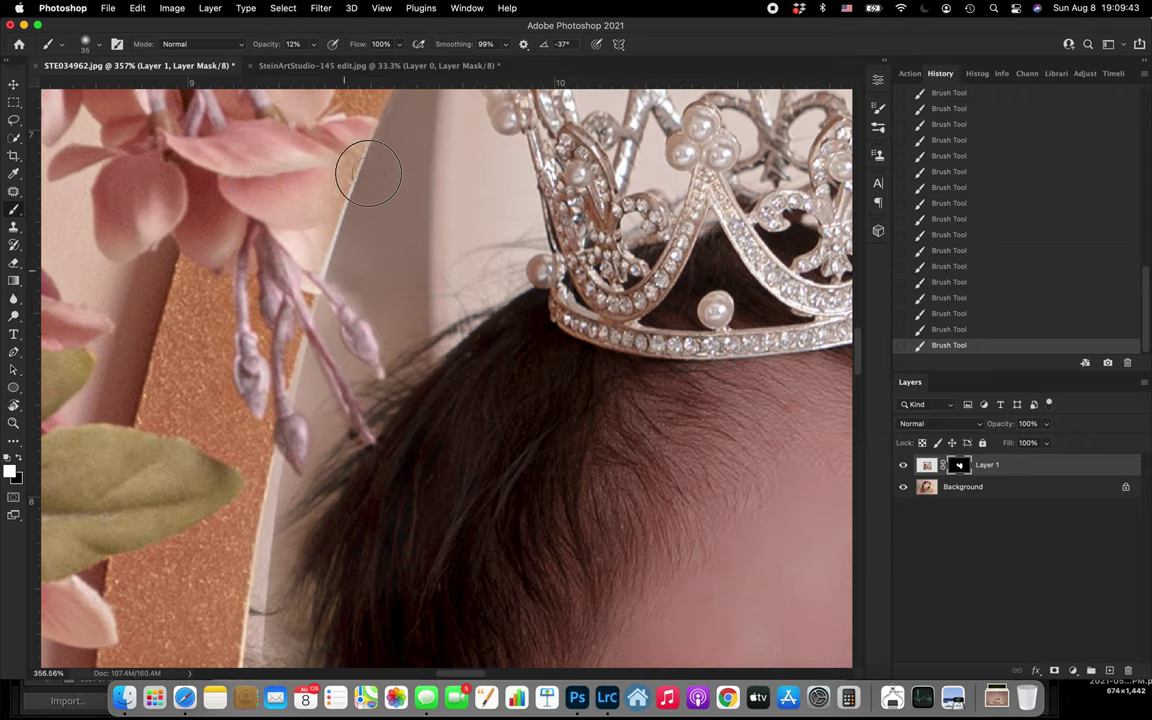
# - Soften the halo around the crown by painting black on Layer 1's mask with a 50–60 px brush at 60% and 35% opacity
pyautogui.scroll(-2, 478, 377)
pyautogui.scroll(-3, 478, 377)
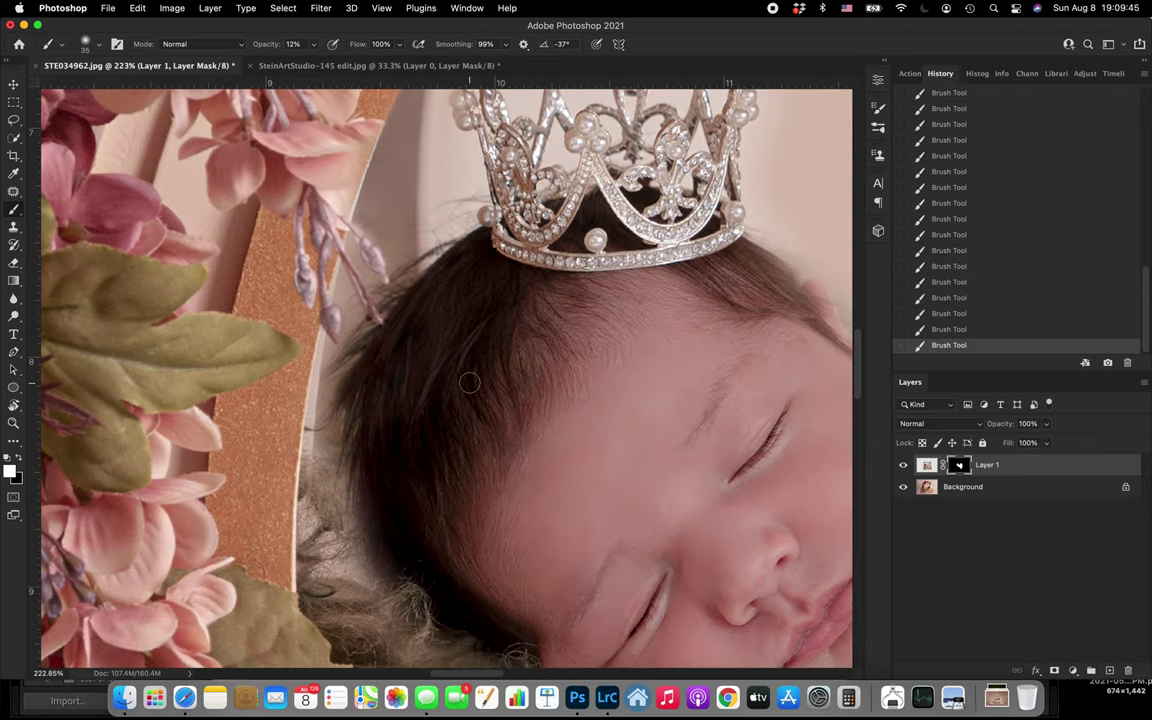
pyautogui.scroll(-3, 429, 421)
pyautogui.scroll(6, 429, 421)
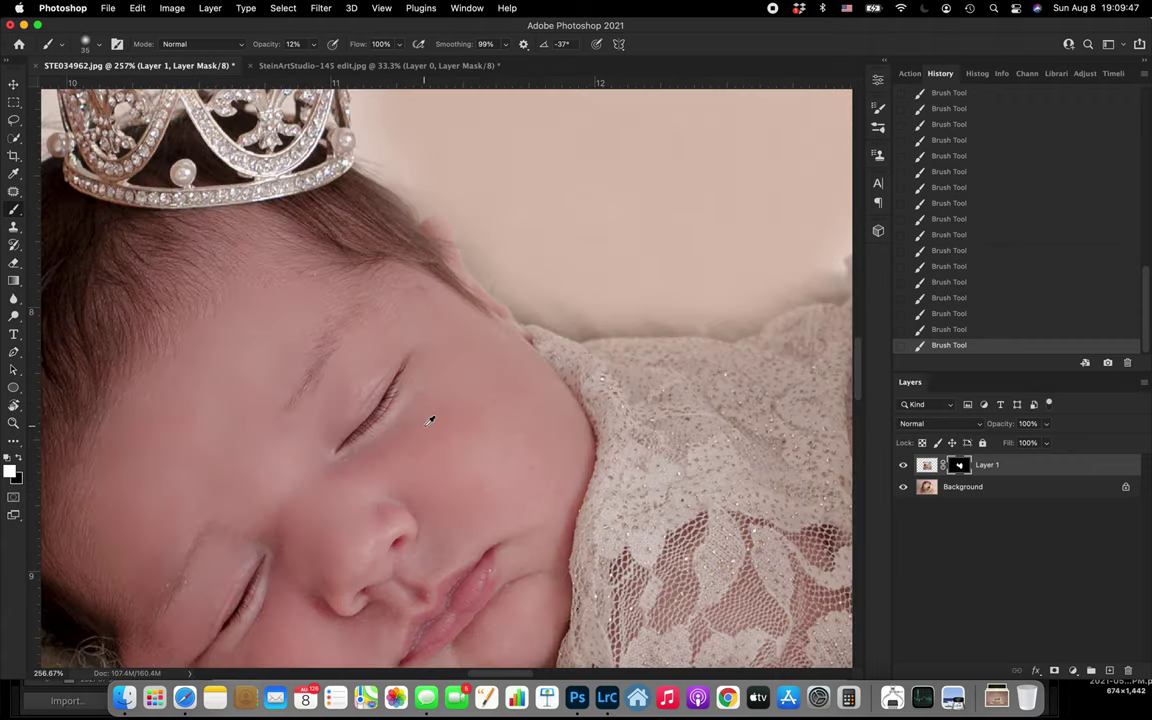
pyautogui.scroll(-4, 428, 432)
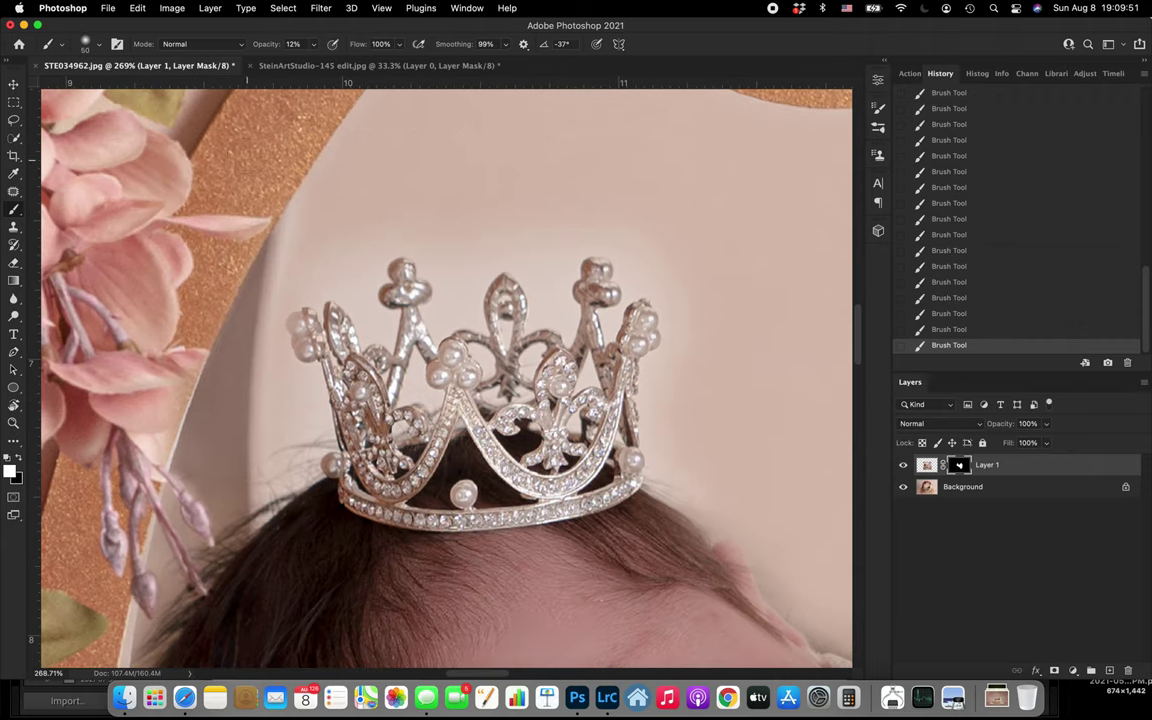
pyautogui.moveTo(313, 45); pyautogui.dragTo(335, 66)
pyautogui.moveTo(312, 45); pyautogui.dragTo(326, 73)
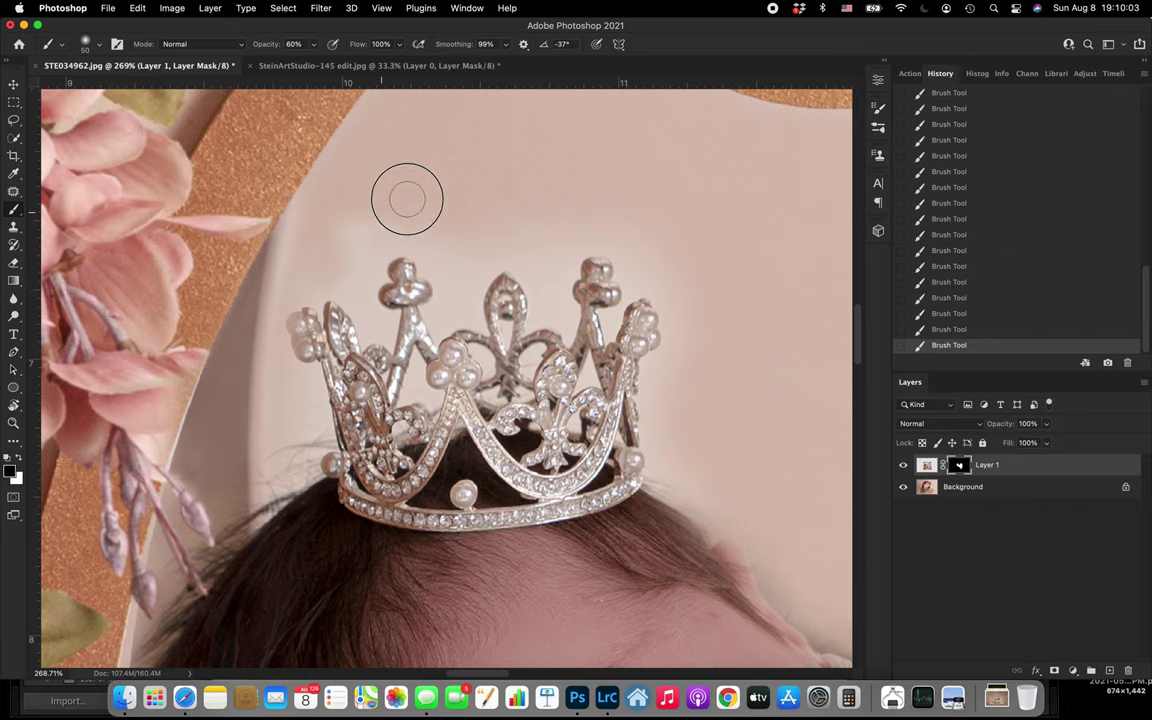
pyautogui.moveTo(313, 44); pyautogui.dragTo(290, 60)
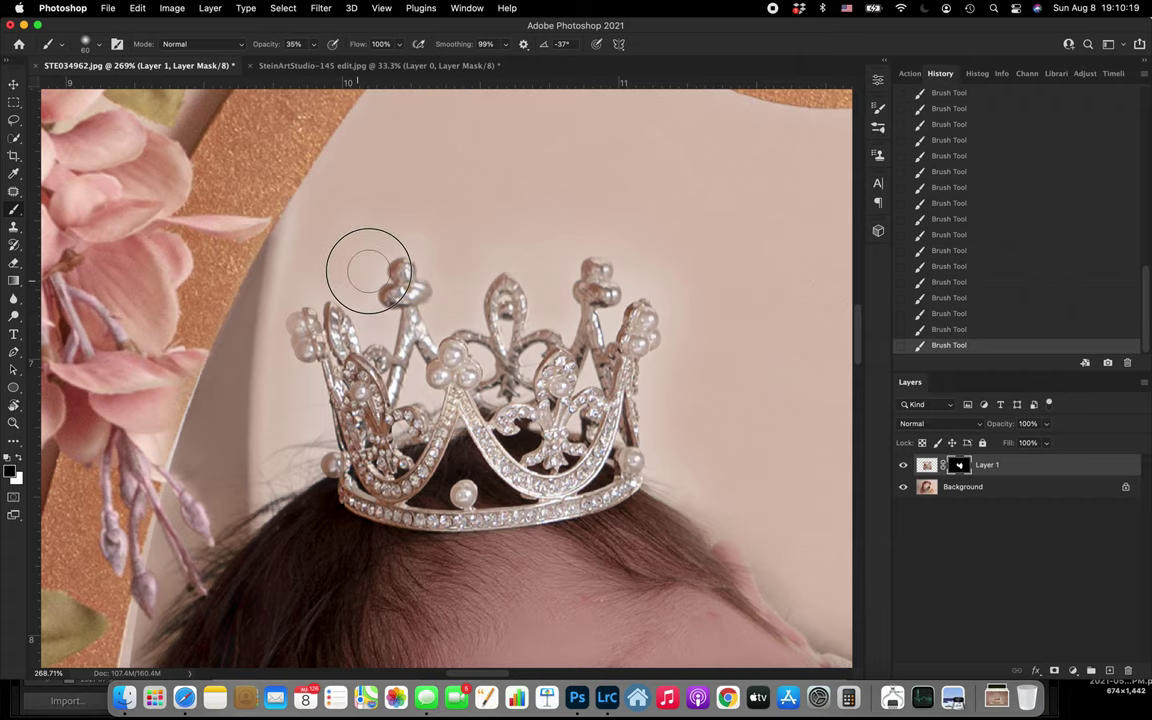
# - With brush opacity at 100%, undo the last mask stroke and restore the hair between crown and ear by painting white
pyautogui.scroll(-5, 480, 257)
pyautogui.hscroll(2, 480, 257)
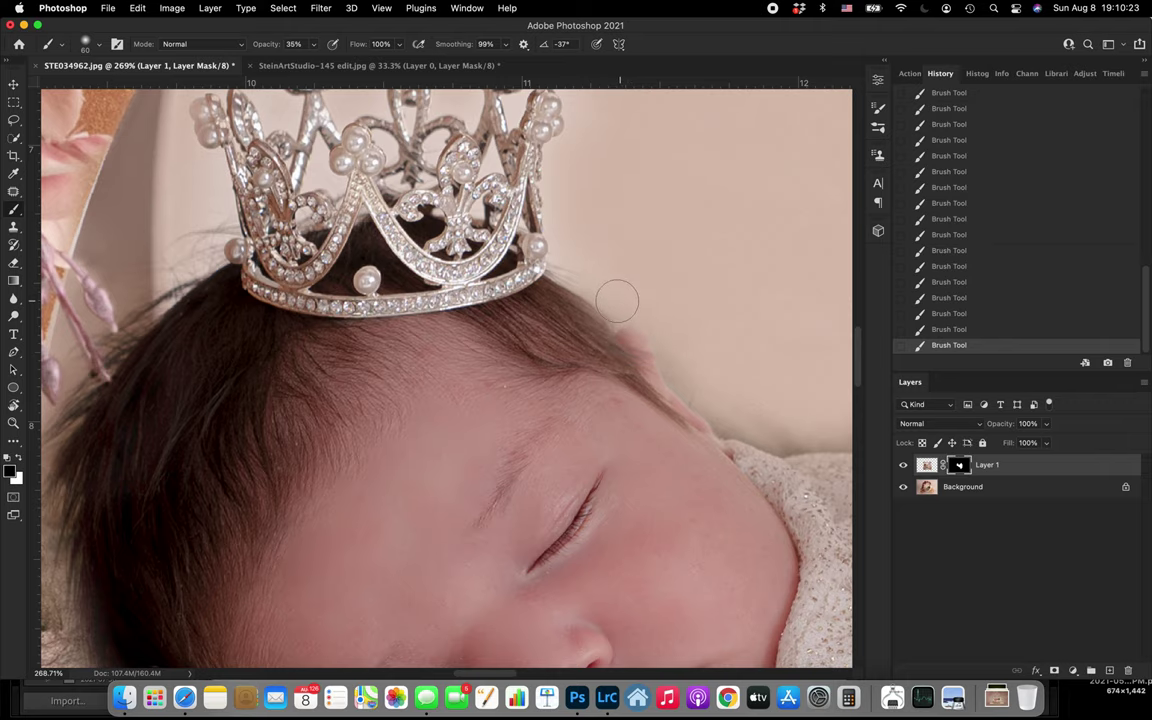
pyautogui.hscroll(5, 619, 301)
pyautogui.scroll(-1, 619, 301)
pyautogui.hscroll(3, 520, 327)
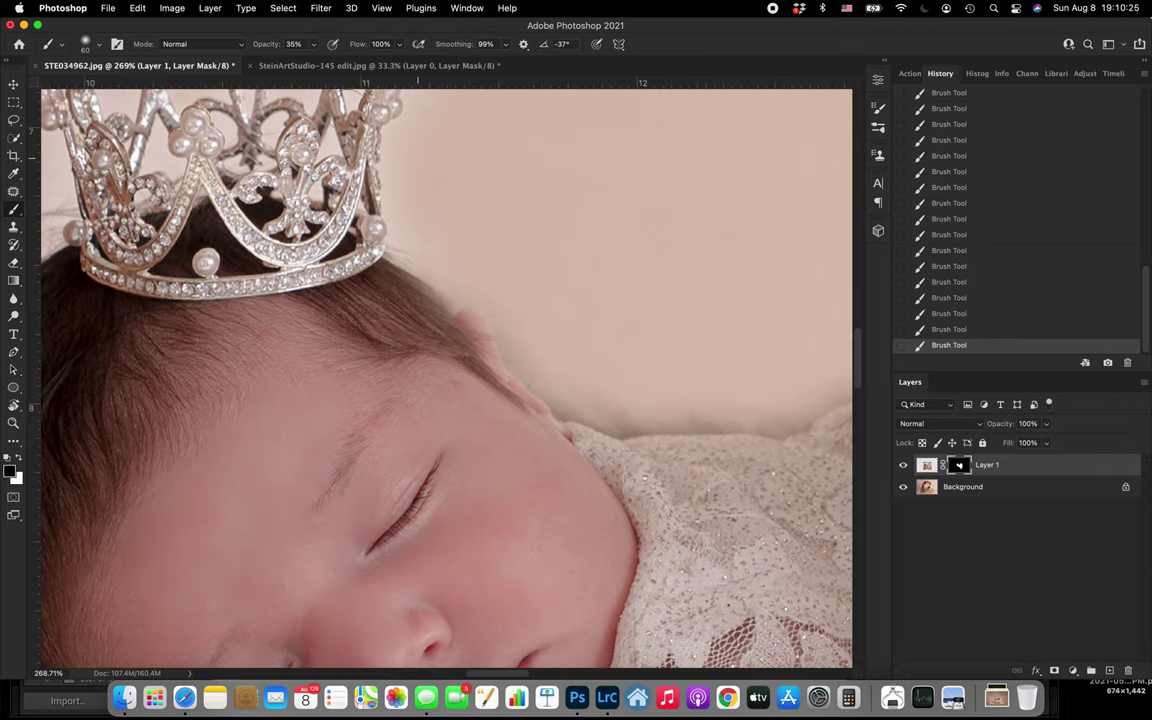
pyautogui.click(314, 45)
pyautogui.moveTo(314, 62); pyautogui.dragTo(356, 62)
pyautogui.press('super+z')
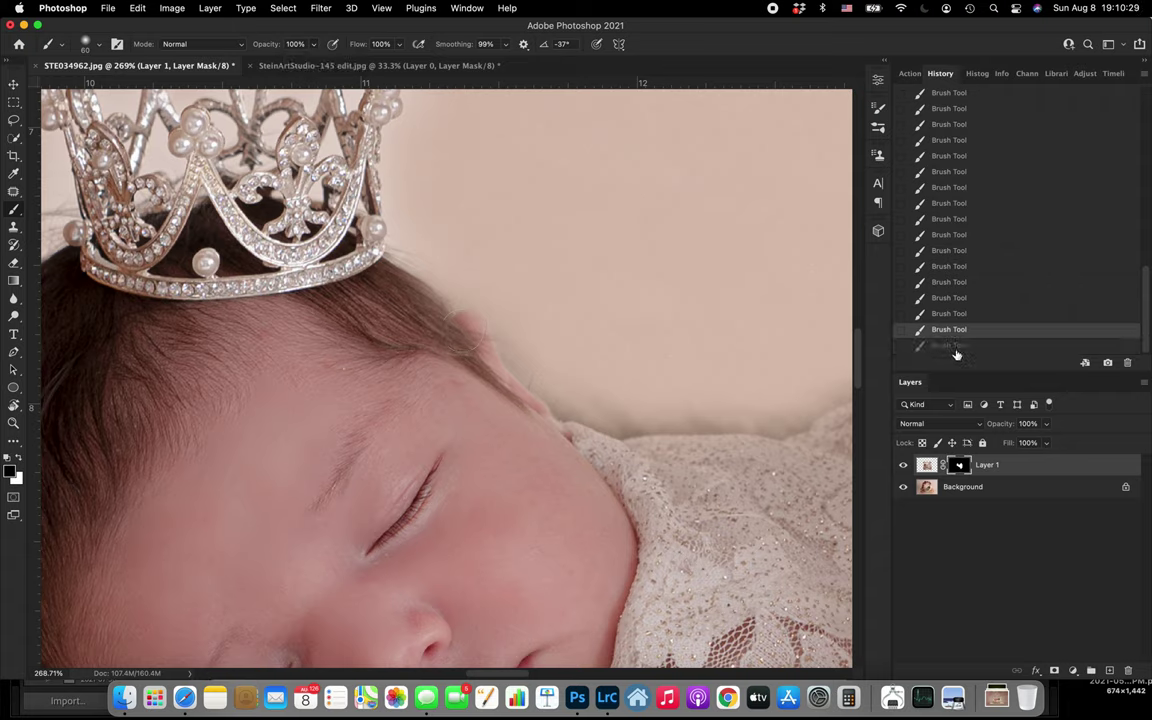
pyautogui.press('x')
pyautogui.moveTo(390, 288)
pyautogui.mouseDown()
pyautogui.moveTo(463, 334)
pyautogui.moveTo(483, 329)
pyautogui.moveTo(465, 343)
pyautogui.mouseUp()
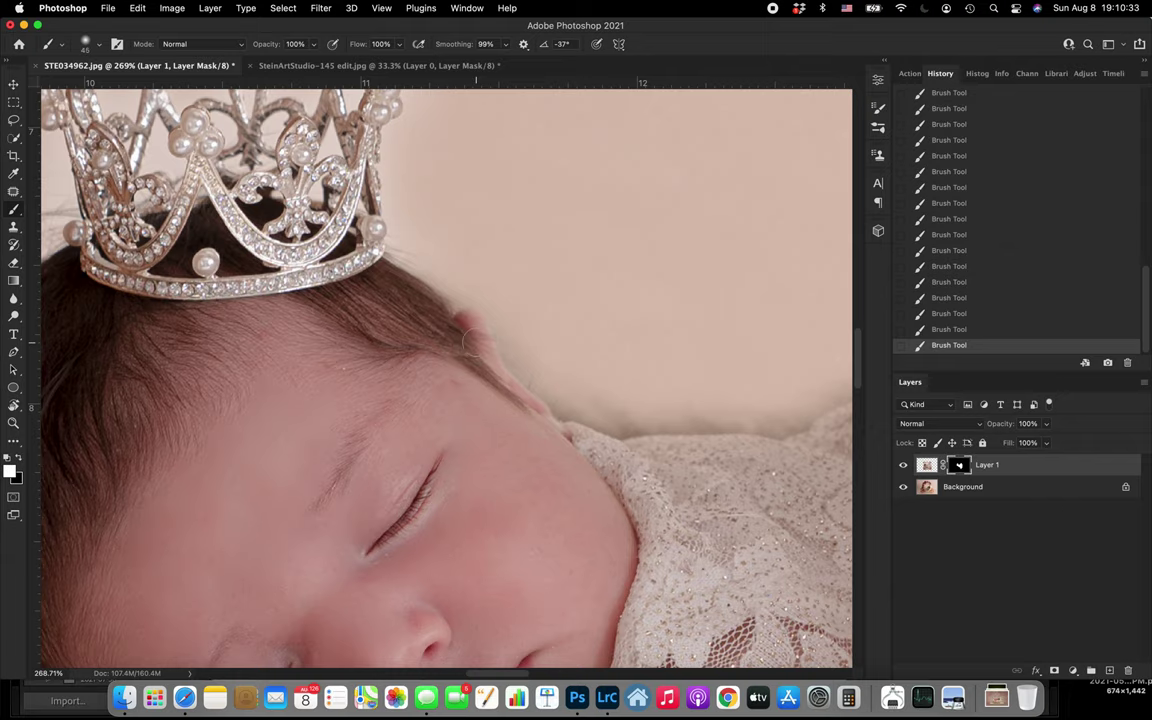
# - Refine the mask edge along the hair and ear with white and black strokes using a 20 px brush
pyautogui.scroll(5, 481, 335)
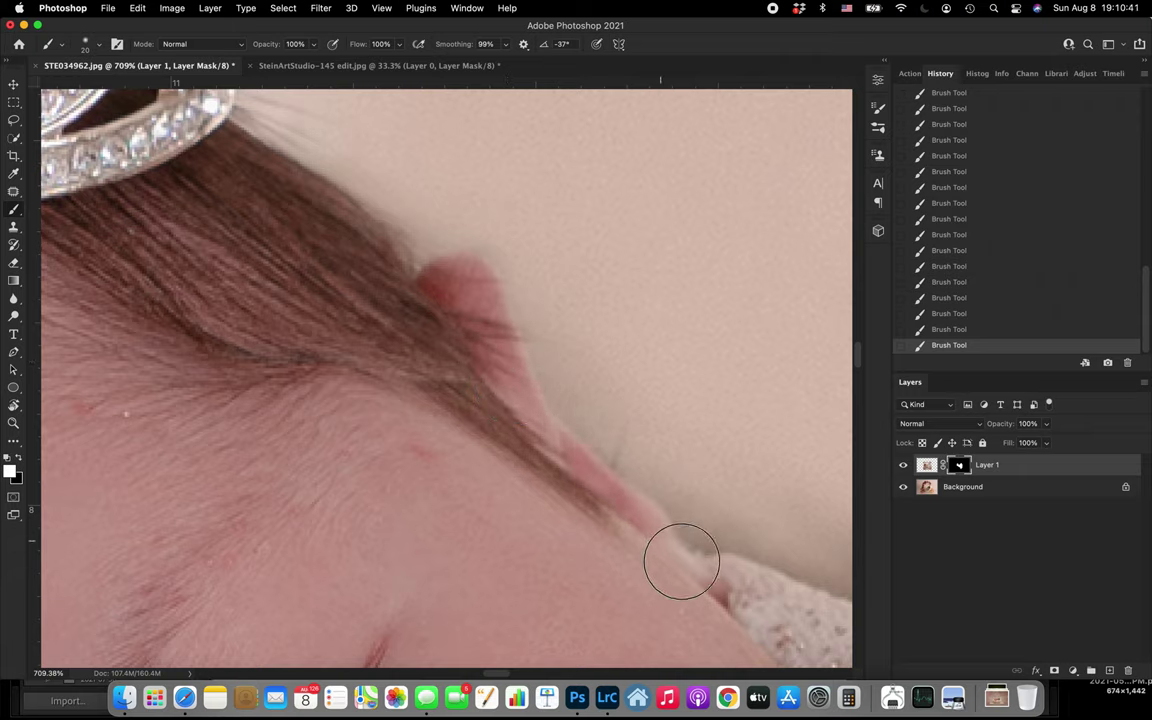
pyautogui.moveTo(603, 490); pyautogui.dragTo(698, 584)
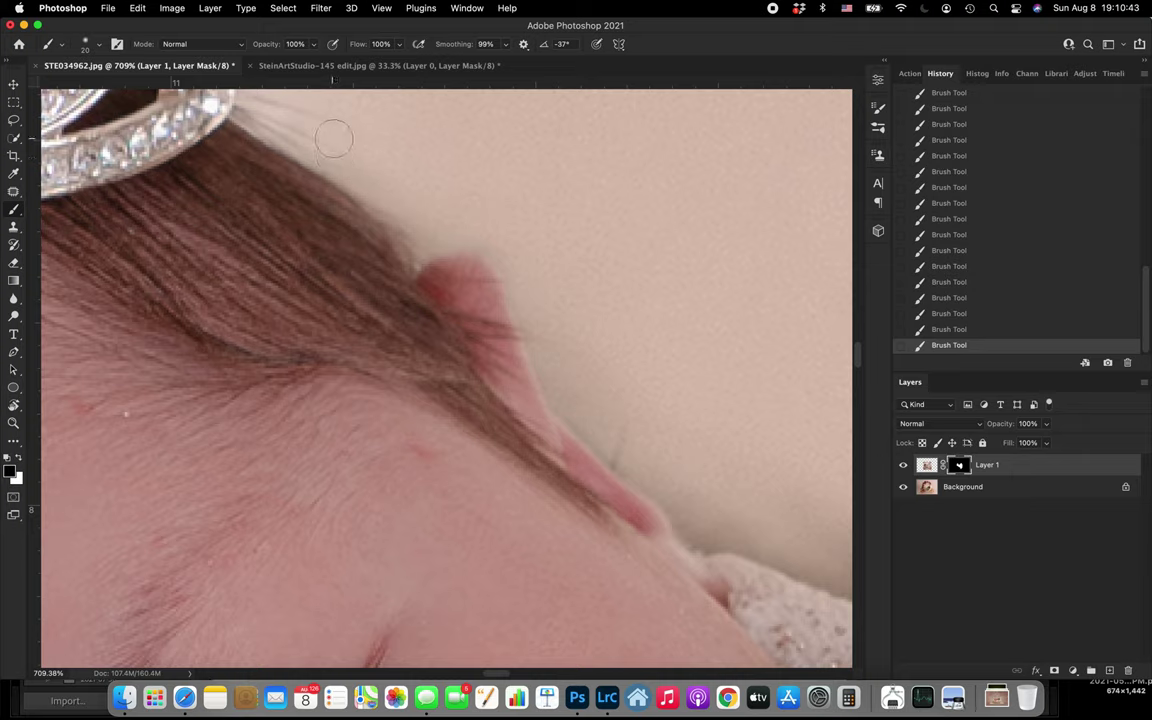
pyautogui.press(']')
pyautogui.press(']')
pyautogui.press(']')
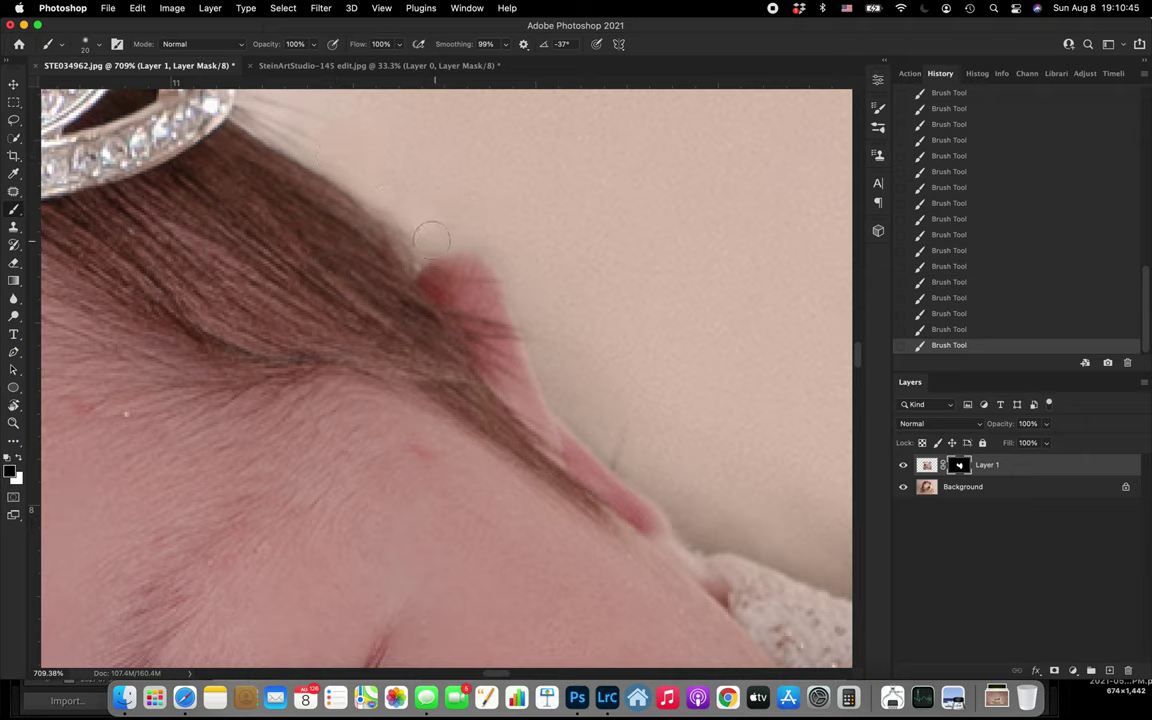
pyautogui.press('[')
pyautogui.press('[')
pyautogui.press('[')
pyautogui.press(']')
pyautogui.press(']')
pyautogui.press(']')
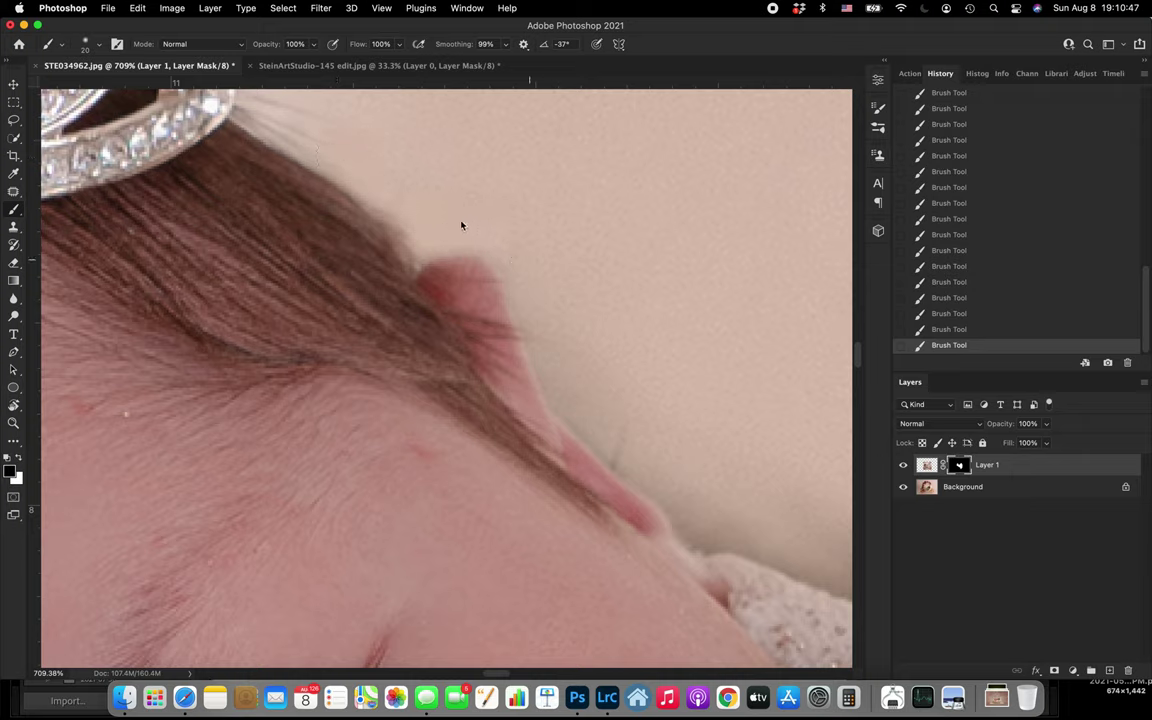
pyautogui.moveTo(480, 233)
pyautogui.mouseDown()
pyautogui.moveTo(535, 286)
pyautogui.moveTo(589, 429)
pyautogui.moveTo(606, 427)
pyautogui.mouseUp()
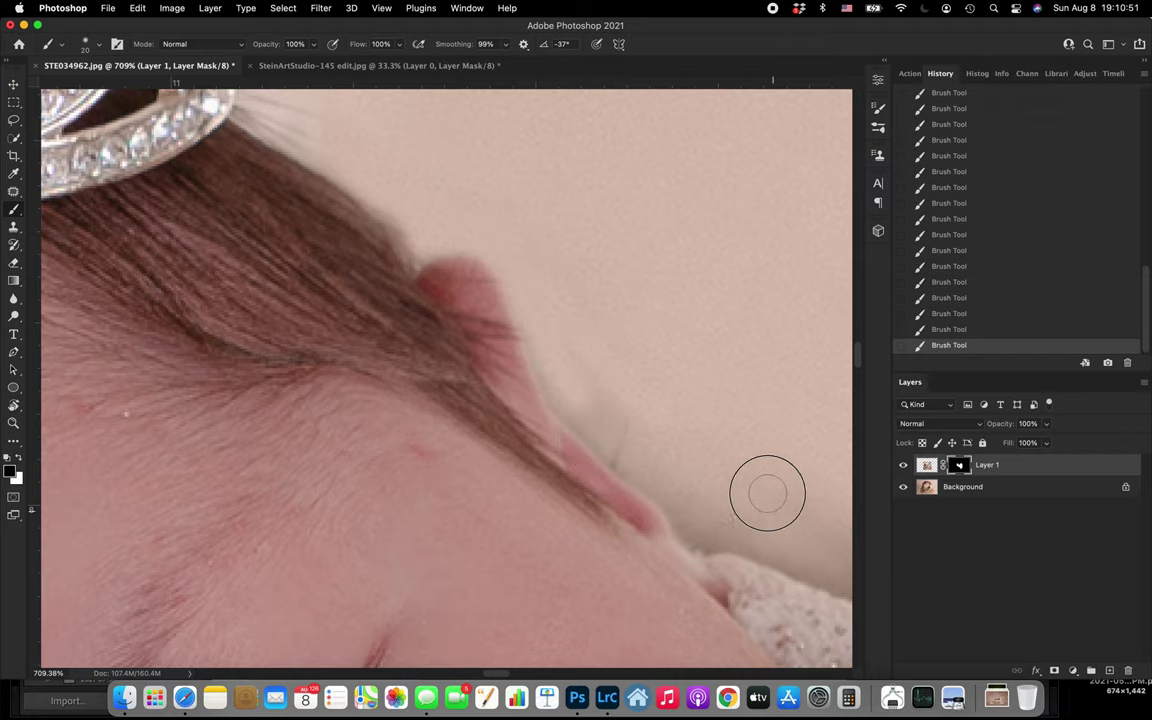
# - Clear the grey smudges beside the lower ear by painting black on the mask, enlarging the brush from 20 px to at least 50 px
pyautogui.scroll(-3, 771, 489)
pyautogui.hscroll(5, 771, 489)
pyautogui.moveTo(246, 164)
pyautogui.mouseDown()
pyautogui.moveTo(257, 211)
pyautogui.moveTo(299, 258)
pyautogui.mouseUp()
pyautogui.moveTo(253, 208)
pyautogui.mouseDown()
pyautogui.moveTo(347, 304)
pyautogui.moveTo(412, 338)
pyautogui.mouseUp()
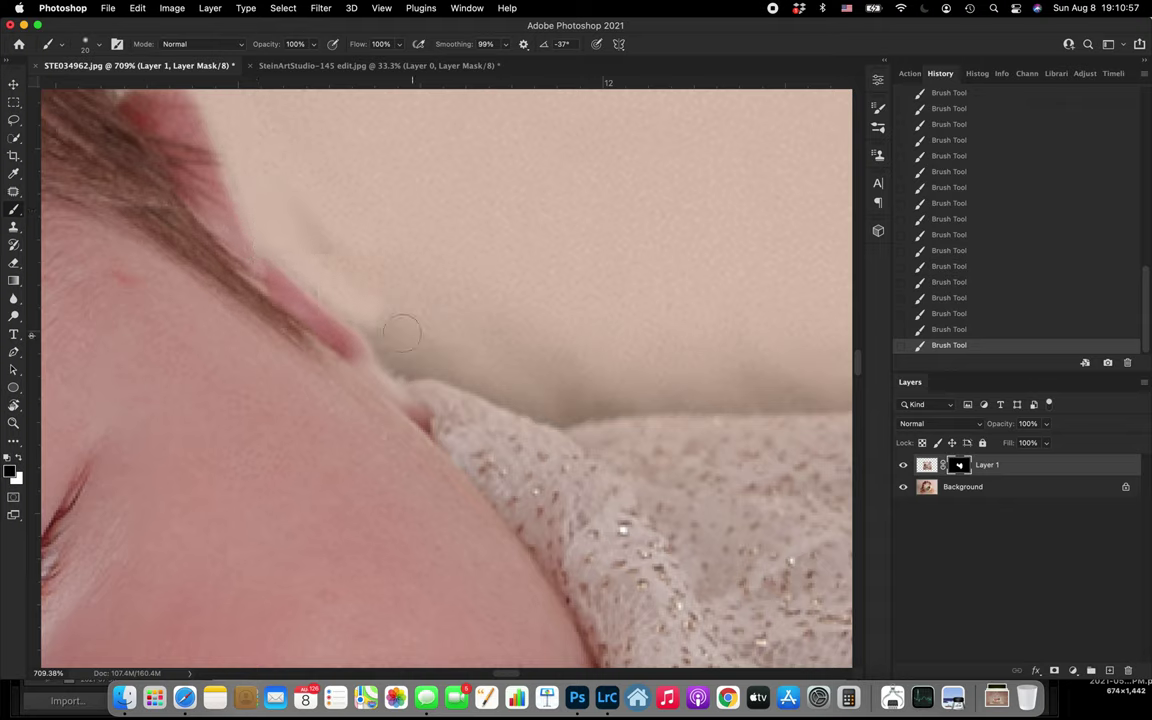
pyautogui.moveTo(265, 180)
pyautogui.mouseDown()
pyautogui.moveTo(323, 242)
pyautogui.moveTo(470, 349)
pyautogui.moveTo(365, 313)
pyautogui.moveTo(273, 238)
pyautogui.moveTo(322, 241)
pyautogui.moveTo(347, 167)
pyautogui.moveTo(371, 230)
pyautogui.mouseUp()
pyautogui.press(']')
pyautogui.press(']')
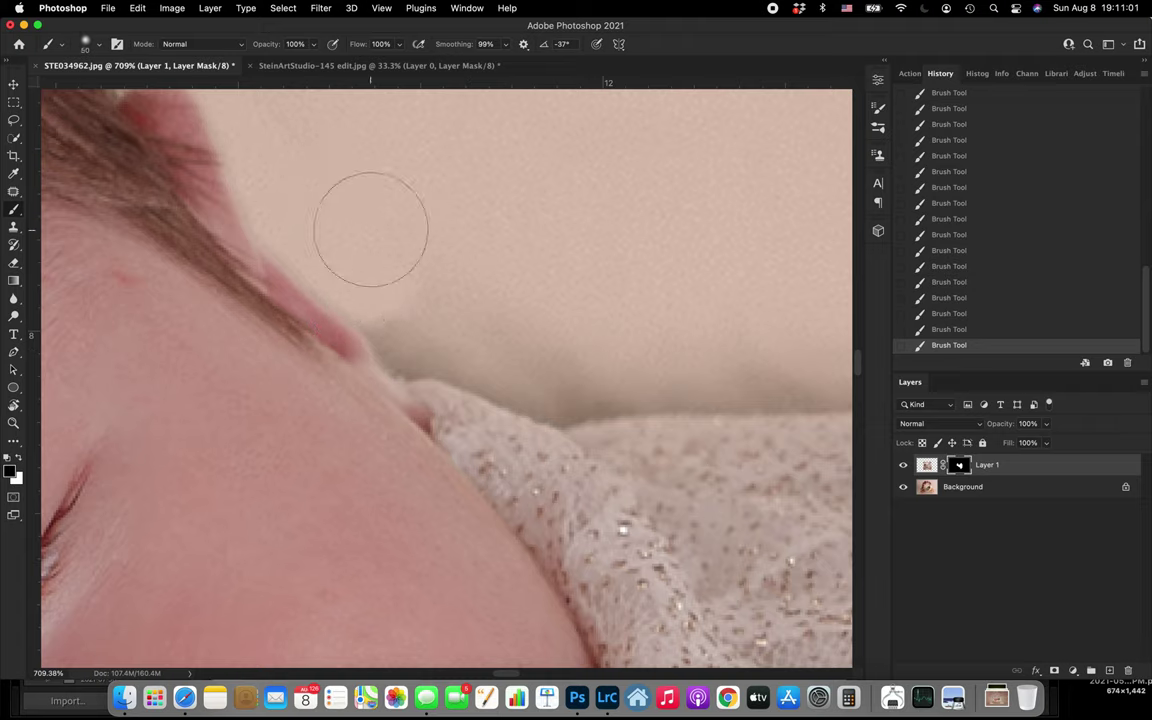
pyautogui.moveTo(458, 250); pyautogui.dragTo(430, 305)
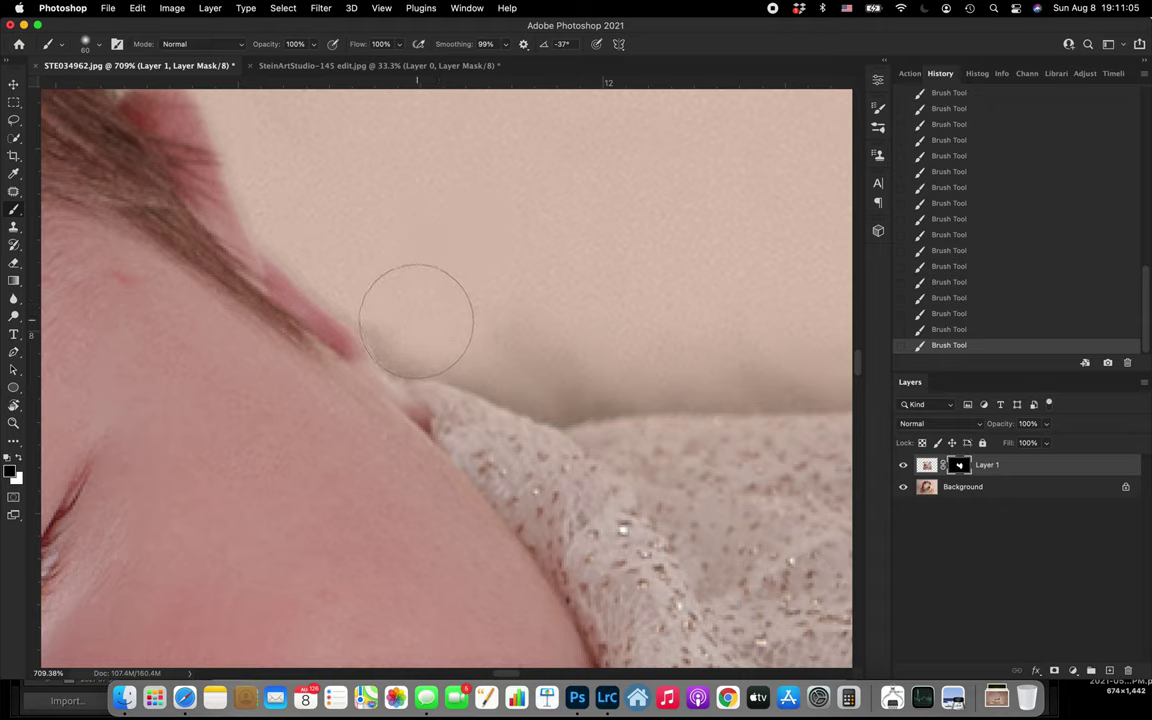
# - Trim the mask where the ear meets the lace wrap and along the wrap's upper edge with a 15 px black brush
pyautogui.press('[')
pyautogui.press('[')
pyautogui.press('[')
pyautogui.press('[')
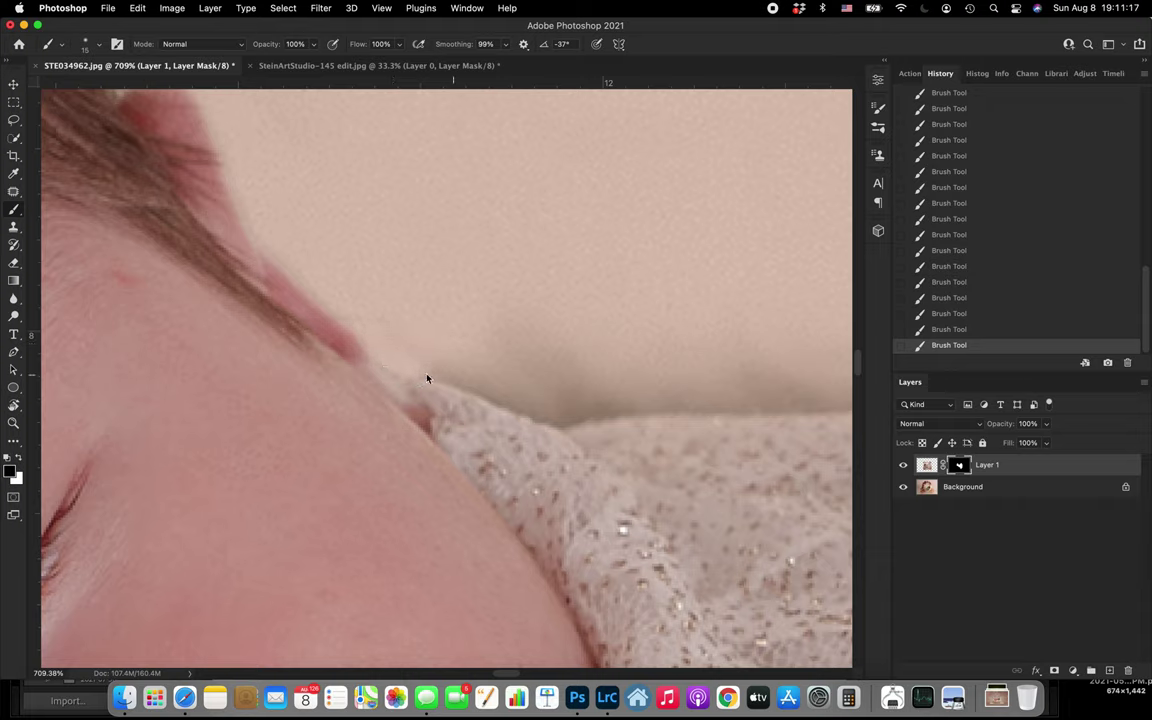
pyautogui.moveTo(389, 345)
pyautogui.mouseDown()
pyautogui.moveTo(555, 413)
pyautogui.moveTo(609, 414)
pyautogui.moveTo(445, 352)
pyautogui.moveTo(565, 415)
pyautogui.moveTo(490, 380)
pyautogui.mouseUp()
pyautogui.moveTo(548, 411)
pyautogui.mouseDown()
pyautogui.moveTo(611, 406)
pyautogui.moveTo(818, 404)
pyautogui.mouseUp()
# - Paint black on the mask over the grey shadow above the lace wrap, using a small brush near the edge and a larger one above
pyautogui.press('[')
pyautogui.press('[')
pyautogui.press('[')
pyautogui.moveTo(458, 363)
pyautogui.mouseDown()
pyautogui.moveTo(535, 292)
pyautogui.moveTo(564, 308)
pyautogui.moveTo(544, 409)
pyautogui.moveTo(548, 323)
pyautogui.moveTo(620, 387)
pyautogui.mouseUp()
pyautogui.moveTo(514, 375)
pyautogui.mouseDown()
pyautogui.moveTo(575, 397)
pyautogui.moveTo(771, 379)
pyautogui.moveTo(559, 401)
pyautogui.moveTo(705, 381)
pyautogui.moveTo(584, 377)
pyautogui.mouseUp()
pyautogui.press(']')
pyautogui.press(']')
pyautogui.press(']')
pyautogui.moveTo(538, 330); pyautogui.dragTo(658, 356)
# - Mask out the shadow directly along the top edge of the lace wrap with a 10 px black brush
pyautogui.hscroll(10, 645, 349)
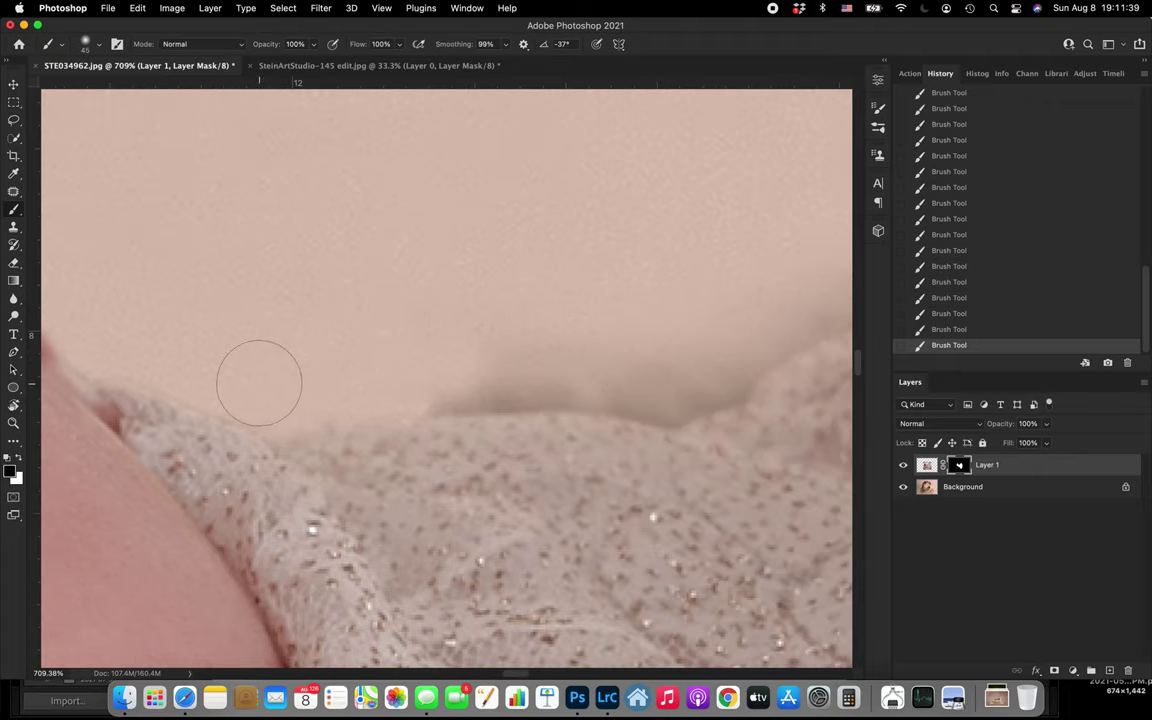
pyautogui.press('[')
pyautogui.press('[')
pyautogui.scroll(5, 494, 542)
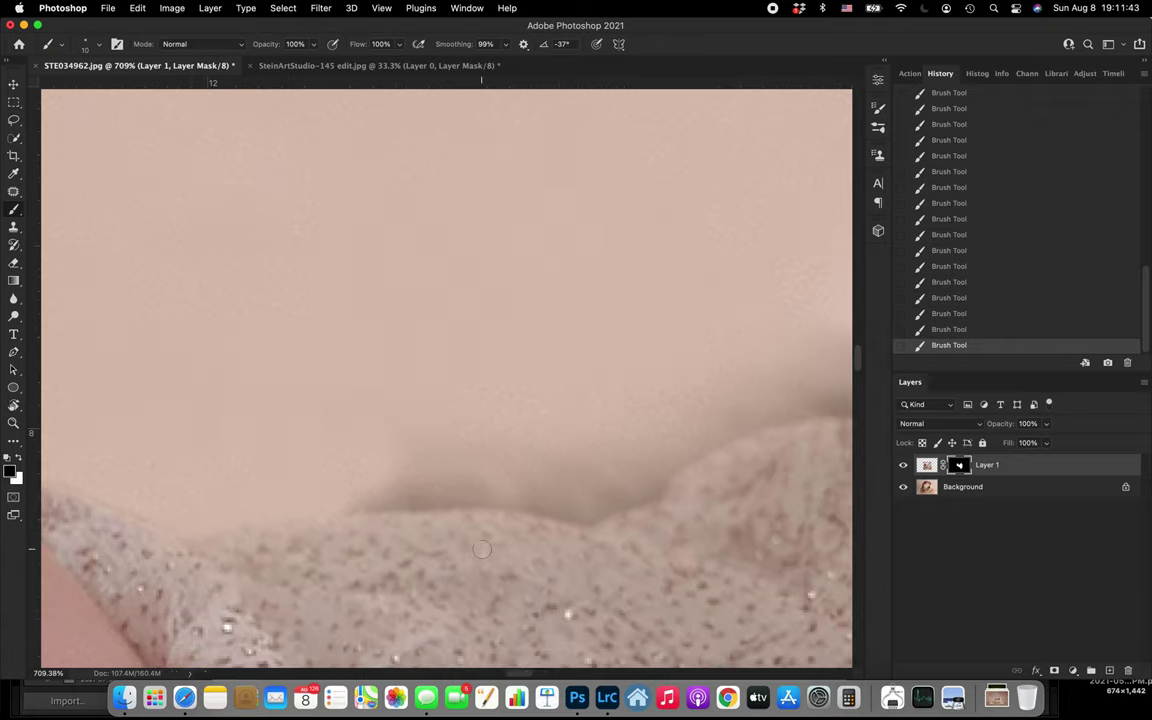
pyautogui.hscroll(-3, 490, 545)
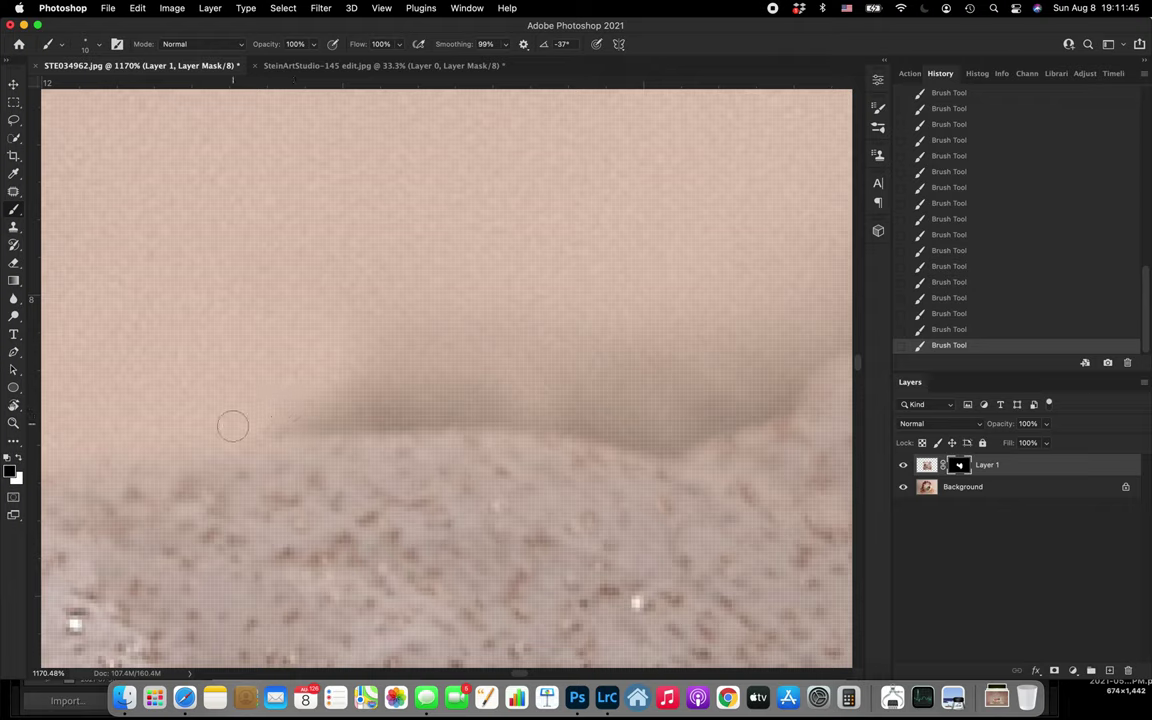
pyautogui.moveTo(303, 419)
pyautogui.mouseDown()
pyautogui.moveTo(472, 405)
pyautogui.moveTo(567, 422)
pyautogui.mouseUp()
pyautogui.moveTo(288, 416)
pyautogui.mouseDown()
pyautogui.moveTo(564, 417)
pyautogui.moveTo(694, 436)
pyautogui.mouseUp()
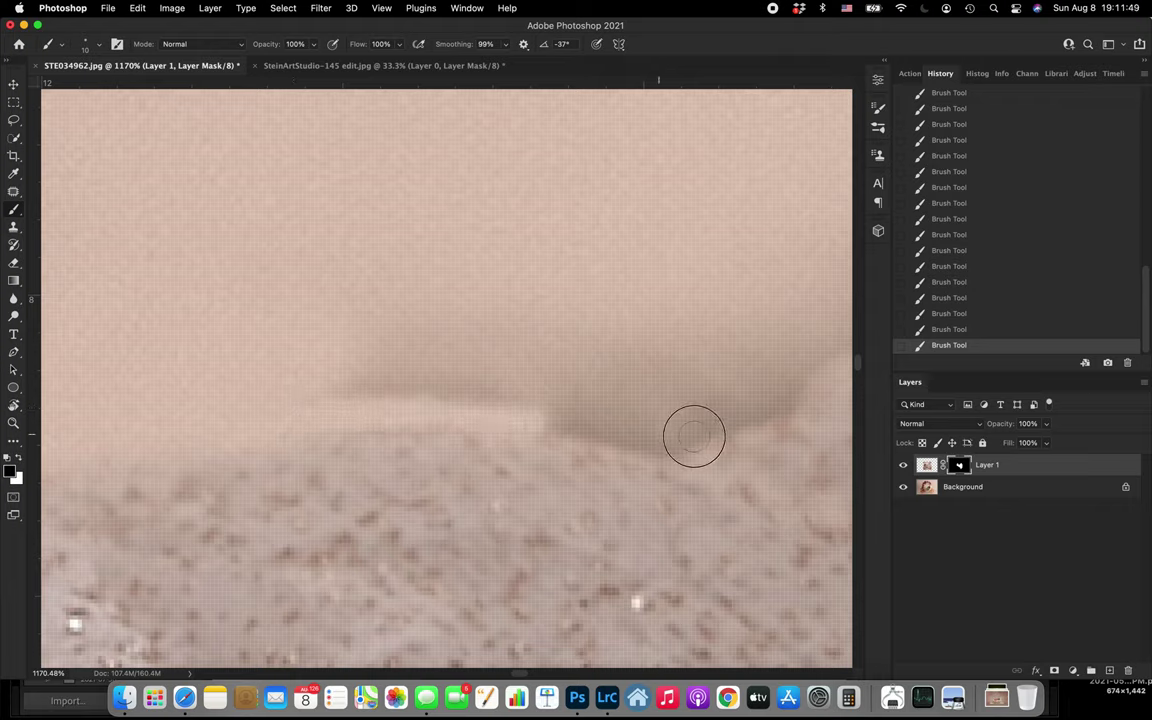
pyautogui.moveTo(527, 416)
pyautogui.mouseDown()
pyautogui.moveTo(706, 445)
pyautogui.moveTo(541, 440)
pyautogui.mouseUp()
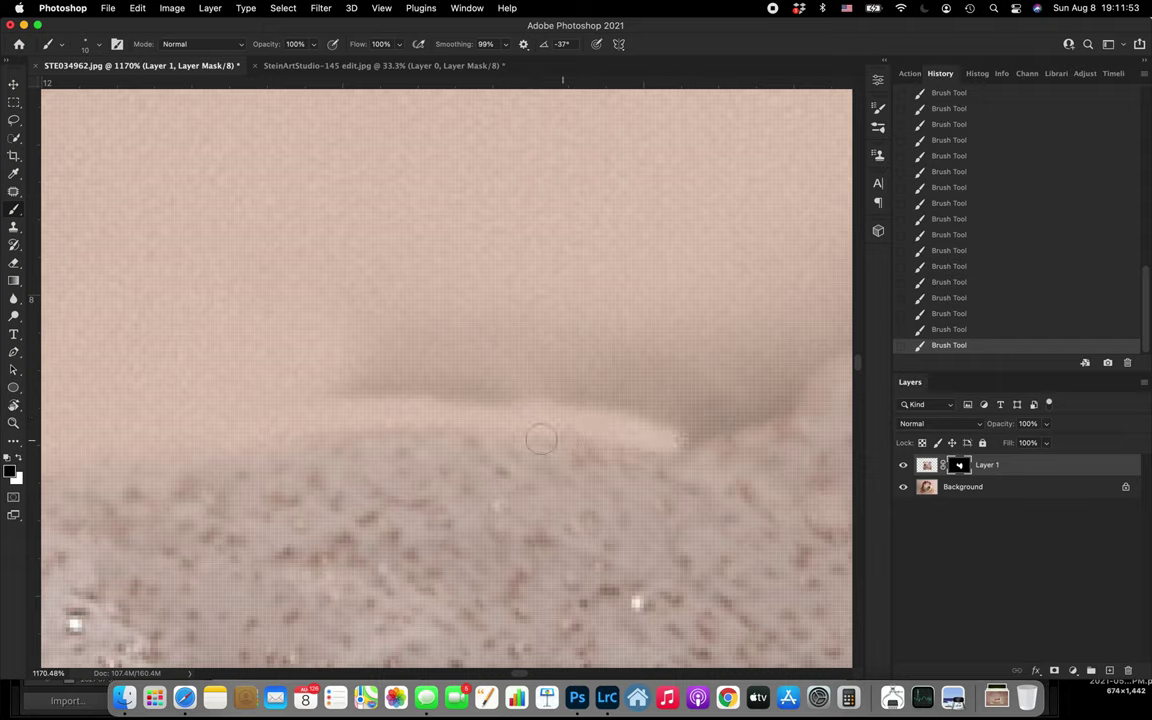
# - Restore the lace wrap's speckled upper edge with white strokes and clear the band just above it again with black
pyautogui.moveTo(193, 476)
pyautogui.mouseDown()
pyautogui.moveTo(329, 455)
pyautogui.moveTo(405, 458)
pyautogui.mouseUp()
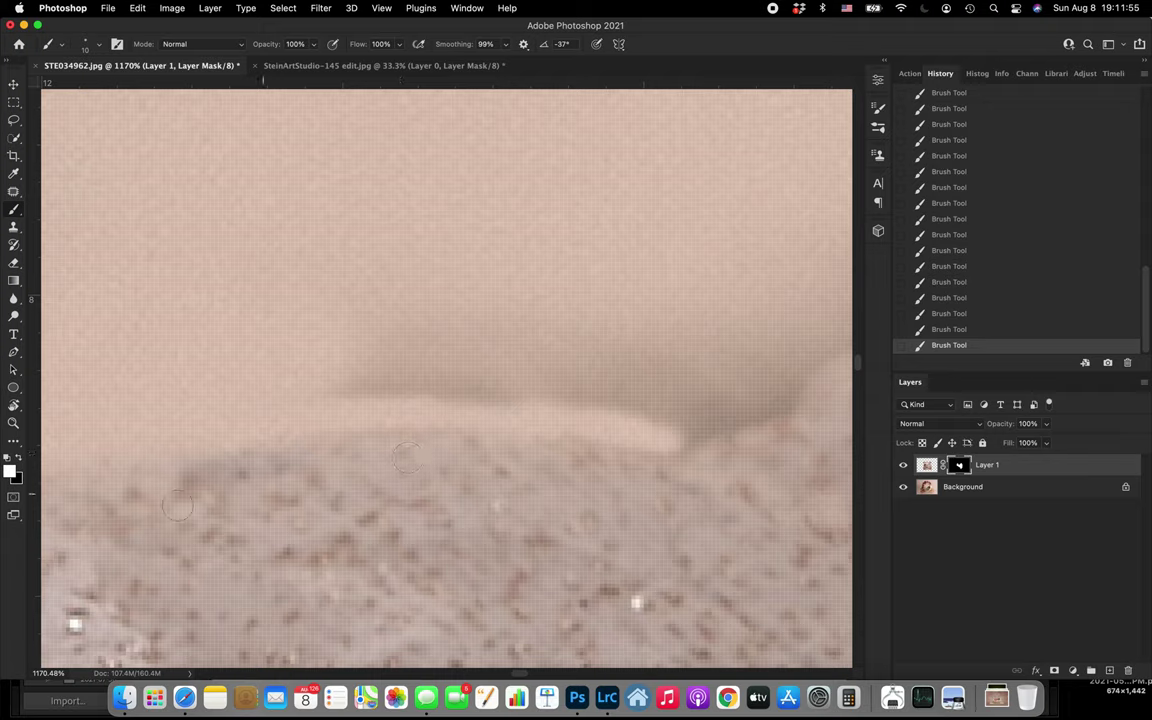
pyautogui.moveTo(93, 502)
pyautogui.mouseDown()
pyautogui.moveTo(148, 472)
pyautogui.moveTo(355, 443)
pyautogui.moveTo(556, 453)
pyautogui.mouseUp()
pyautogui.moveTo(240, 458)
pyautogui.mouseDown()
pyautogui.moveTo(596, 448)
pyautogui.moveTo(828, 478)
pyautogui.mouseUp()
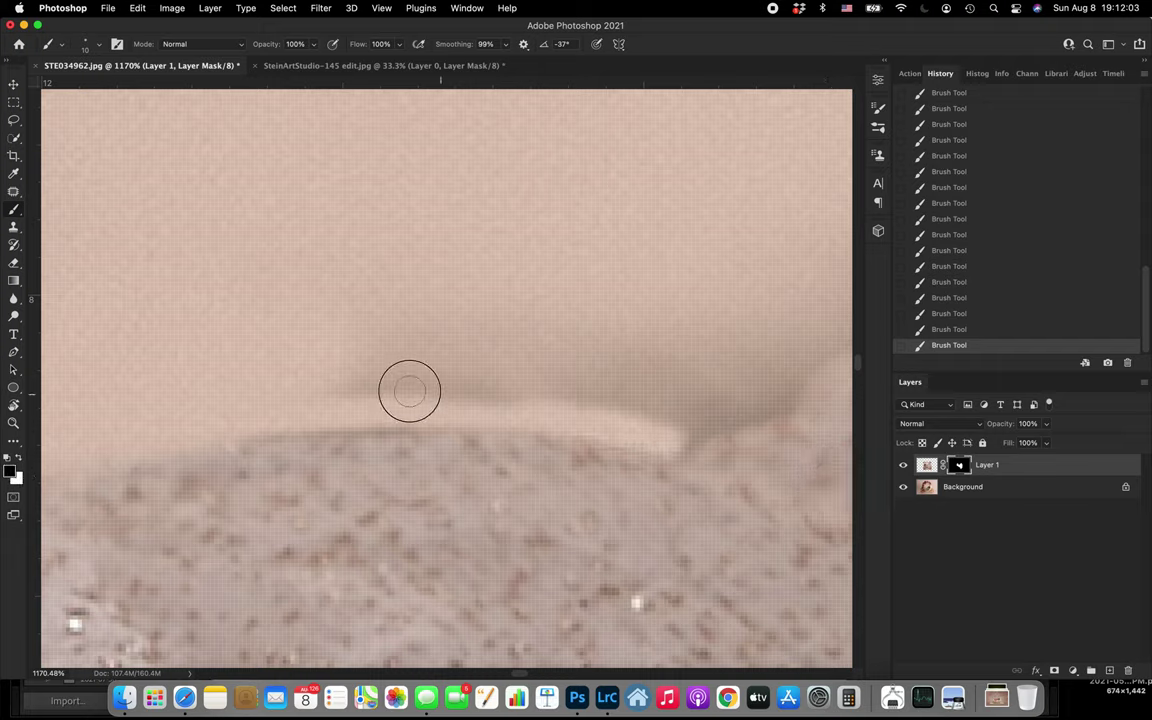
pyautogui.moveTo(230, 429)
pyautogui.mouseDown()
pyautogui.moveTo(494, 411)
pyautogui.moveTo(642, 420)
pyautogui.mouseUp()
pyautogui.press('[')
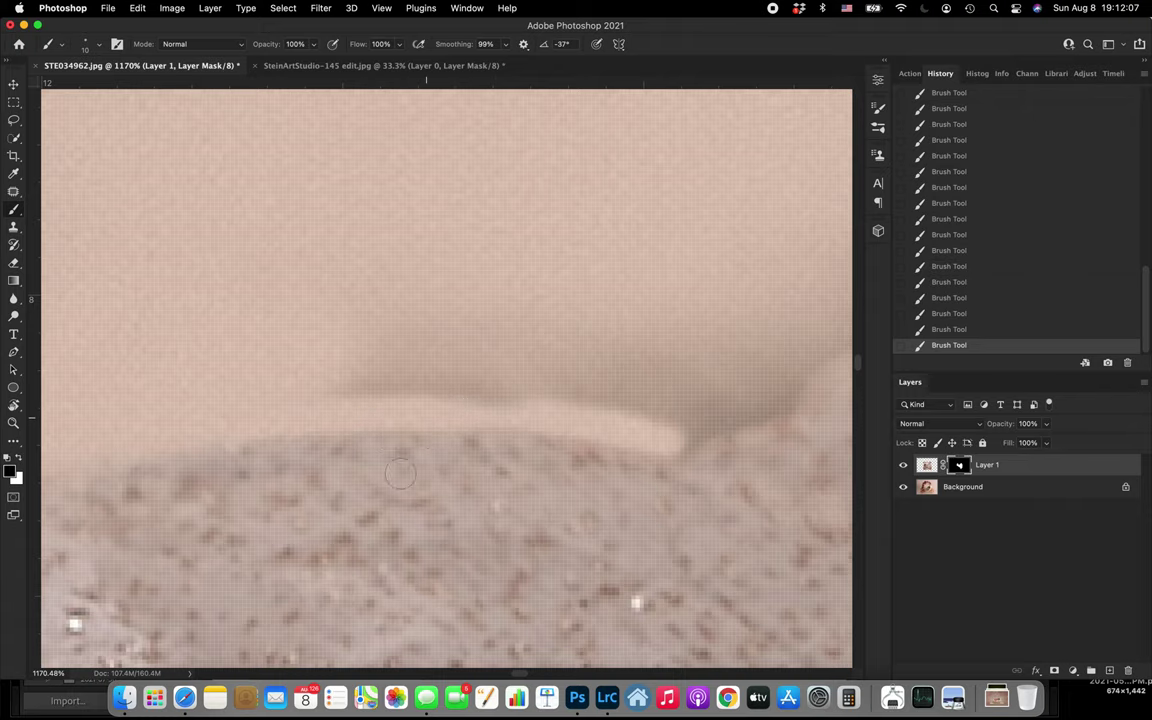
# - Continue the 10 px black mask stroke along the wrap's dip and rising upper edge to the far fold
pyautogui.scroll(-2, 404, 458)
pyautogui.hscroll(5, 391, 480)
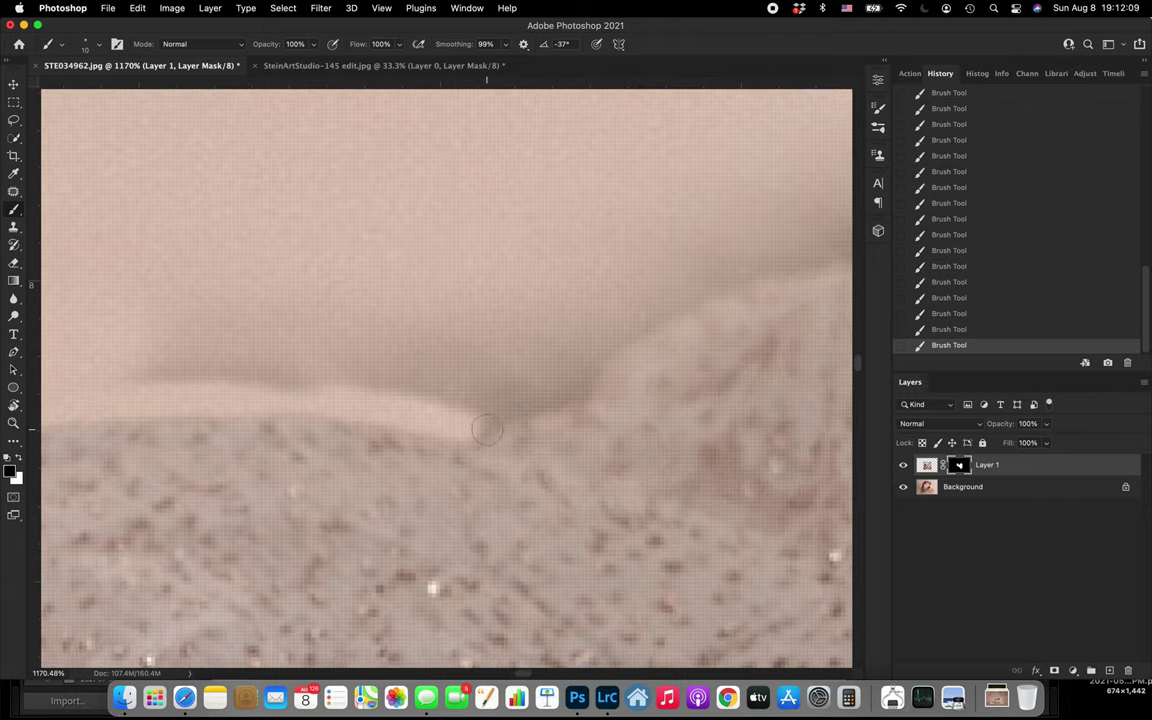
pyautogui.moveTo(474, 430)
pyautogui.mouseDown()
pyautogui.moveTo(607, 384)
pyautogui.moveTo(595, 366)
pyautogui.moveTo(650, 317)
pyautogui.moveTo(787, 257)
pyautogui.mouseUp()
pyautogui.press(']')
pyautogui.press(']')
pyautogui.press(']')
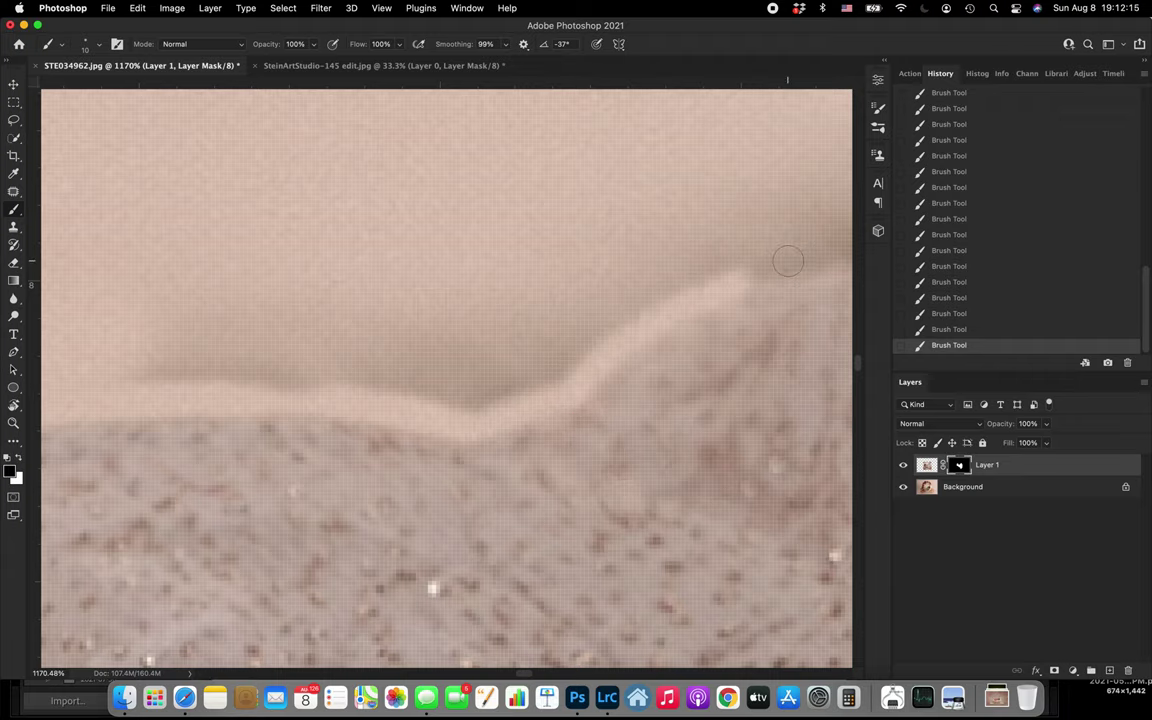
pyautogui.hscroll(5, 787, 257)
pyautogui.press(']')
pyautogui.press(']')
pyautogui.press(']')
pyautogui.moveTo(516, 283)
pyautogui.mouseDown()
pyautogui.moveTo(663, 249)
pyautogui.moveTo(730, 247)
pyautogui.moveTo(784, 264)
pyautogui.moveTo(789, 234)
pyautogui.moveTo(851, 170)
pyautogui.mouseUp()
# - Extend the 10 px black mask stroke up to the tulle fold and restore the lace edge near the dip with white
pyautogui.press('[')
pyautogui.press('[')
pyautogui.press('[')
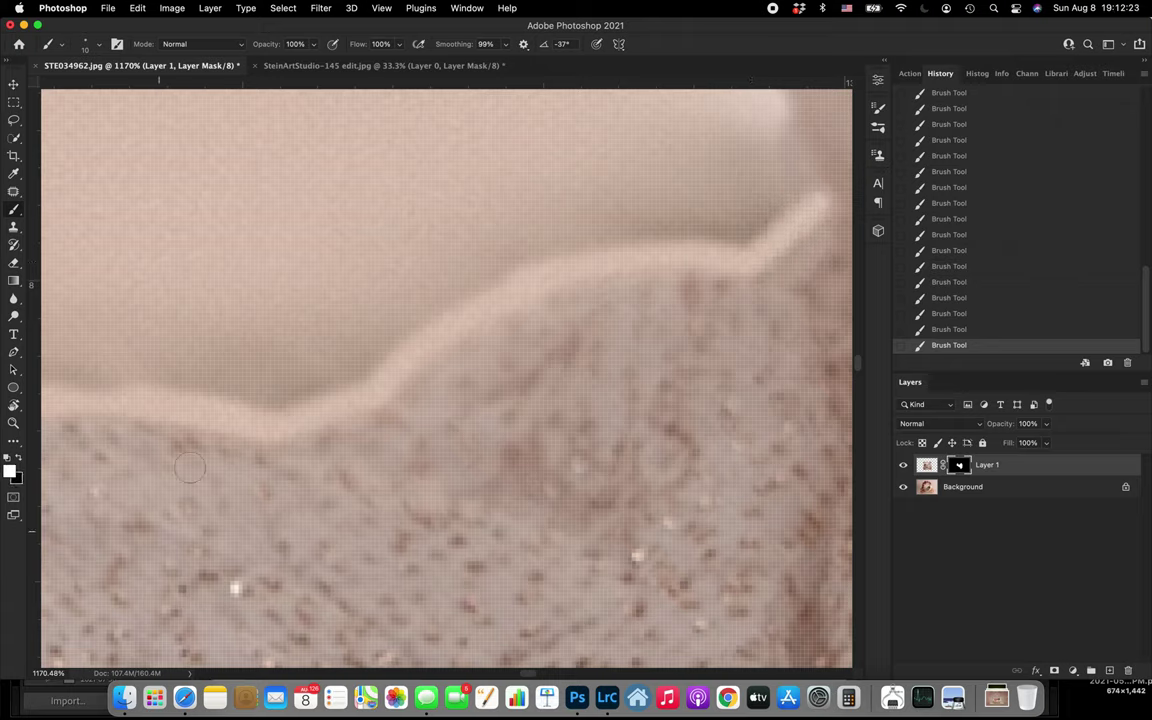
pyautogui.press(']')
pyautogui.press(']')
pyautogui.press(']')
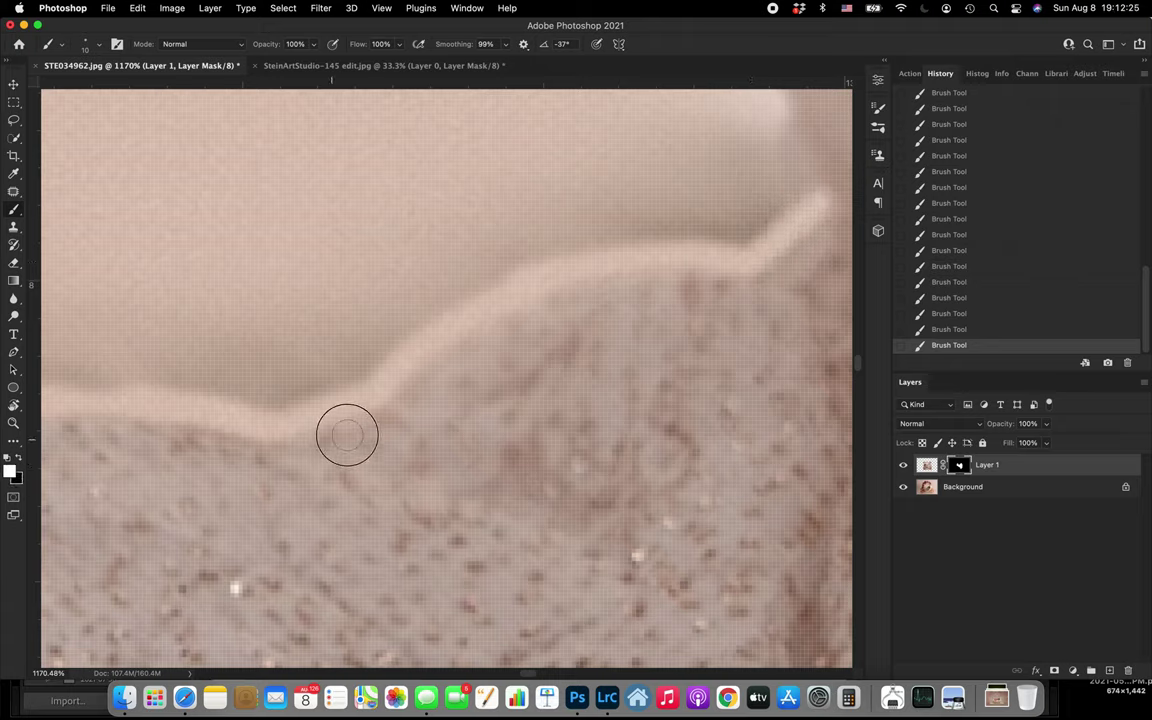
pyautogui.moveTo(453, 422); pyautogui.dragTo(478, 421)
pyautogui.hscroll(5, 478, 422)
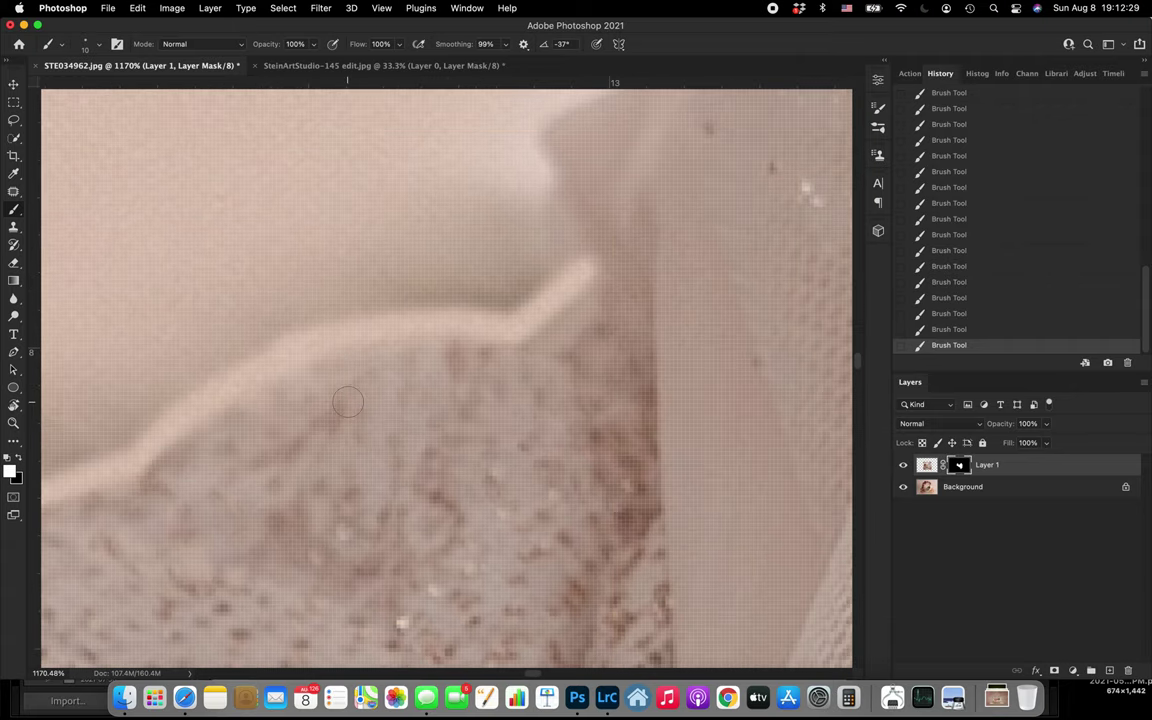
# - Restore the lace wrap's speckled edge beneath the masked band along its rising upper curve with a 10 px white brush
pyautogui.moveTo(202, 443)
pyautogui.mouseDown()
pyautogui.moveTo(278, 394)
pyautogui.moveTo(444, 349)
pyautogui.mouseUp()
pyautogui.press(']')
pyautogui.press(']')
pyautogui.press(']')
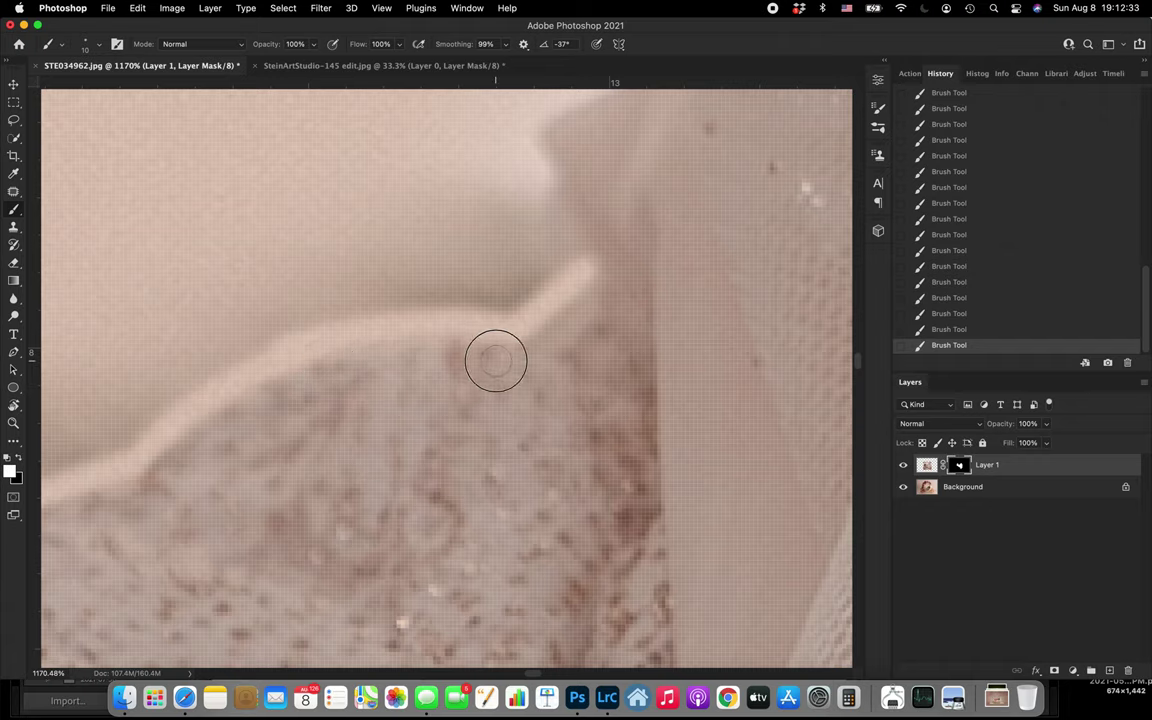
pyautogui.moveTo(352, 369)
pyautogui.mouseDown()
pyautogui.moveTo(375, 357)
pyautogui.moveTo(514, 355)
pyautogui.moveTo(572, 374)
pyautogui.mouseUp()
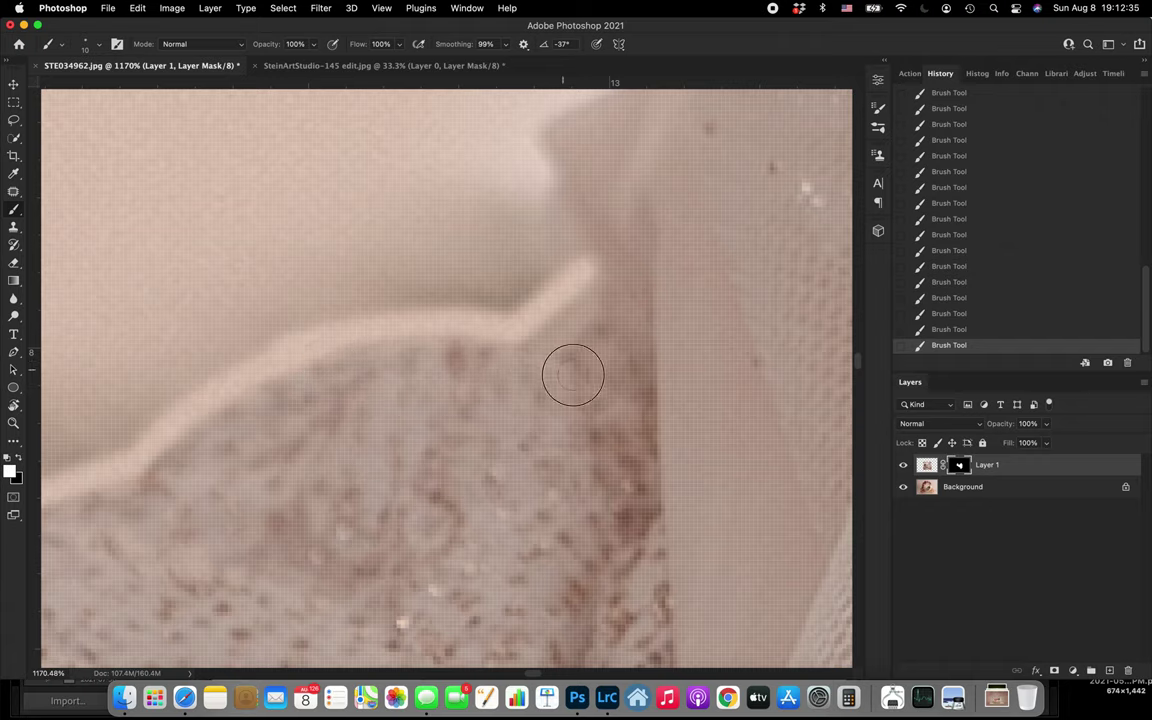
pyautogui.moveTo(492, 369)
pyautogui.mouseDown()
pyautogui.moveTo(299, 407)
pyautogui.moveTo(235, 485)
pyautogui.moveTo(432, 394)
pyautogui.mouseUp()
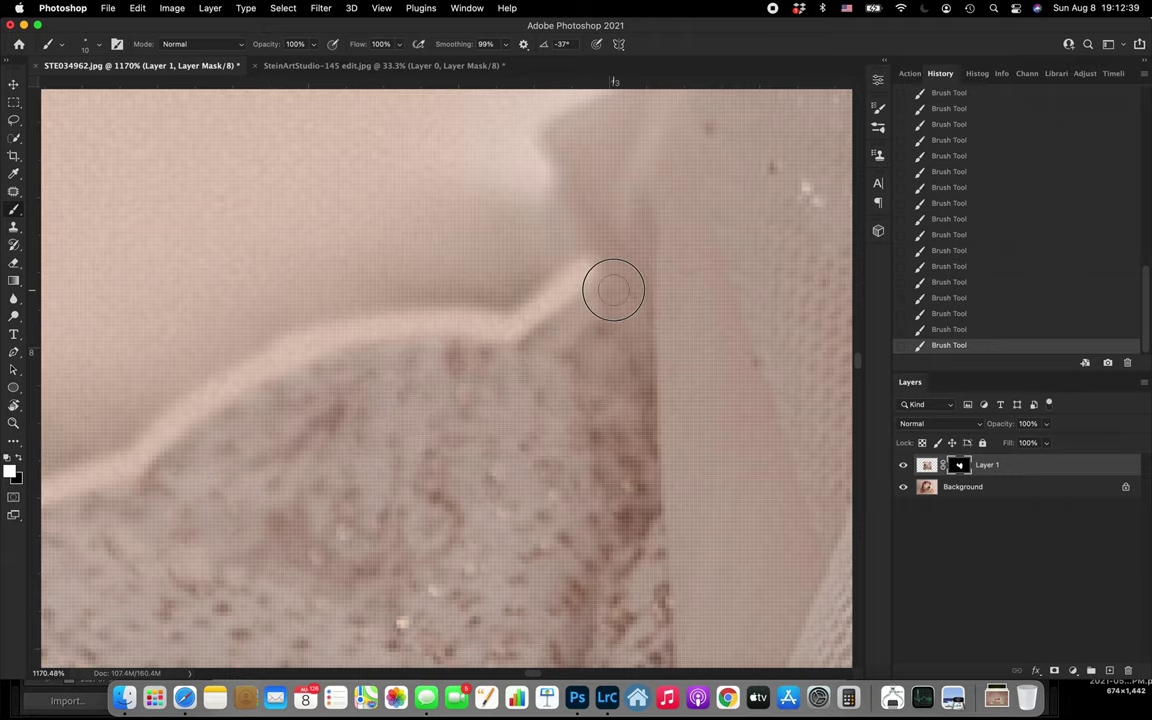
# - Paint white on the mask over the tulle fold's pointed edge where it meets the lace wrap
pyautogui.scroll(5, 613, 290)
pyautogui.hscroll(5, 613, 290)
pyautogui.press(']')
pyautogui.moveTo(400, 272)
pyautogui.mouseDown()
pyautogui.moveTo(484, 440)
pyautogui.moveTo(498, 503)
pyautogui.mouseUp()
pyautogui.press(']')
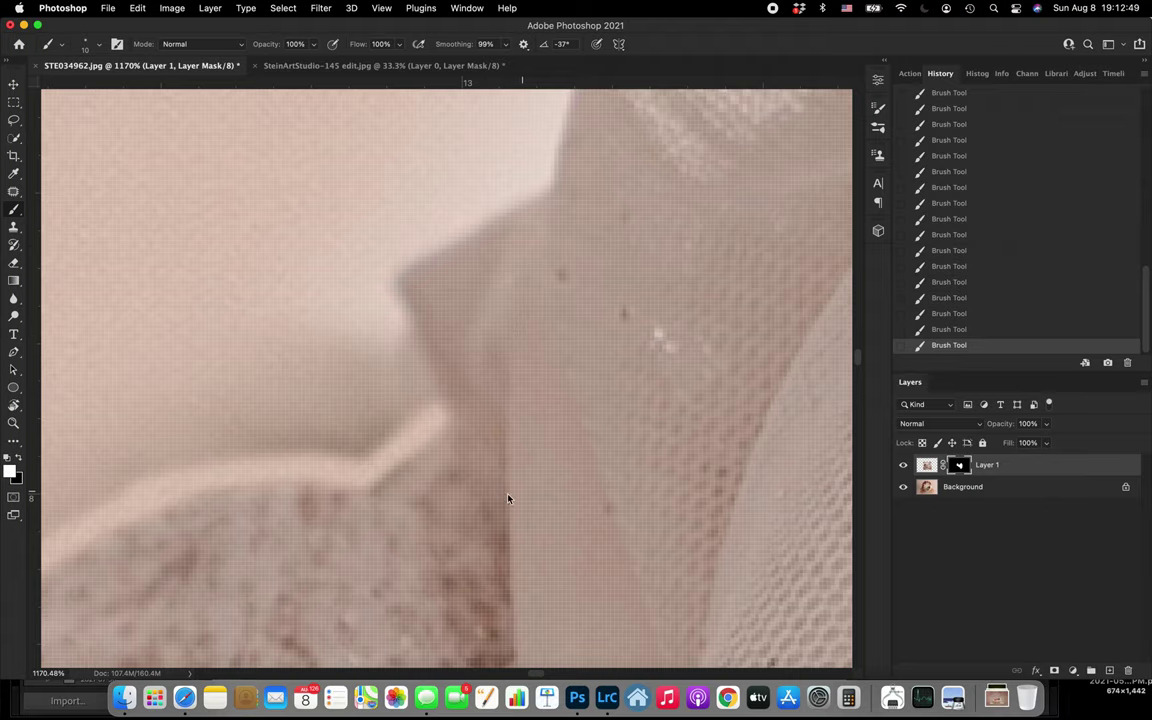
pyautogui.scroll(-5, 507, 498)
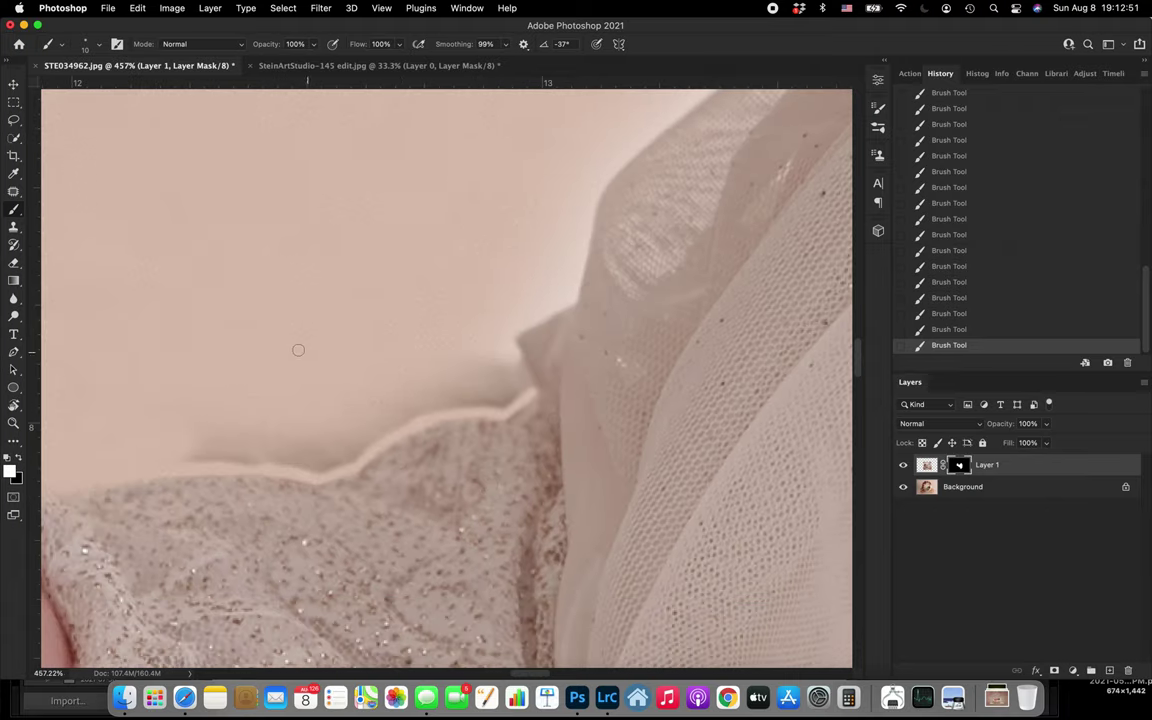
pyautogui.press(']')
pyautogui.press(']')
pyautogui.click(208, 431)
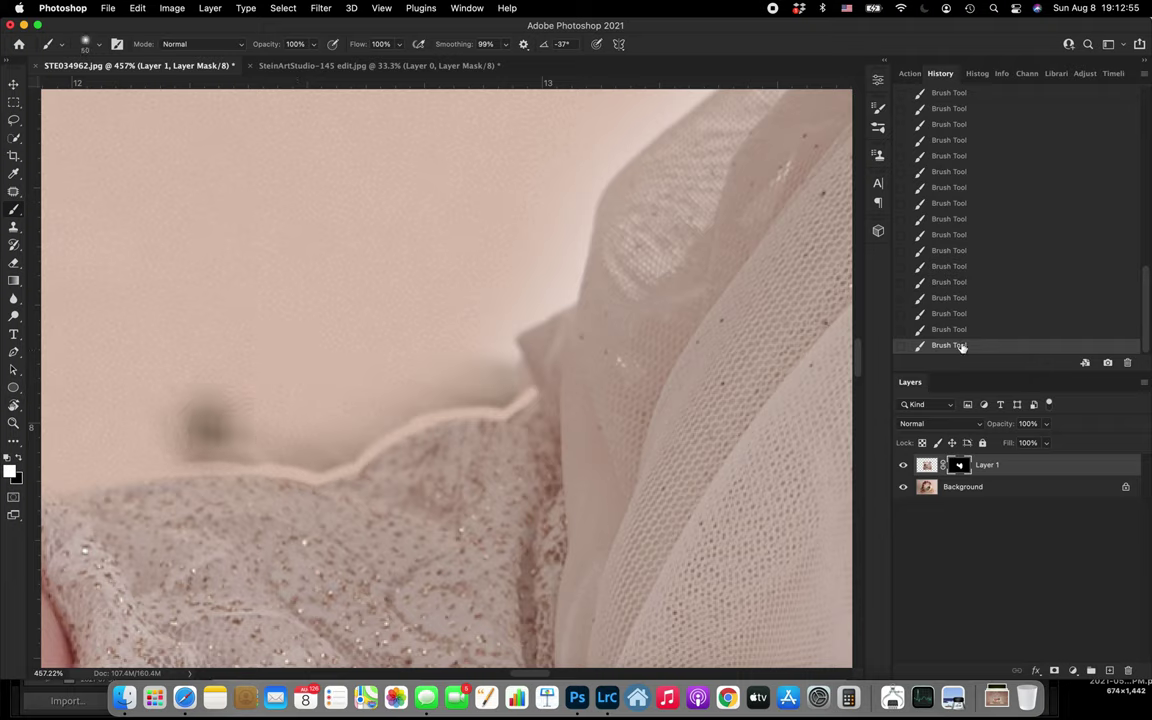
pyautogui.press('super+z')
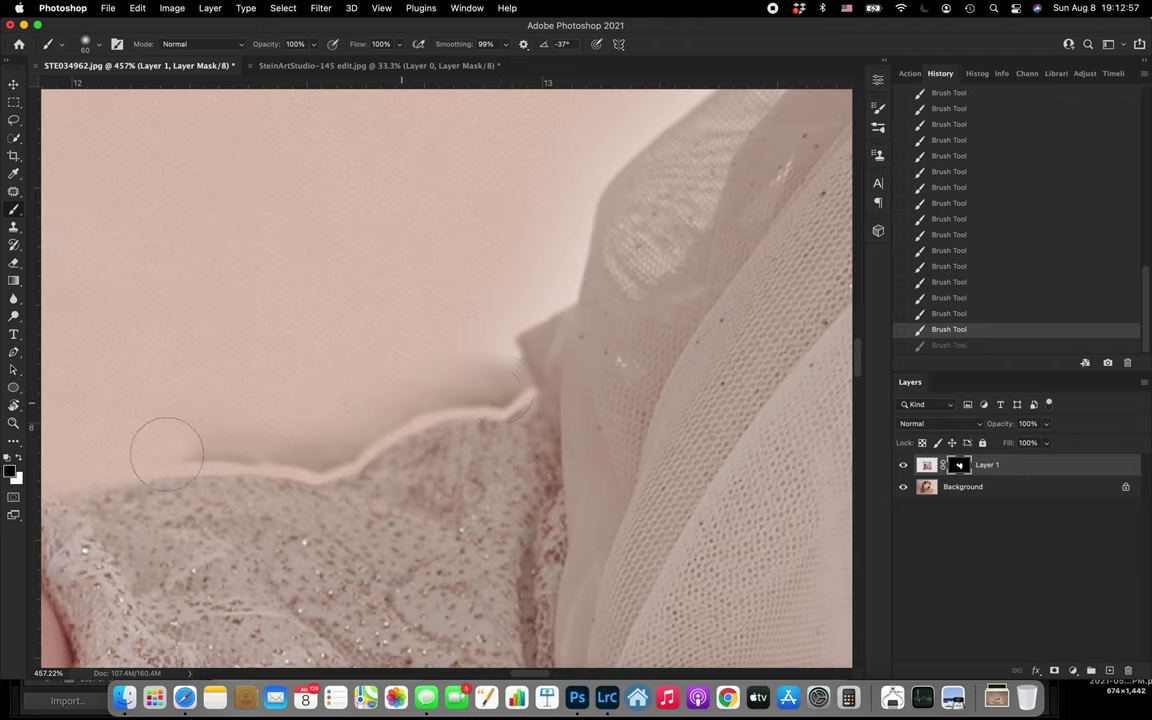
# - Mask out the remaining grey shadow above the lace wrap with a 60 px black brush, using 35 px near the tulle corner
pyautogui.press('super+shift+z')
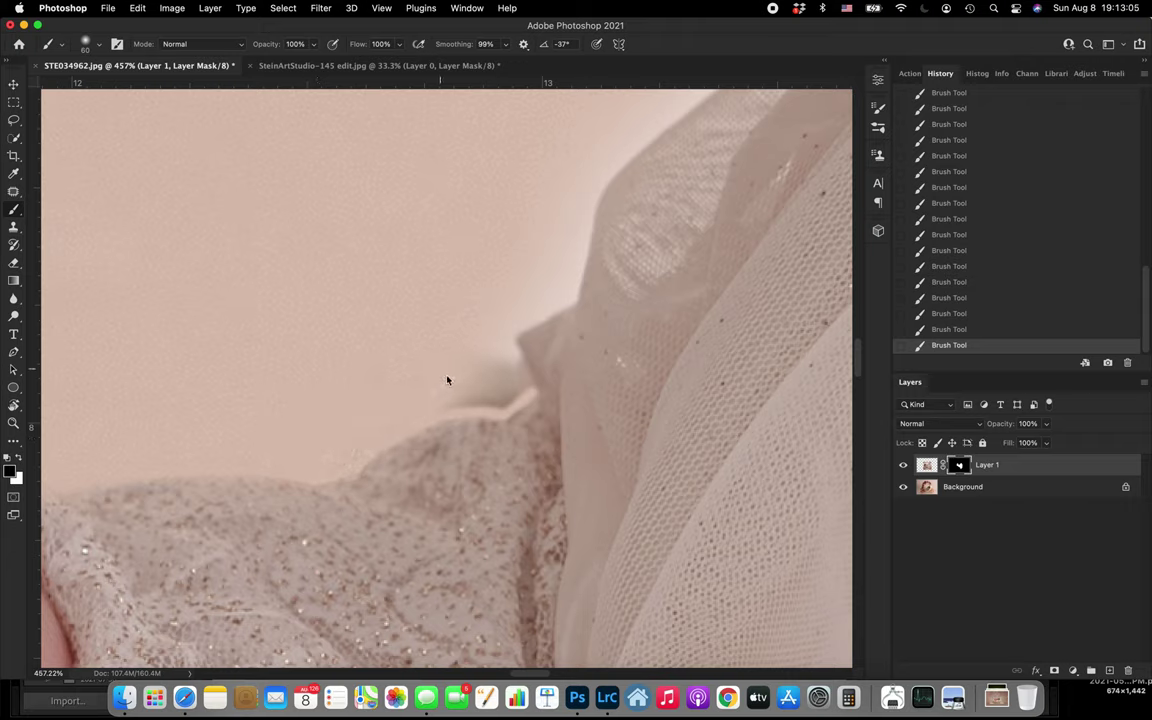
pyautogui.press('[')
pyautogui.press('[')
pyautogui.press('[')
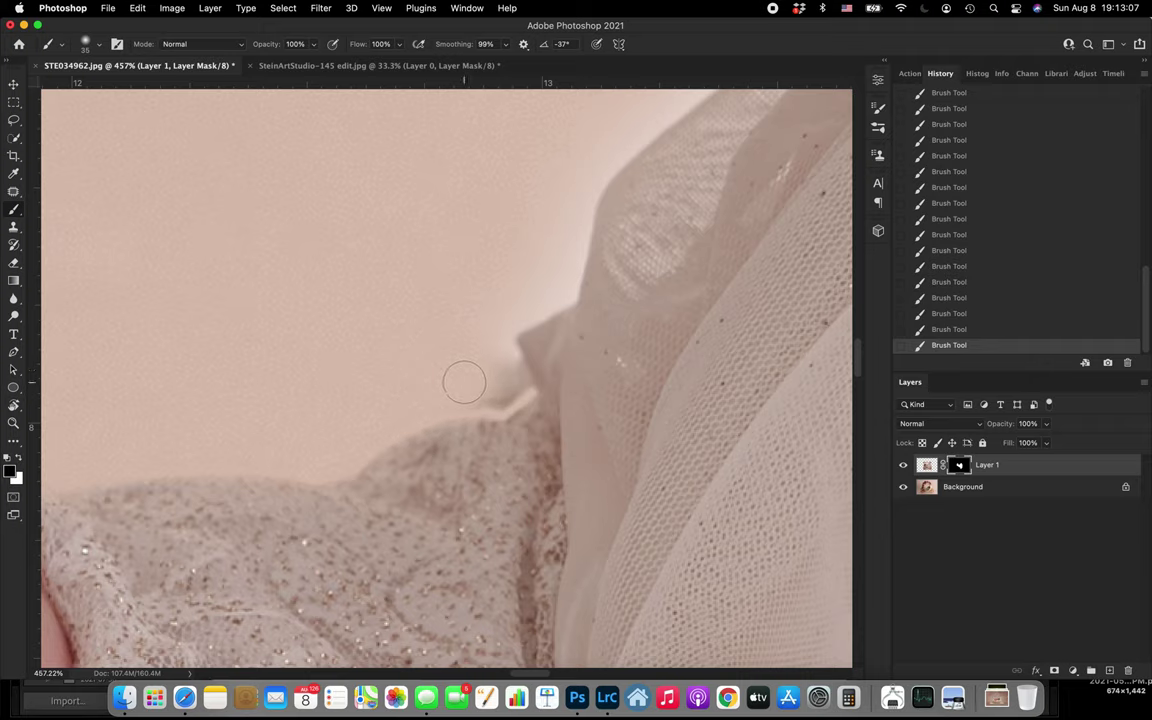
pyautogui.press(']')
pyautogui.press(']')
pyautogui.press(']')
pyautogui.press(']')
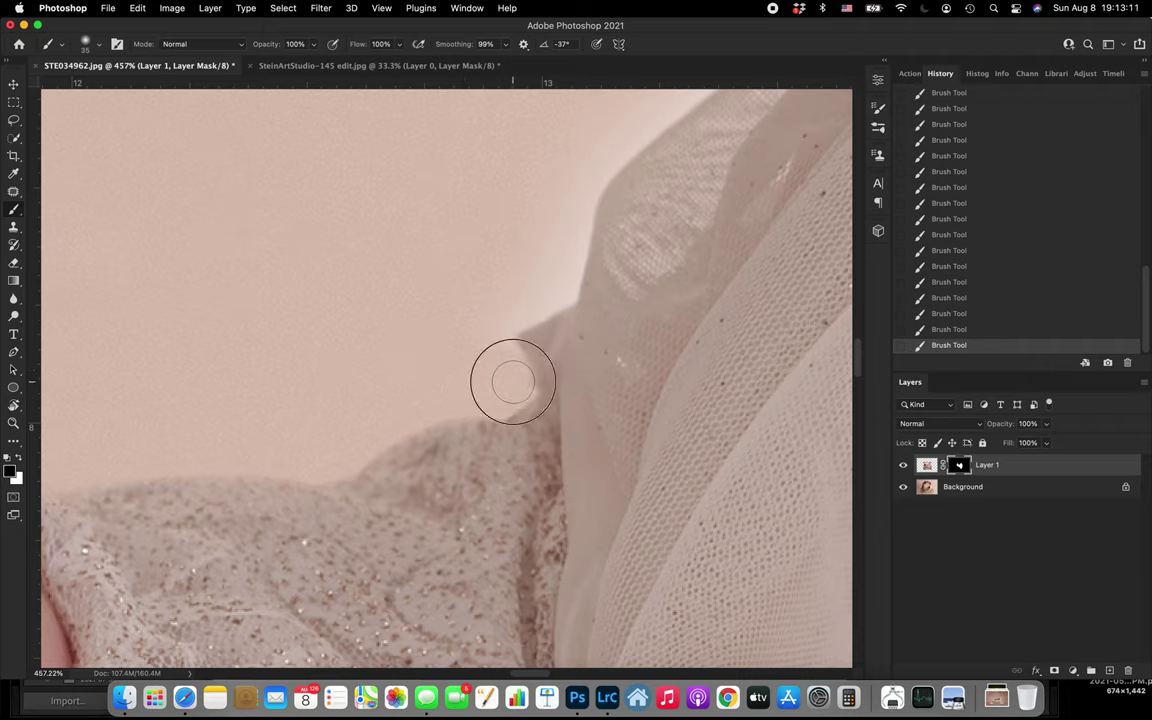
# - Mask out the pale halo directly along the tulle's pointed tip and up the adjoining edge with a 9 px black brush
pyautogui.scroll(-5, 512, 383)
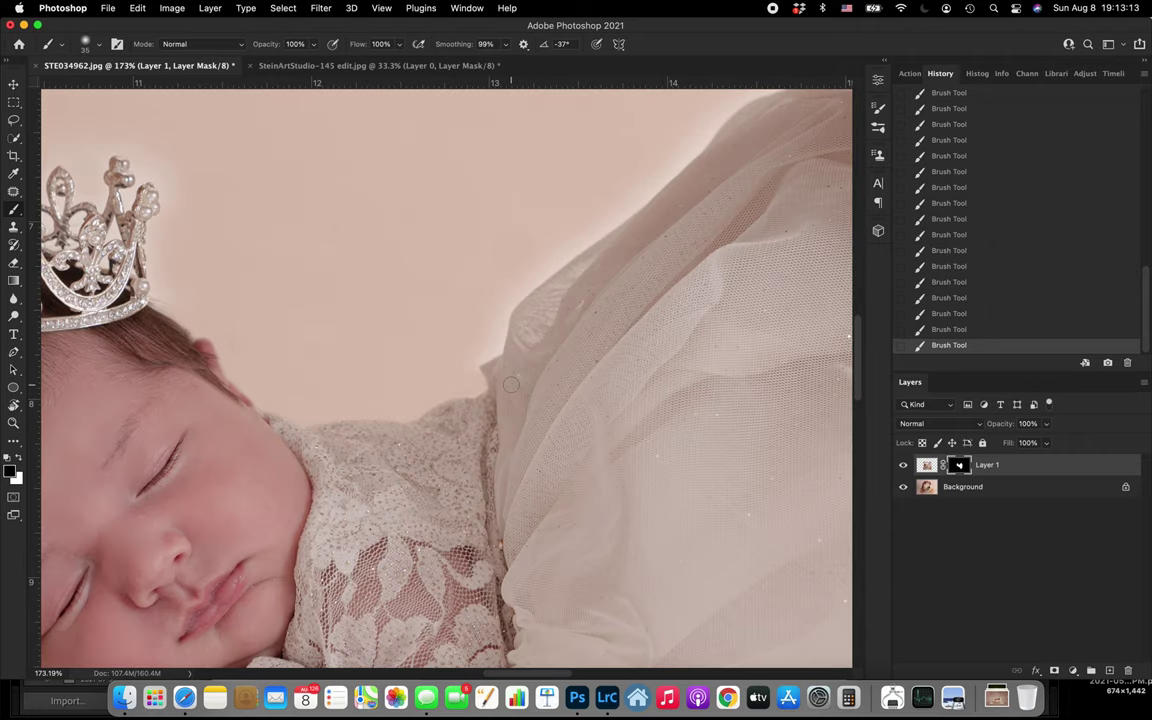
pyautogui.hscroll(2, 511, 384)
pyautogui.scroll(1, 511, 384)
pyautogui.hscroll(-4, 510, 384)
pyautogui.scroll(-3, 510, 384)
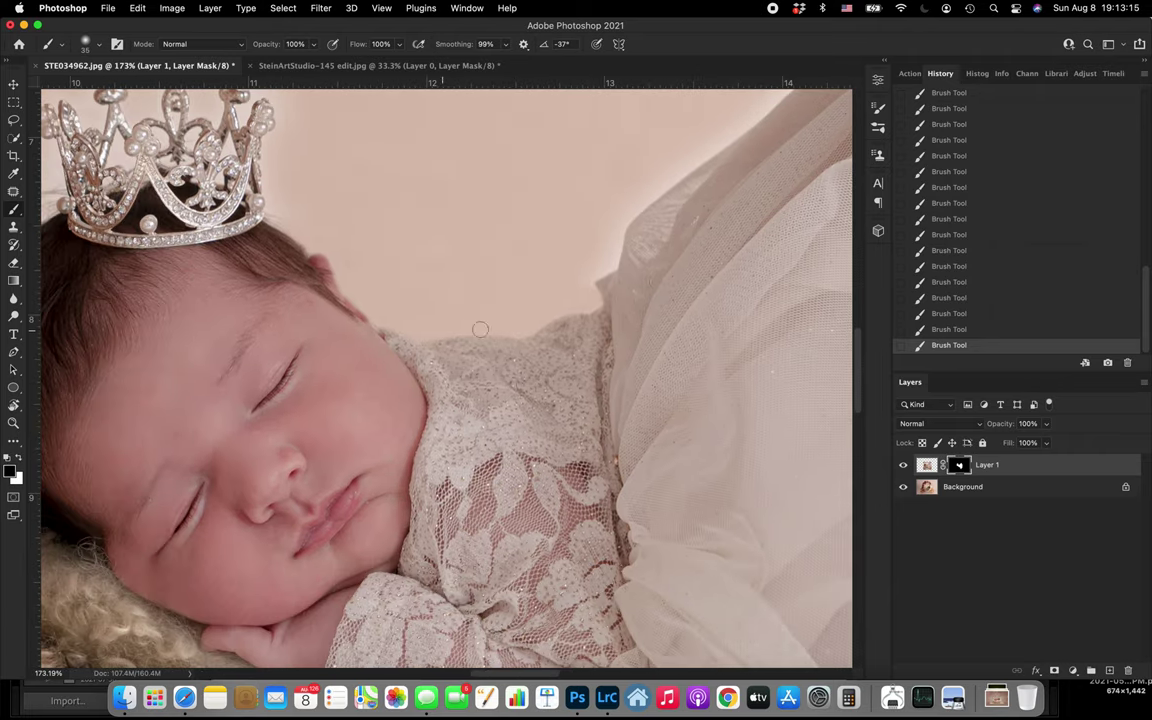
pyautogui.scroll(5, 551, 335)
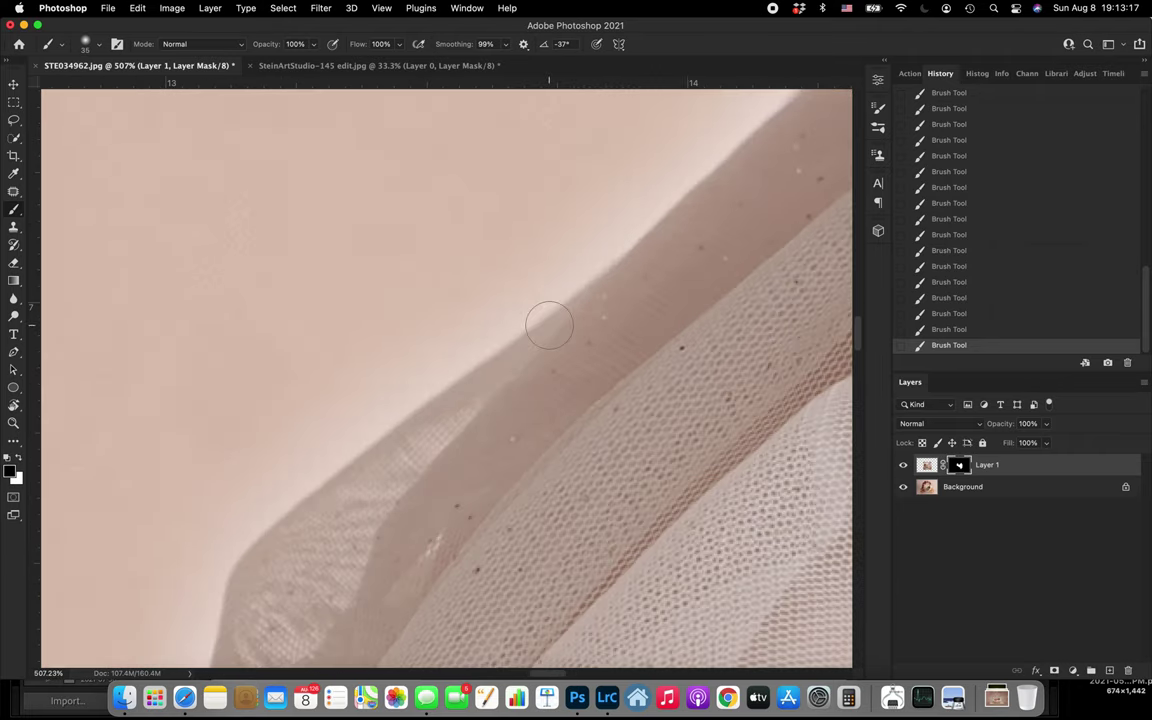
pyautogui.scroll(-5, 550, 326)
pyautogui.hscroll(-2, 550, 326)
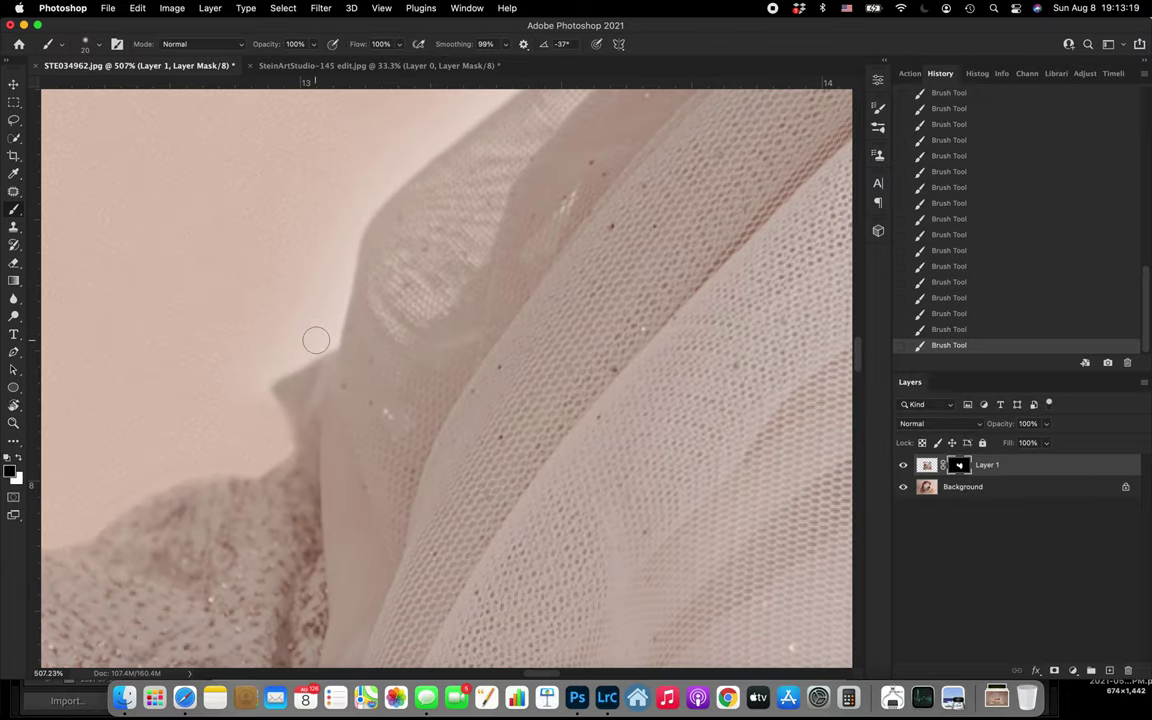
pyautogui.scroll(5, 322, 335)
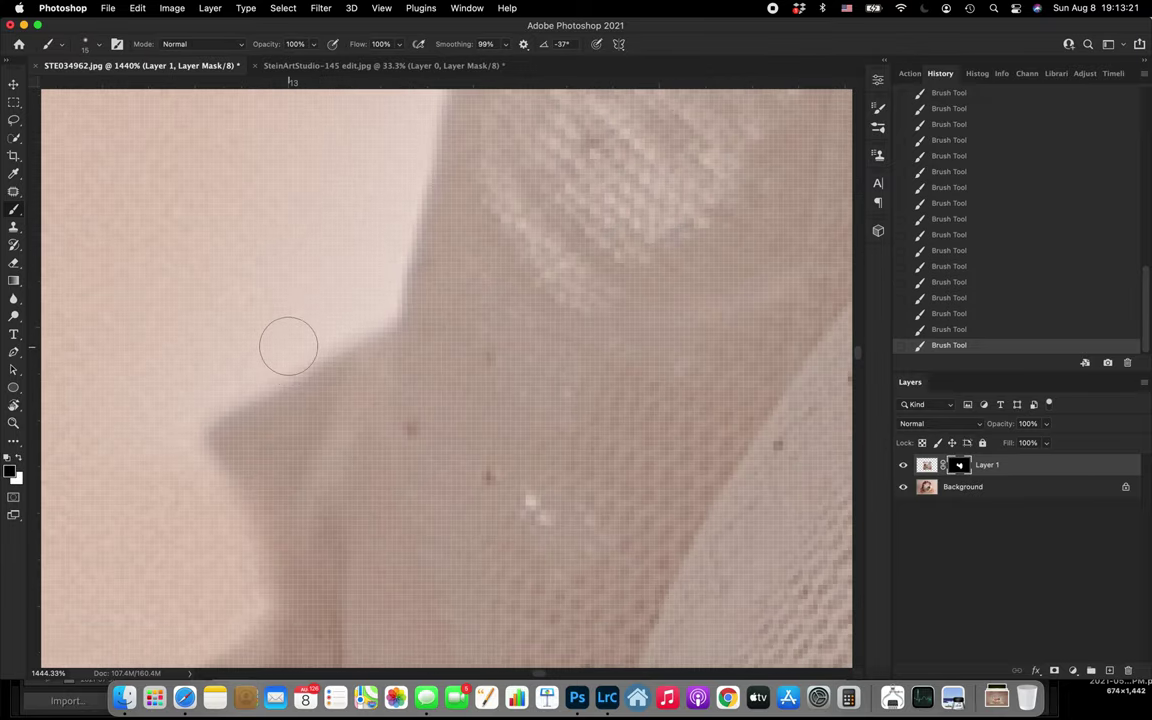
pyautogui.moveTo(198, 416)
pyautogui.mouseDown()
pyautogui.moveTo(176, 412)
pyautogui.moveTo(174, 445)
pyautogui.mouseUp()
pyautogui.moveTo(362, 312); pyautogui.dragTo(368, 319)
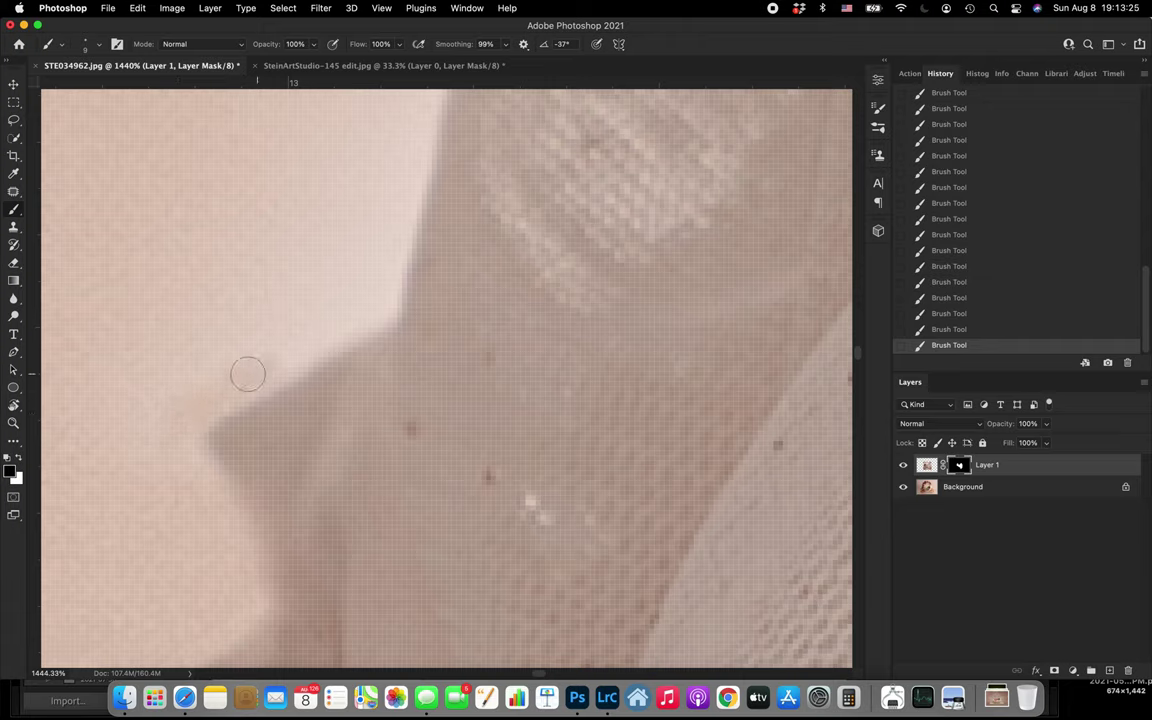
pyautogui.moveTo(254, 370)
pyautogui.mouseDown()
pyautogui.moveTo(431, 272)
pyautogui.moveTo(381, 314)
pyautogui.moveTo(423, 127)
pyautogui.mouseUp()
pyautogui.moveTo(383, 303)
pyautogui.mouseDown()
pyautogui.moveTo(345, 337)
pyautogui.moveTo(265, 368)
pyautogui.moveTo(257, 432)
pyautogui.mouseUp()
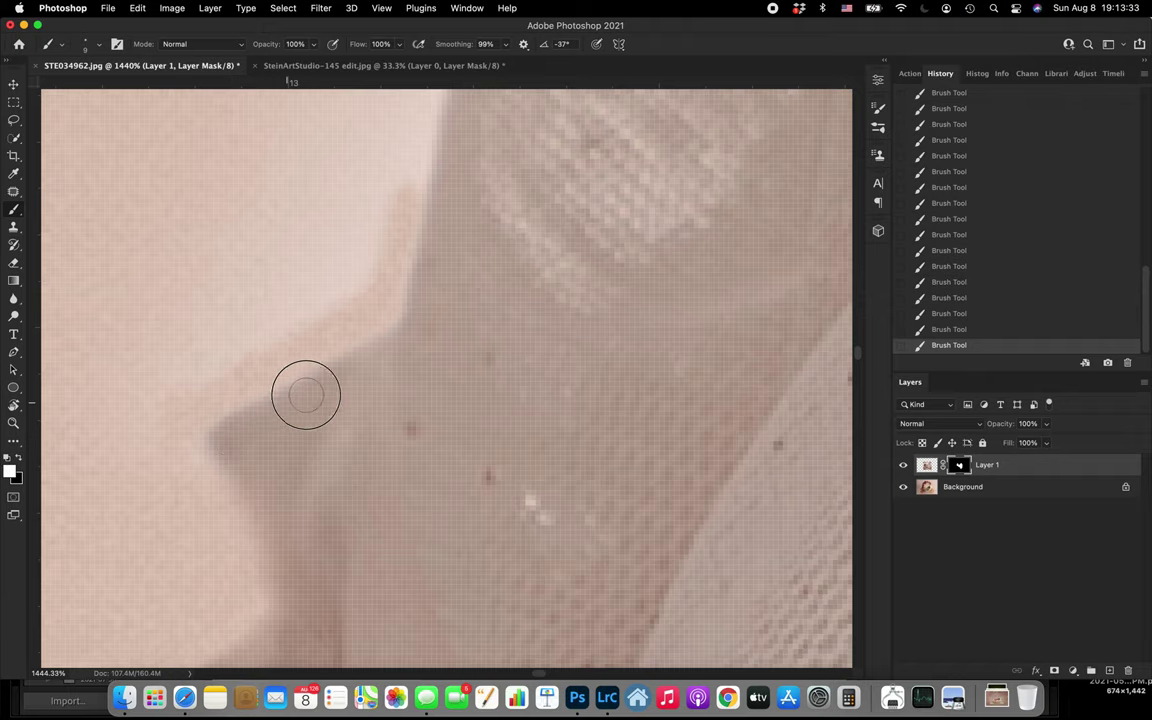
# - Paint white on the mask just inside the tulle's steep side and curved shoulder with a brush of 8 to 9 px
pyautogui.scroll(5, 437, 337)
pyautogui.moveTo(376, 468); pyautogui.dragTo(420, 219)
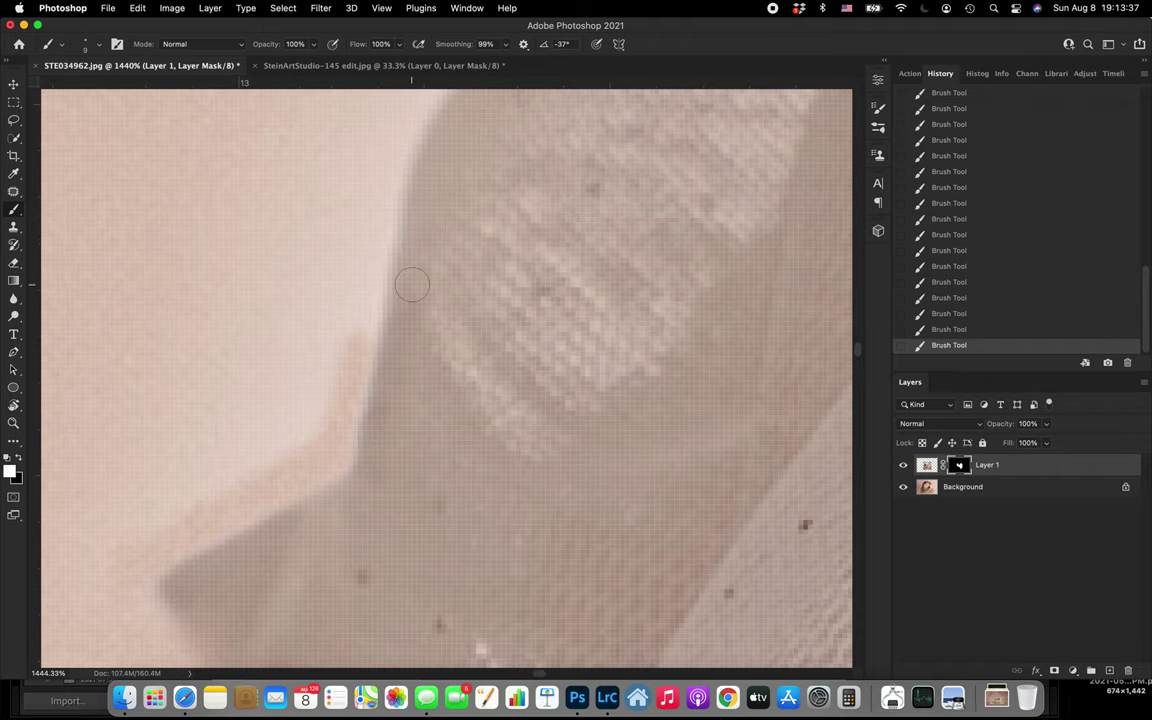
pyautogui.scroll(3, 412, 286)
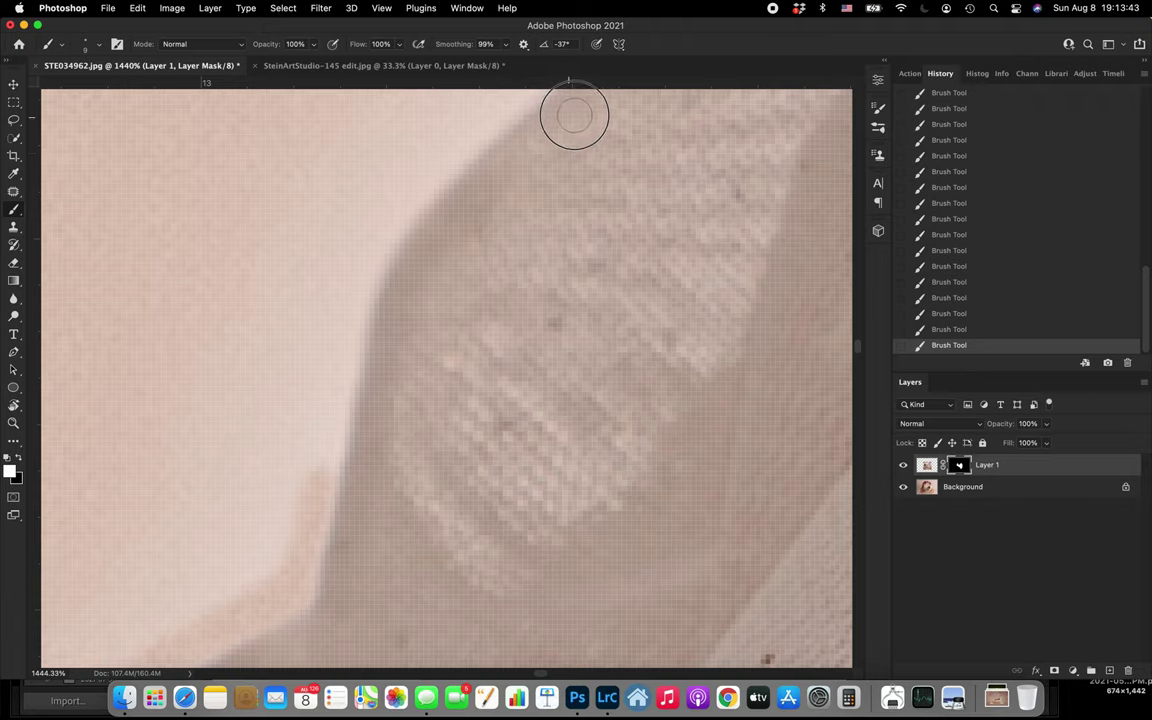
pyautogui.press(']')
pyautogui.press(']')
pyautogui.press(']')
pyautogui.press(']')
pyautogui.moveTo(560, 215); pyautogui.dragTo(430, 376)
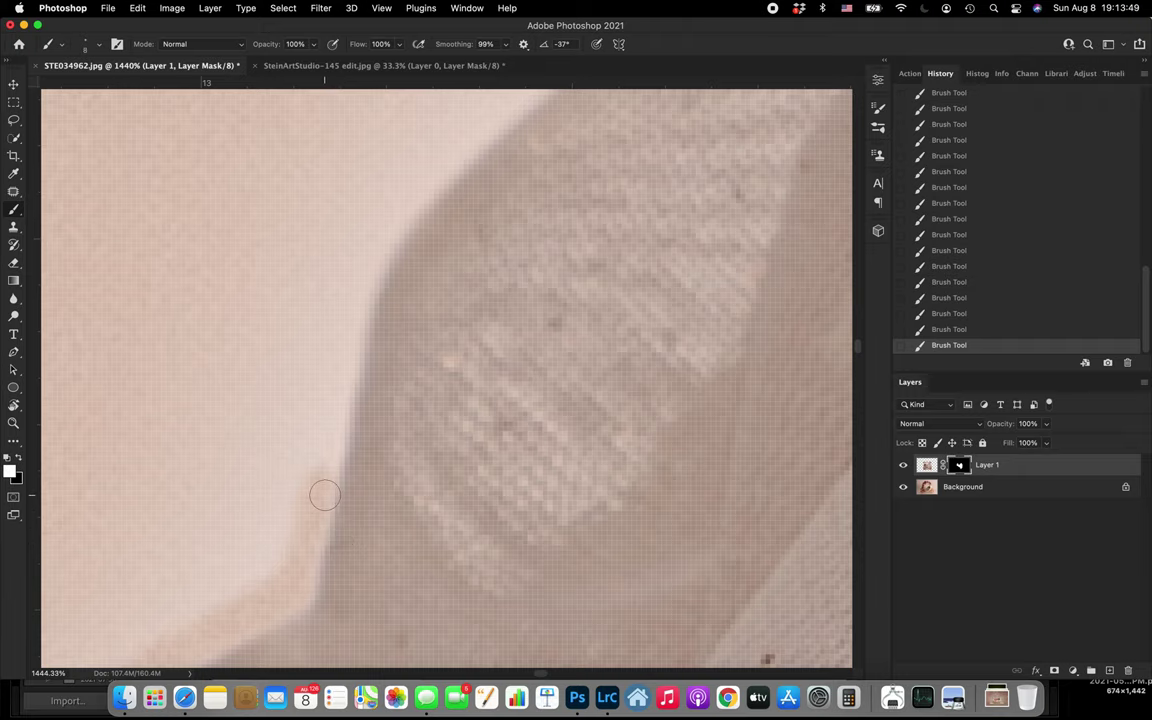
pyautogui.scroll(3, 324, 495)
pyautogui.hscroll(-3, 324, 495)
pyautogui.moveTo(379, 534); pyautogui.dragTo(409, 392)
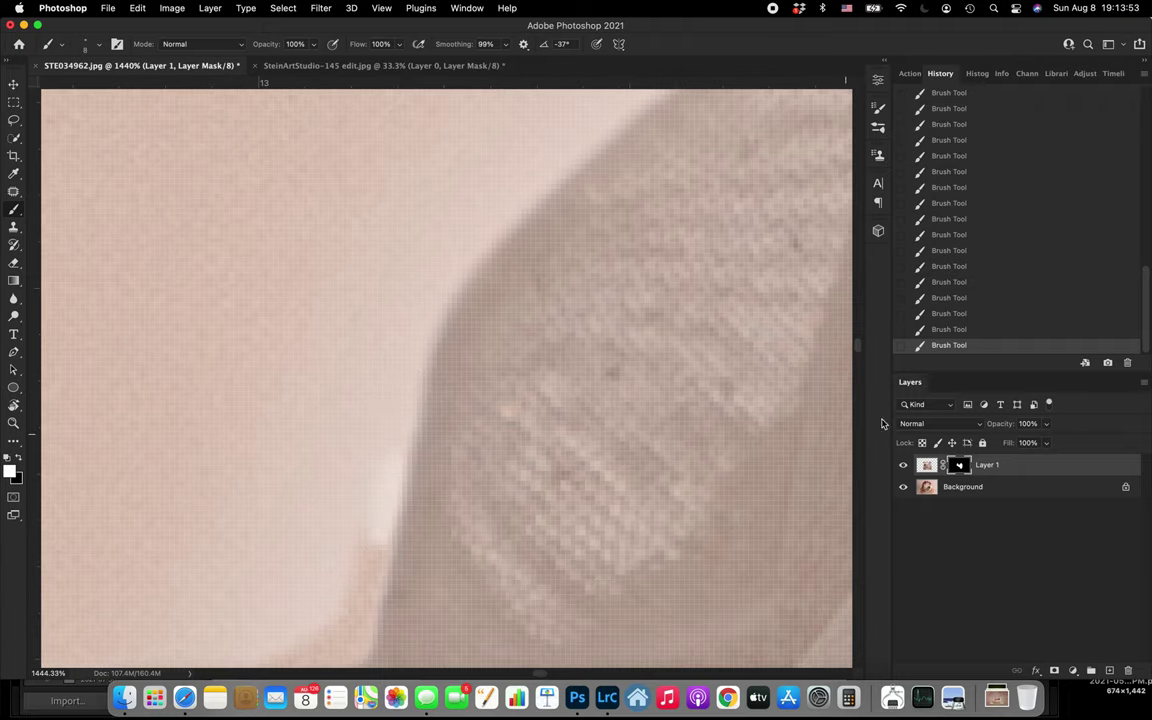
pyautogui.click(951, 334)
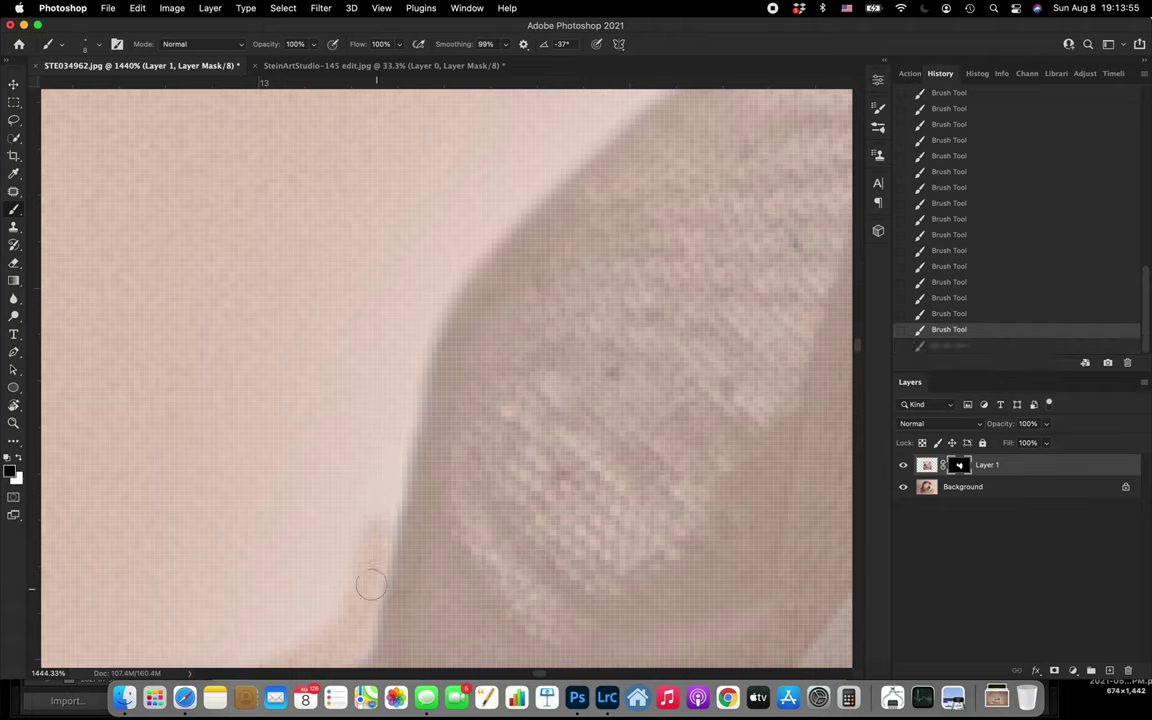
# - Mask out the pale halo hugging the tulle's steep side, shoulder and diagonal edge with an 8 px black brush
pyautogui.moveTo(383, 542); pyautogui.dragTo(405, 368)
pyautogui.moveTo(395, 456); pyautogui.dragTo(410, 354)
pyautogui.moveTo(401, 434); pyautogui.dragTo(445, 255)
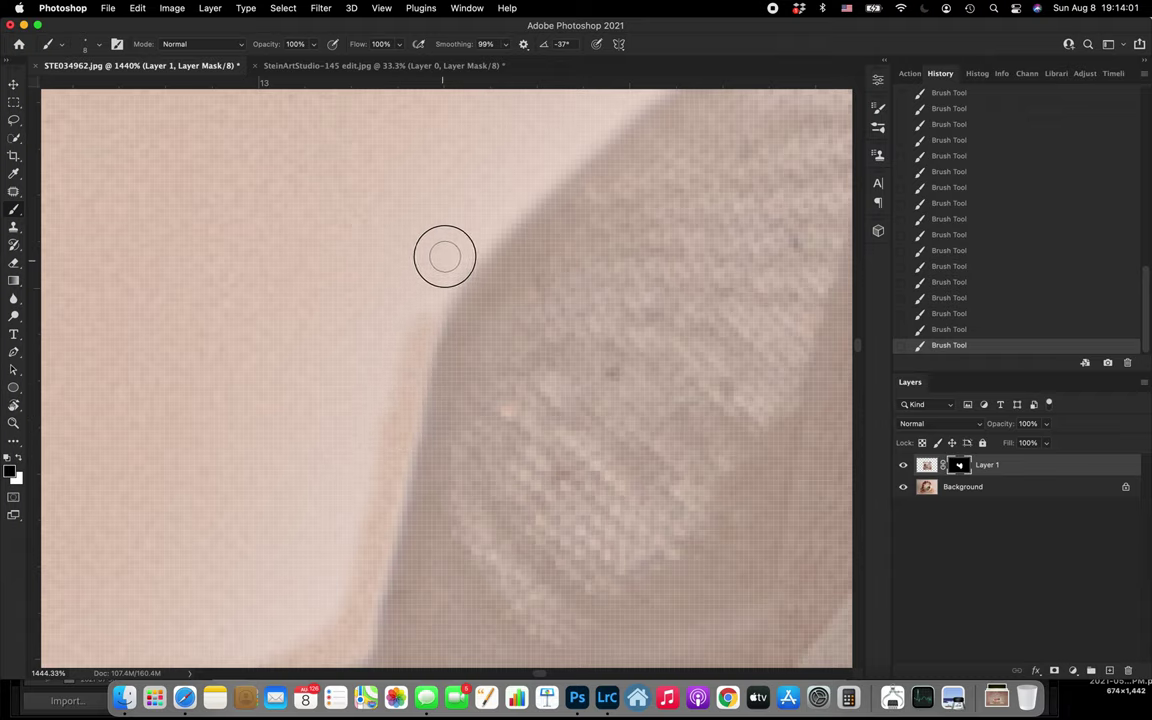
pyautogui.scroll(5, 501, 354)
pyautogui.hscroll(4, 501, 354)
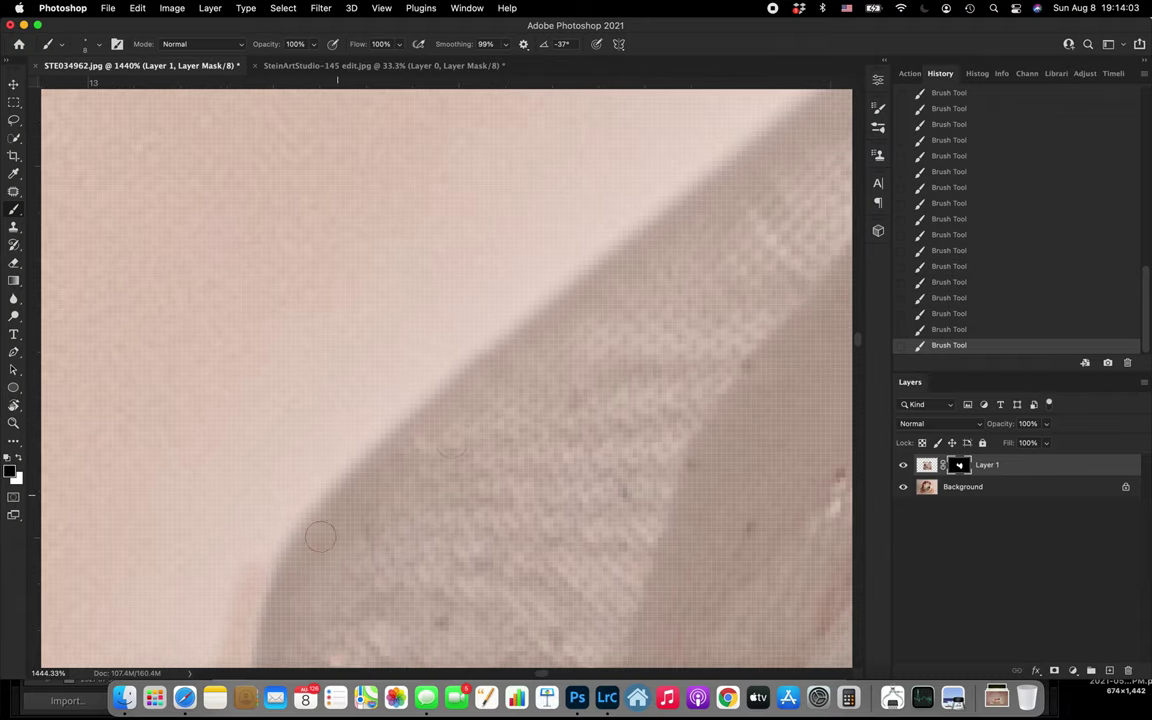
pyautogui.moveTo(251, 579)
pyautogui.mouseDown()
pyautogui.moveTo(337, 442)
pyautogui.moveTo(361, 479)
pyautogui.moveTo(391, 406)
pyautogui.moveTo(529, 297)
pyautogui.mouseUp()
pyautogui.moveTo(470, 353)
pyautogui.mouseDown()
pyautogui.moveTo(445, 365)
pyautogui.moveTo(660, 176)
pyautogui.mouseUp()
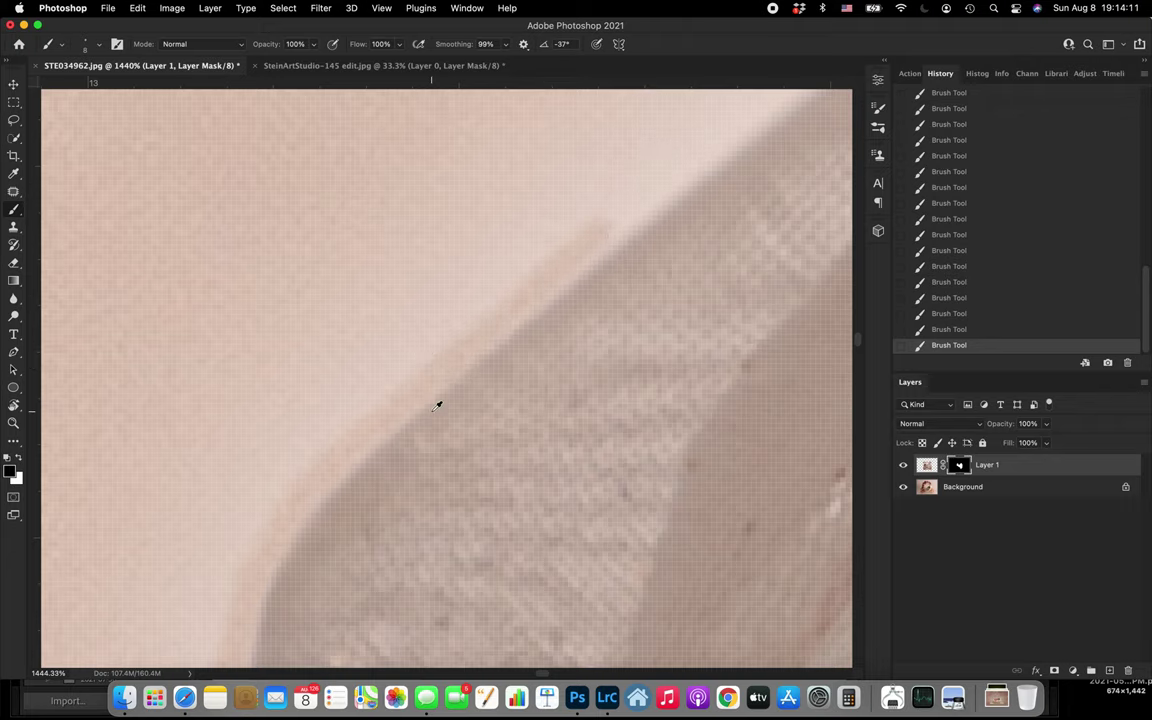
# - Clear the wider pale halo outside the lower part of the tulle edge with a 60 px black brush on the mask
pyautogui.scroll(-10, 437, 405)
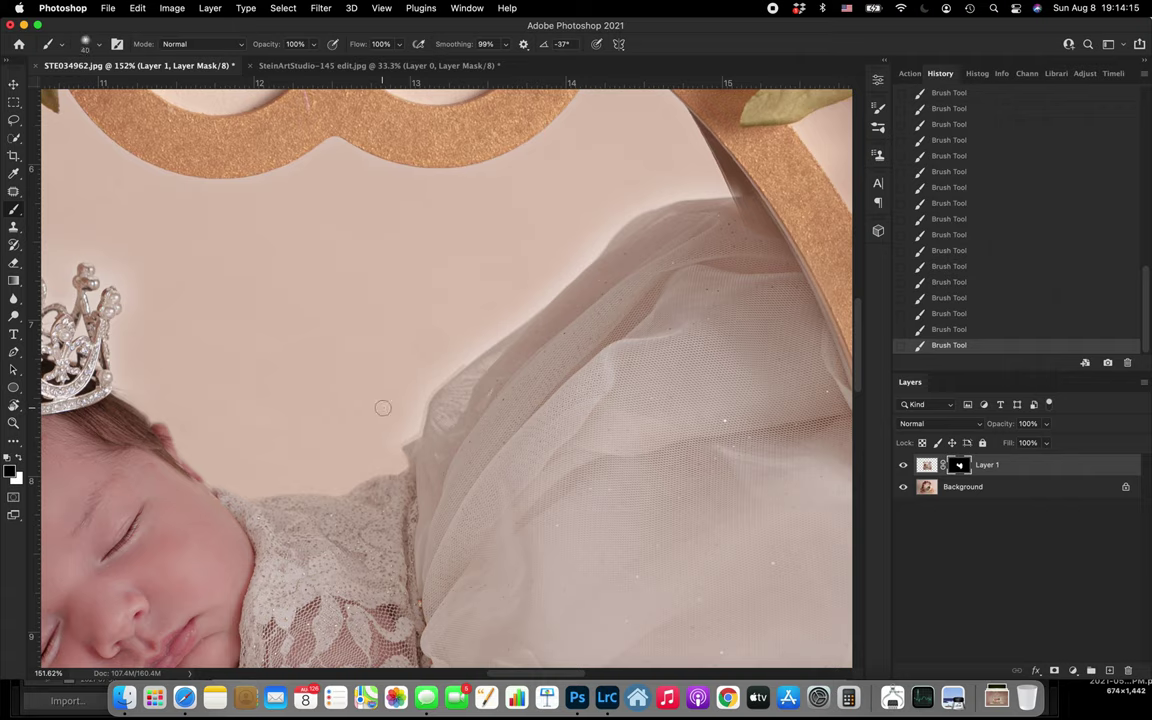
pyautogui.press(']')
pyautogui.press(']')
pyautogui.press('[')
pyautogui.press('[')
pyautogui.scroll(2, 457, 395)
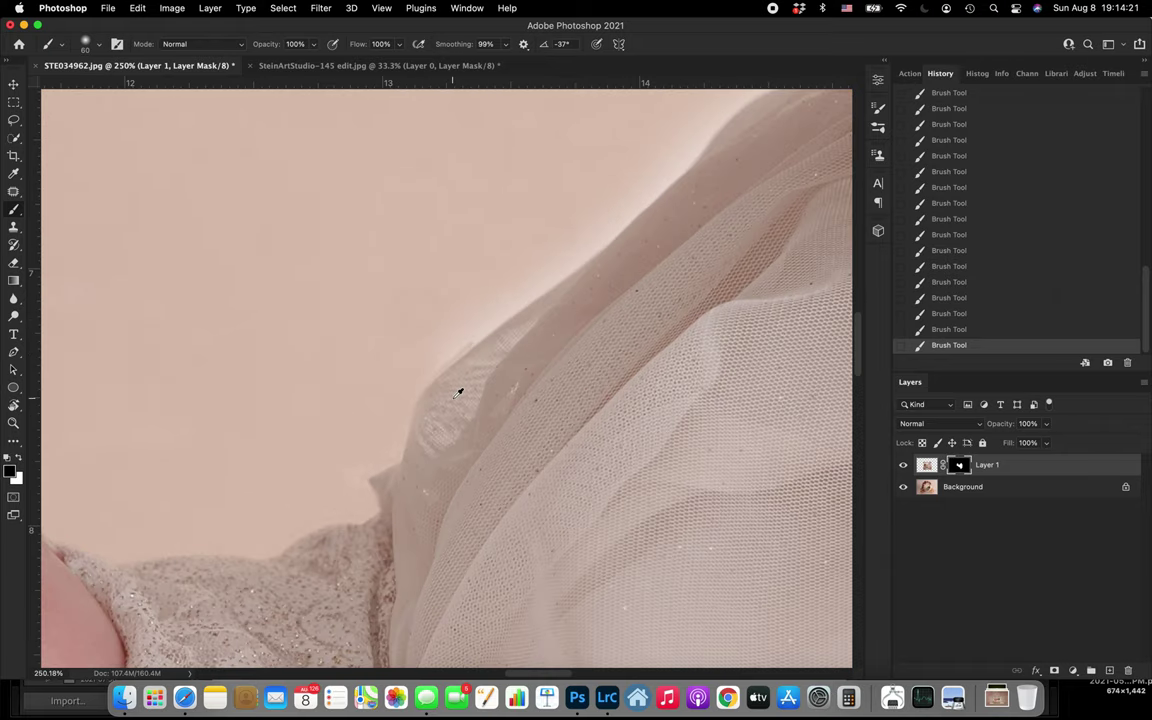
pyautogui.press(']')
pyautogui.press(']')
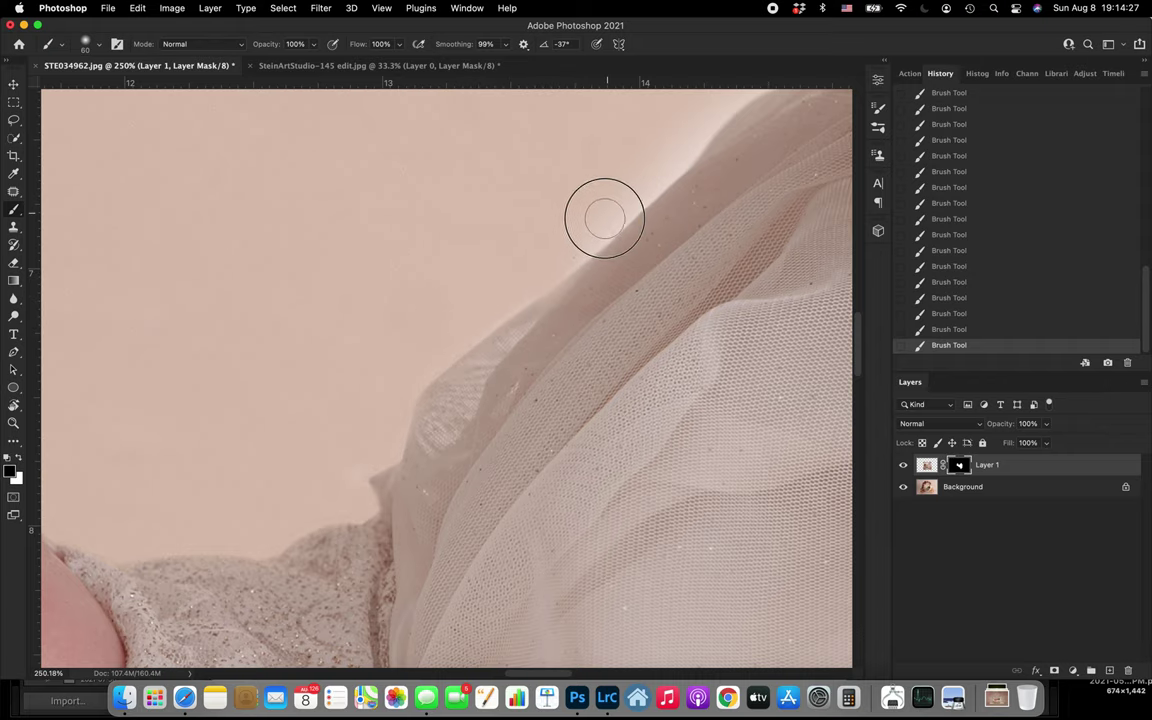
# - Mask out the white halo along the tulle's upper slope as far as the carriage frame with a 60 px black brush
pyautogui.hscroll(5, 630, 174)
pyautogui.scroll(3, 630, 174)
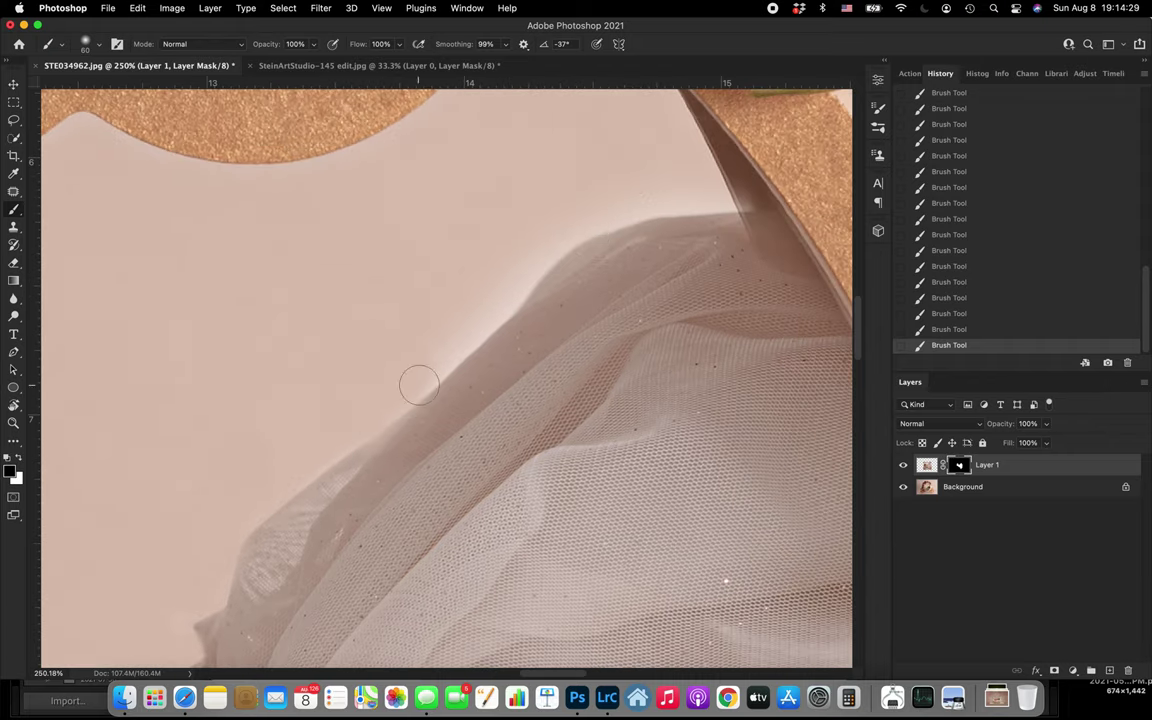
pyautogui.moveTo(419, 385)
pyautogui.mouseDown()
pyautogui.moveTo(453, 350)
pyautogui.moveTo(488, 309)
pyautogui.moveTo(430, 346)
pyautogui.moveTo(509, 296)
pyautogui.moveTo(587, 212)
pyautogui.moveTo(580, 222)
pyautogui.moveTo(691, 212)
pyautogui.mouseUp()
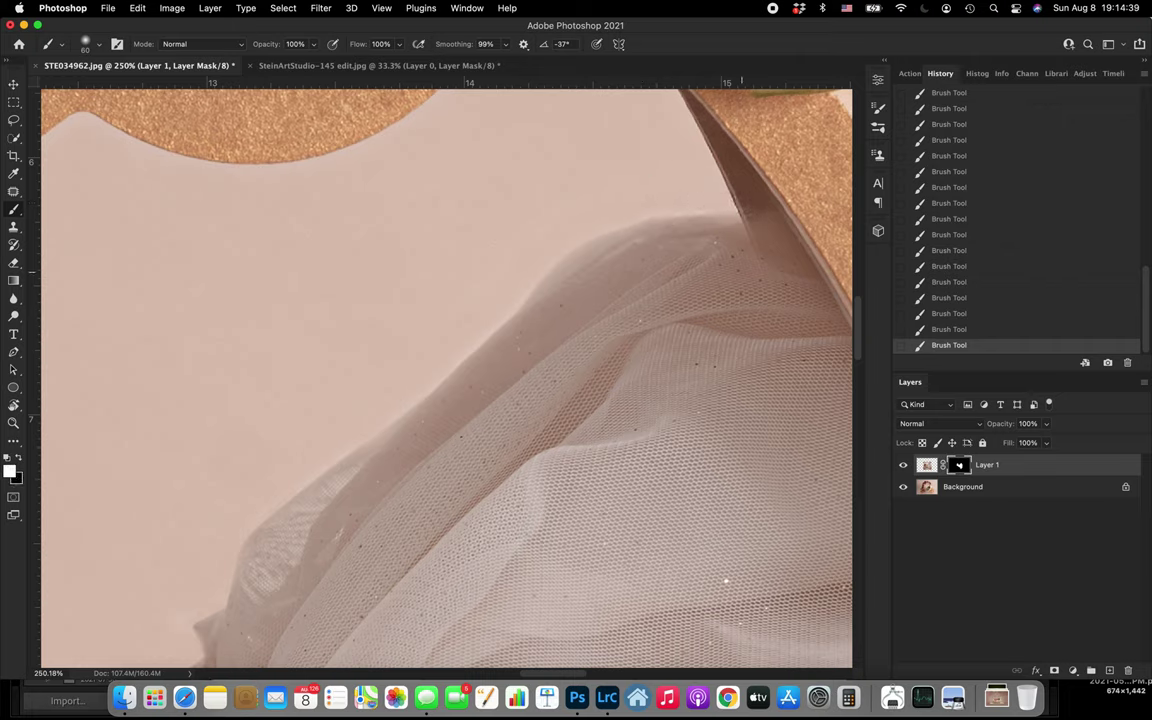
# - Blend the tulle into the carriage frame's dark inner corner, painting white on the mask and trimming the spill with an 8 px black brush
pyautogui.moveTo(745, 232)
pyautogui.mouseDown()
pyautogui.moveTo(787, 232)
pyautogui.moveTo(756, 229)
pyautogui.moveTo(810, 306)
pyautogui.mouseUp()
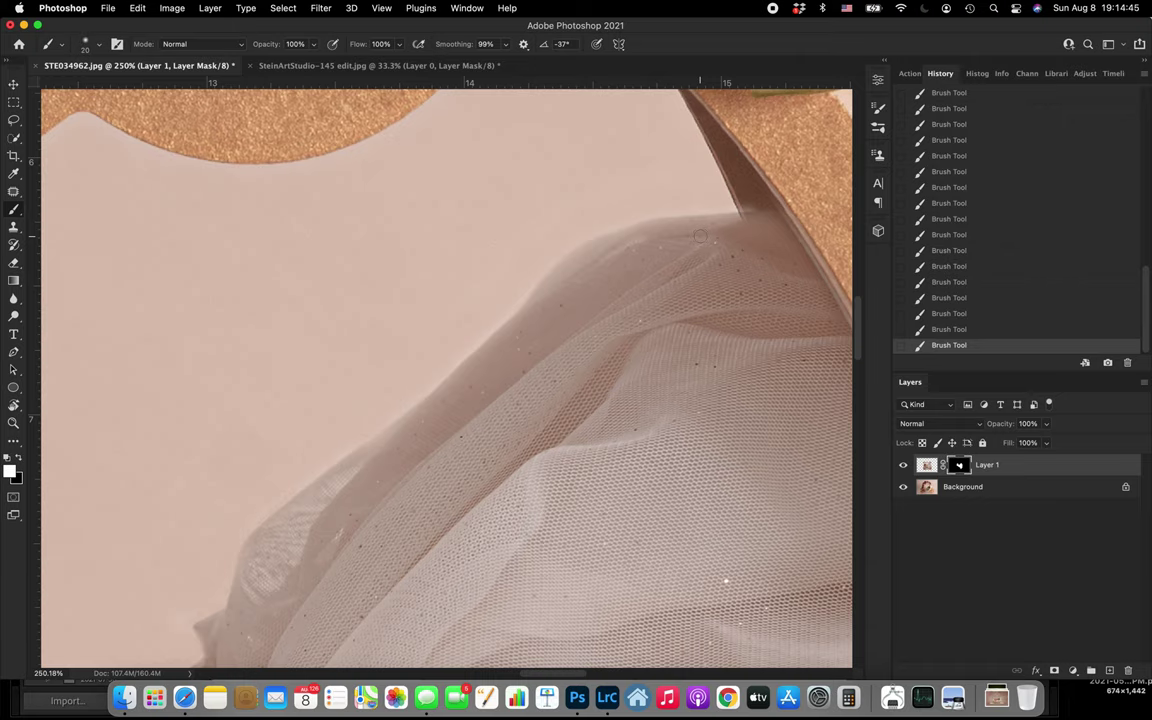
pyautogui.scroll(10, 700, 236)
pyautogui.scroll(5, 535, 240)
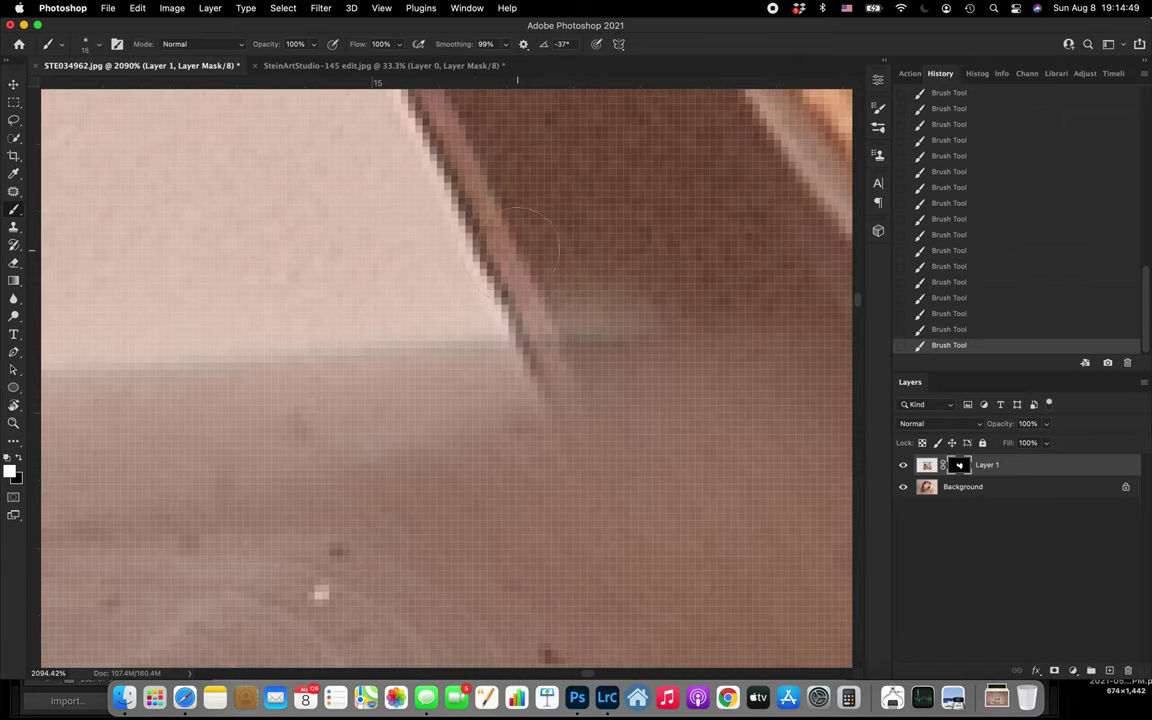
pyautogui.moveTo(507, 302)
pyautogui.mouseDown()
pyautogui.moveTo(474, 300)
pyautogui.moveTo(663, 300)
pyautogui.mouseUp()
pyautogui.click(913, 329)
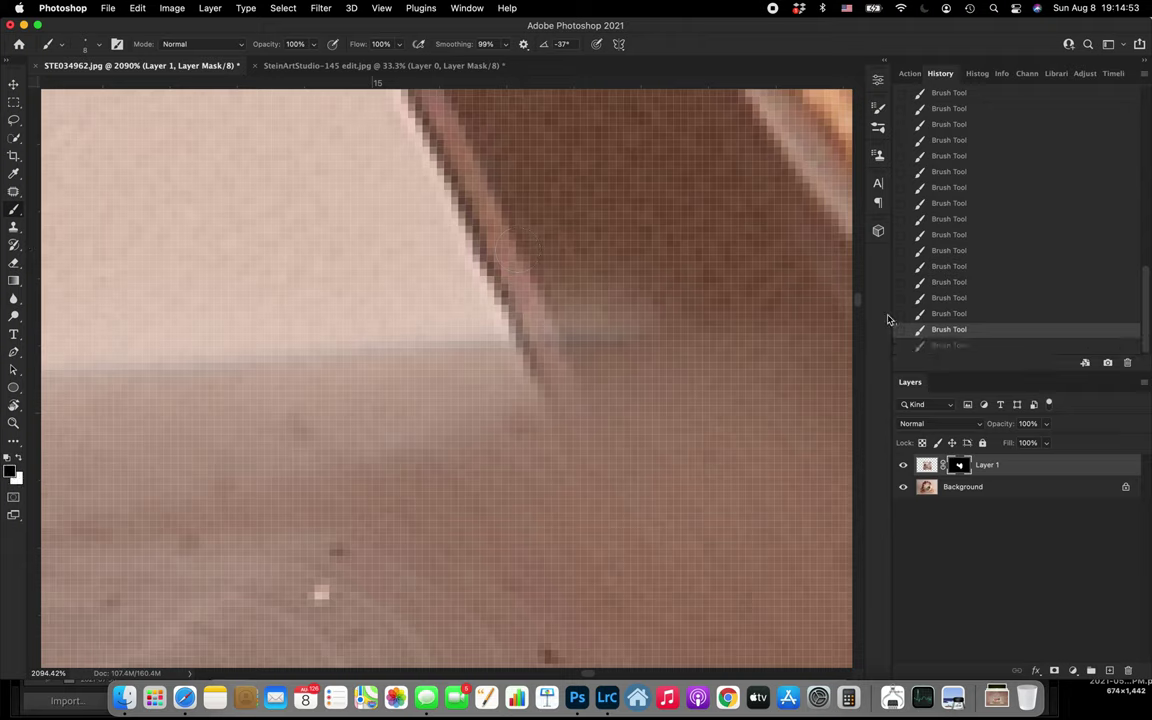
pyautogui.moveTo(480, 286); pyautogui.dragTo(600, 288)
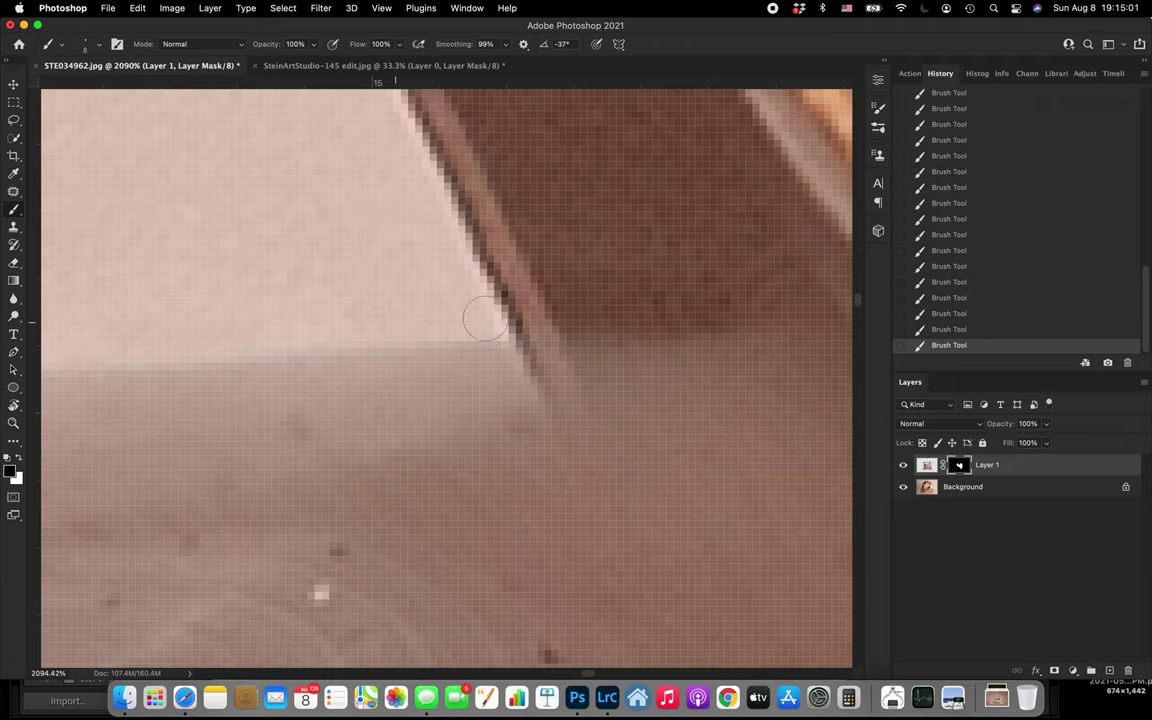
# - Mask out the tulle overlapping the upper inner rim of the gold carriage frame with a 40 px black brush
pyautogui.scroll(-5, 644, 310)
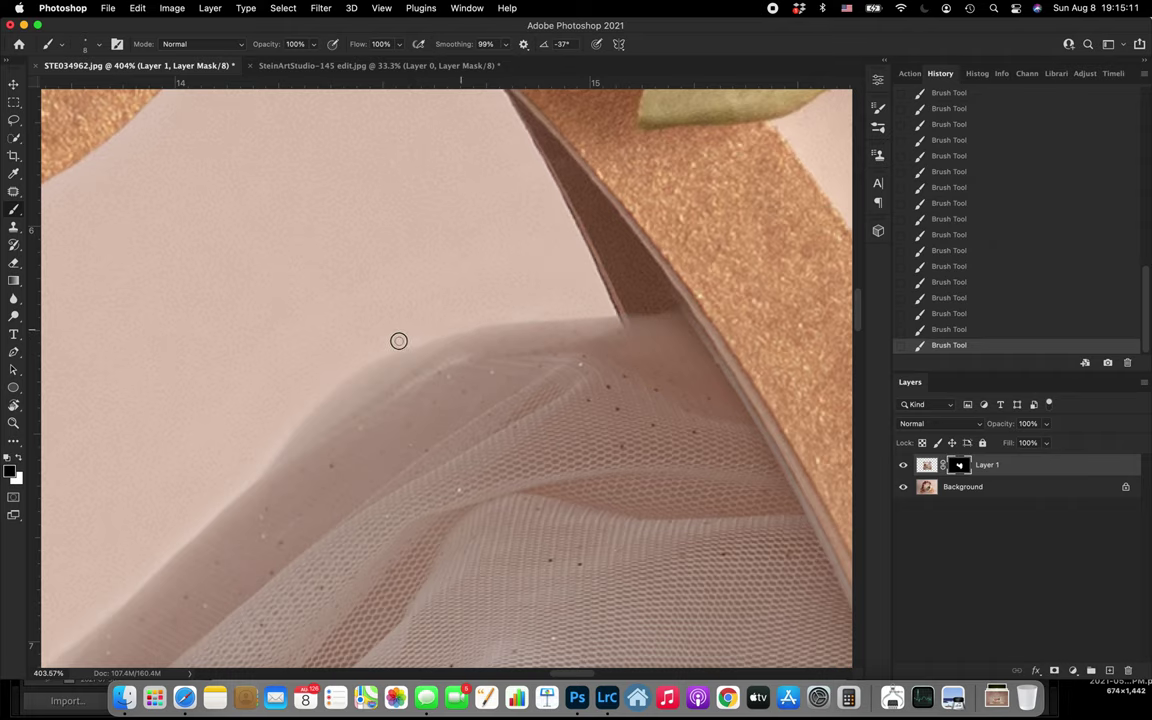
pyautogui.scroll(-5, 426, 288)
pyautogui.scroll(4, 427, 285)
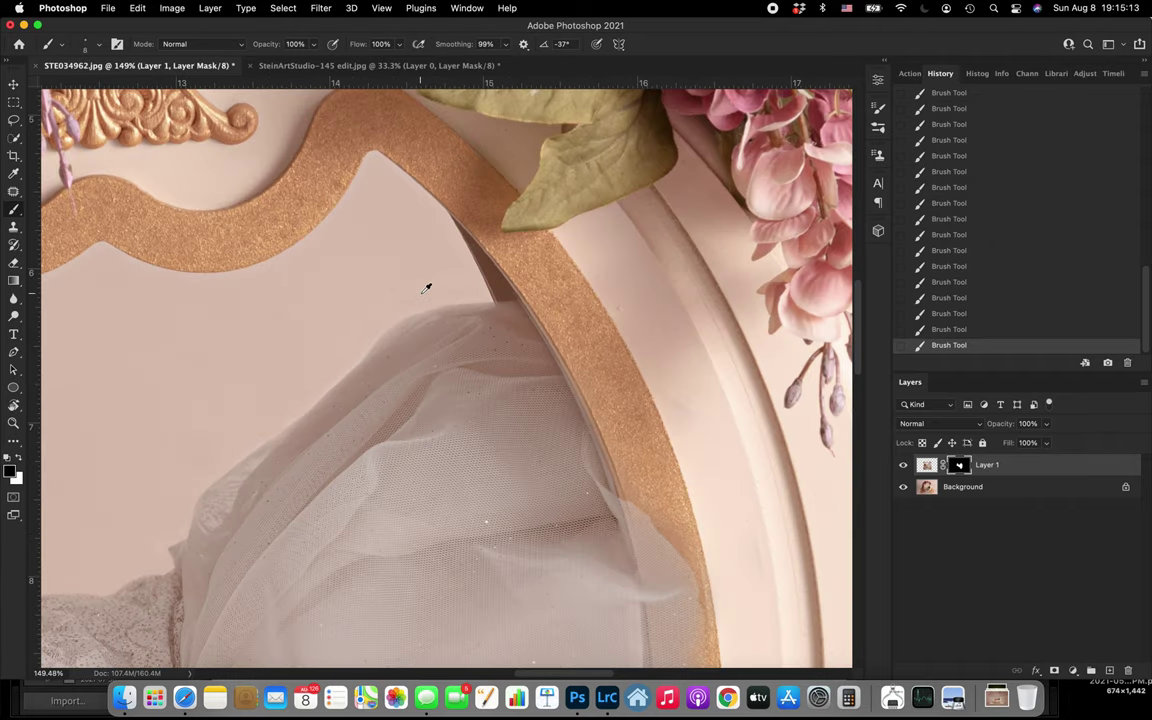
pyautogui.scroll(3, 427, 285)
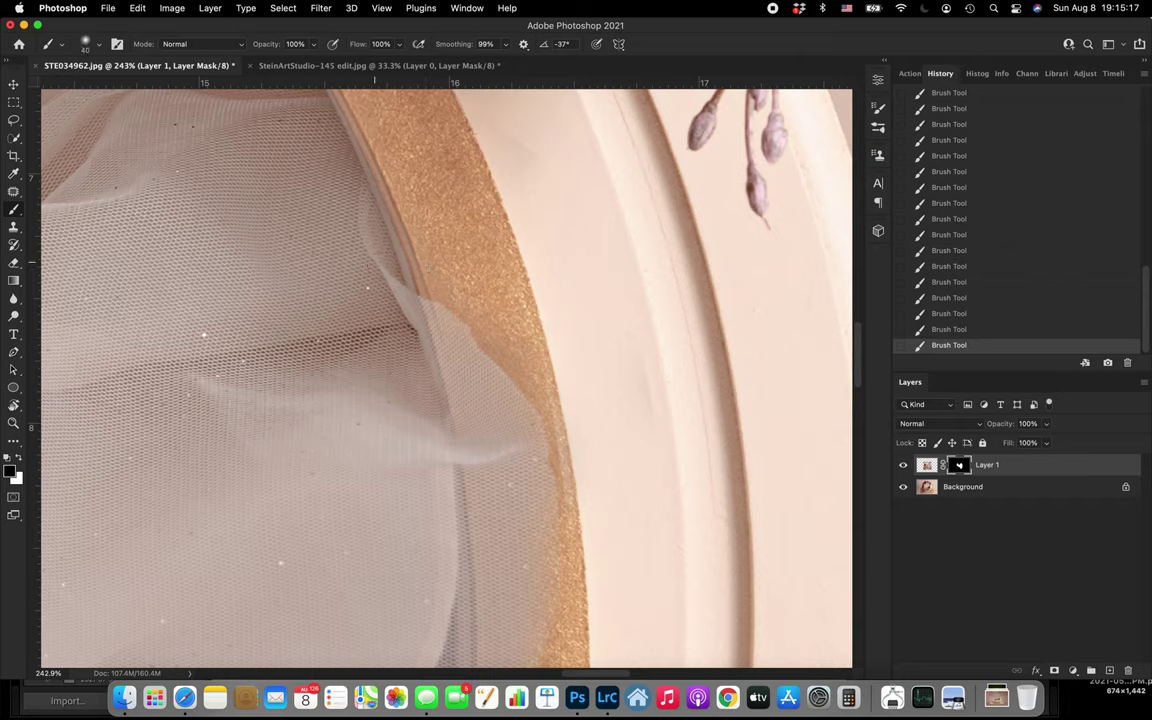
pyautogui.moveTo(417, 269); pyautogui.dragTo(437, 286)
pyautogui.moveTo(381, 222); pyautogui.dragTo(428, 285)
pyautogui.moveTo(330, 130); pyautogui.dragTo(408, 252)
pyautogui.scroll(3, 420, 242)
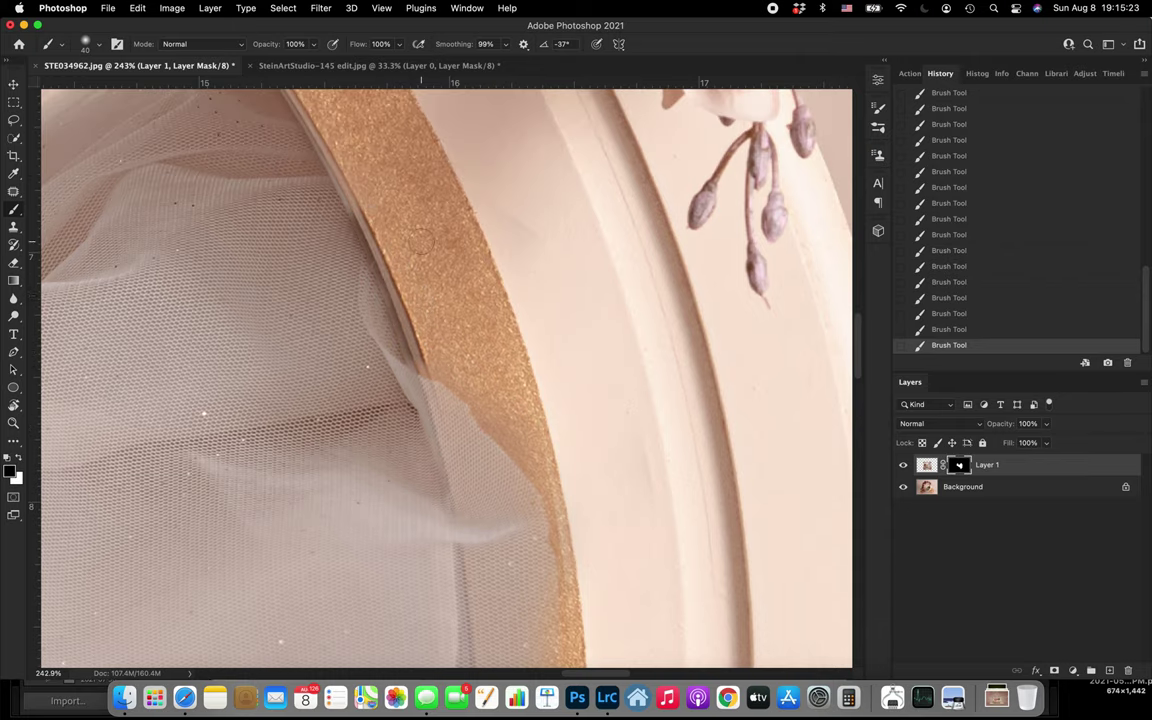
pyautogui.scroll(1, 421, 243)
pyautogui.moveTo(324, 150); pyautogui.dragTo(403, 308)
pyautogui.scroll(6, 380, 290)
pyautogui.moveTo(266, 223); pyautogui.dragTo(318, 315)
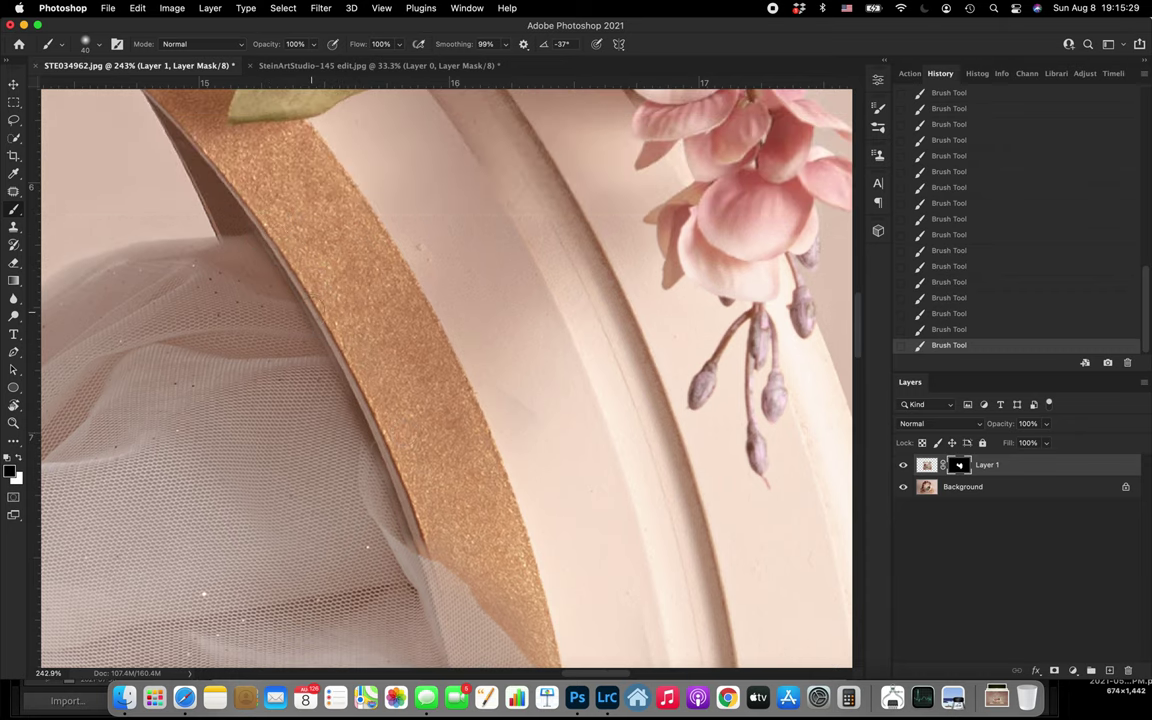
# - Trim the tulle spilling onto the gold frame, from the protruding fold down the frame's lower curve, with a 40 px black brush
pyautogui.scroll(-5, 432, 481)
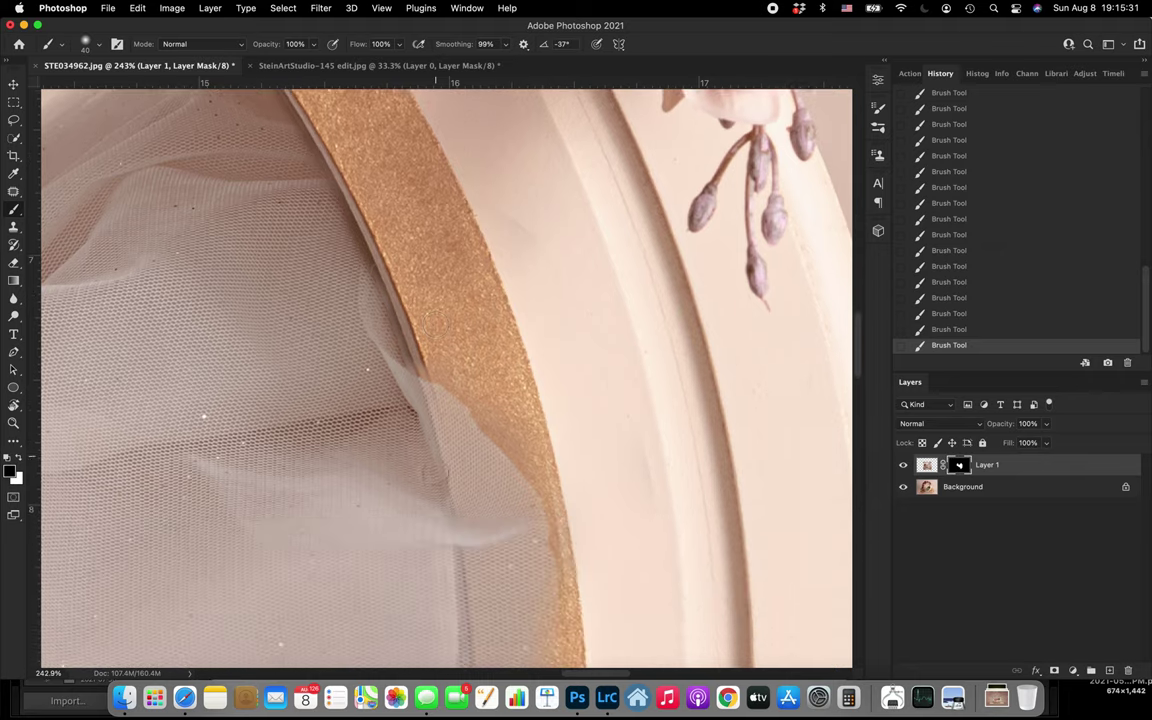
pyautogui.moveTo(420, 328)
pyautogui.mouseDown()
pyautogui.moveTo(476, 361)
pyautogui.moveTo(463, 350)
pyautogui.moveTo(536, 433)
pyautogui.moveTo(490, 383)
pyautogui.moveTo(553, 472)
pyautogui.mouseUp()
pyautogui.moveTo(524, 394); pyautogui.dragTo(584, 509)
pyautogui.moveTo(547, 463); pyautogui.dragTo(573, 547)
pyautogui.scroll(-5, 592, 530)
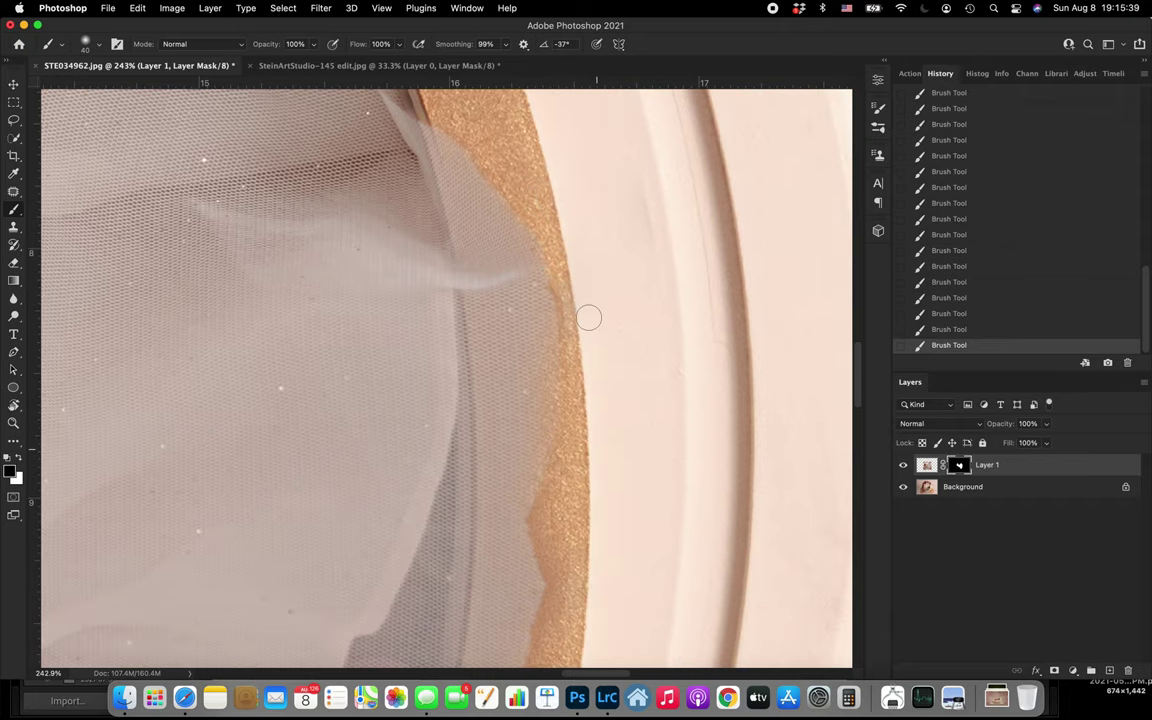
pyautogui.moveTo(563, 288)
pyautogui.mouseDown()
pyautogui.moveTo(584, 365)
pyautogui.moveTo(576, 288)
pyautogui.moveTo(574, 401)
pyautogui.mouseUp()
pyautogui.scroll(-5, 618, 484)
pyautogui.moveTo(670, 313)
pyautogui.mouseDown()
pyautogui.moveTo(679, 309)
pyautogui.moveTo(702, 391)
pyautogui.moveTo(707, 355)
pyautogui.moveTo(665, 540)
pyautogui.mouseUp()
pyautogui.moveTo(690, 398)
pyautogui.mouseDown()
pyautogui.moveTo(669, 541)
pyautogui.moveTo(663, 526)
pyautogui.mouseUp()
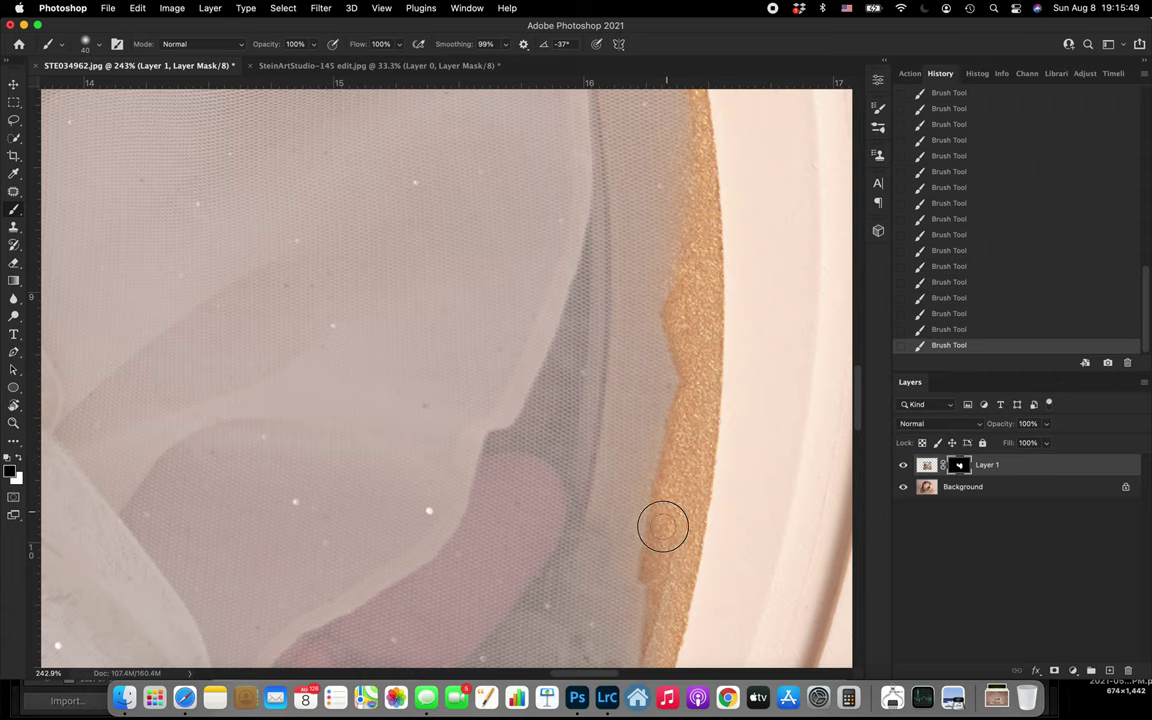
# - Paint white on the mask to reveal the two wool curls and the strip between them beside the tulle's lower edge
pyautogui.scroll(-10, 668, 486)
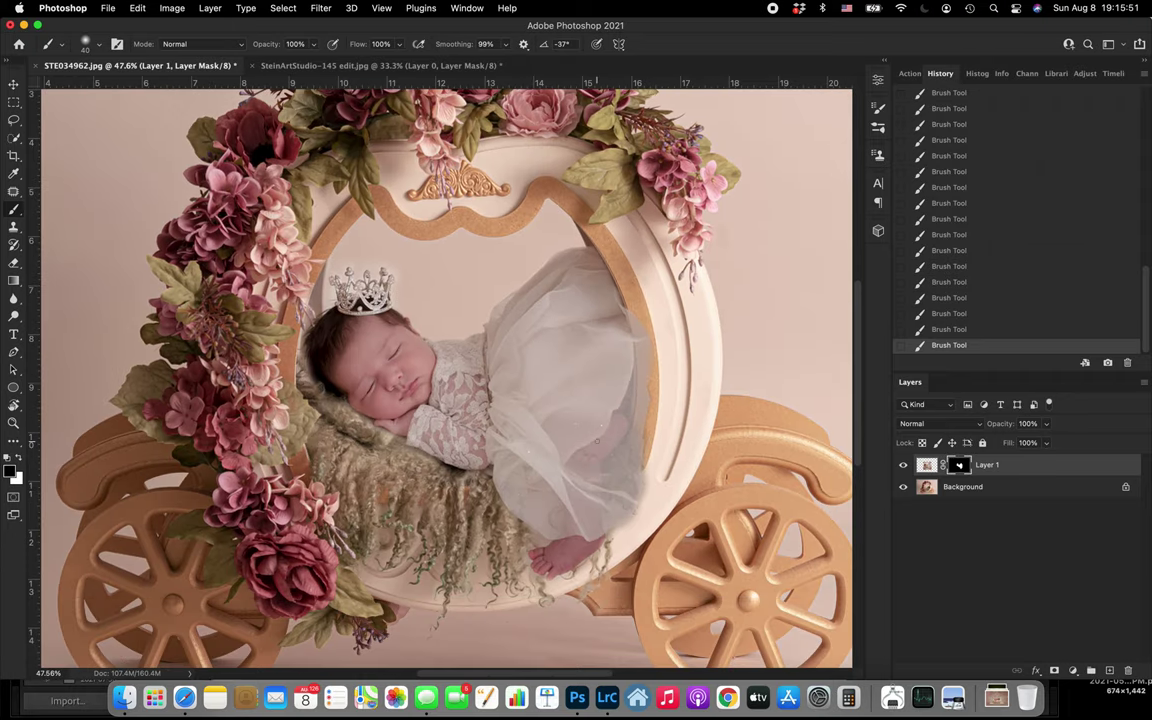
pyautogui.scroll(-3, 597, 410)
pyautogui.scroll(5, 626, 343)
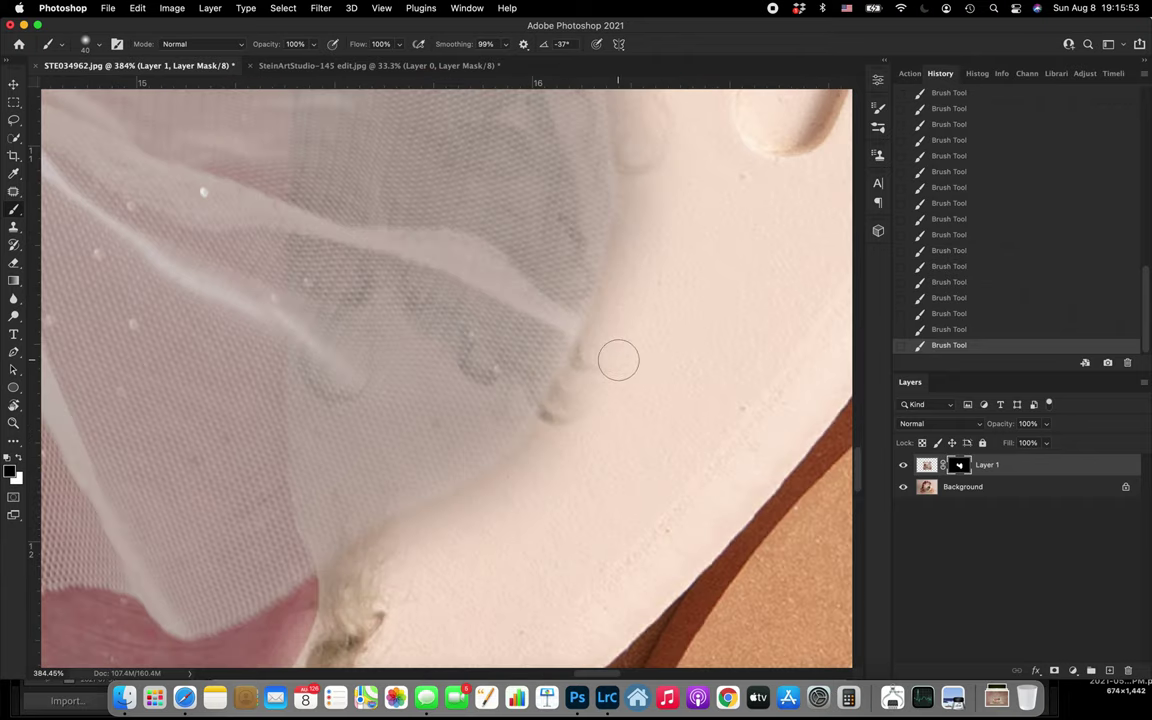
pyautogui.moveTo(575, 395)
pyautogui.mouseDown()
pyautogui.moveTo(592, 426)
pyautogui.moveTo(692, 436)
pyautogui.moveTo(615, 424)
pyautogui.moveTo(679, 440)
pyautogui.moveTo(673, 488)
pyautogui.moveTo(643, 419)
pyautogui.mouseUp()
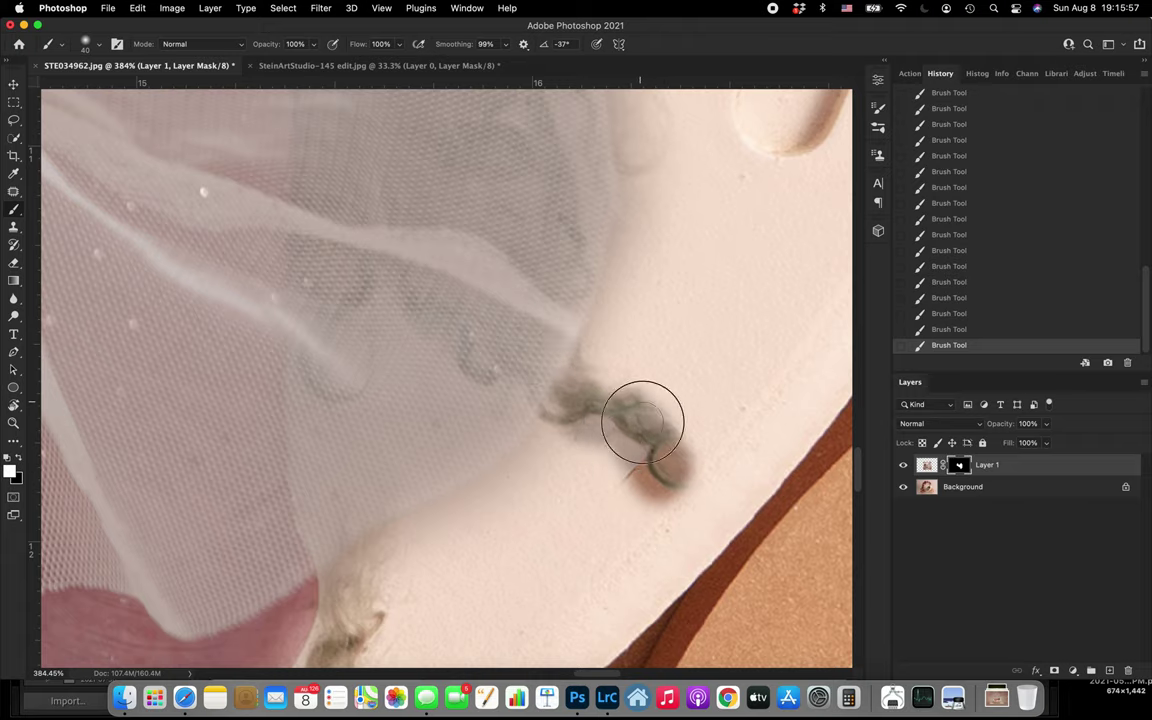
pyautogui.moveTo(612, 329)
pyautogui.mouseDown()
pyautogui.moveTo(630, 207)
pyautogui.moveTo(586, 294)
pyautogui.moveTo(645, 189)
pyautogui.moveTo(657, 107)
pyautogui.mouseUp()
pyautogui.scroll(5, 635, 154)
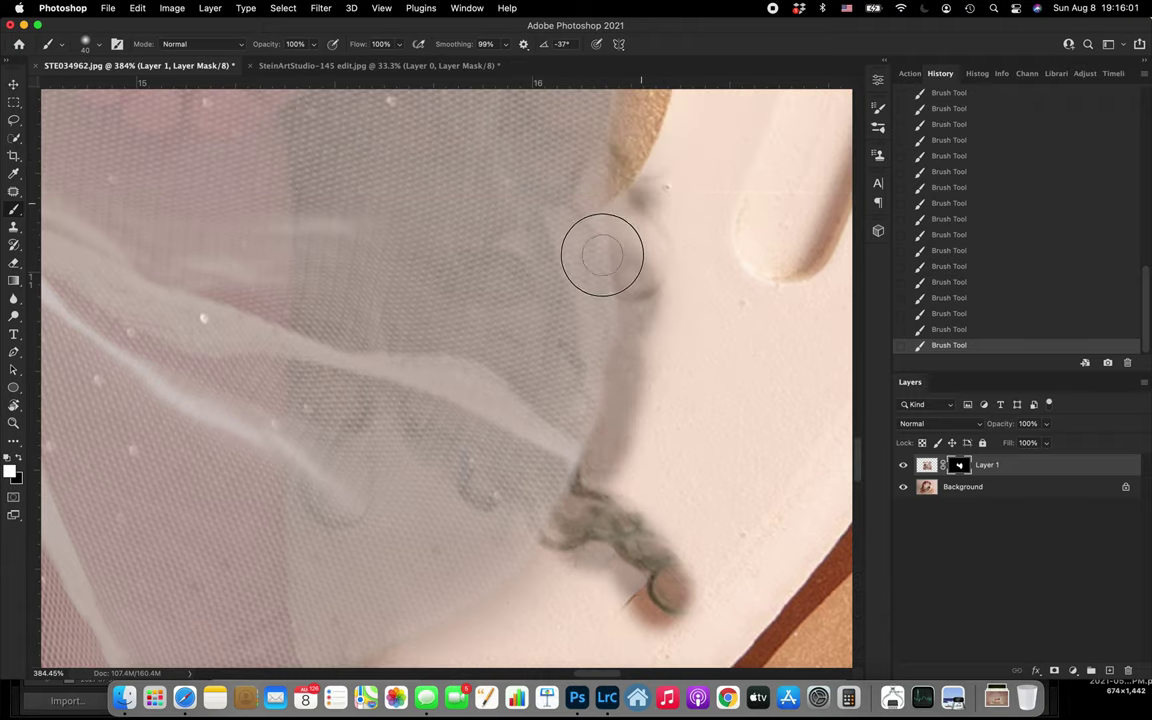
pyautogui.moveTo(687, 311)
pyautogui.mouseDown()
pyautogui.moveTo(681, 237)
pyautogui.moveTo(617, 328)
pyautogui.moveTo(643, 346)
pyautogui.moveTo(638, 336)
pyautogui.moveTo(690, 280)
pyautogui.mouseUp()
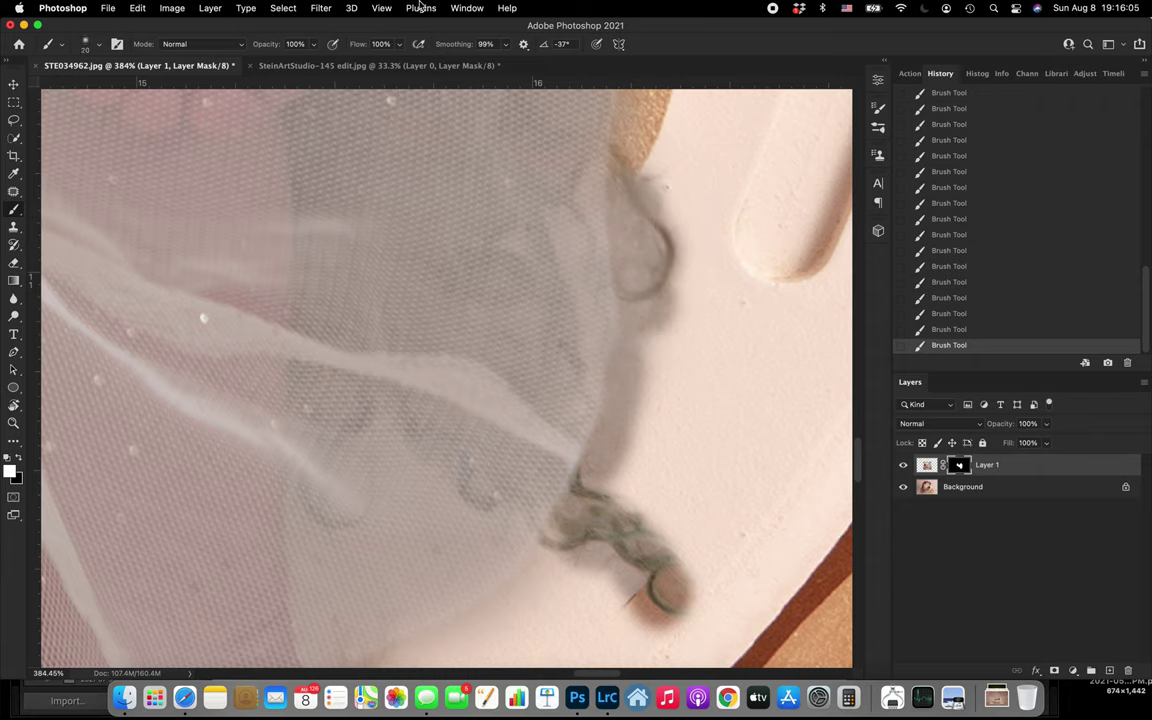
# - Mask out the background inside and around the upper wool curl with a 30 px black brush at 68% opacity
pyautogui.moveTo(311, 44); pyautogui.dragTo(258, 62)
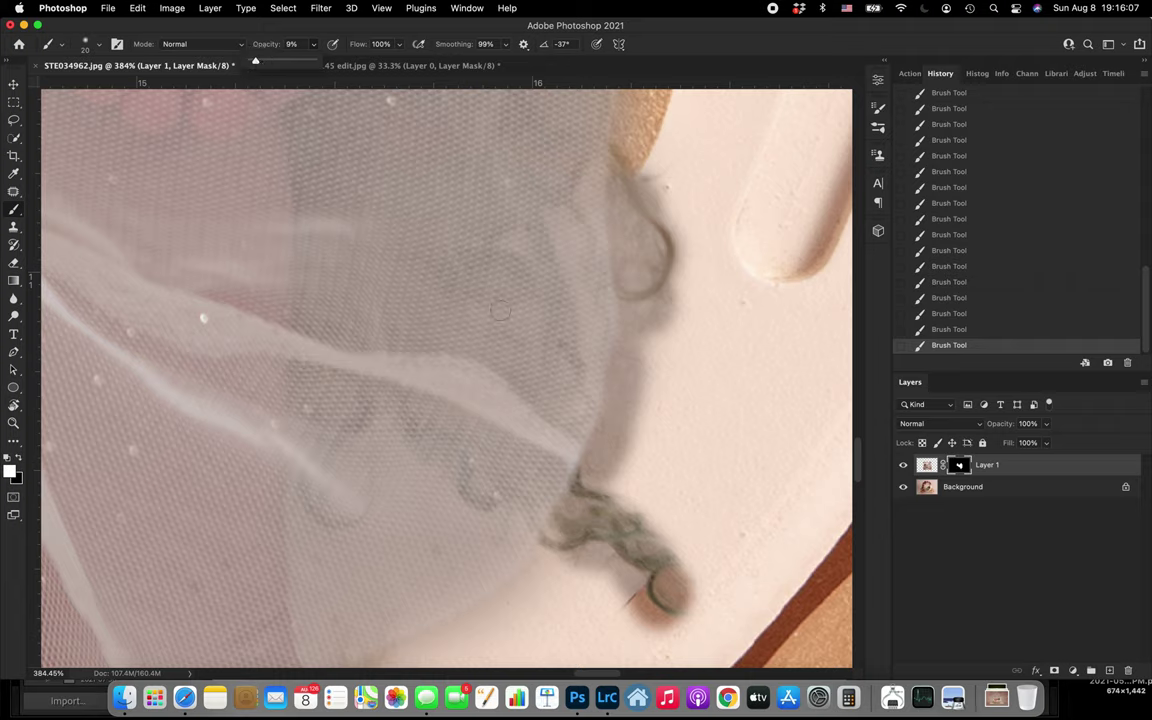
pyautogui.press(']')
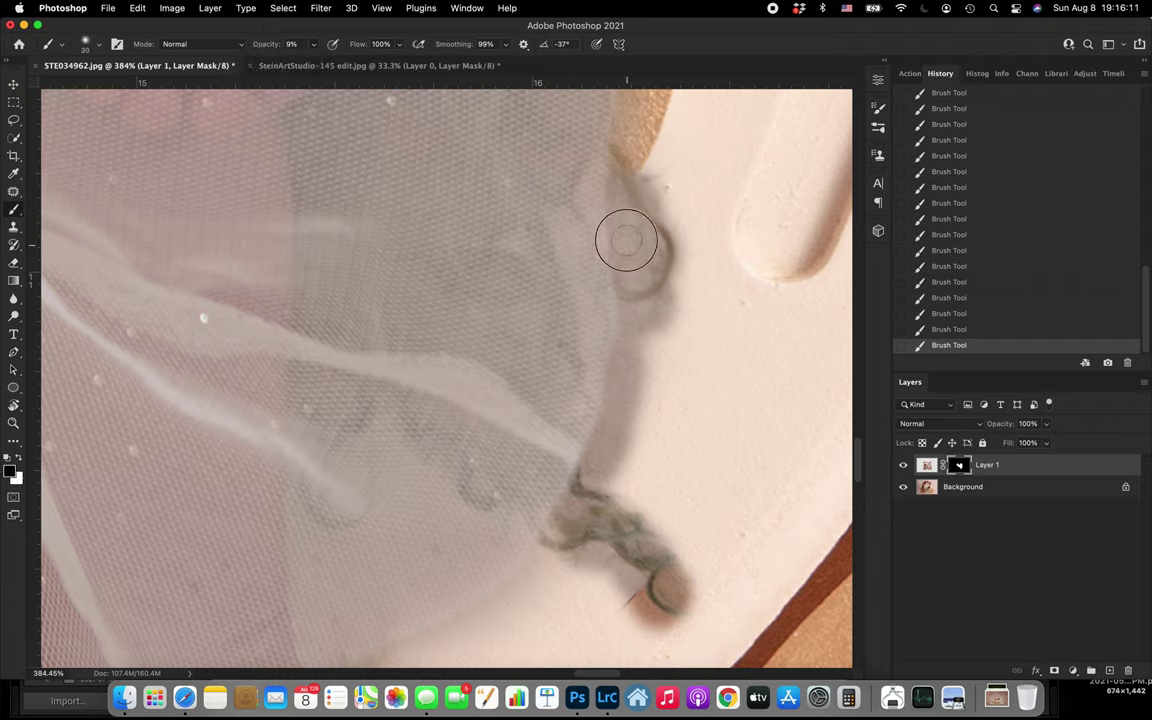
pyautogui.click(312, 50)
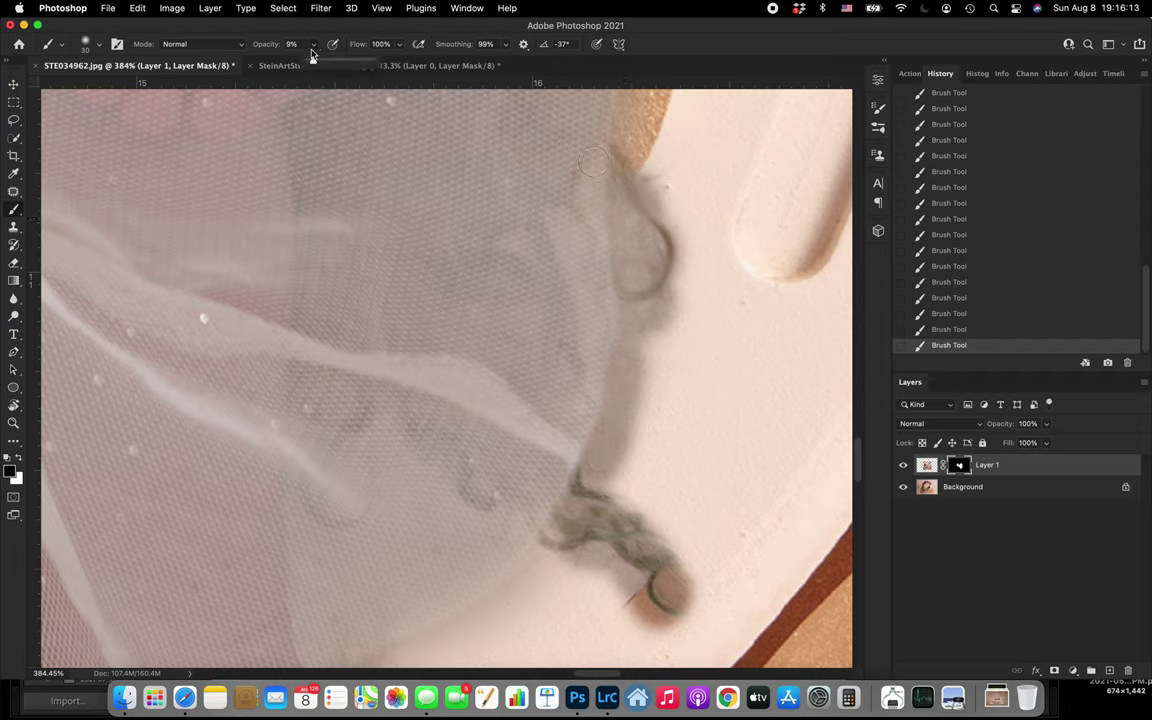
pyautogui.moveTo(336, 62); pyautogui.dragTo(350, 62)
pyautogui.moveTo(618, 215)
pyautogui.mouseDown()
pyautogui.moveTo(615, 193)
pyautogui.moveTo(643, 258)
pyautogui.mouseUp()
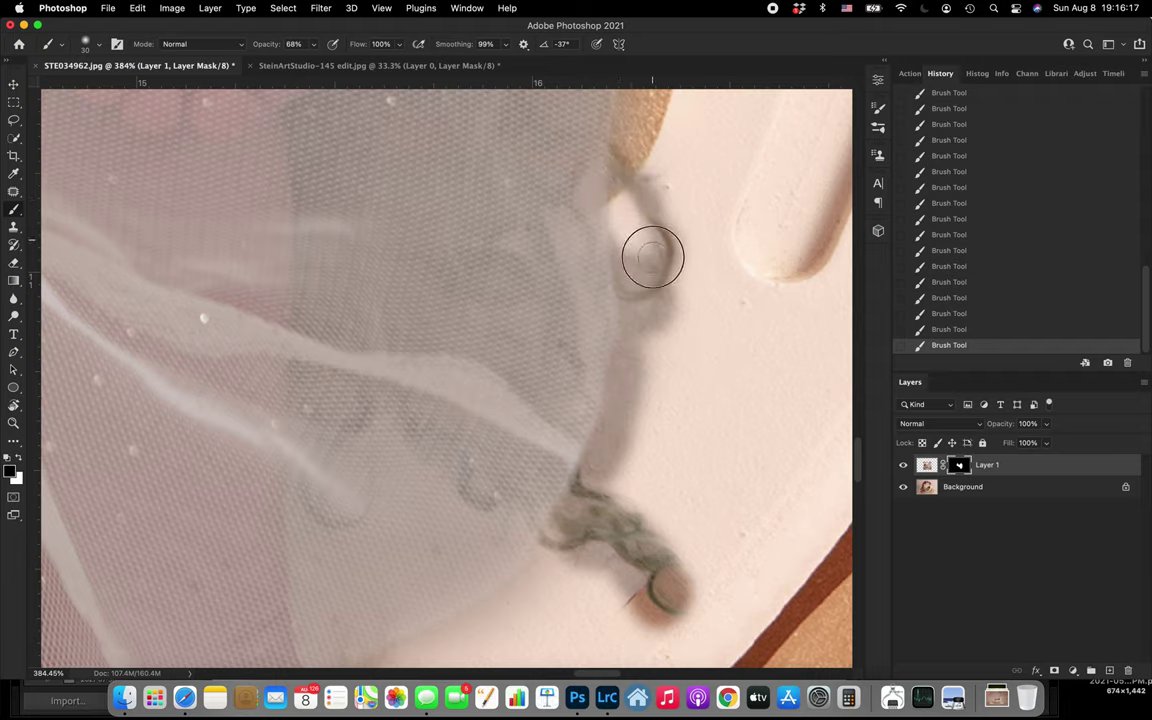
pyautogui.moveTo(625, 272); pyautogui.dragTo(640, 268)
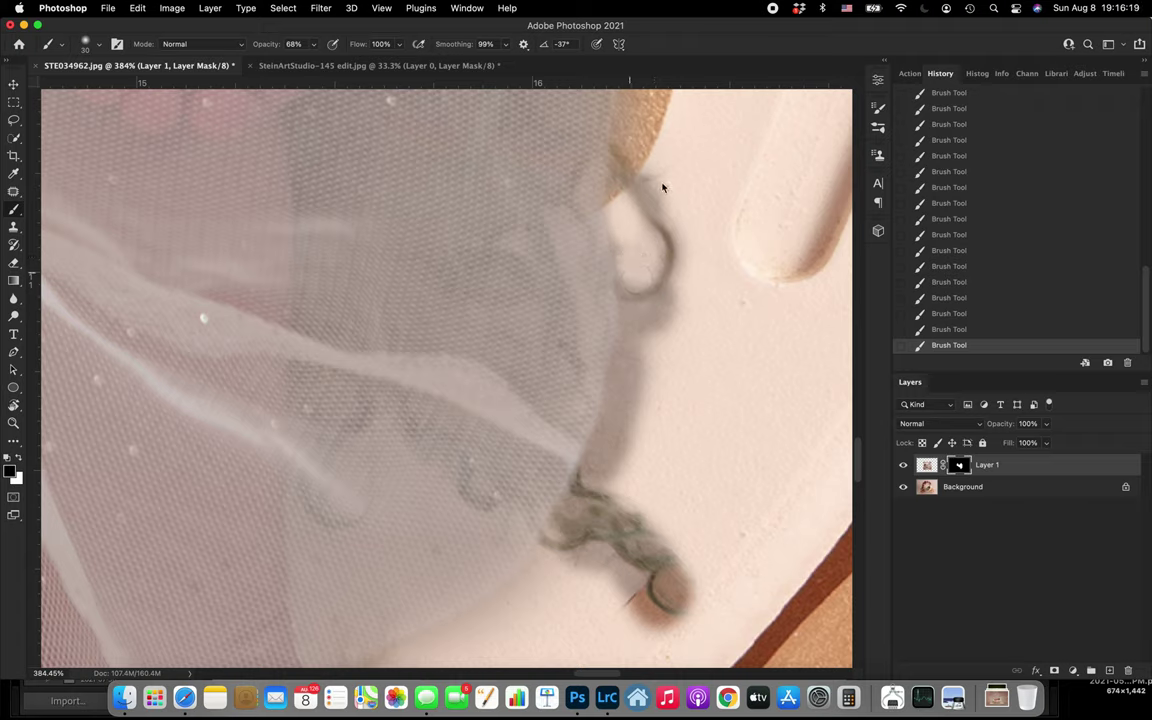
pyautogui.moveTo(659, 194); pyautogui.dragTo(675, 210)
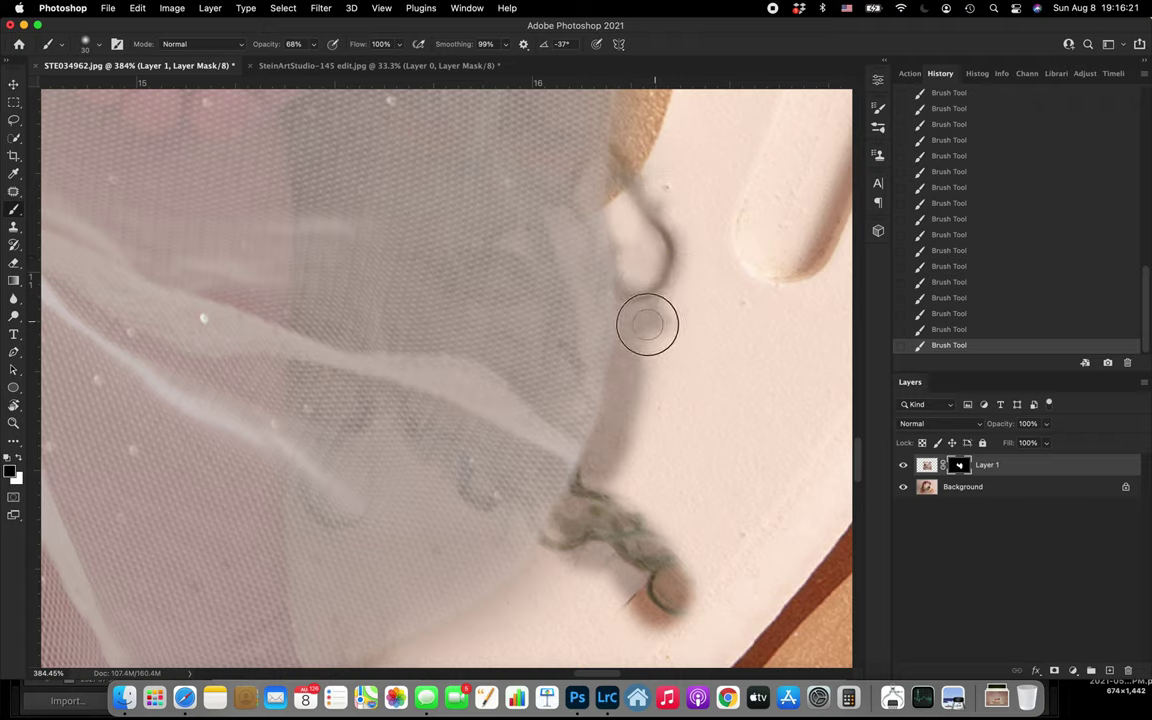
# - Mask out the leftover background strip along the tulle edge below the upper curl with black at 68% opacity
pyautogui.moveTo(634, 317)
pyautogui.mouseDown()
pyautogui.moveTo(634, 361)
pyautogui.moveTo(632, 314)
pyautogui.moveTo(620, 446)
pyautogui.moveTo(647, 379)
pyautogui.moveTo(632, 412)
pyautogui.mouseUp()
pyautogui.moveTo(629, 365); pyautogui.dragTo(625, 400)
pyautogui.press('[')
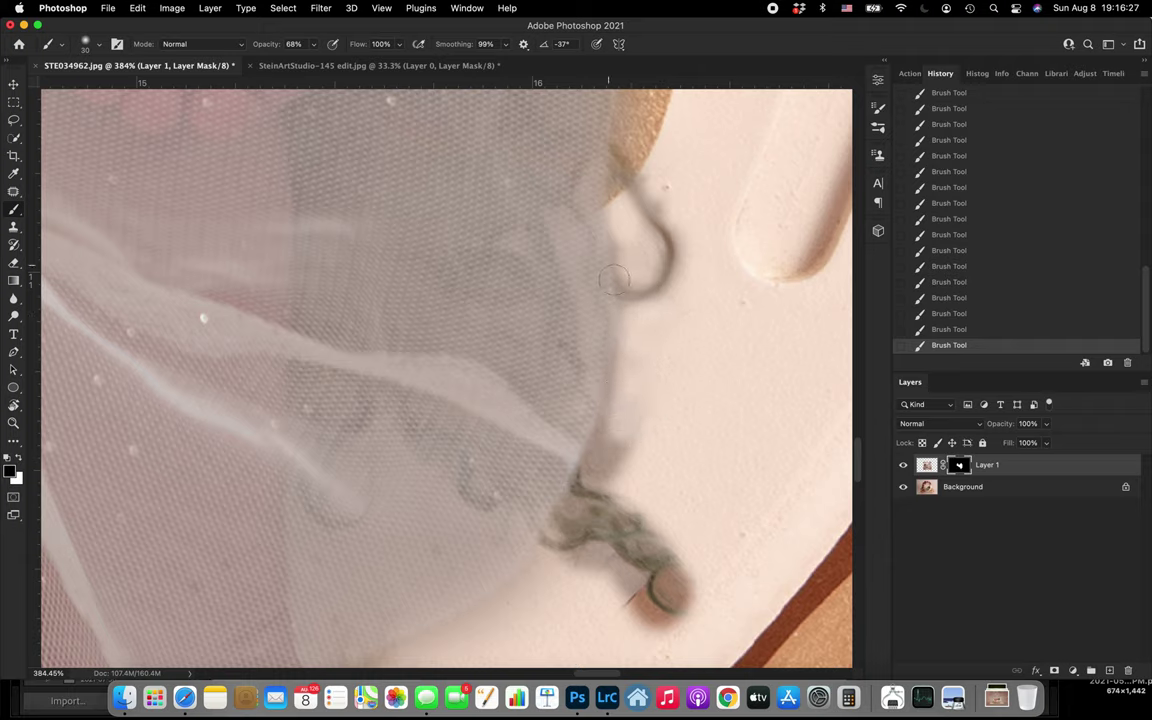
# - Lower the brush opacity and lightly fade the upper and lower wool curls with black on the mask
pyautogui.click(313, 47)
pyautogui.moveTo(315, 65); pyautogui.dragTo(278, 66)
pyautogui.moveTo(638, 206)
pyautogui.mouseDown()
pyautogui.moveTo(640, 167)
pyautogui.moveTo(674, 198)
pyautogui.moveTo(629, 142)
pyautogui.moveTo(680, 233)
pyautogui.moveTo(665, 201)
pyautogui.moveTo(672, 290)
pyautogui.moveTo(663, 241)
pyautogui.moveTo(672, 264)
pyautogui.moveTo(635, 287)
pyautogui.moveTo(671, 299)
pyautogui.moveTo(675, 239)
pyautogui.moveTo(629, 178)
pyautogui.mouseUp()
pyautogui.press(']')
pyautogui.moveTo(562, 508)
pyautogui.mouseDown()
pyautogui.moveTo(605, 545)
pyautogui.moveTo(581, 532)
pyautogui.moveTo(639, 537)
pyautogui.moveTo(676, 586)
pyautogui.moveTo(604, 571)
pyautogui.moveTo(681, 612)
pyautogui.moveTo(620, 545)
pyautogui.mouseUp()
# - Raise the brush opacity to 100% and mask out the excess around the lower curl and along the tulle edge above it
pyautogui.click(312, 45)
pyautogui.moveTo(312, 61); pyautogui.dragTo(391, 69)
pyautogui.click(588, 598)
pyautogui.moveTo(584, 573)
pyautogui.mouseDown()
pyautogui.moveTo(597, 566)
pyautogui.moveTo(570, 570)
pyautogui.moveTo(617, 576)
pyautogui.moveTo(607, 568)
pyautogui.moveTo(645, 623)
pyautogui.moveTo(634, 586)
pyautogui.moveTo(659, 628)
pyautogui.moveTo(725, 617)
pyautogui.moveTo(672, 585)
pyautogui.mouseUp()
pyautogui.moveTo(672, 585)
pyautogui.mouseDown()
pyautogui.moveTo(705, 562)
pyautogui.moveTo(661, 539)
pyautogui.mouseUp()
pyautogui.moveTo(607, 472); pyautogui.dragTo(638, 389)
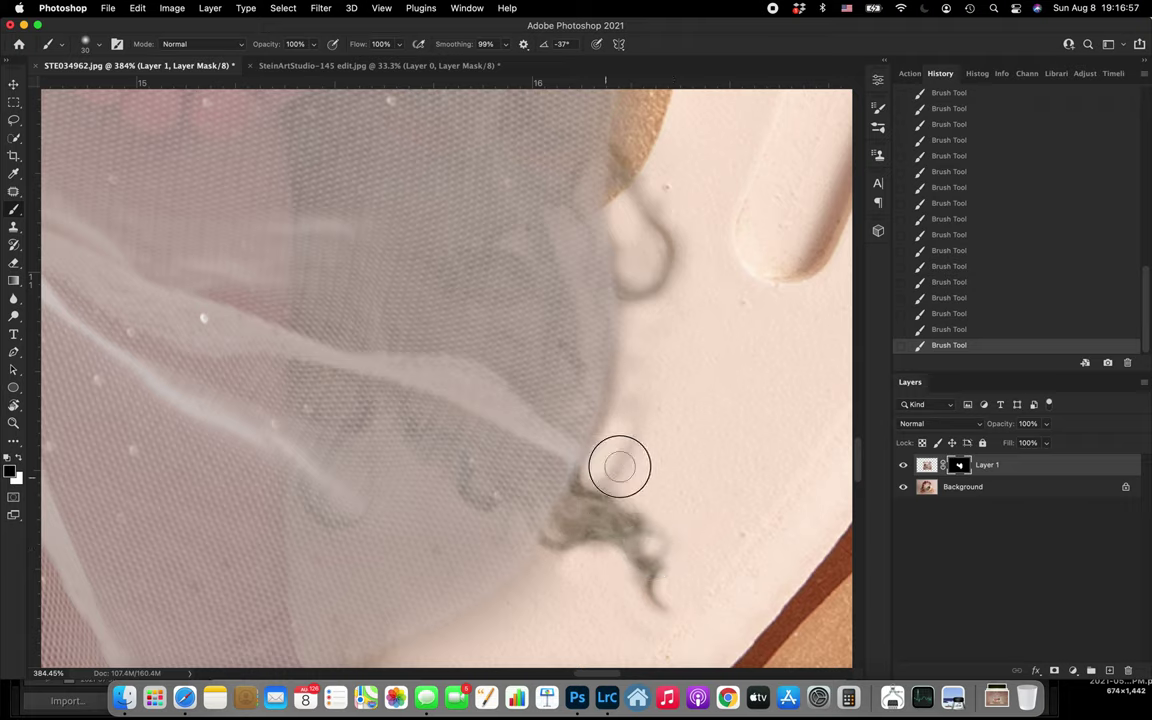
pyautogui.moveTo(602, 469)
pyautogui.mouseDown()
pyautogui.moveTo(630, 310)
pyautogui.moveTo(617, 395)
pyautogui.mouseUp()
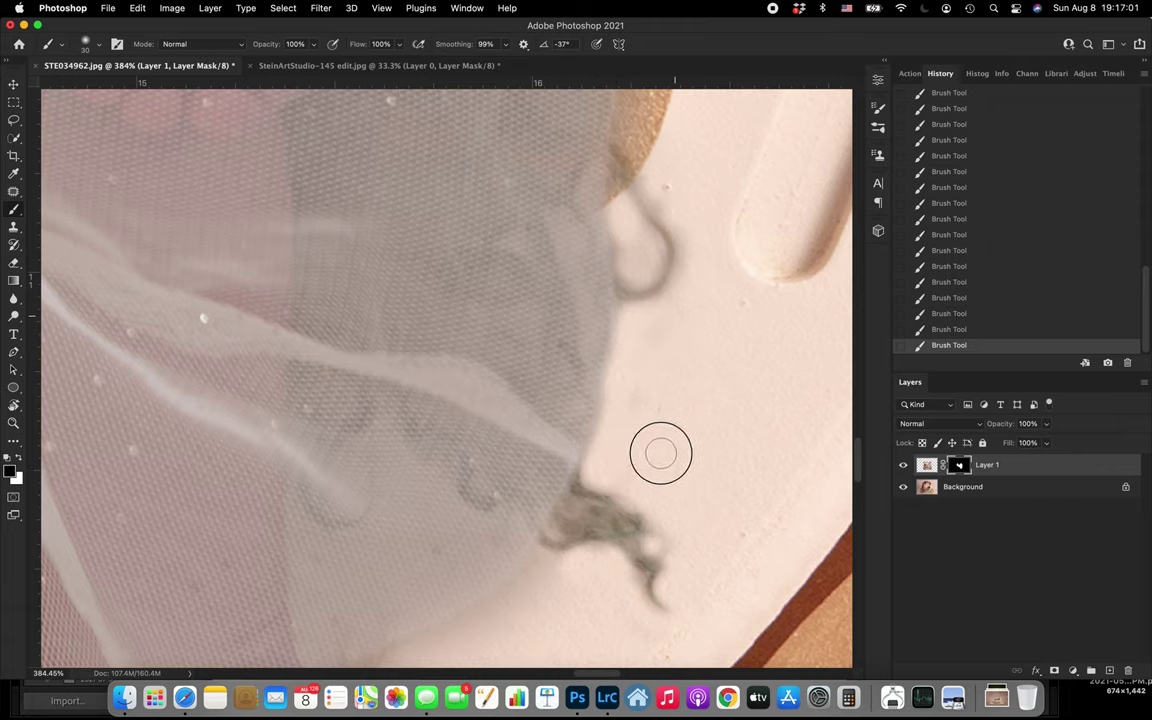
# - Mask out the background haze inside the wool curl beneath the baby's foot with a 30 px black brush
pyautogui.scroll(-5, 650, 496)
pyautogui.scroll(-5, 640, 505)
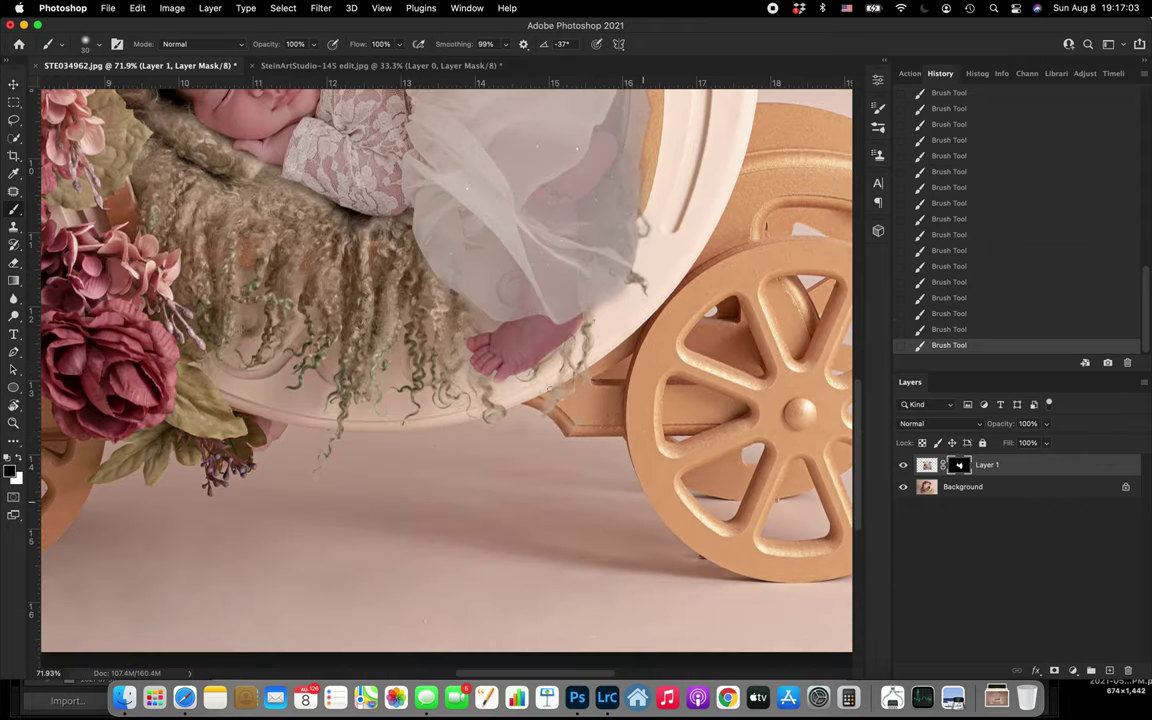
pyautogui.scroll(5, 553, 378)
pyautogui.scroll(2, 528, 334)
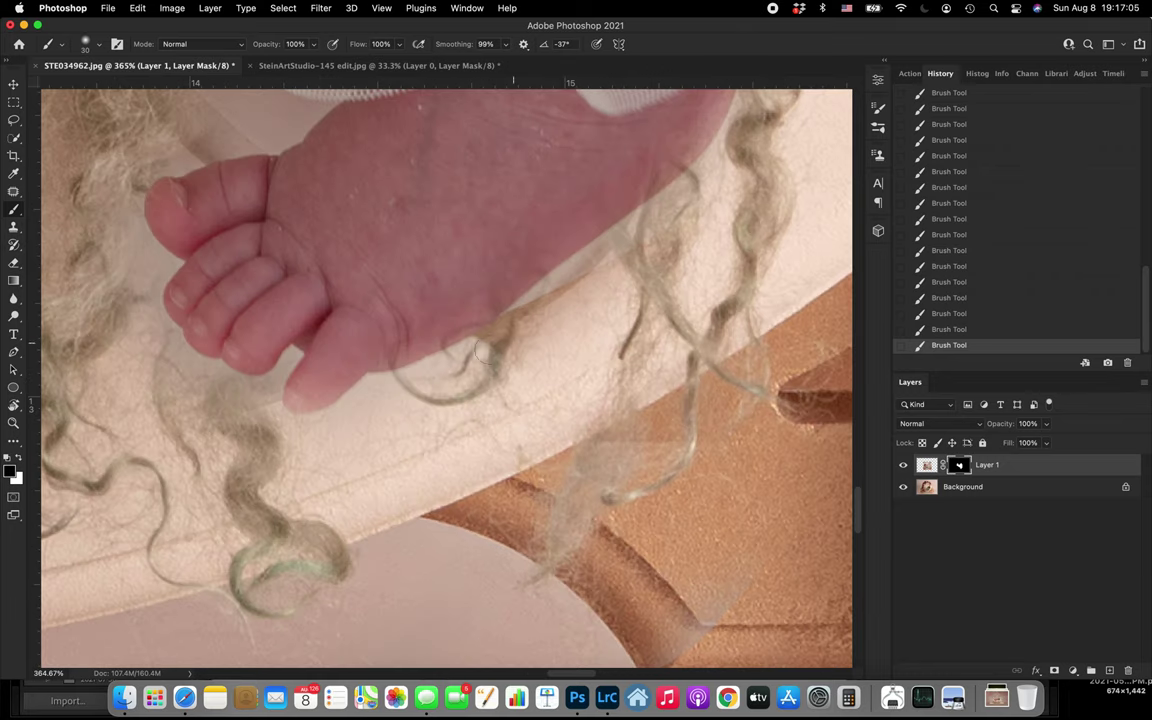
pyautogui.moveTo(394, 388)
pyautogui.mouseDown()
pyautogui.moveTo(380, 389)
pyautogui.moveTo(403, 358)
pyautogui.mouseUp()
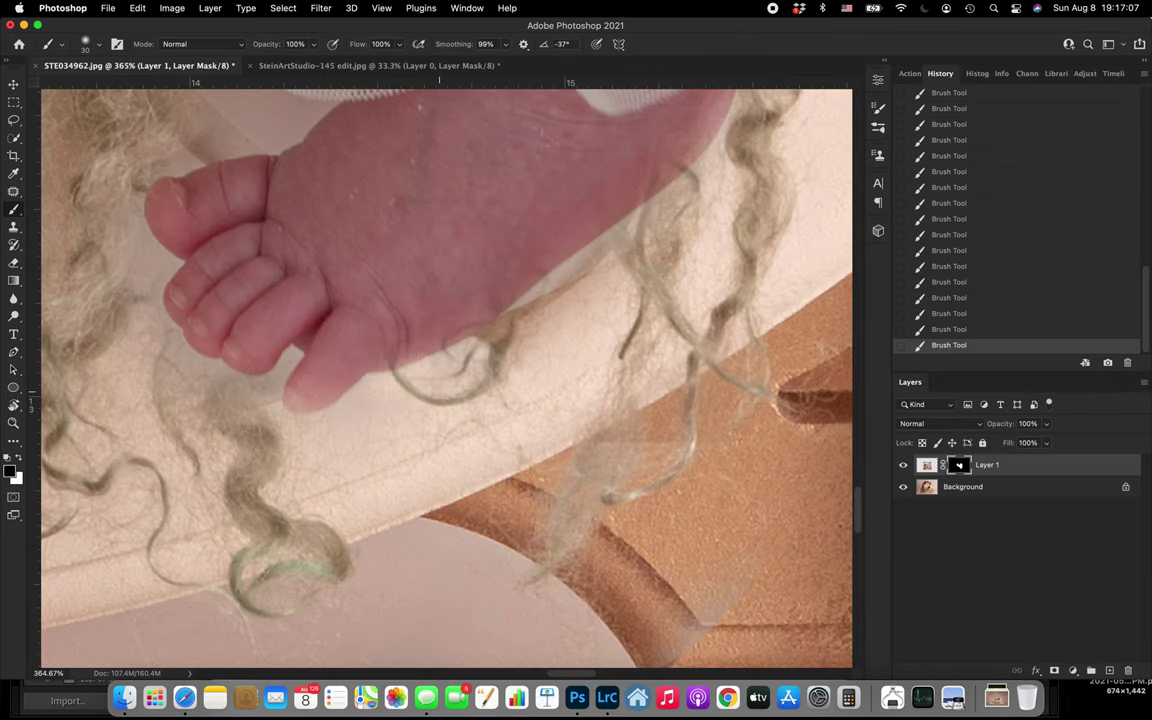
# - Restore the foot's lower edge beside the smallest toe by painting white on the mask with a 9 px brush
pyautogui.scroll(2, 405, 347)
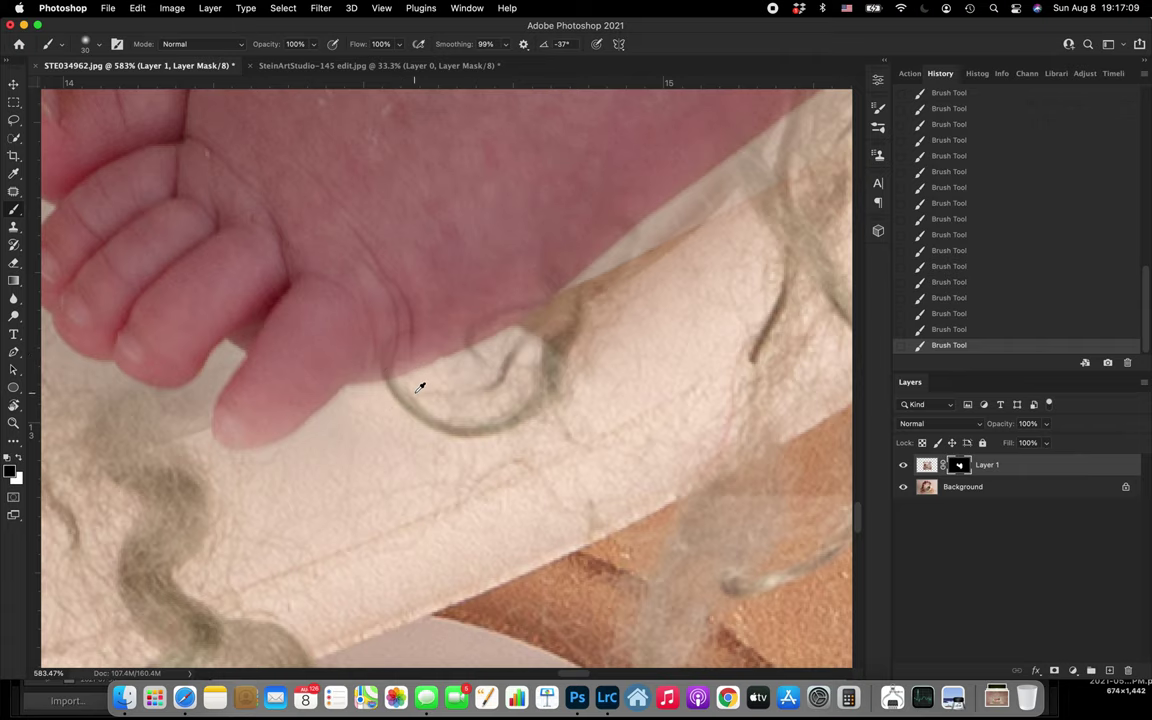
pyautogui.scroll(2, 420, 387)
pyautogui.press('p')
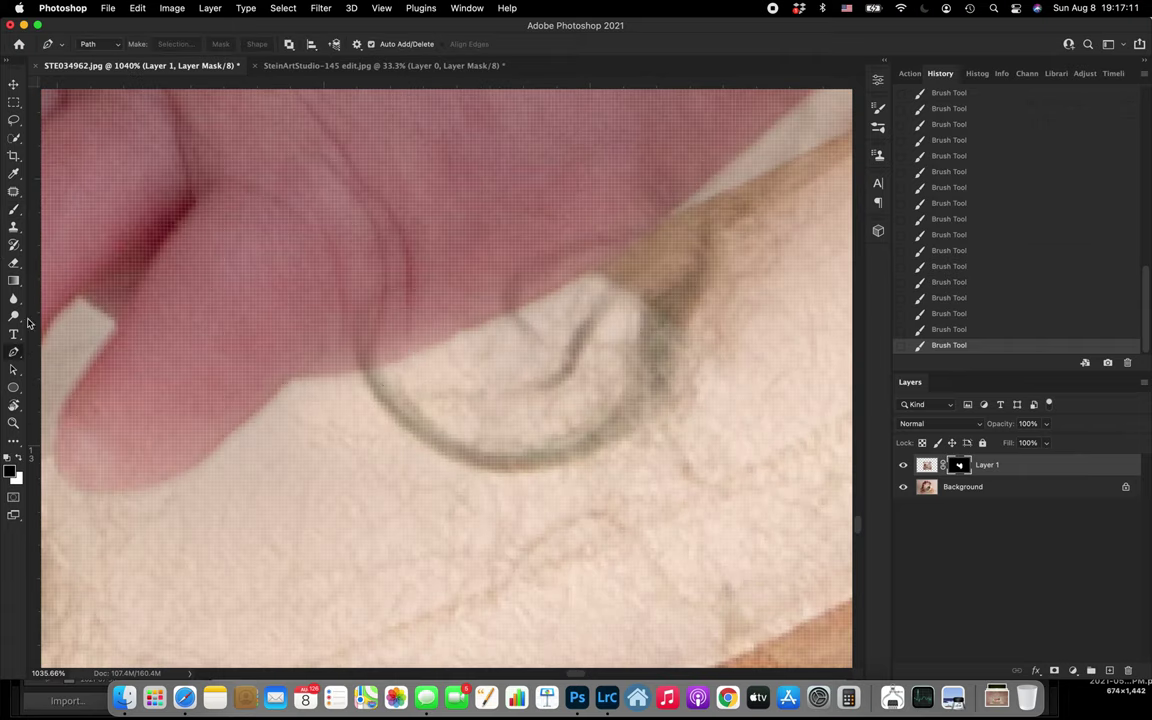
pyautogui.click(14, 212)
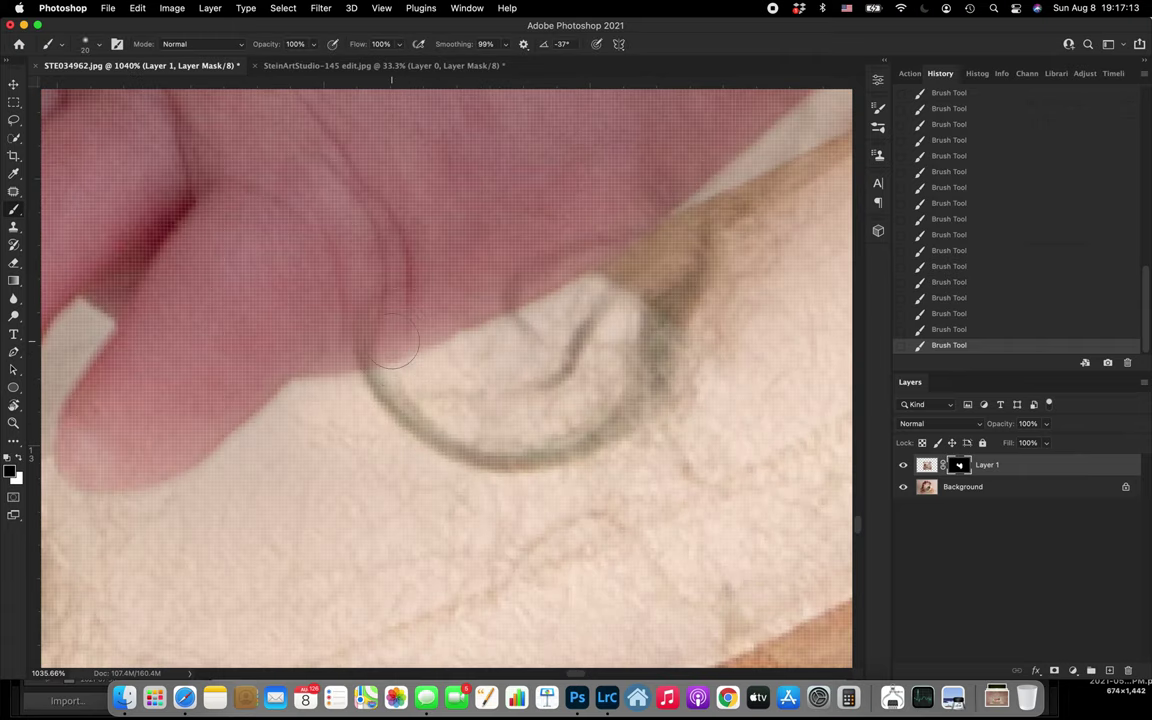
pyautogui.click(326, 360)
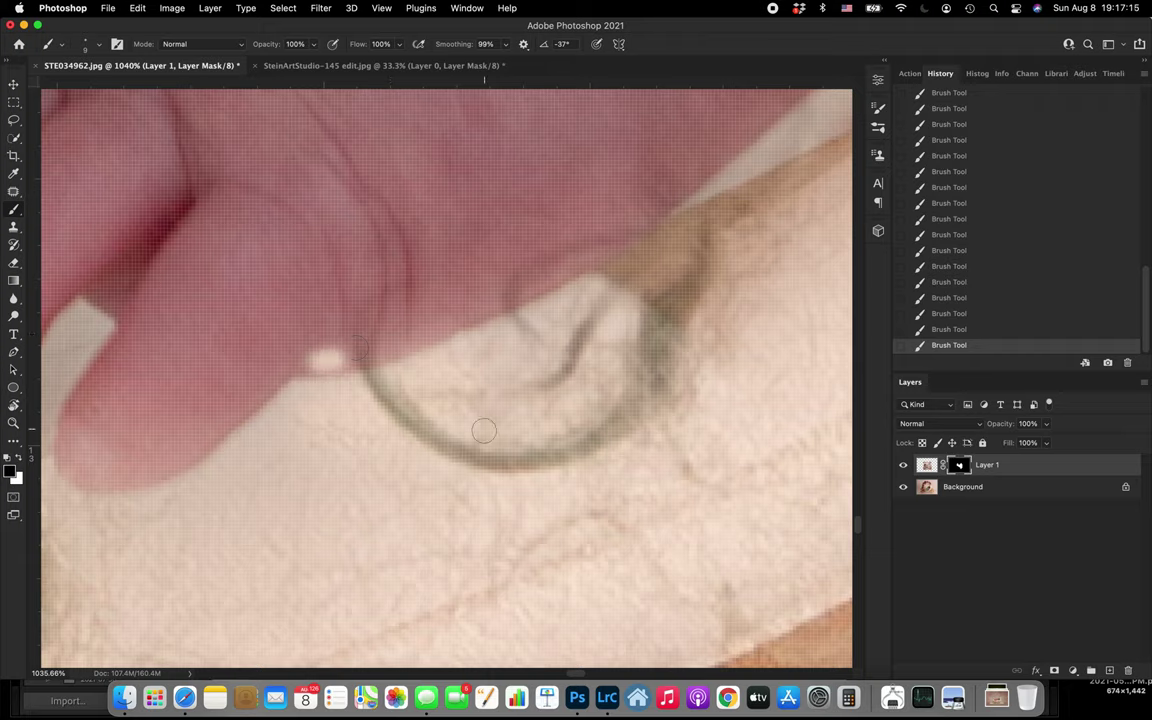
pyautogui.click(953, 330)
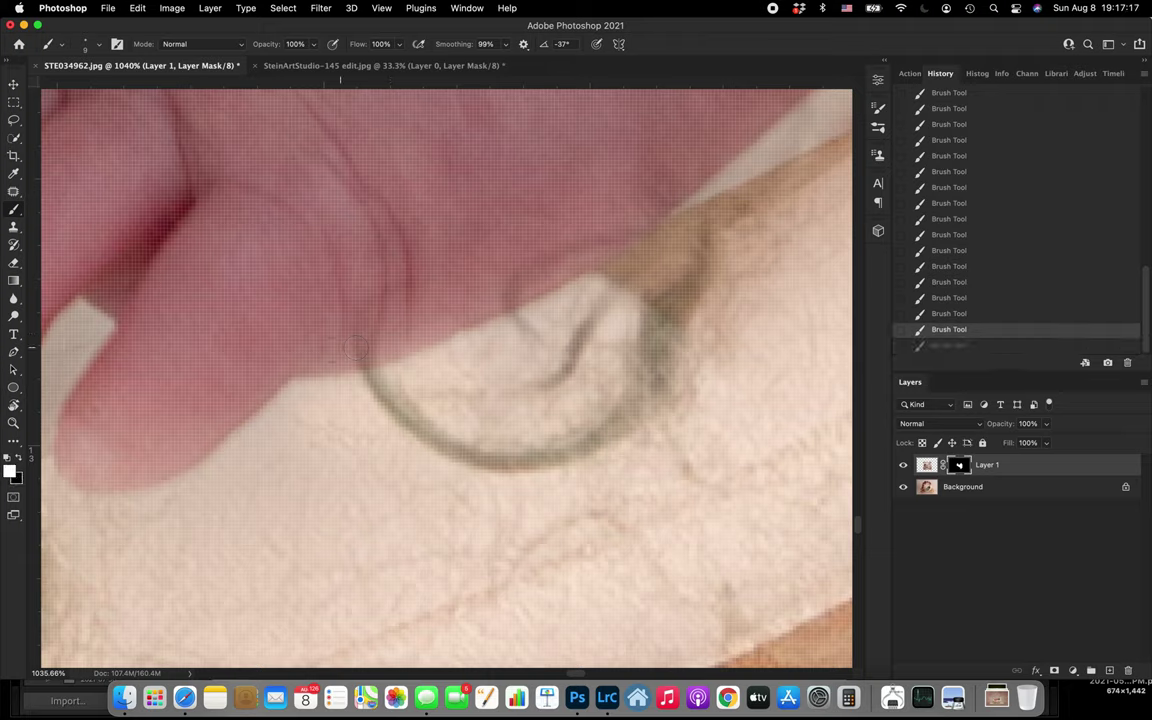
pyautogui.moveTo(290, 335)
pyautogui.mouseDown()
pyautogui.moveTo(352, 363)
pyautogui.moveTo(458, 329)
pyautogui.moveTo(590, 262)
pyautogui.moveTo(530, 278)
pyautogui.mouseUp()
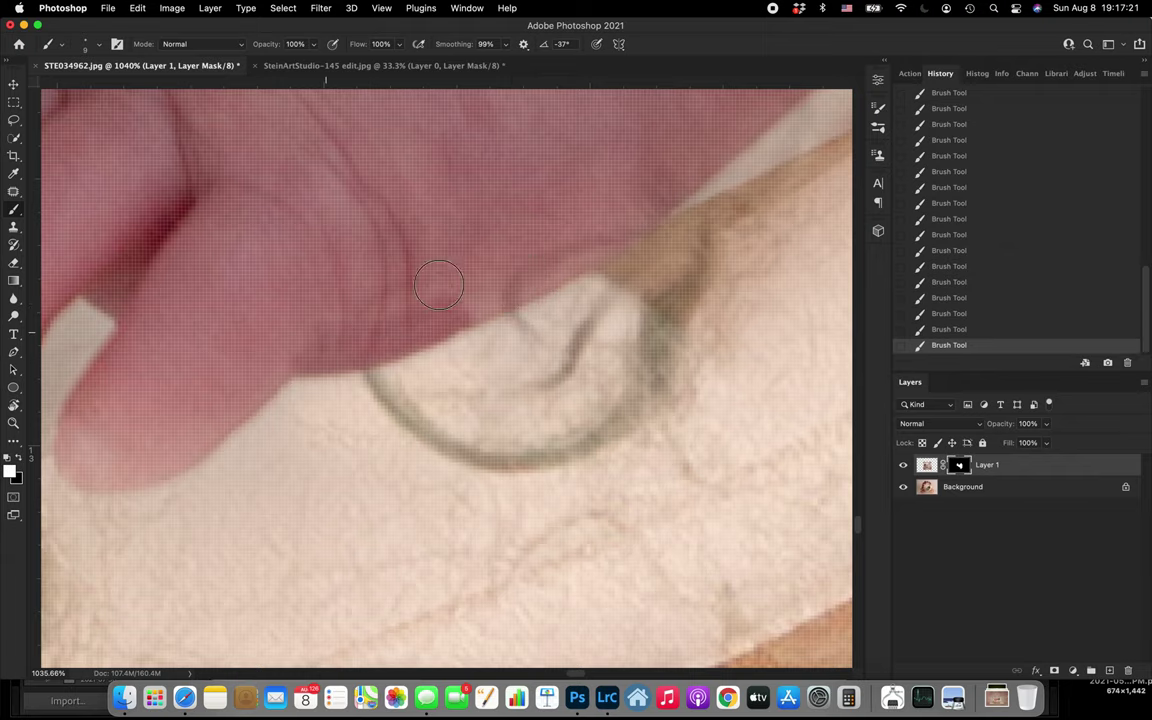
# - Restore the foot's lower edge from the sole toward the heel by painting white on the mask
pyautogui.moveTo(486, 315)
pyautogui.mouseDown()
pyautogui.moveTo(612, 263)
pyautogui.moveTo(717, 169)
pyautogui.mouseUp()
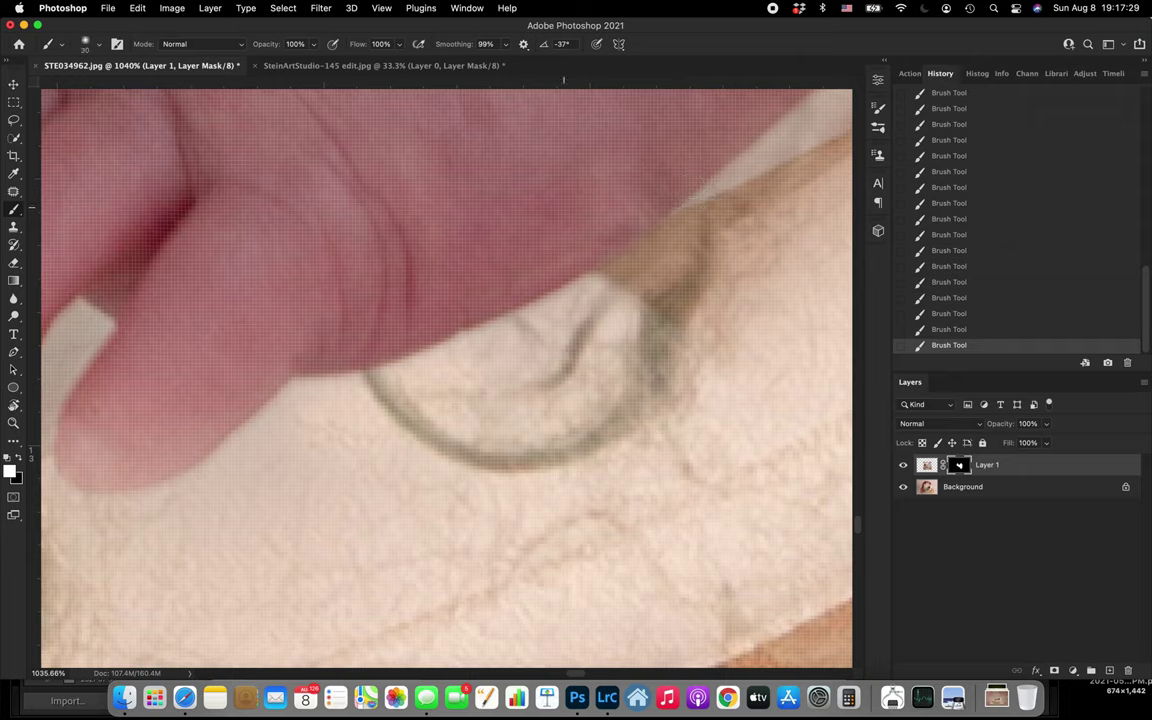
# - Try to restore the area beneath the smallest toe by painting white on the mask with a 10 px brush
pyautogui.hscroll(3, 598, 188)
pyautogui.press('[')
pyautogui.press('[')
pyautogui.press('[')
pyautogui.press('[')
pyautogui.press('[')
pyautogui.moveTo(243, 394); pyautogui.dragTo(158, 463)
pyautogui.moveTo(234, 426)
pyautogui.mouseDown()
pyautogui.moveTo(170, 466)
pyautogui.moveTo(70, 568)
pyautogui.mouseUp()
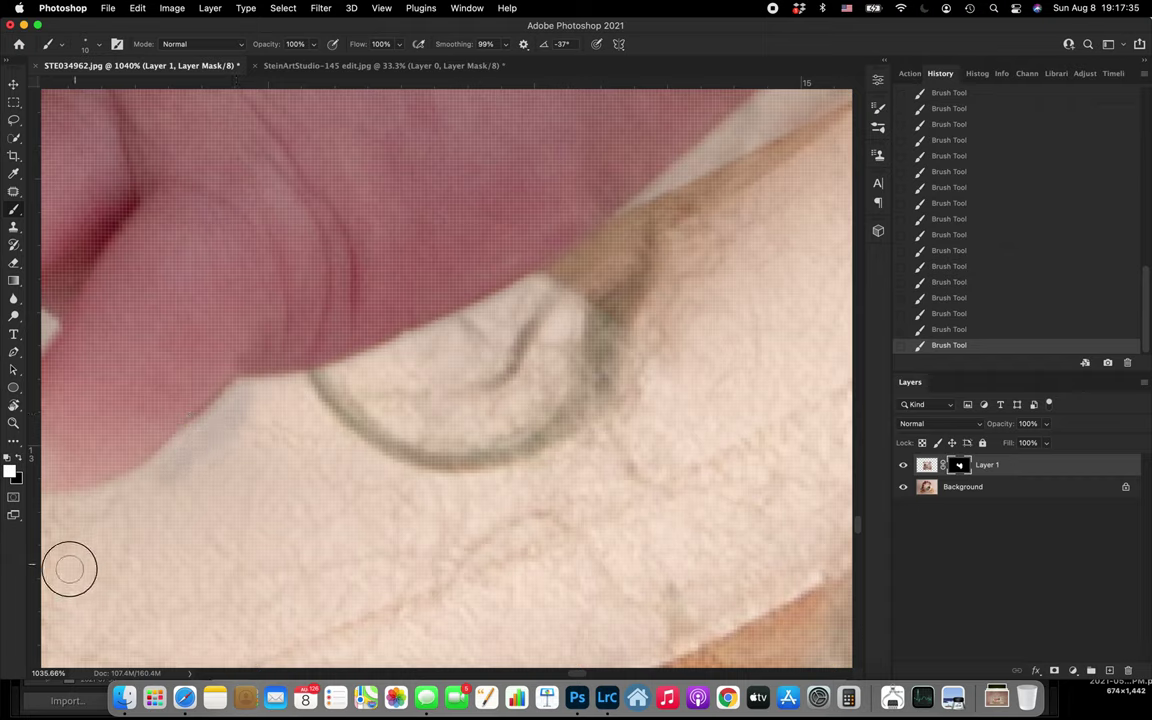
pyautogui.moveTo(247, 395)
pyautogui.mouseDown()
pyautogui.moveTo(309, 391)
pyautogui.moveTo(283, 392)
pyautogui.moveTo(299, 389)
pyautogui.moveTo(446, 558)
pyautogui.mouseUp()
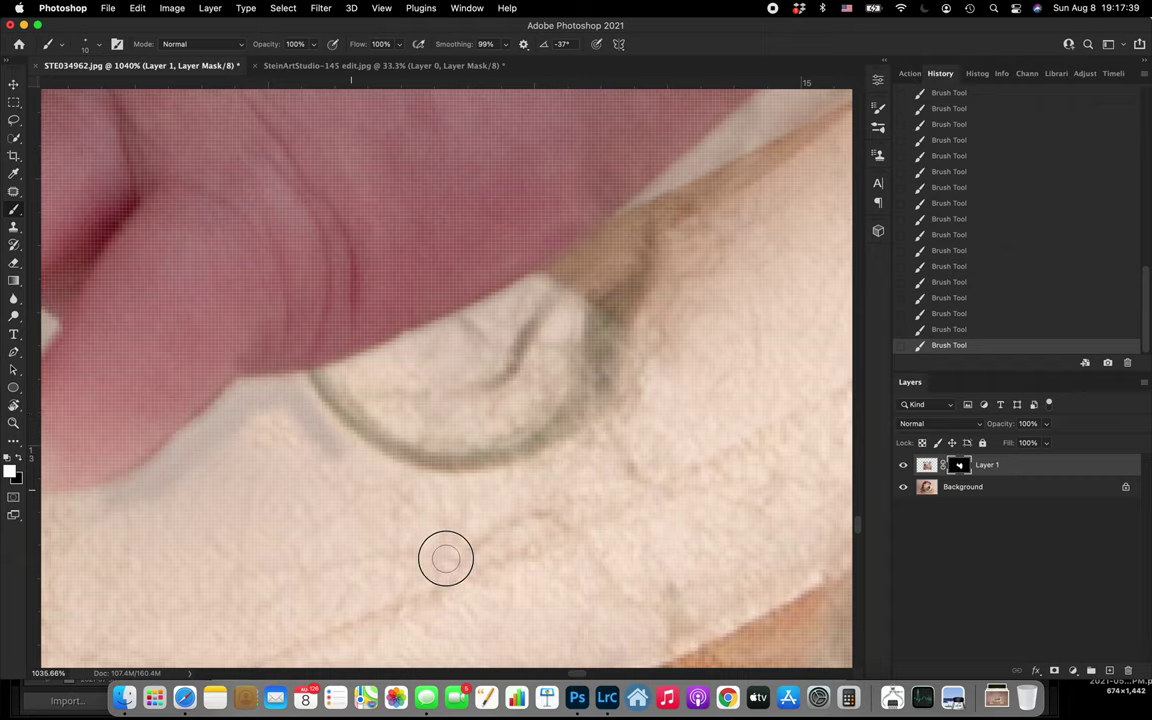
# - Try painting a broader white area on the mask below the foot and across the carriage rim with a 35 px brush
pyautogui.press(']')
pyautogui.press(']')
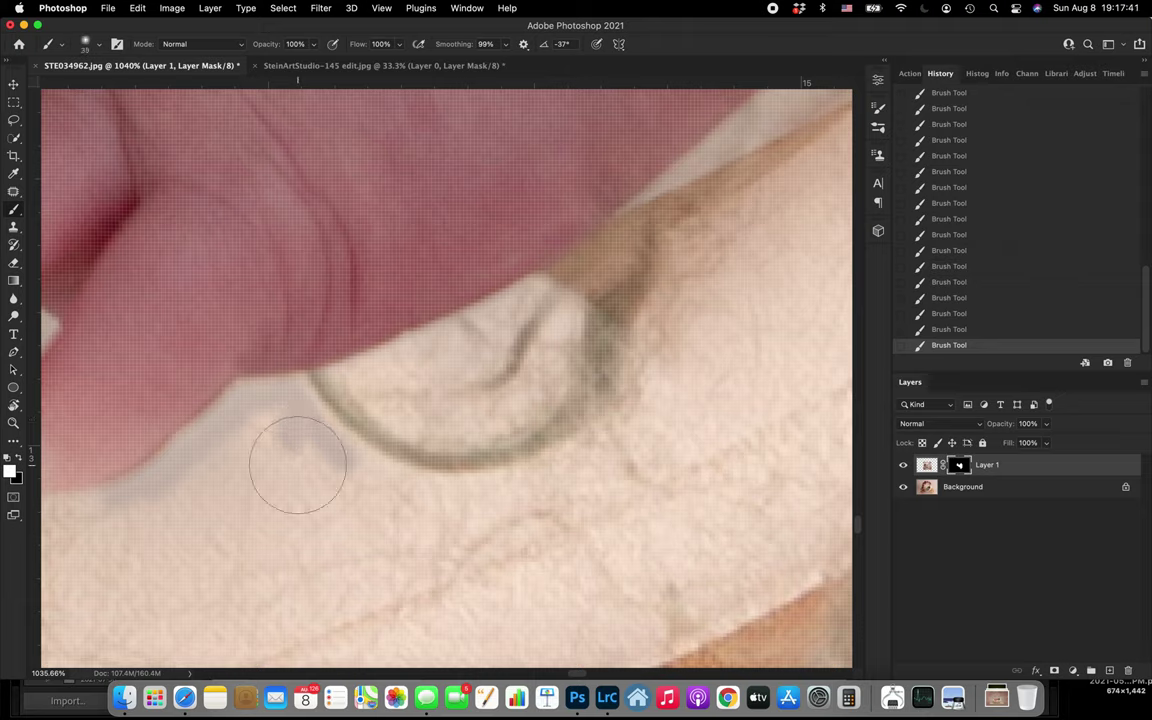
pyautogui.moveTo(296, 476)
pyautogui.mouseDown()
pyautogui.moveTo(193, 540)
pyautogui.moveTo(206, 496)
pyautogui.moveTo(161, 566)
pyautogui.moveTo(393, 553)
pyautogui.moveTo(324, 468)
pyautogui.moveTo(390, 490)
pyautogui.mouseUp()
pyautogui.moveTo(490, 580)
pyautogui.mouseDown()
pyautogui.moveTo(679, 594)
pyautogui.moveTo(343, 557)
pyautogui.moveTo(502, 539)
pyautogui.moveTo(714, 474)
pyautogui.moveTo(759, 438)
pyautogui.mouseUp()
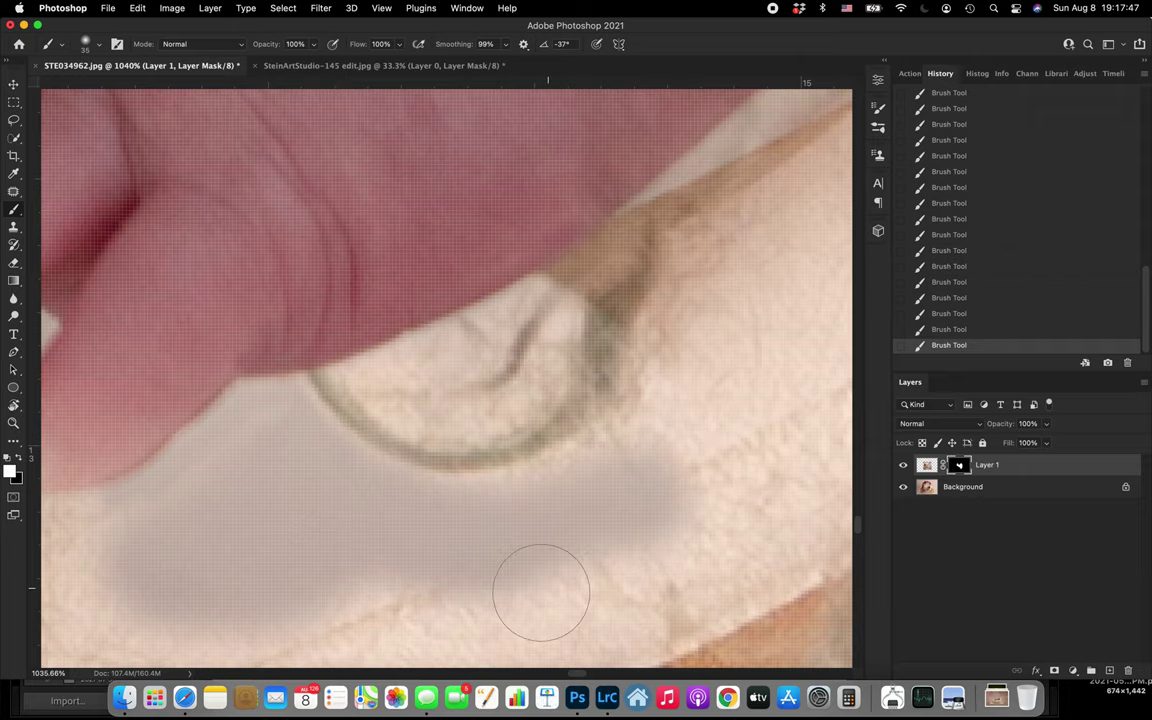
pyautogui.scroll(-10, 540, 596)
pyautogui.scroll(-3, 540, 594)
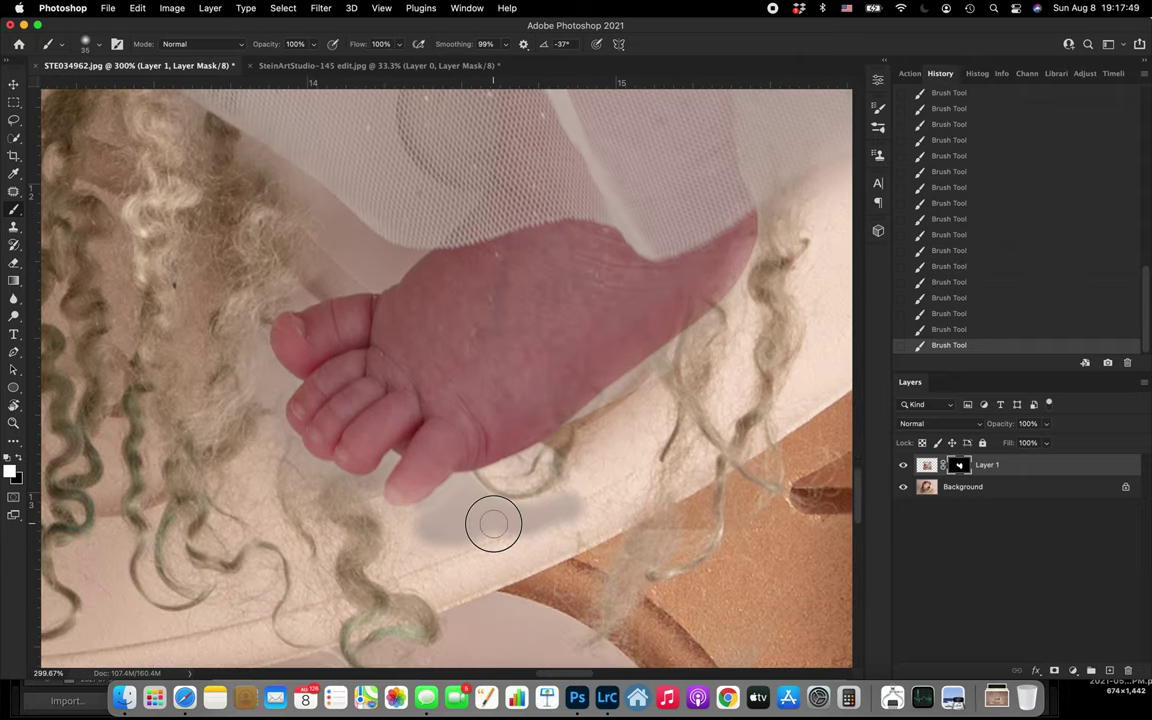
pyautogui.moveTo(458, 574)
pyautogui.mouseDown()
pyautogui.moveTo(644, 557)
pyautogui.moveTo(671, 576)
pyautogui.moveTo(590, 612)
pyautogui.mouseUp()
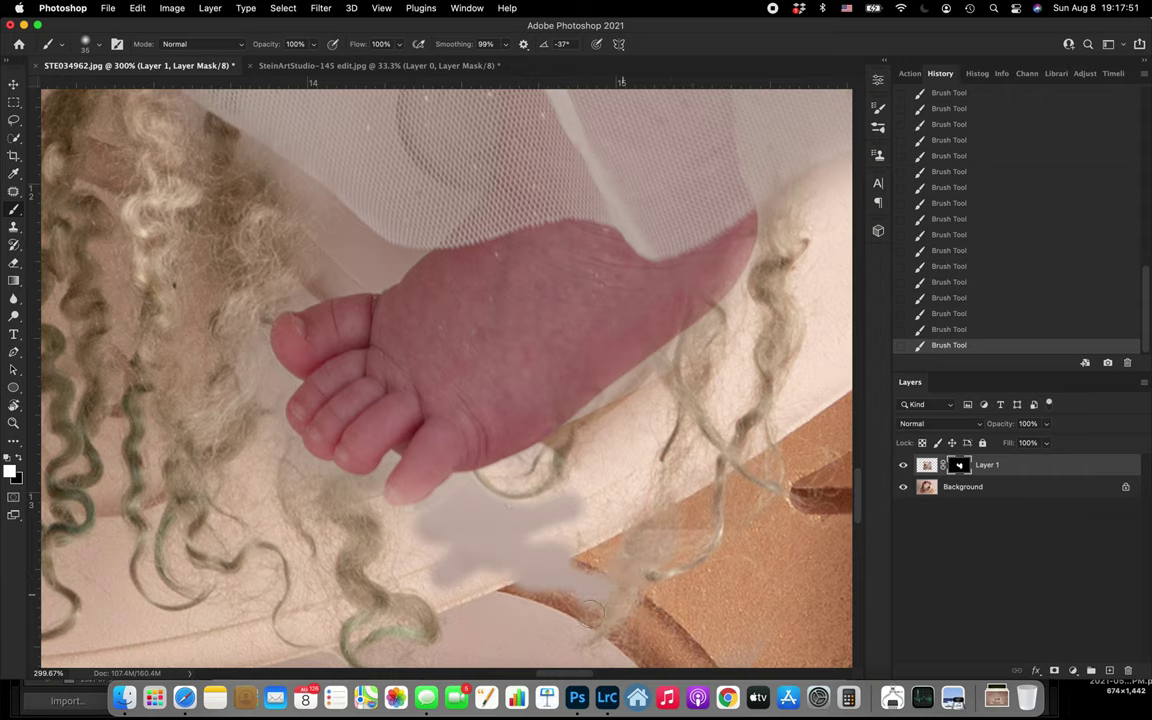
# - Step back through the brush history to remove the white mask strokes beneath the foot
pyautogui.click(960, 234)
pyautogui.click(955, 219)
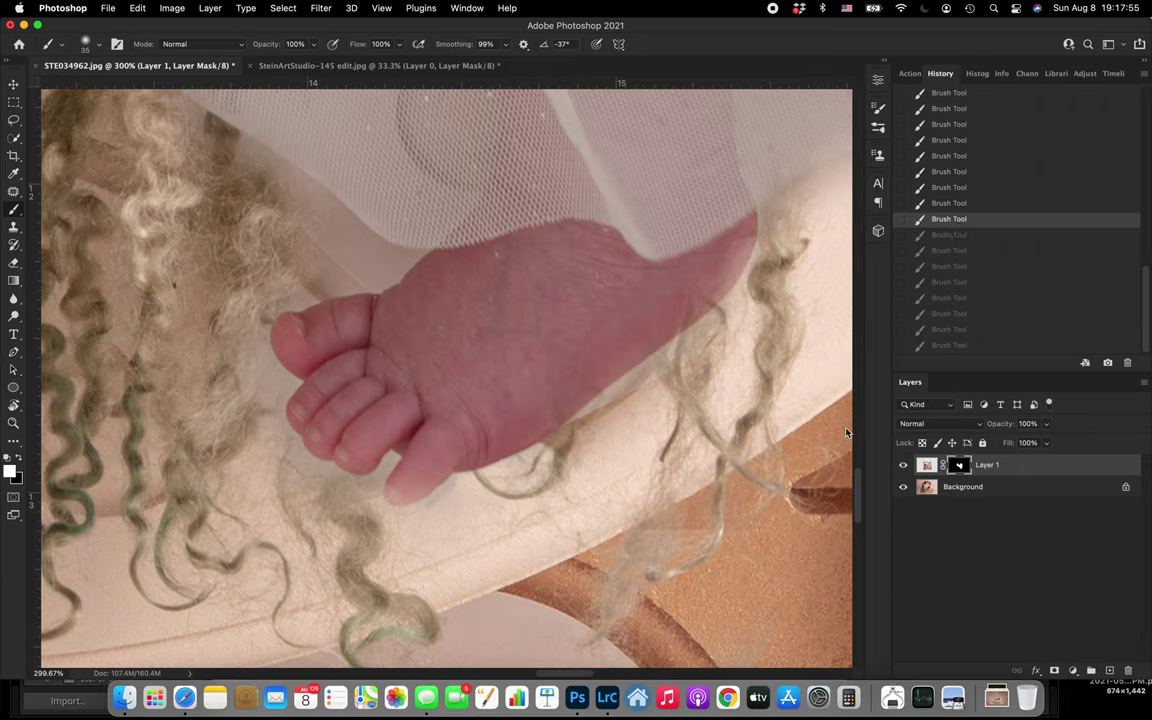
pyautogui.click(940, 203)
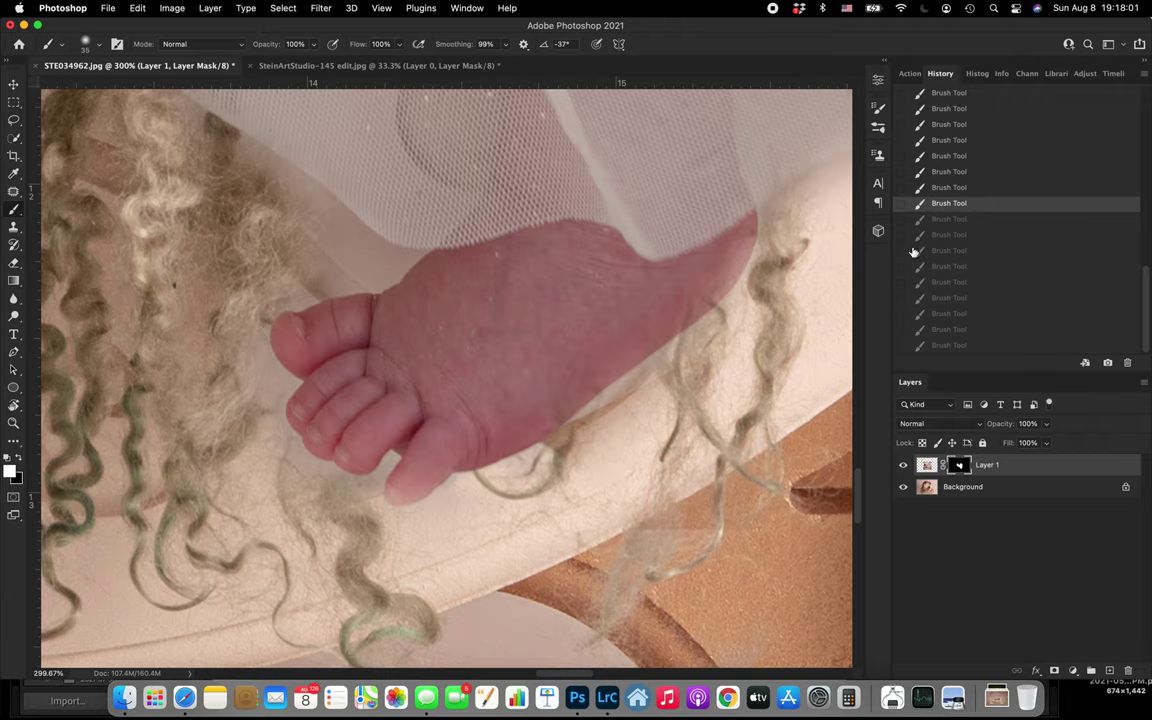
# - Mask out the haze around and beneath the smallest toe with black, using 35 px and 20 px brushes
pyautogui.scroll(5, 525, 384)
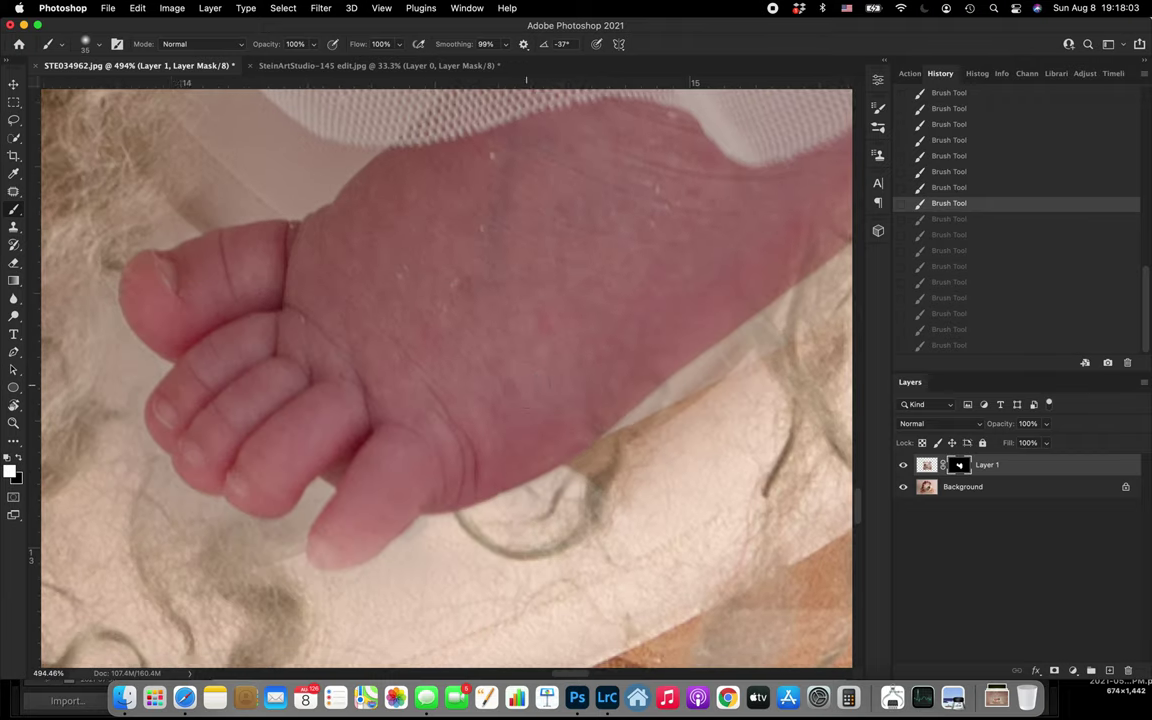
pyautogui.scroll(-3, 525, 388)
pyautogui.click(382, 463)
pyautogui.moveTo(386, 455)
pyautogui.mouseDown()
pyautogui.moveTo(380, 394)
pyautogui.moveTo(424, 413)
pyautogui.mouseUp()
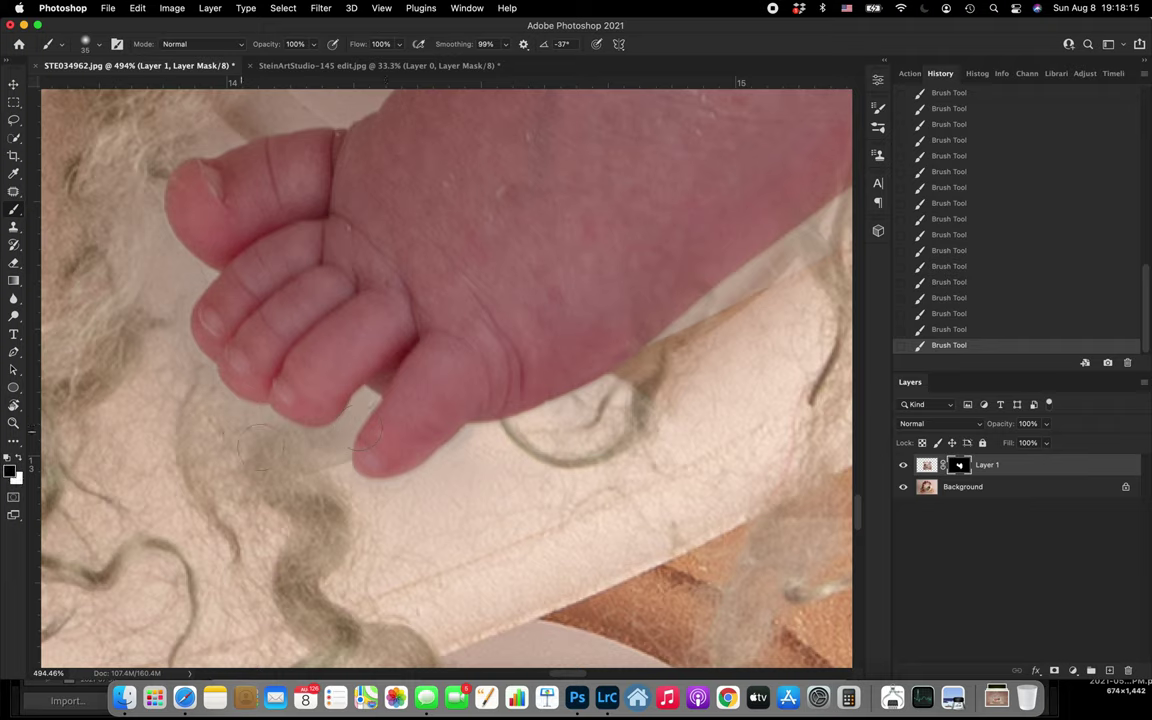
pyautogui.press('[')
pyautogui.press('[')
pyautogui.moveTo(342, 434); pyautogui.dragTo(365, 401)
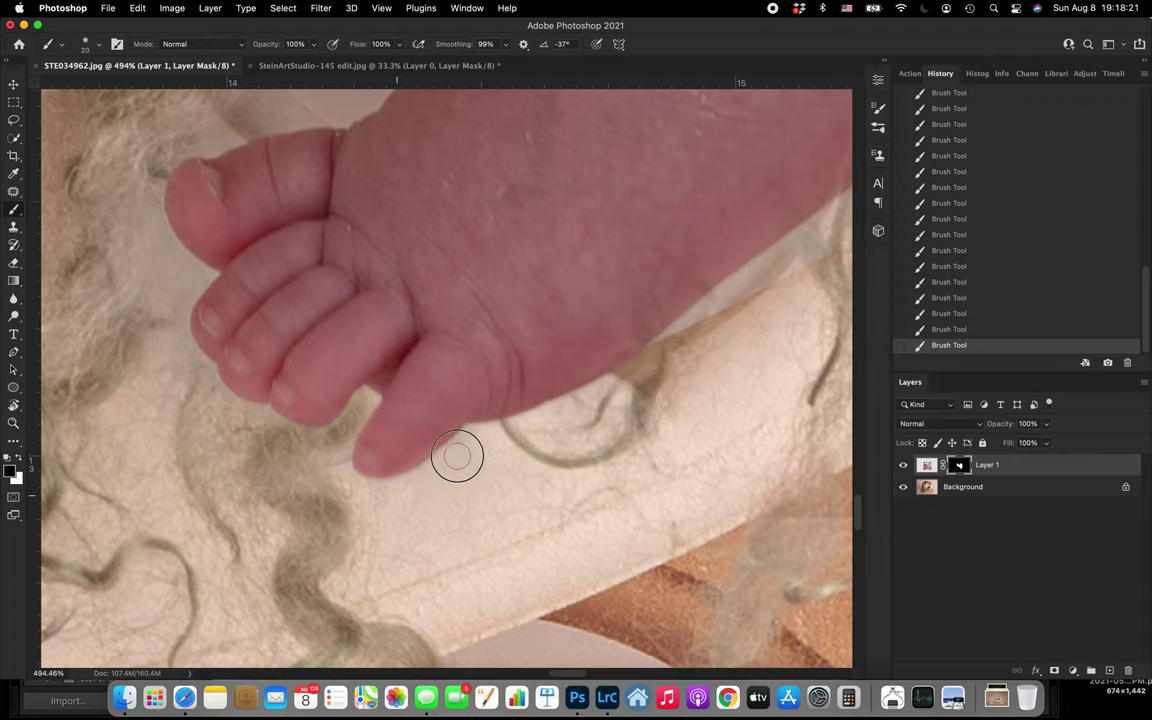
pyautogui.moveTo(472, 437)
pyautogui.mouseDown()
pyautogui.moveTo(538, 438)
pyautogui.moveTo(571, 420)
pyautogui.moveTo(540, 437)
pyautogui.mouseUp()
# - Mask out the leftover backdrop between the sole's lower edge and the wool curls with a 20 px black brush
pyautogui.hscroll(4, 590, 417)
pyautogui.scroll(2, 590, 417)
pyautogui.hscroll(3, 589, 417)
pyautogui.scroll(2, 589, 417)
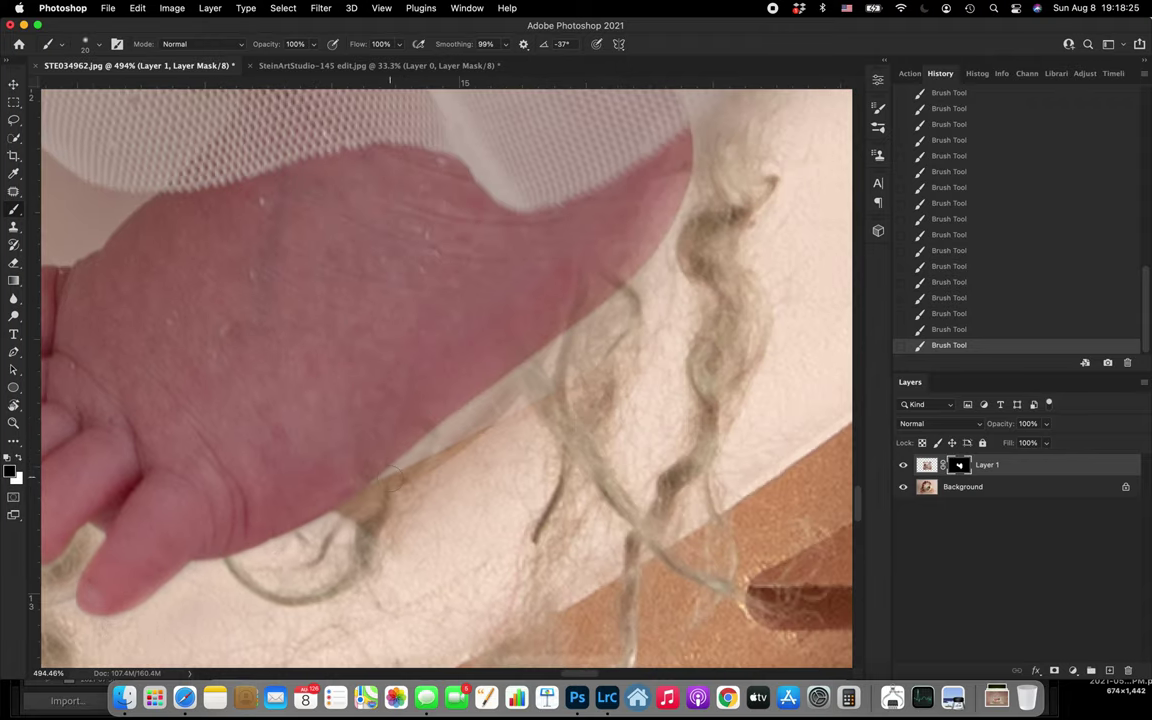
pyautogui.moveTo(393, 483); pyautogui.dragTo(525, 386)
pyautogui.moveTo(432, 467); pyautogui.dragTo(545, 372)
pyautogui.moveTo(461, 463); pyautogui.dragTo(618, 343)
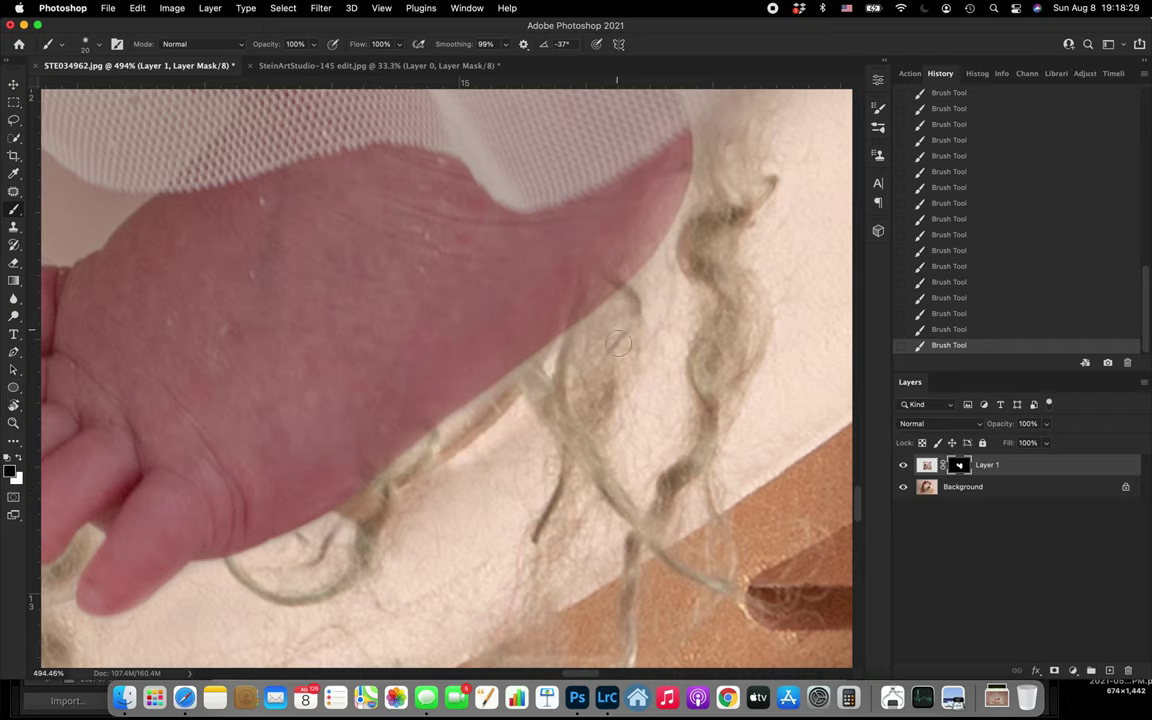
pyautogui.moveTo(511, 388)
pyautogui.mouseDown()
pyautogui.moveTo(678, 265)
pyautogui.moveTo(519, 474)
pyautogui.moveTo(547, 436)
pyautogui.moveTo(379, 512)
pyautogui.moveTo(420, 481)
pyautogui.moveTo(352, 540)
pyautogui.mouseUp()
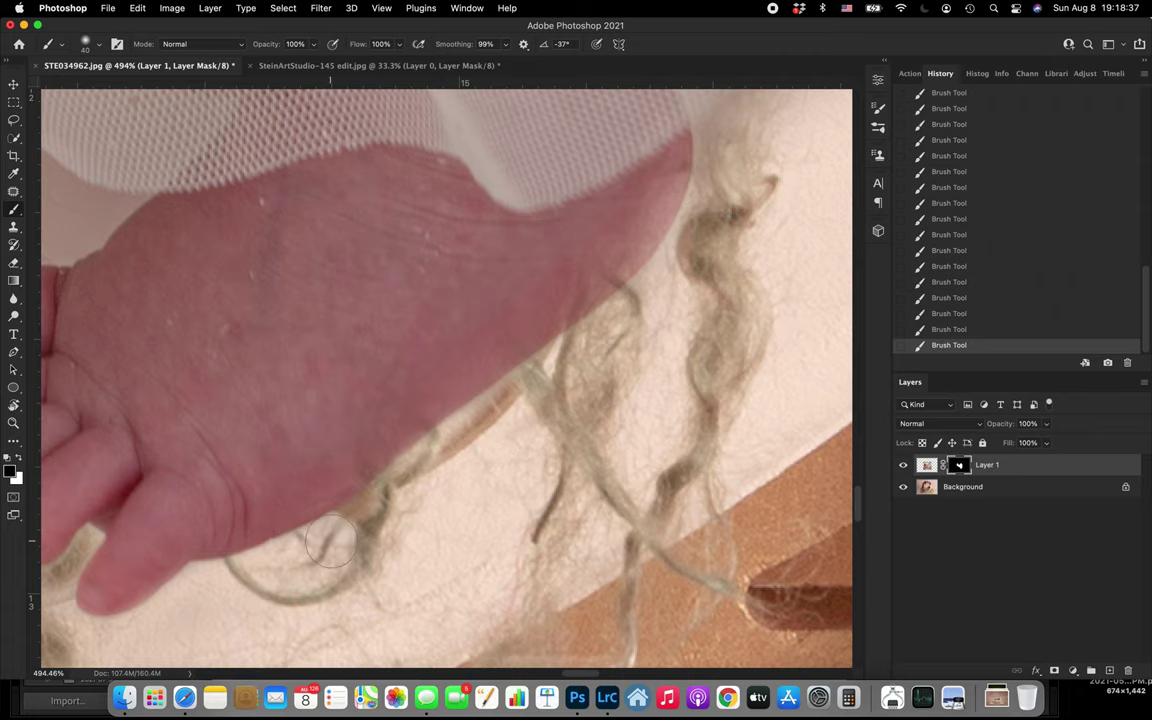
# - Restore the sole and heel edge where the wool curls overlap it by painting white with a 15 px brush
pyautogui.scroll(5, 359, 525)
pyautogui.scroll(2, 367, 415)
pyautogui.scroll(-3, 367, 415)
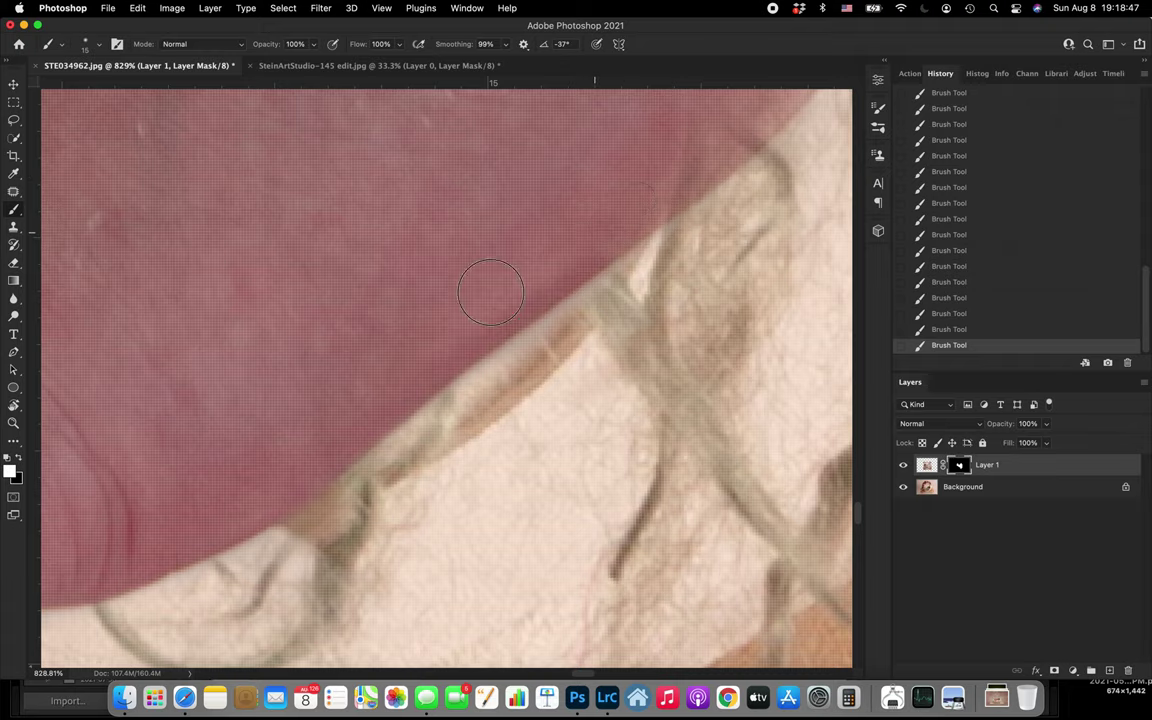
pyautogui.moveTo(578, 263); pyautogui.dragTo(803, 100)
pyautogui.moveTo(727, 150)
pyautogui.mouseDown()
pyautogui.moveTo(516, 347)
pyautogui.moveTo(606, 274)
pyautogui.moveTo(663, 154)
pyautogui.mouseUp()
pyautogui.moveTo(651, 110); pyautogui.dragTo(635, 205)
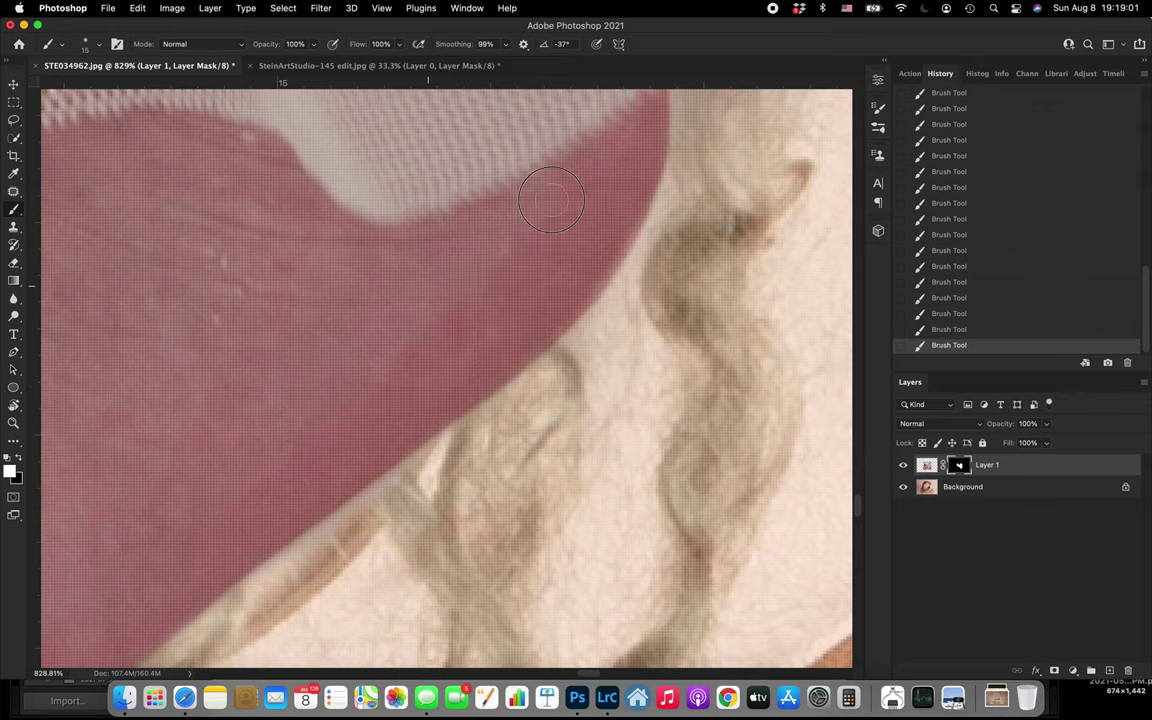
# - Try white and black mask strokes with a 40 px brush beside and over the big toe, and undo them
pyautogui.scroll(-10, 347, 368)
pyautogui.hscroll(-3, 437, 433)
pyautogui.scroll(-4, 364, 399)
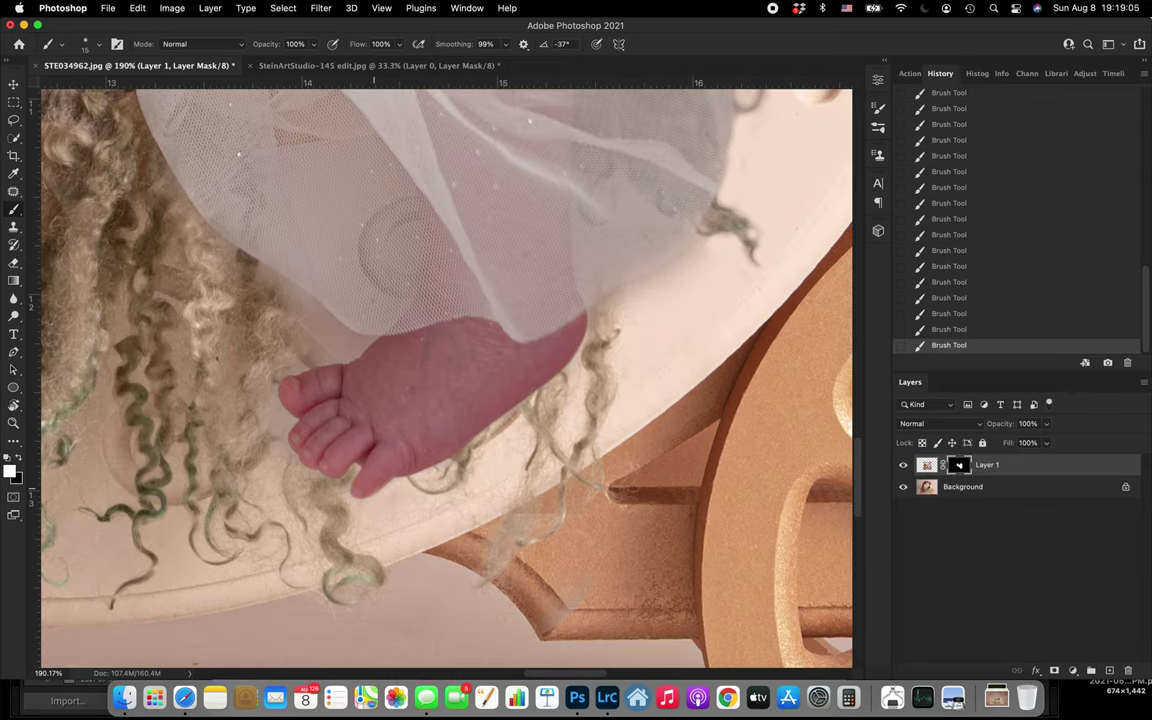
pyautogui.scroll(6, 363, 399)
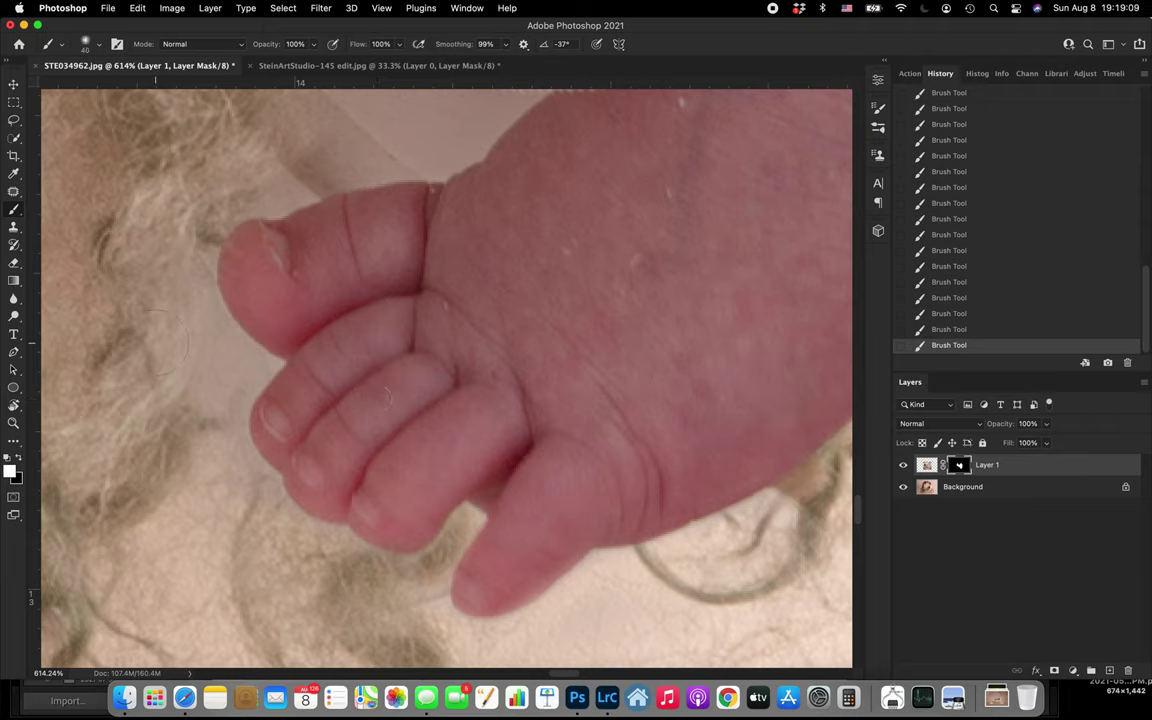
pyautogui.moveTo(155, 263); pyautogui.dragTo(125, 237)
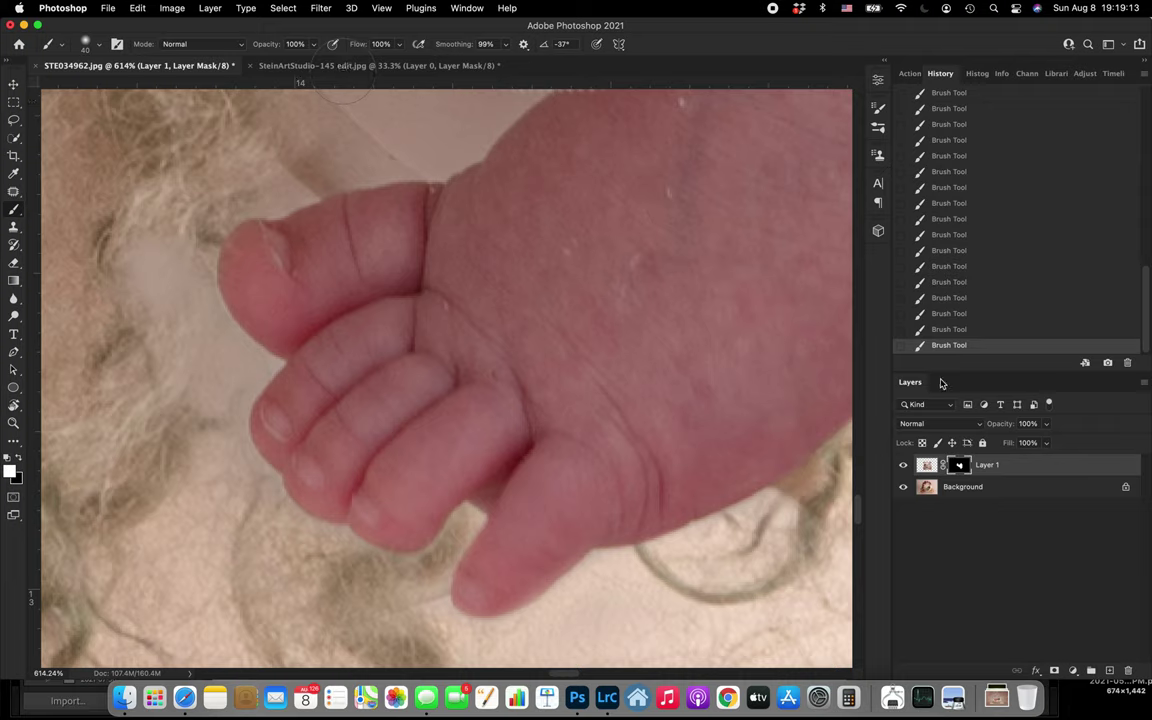
pyautogui.click(955, 329)
pyautogui.press('x')
pyautogui.click(235, 228)
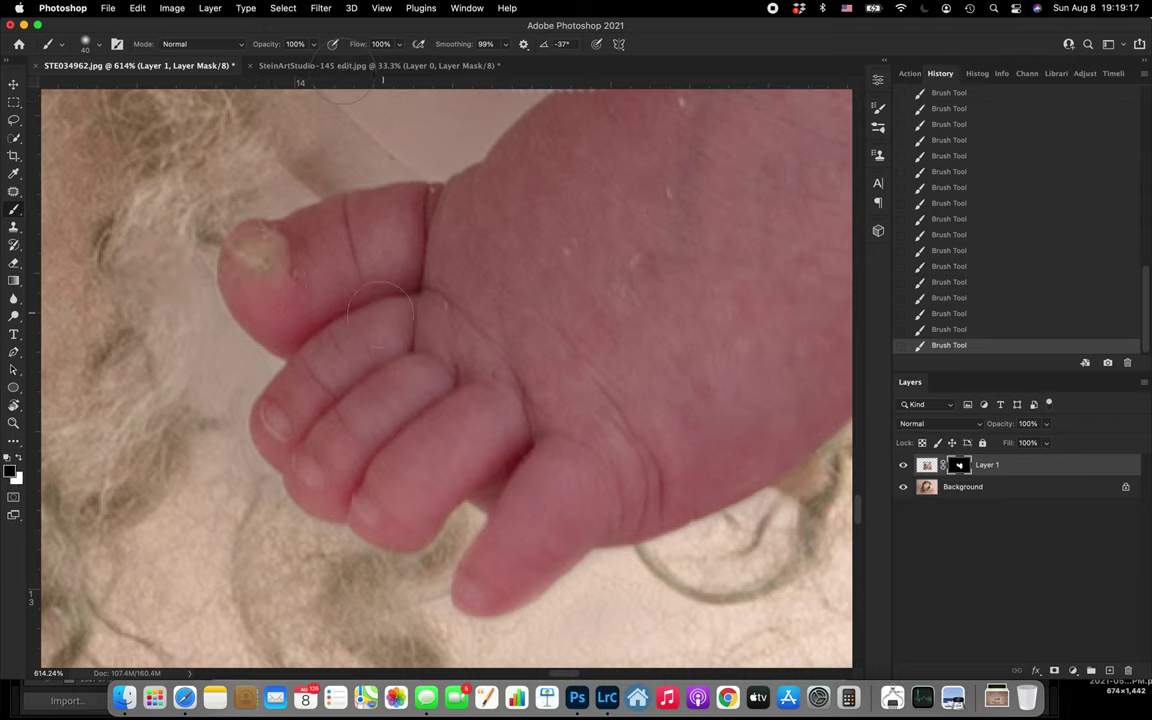
pyautogui.click(943, 334)
pyautogui.press('x')
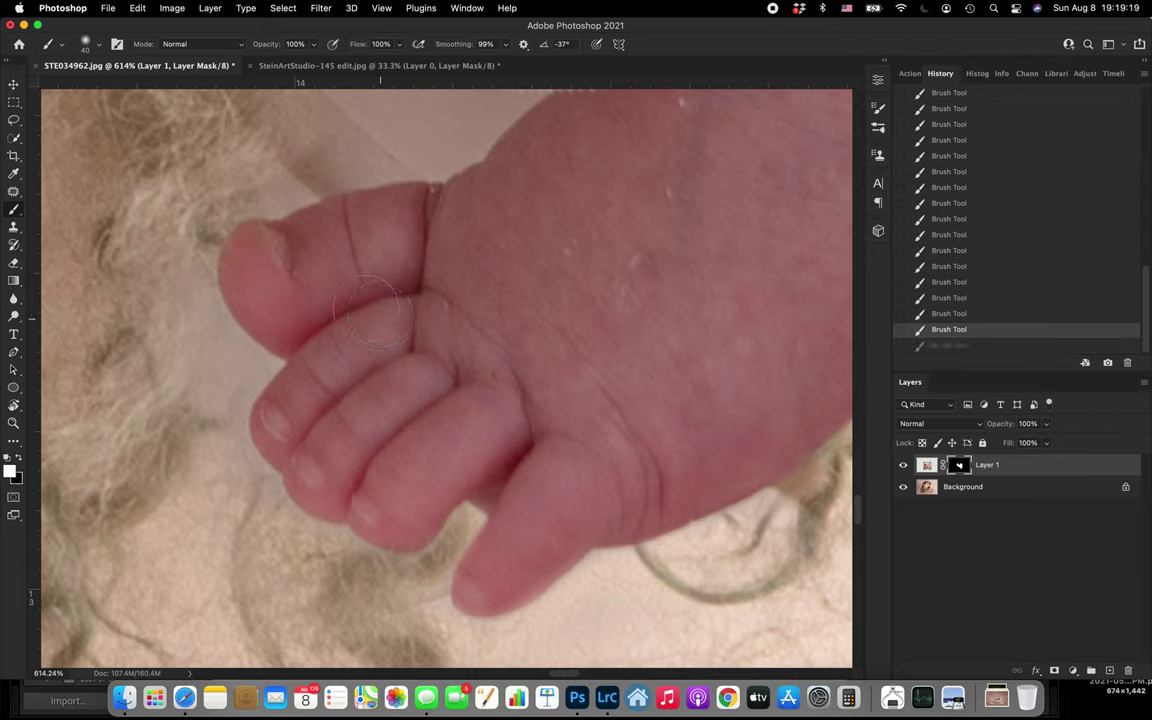
# - Restore the big toe with white, and mask out the haze around the toes and up to the tulle with black
pyautogui.press('super+shift+z')
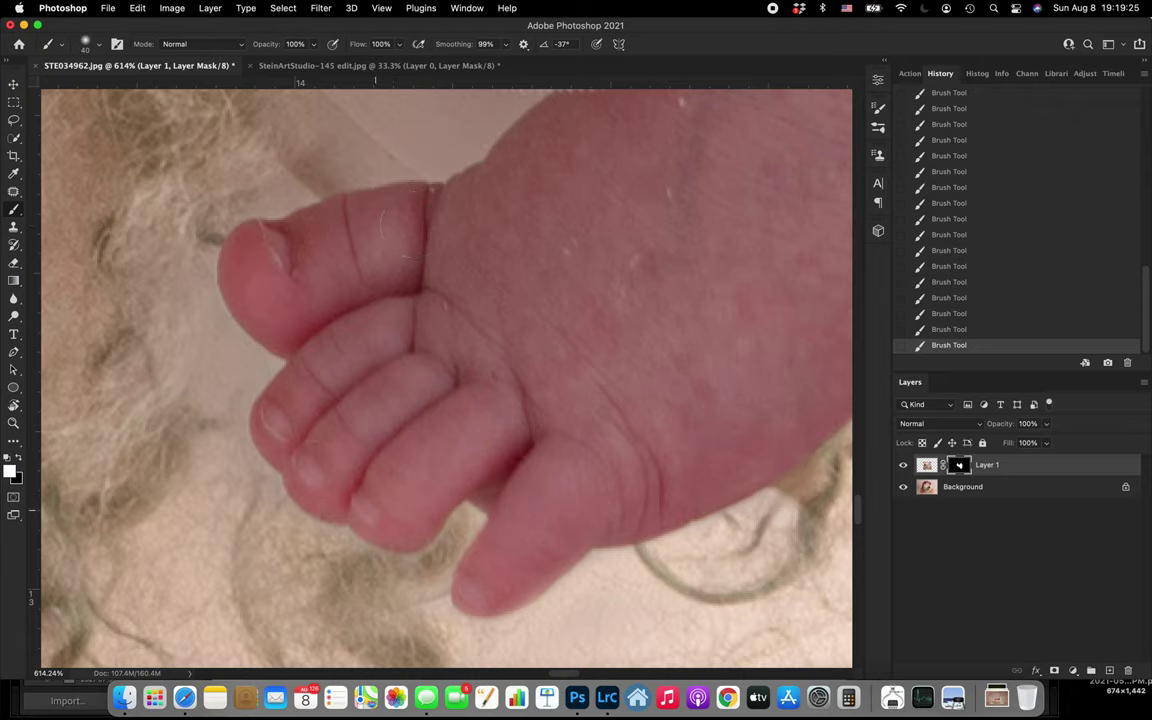
pyautogui.press('x')
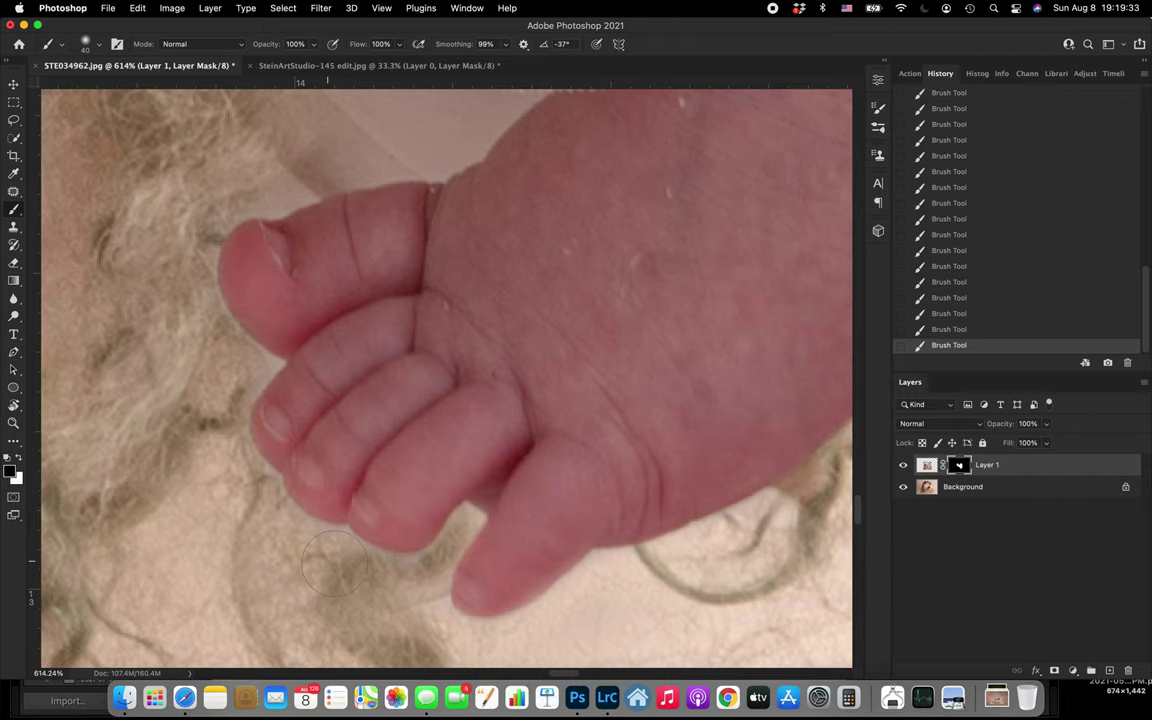
pyautogui.scroll(5, 238, 508)
pyautogui.moveTo(282, 330)
pyautogui.mouseDown()
pyautogui.moveTo(337, 266)
pyautogui.moveTo(388, 262)
pyautogui.moveTo(288, 205)
pyautogui.mouseUp()
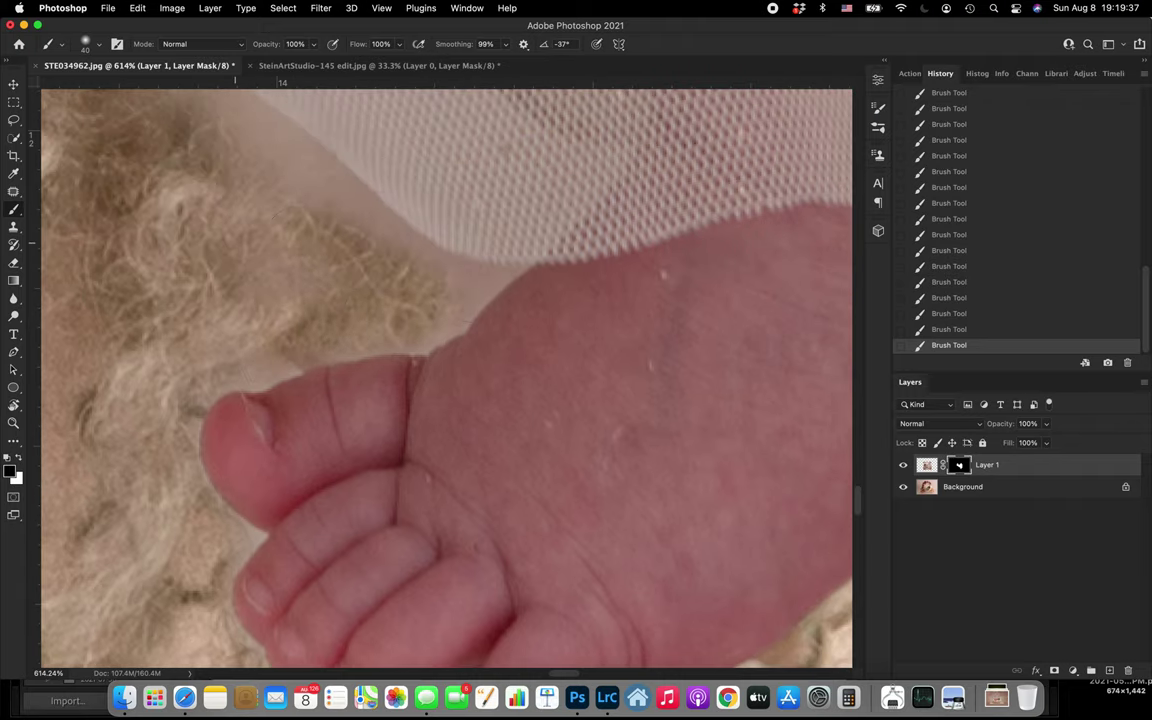
pyautogui.moveTo(241, 170)
pyautogui.mouseDown()
pyautogui.moveTo(290, 175)
pyautogui.moveTo(427, 292)
pyautogui.moveTo(406, 274)
pyautogui.moveTo(459, 289)
pyautogui.mouseUp()
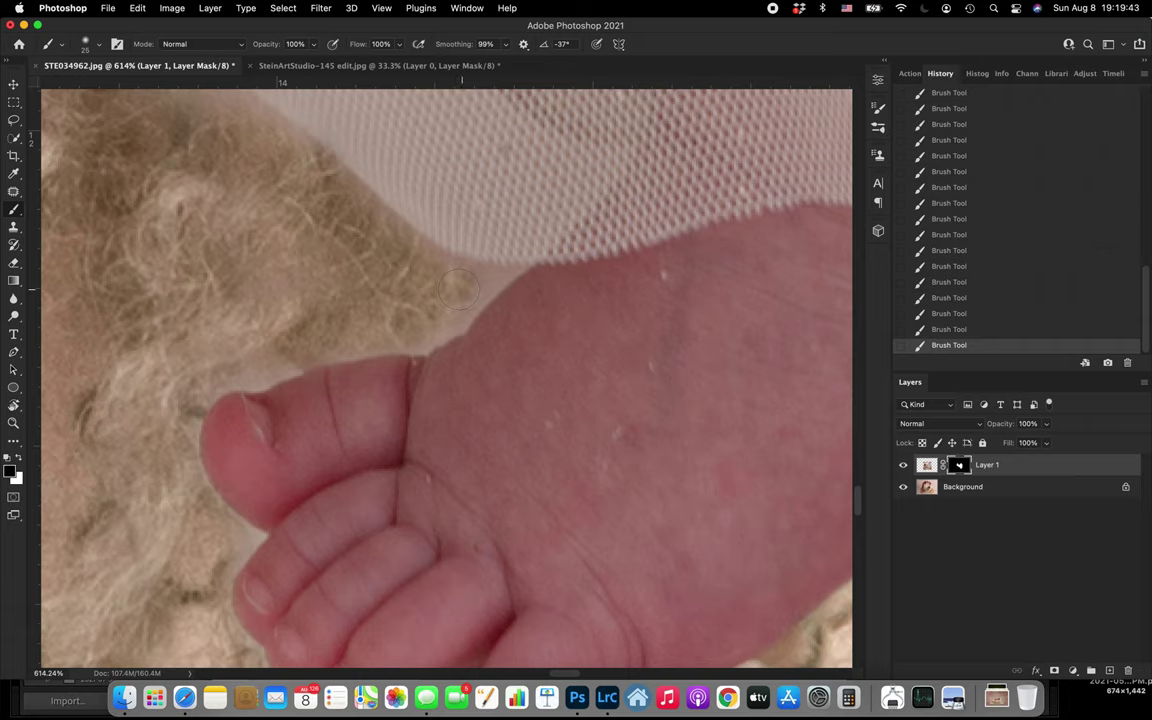
# - Mask out the haze along the tulle's lower edge above the foot with a 35 px black brush
pyautogui.scroll(-5, 230, 275)
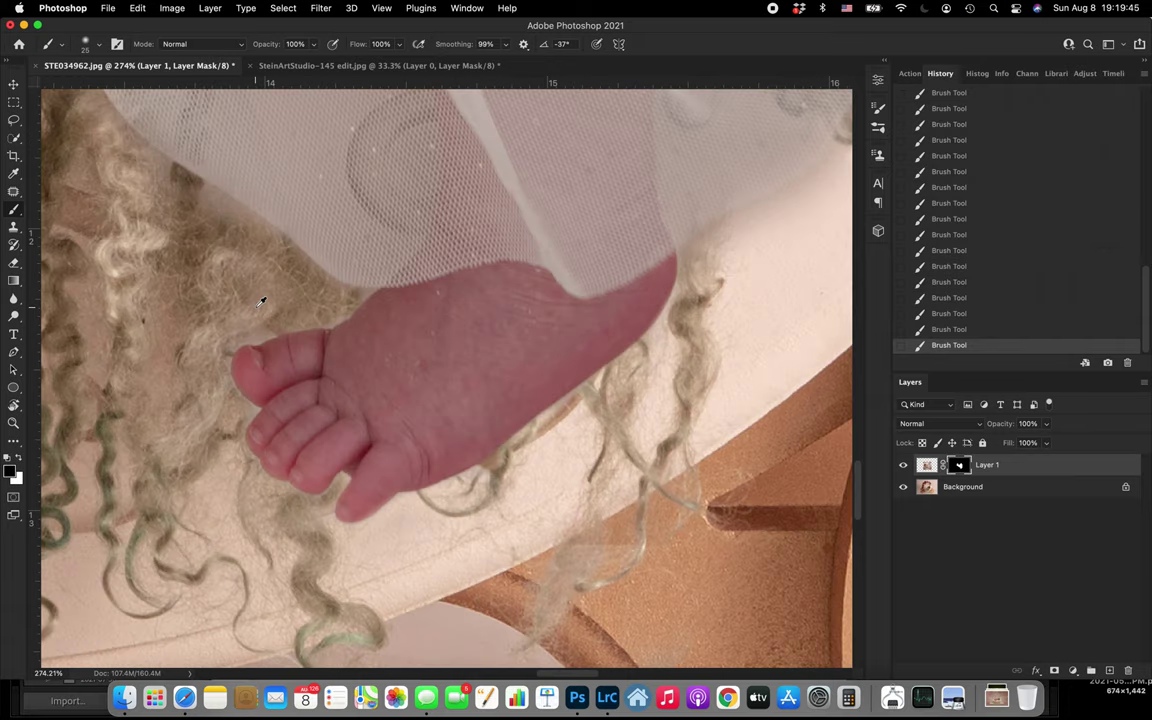
pyautogui.scroll(5, 261, 300)
pyautogui.hscroll(-5, 261, 300)
pyautogui.press(']')
pyautogui.moveTo(207, 234); pyautogui.dragTo(298, 411)
pyautogui.moveTo(206, 242)
pyautogui.mouseDown()
pyautogui.moveTo(319, 356)
pyautogui.moveTo(390, 374)
pyautogui.mouseUp()
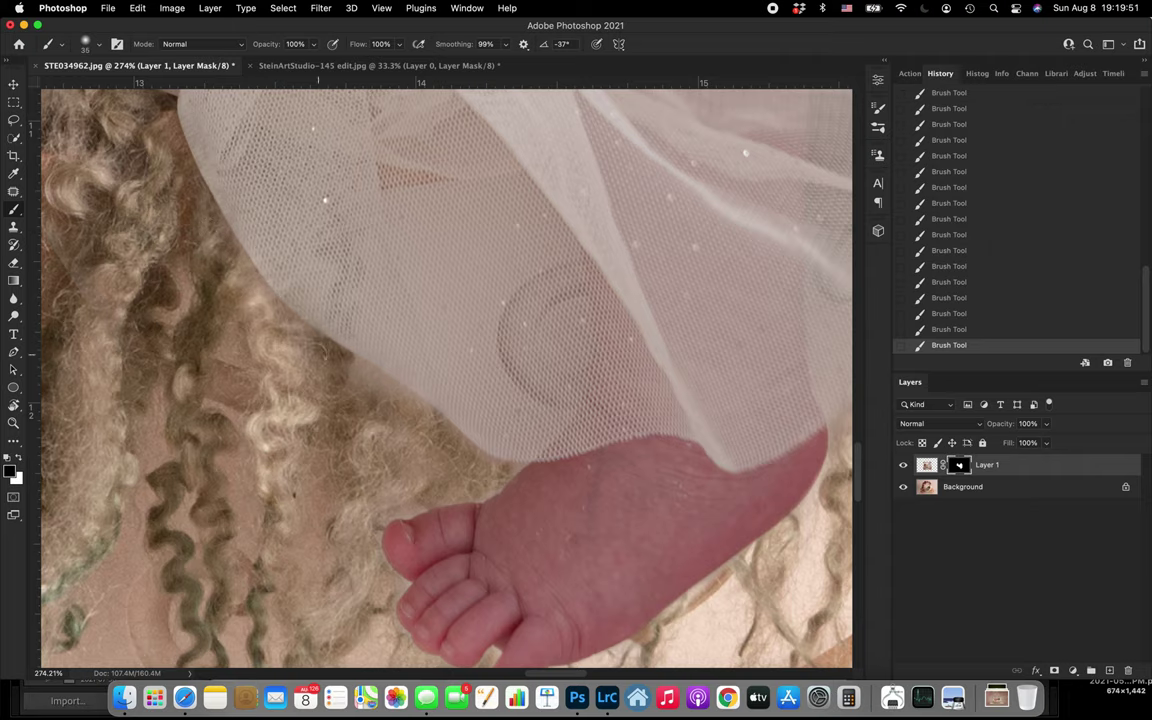
pyautogui.moveTo(318, 355); pyautogui.dragTo(429, 447)
pyautogui.moveTo(299, 335)
pyautogui.mouseDown()
pyautogui.moveTo(419, 406)
pyautogui.moveTo(466, 458)
pyautogui.mouseUp()
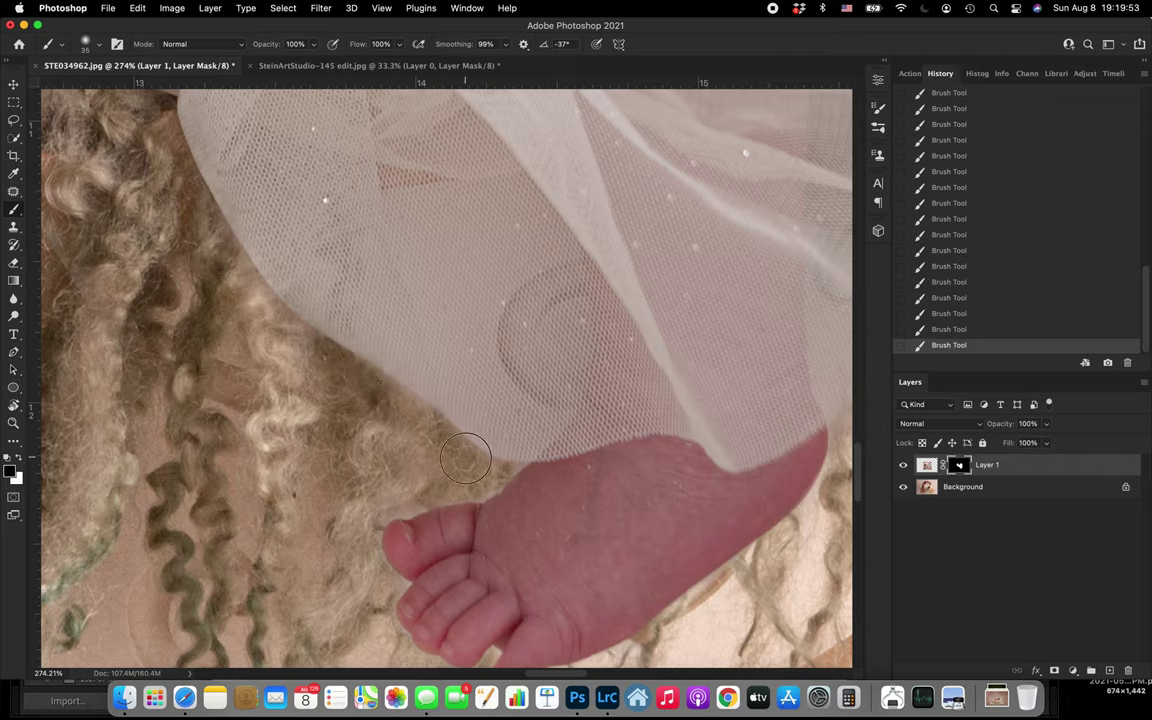
# - Restore the wool beneath the lace sleeve by painting white on the mask with a 70 px brush
pyautogui.scroll(10, 225, 265)
pyautogui.hscroll(-10, 225, 265)
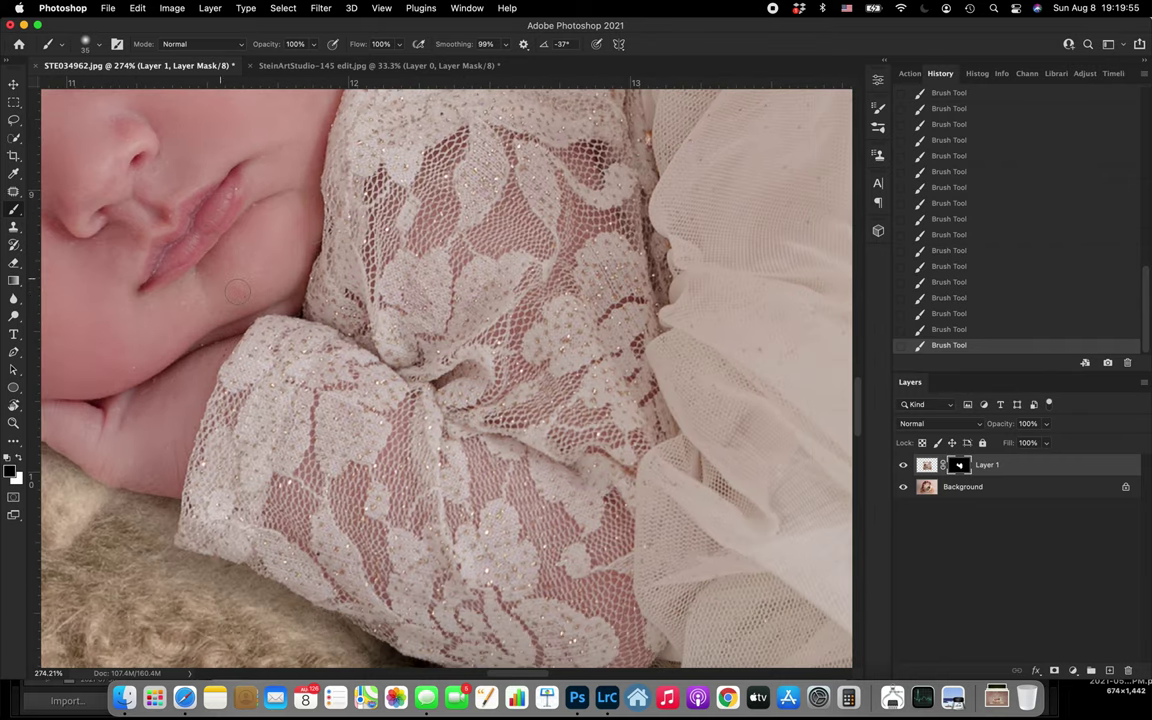
pyautogui.scroll(-5, 237, 291)
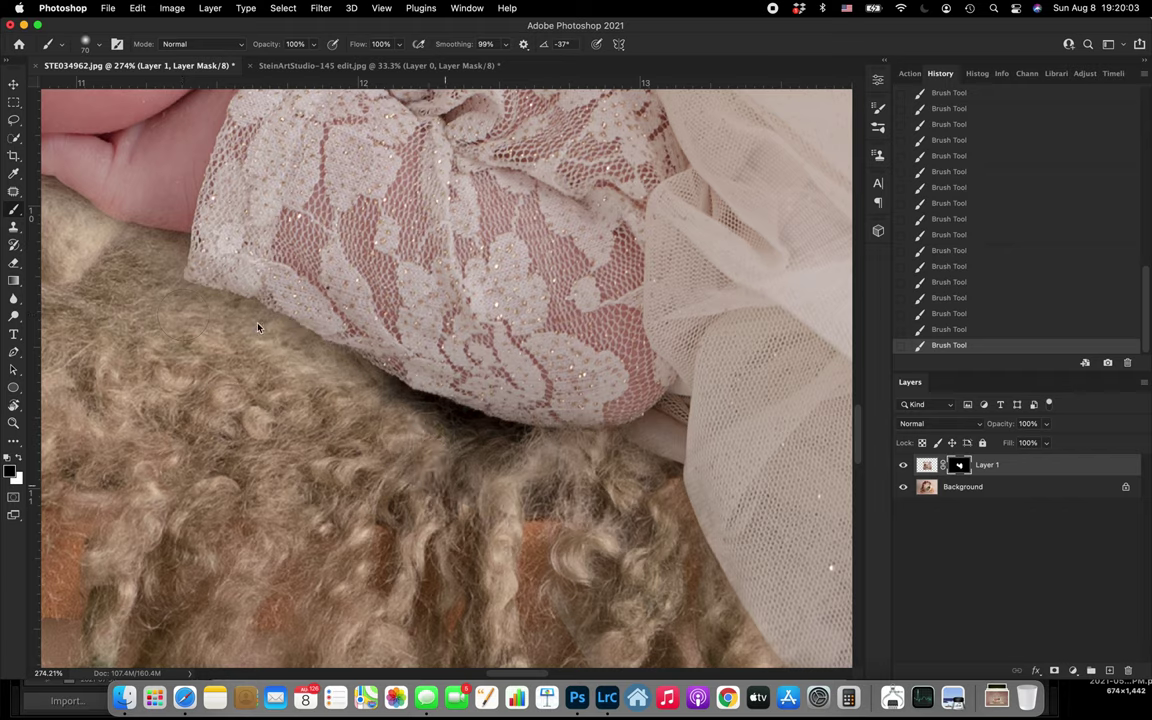
pyautogui.press('x')
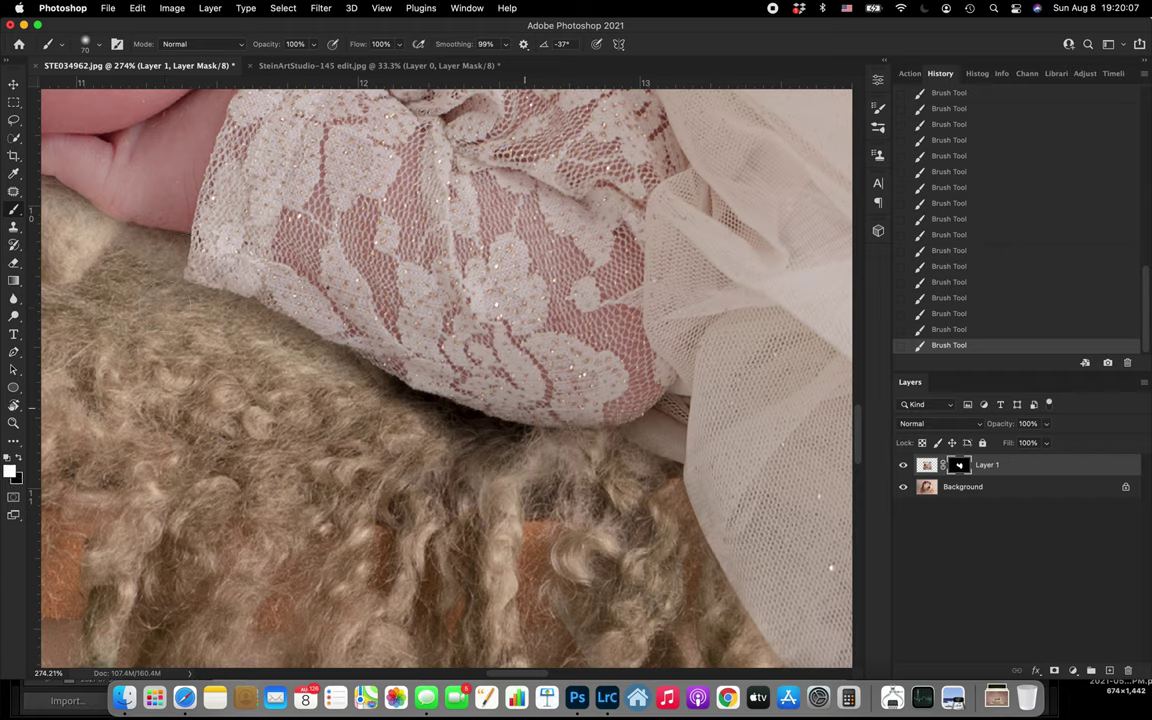
# - Lower the brush opacity to 36% and softly paint white on the mask over the wool beneath the baby's cheek
pyautogui.hscroll(-10, 175, 224)
pyautogui.scroll(4, 175, 224)
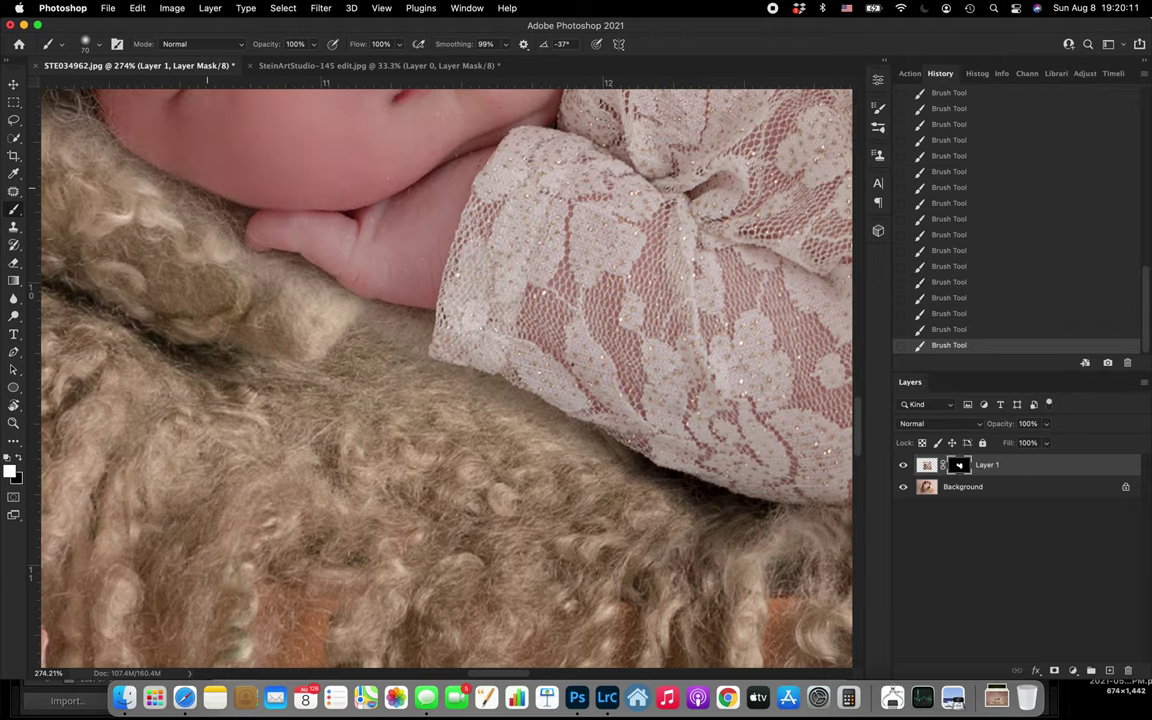
pyautogui.hscroll(-11, 55, 124)
pyautogui.scroll(6, 55, 124)
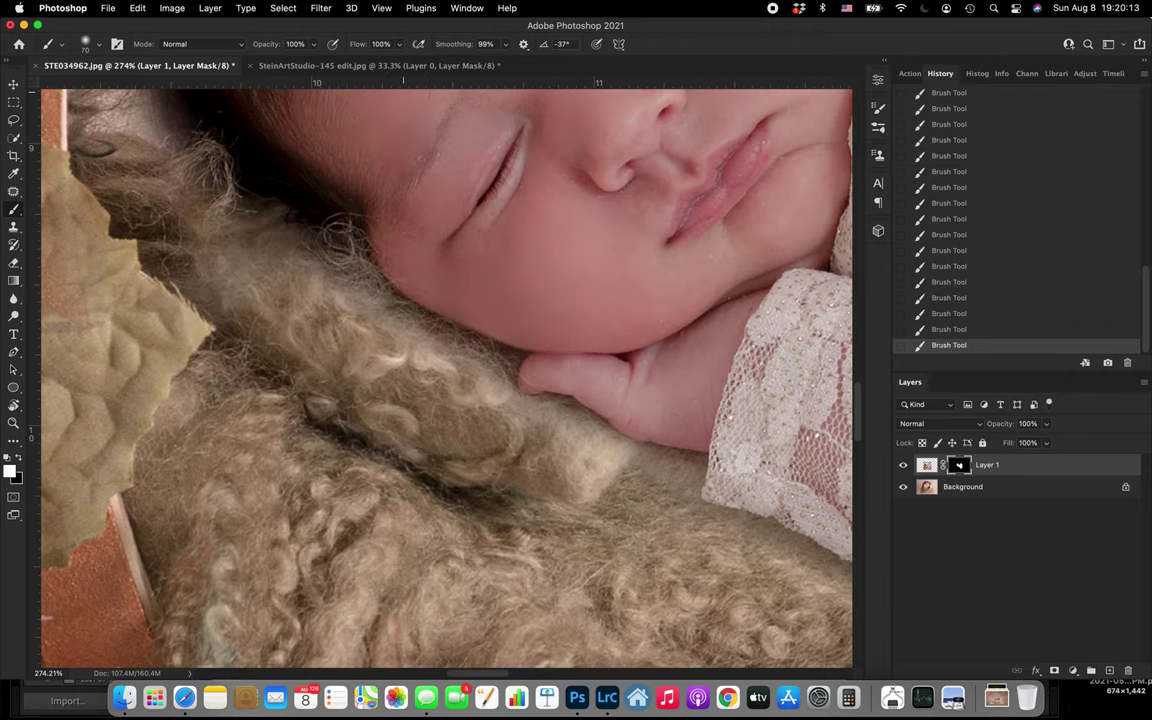
pyautogui.click(313, 44)
pyautogui.moveTo(314, 62); pyautogui.dragTo(273, 63)
pyautogui.moveTo(407, 381); pyautogui.dragTo(485, 384)
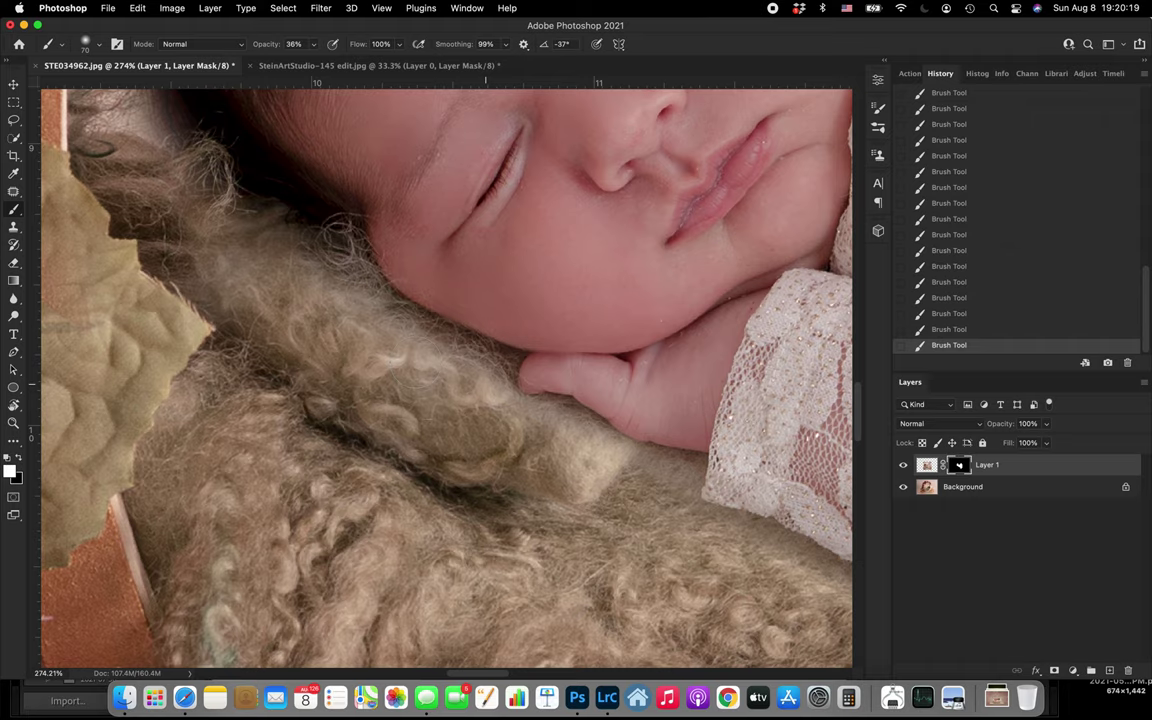
# - Blend the wool beneath the baby's cheek and hand with soft white strokes on the mask at 36% opacity
pyautogui.moveTo(565, 430); pyautogui.dragTo(615, 491)
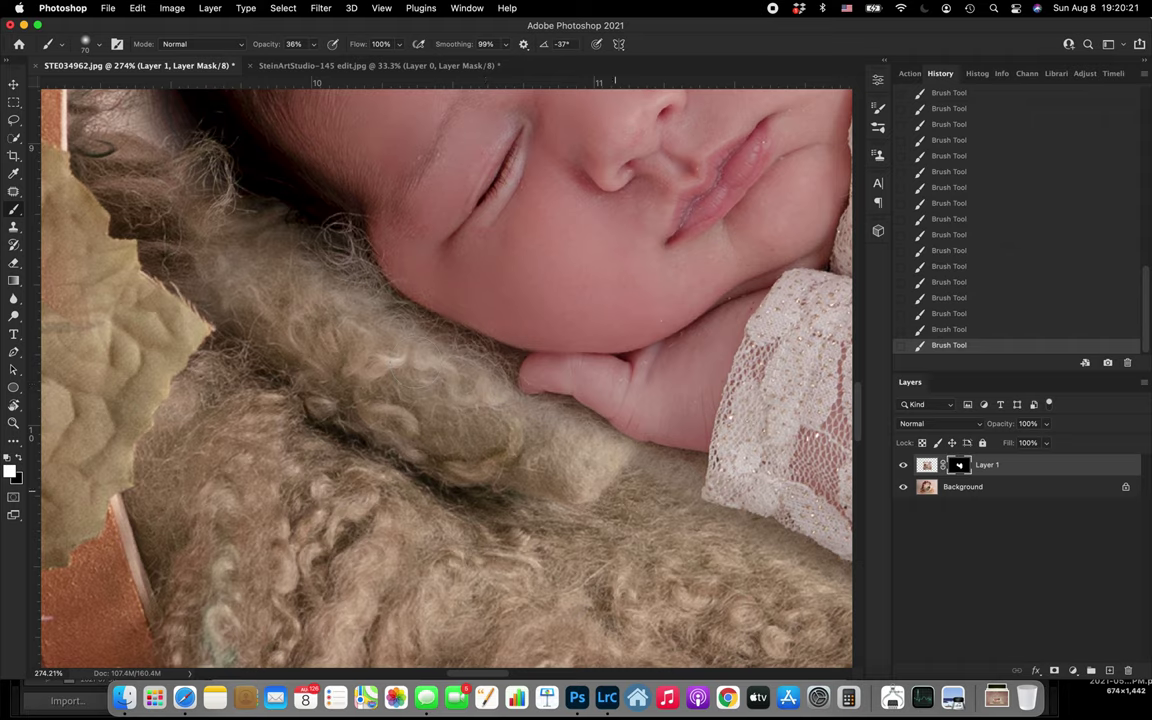
pyautogui.moveTo(536, 453); pyautogui.dragTo(379, 371)
pyautogui.moveTo(603, 485); pyautogui.dragTo(556, 428)
# - Lower the brush opacity to 13% and softly blend the wool beneath the lace sleeve with a 150 px black brush
pyautogui.scroll(-8, 447, 378)
pyautogui.hscroll(8, 447, 378)
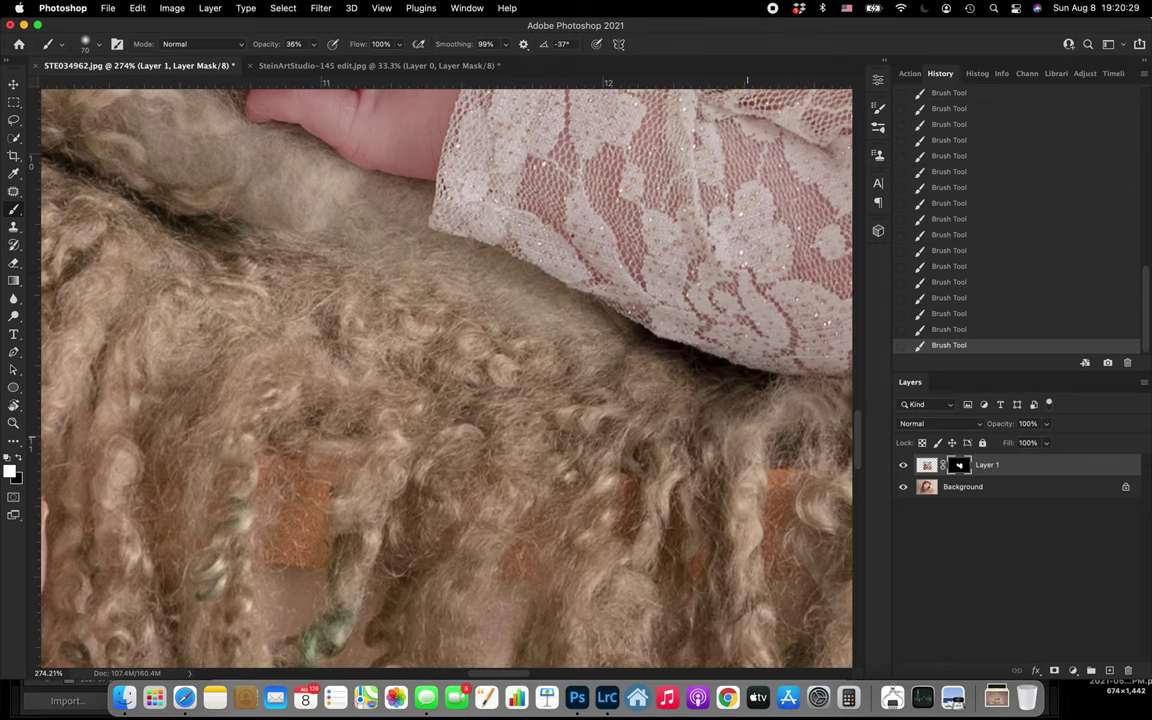
pyautogui.scroll(-3, 447, 378)
pyautogui.hscroll(6, 447, 378)
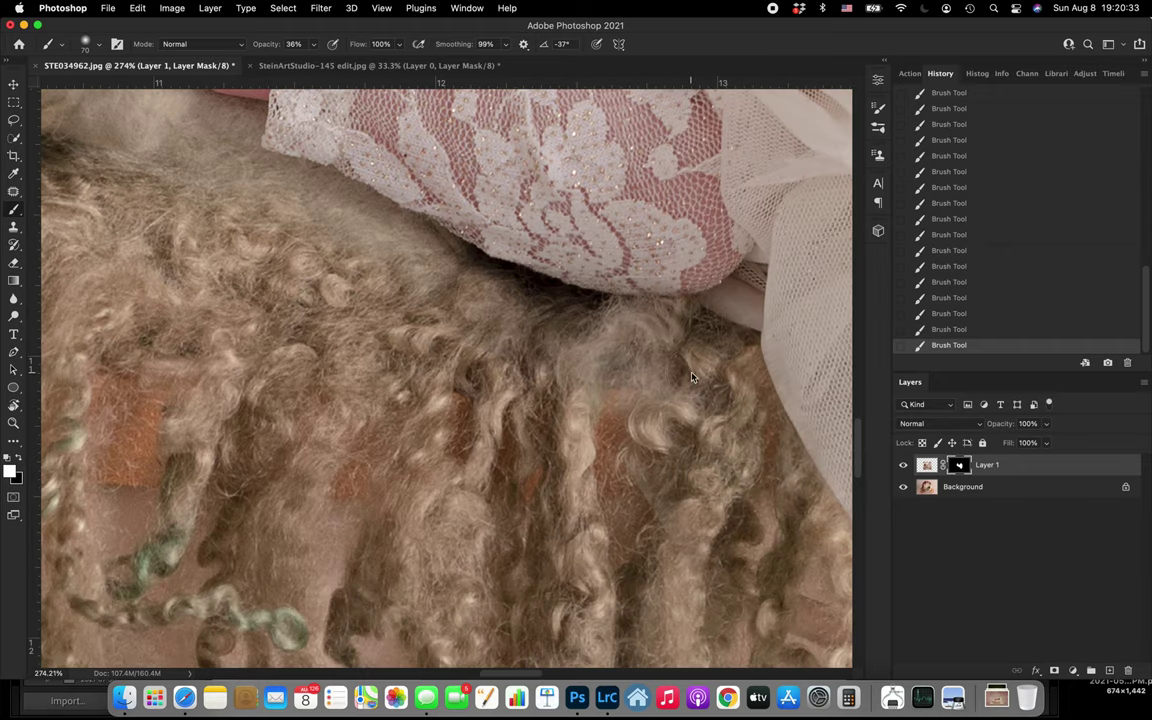
pyautogui.click(312, 45)
pyautogui.moveTo(313, 63); pyautogui.dragTo(299, 64)
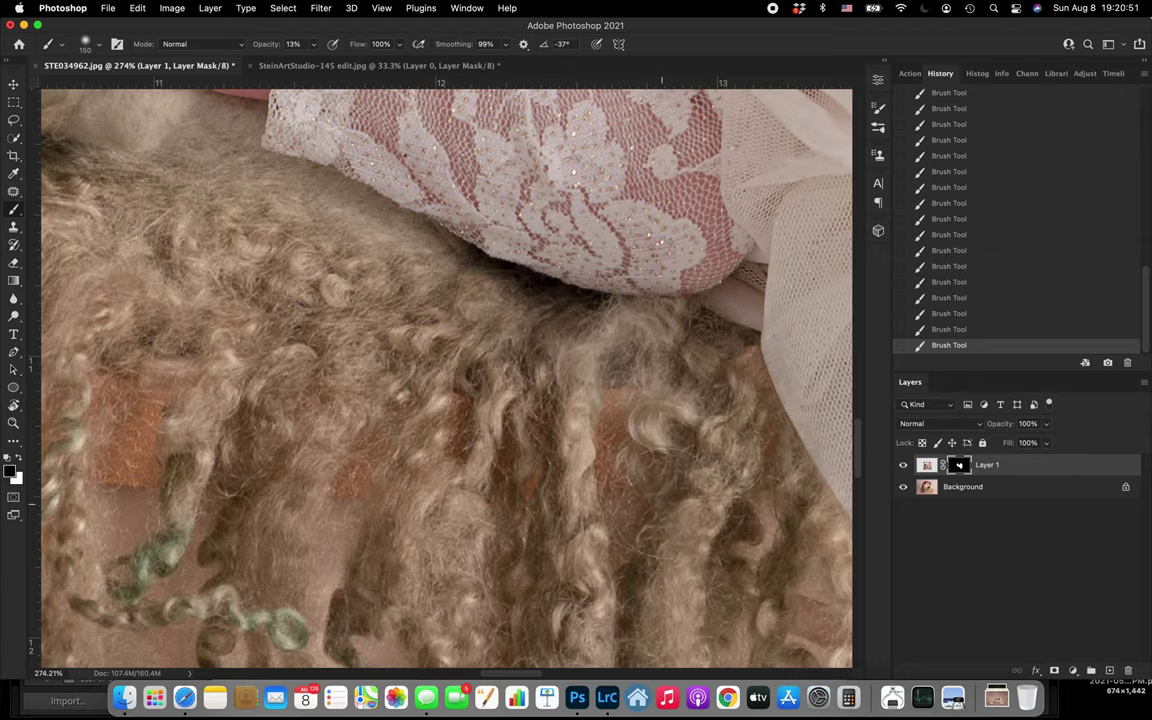
# - Examine the wool blend along the tulle, lace sleeve and cheek, and check the whole carriage composite
pyautogui.scroll(-5, 586, 453)
pyautogui.hscroll(5, 586, 453)
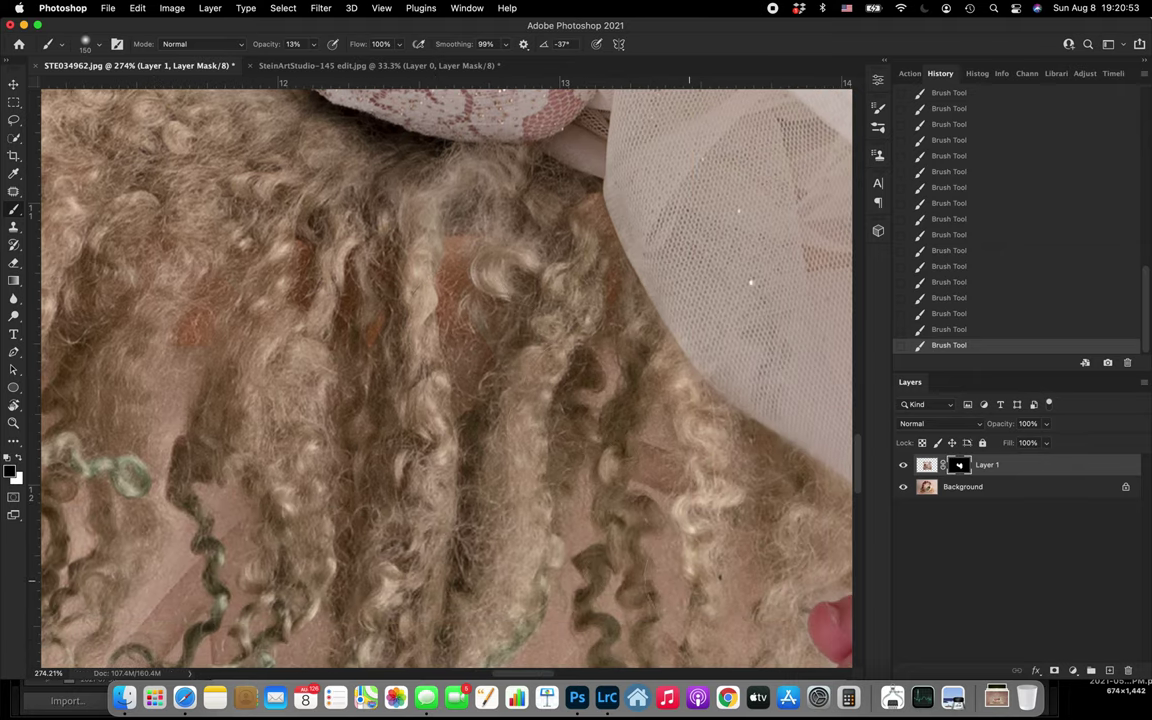
pyautogui.scroll(15, 751, 283)
pyautogui.hscroll(-14, 751, 283)
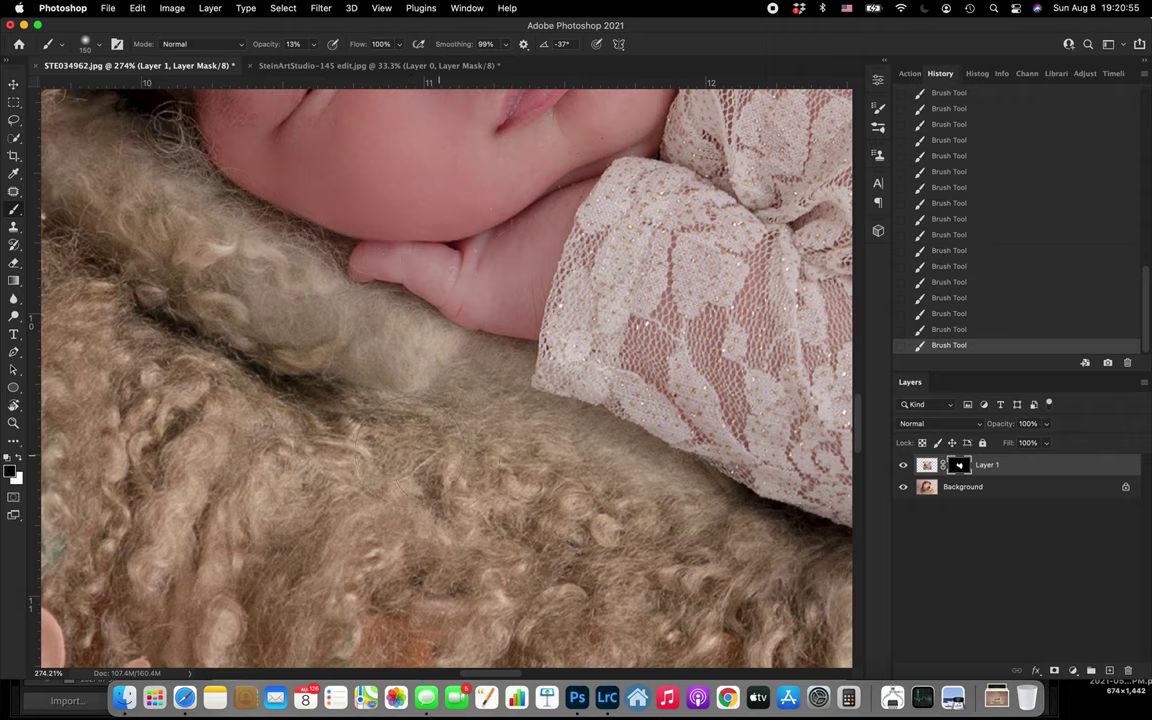
pyautogui.scroll(3, 170, 297)
pyautogui.hscroll(-8, 170, 297)
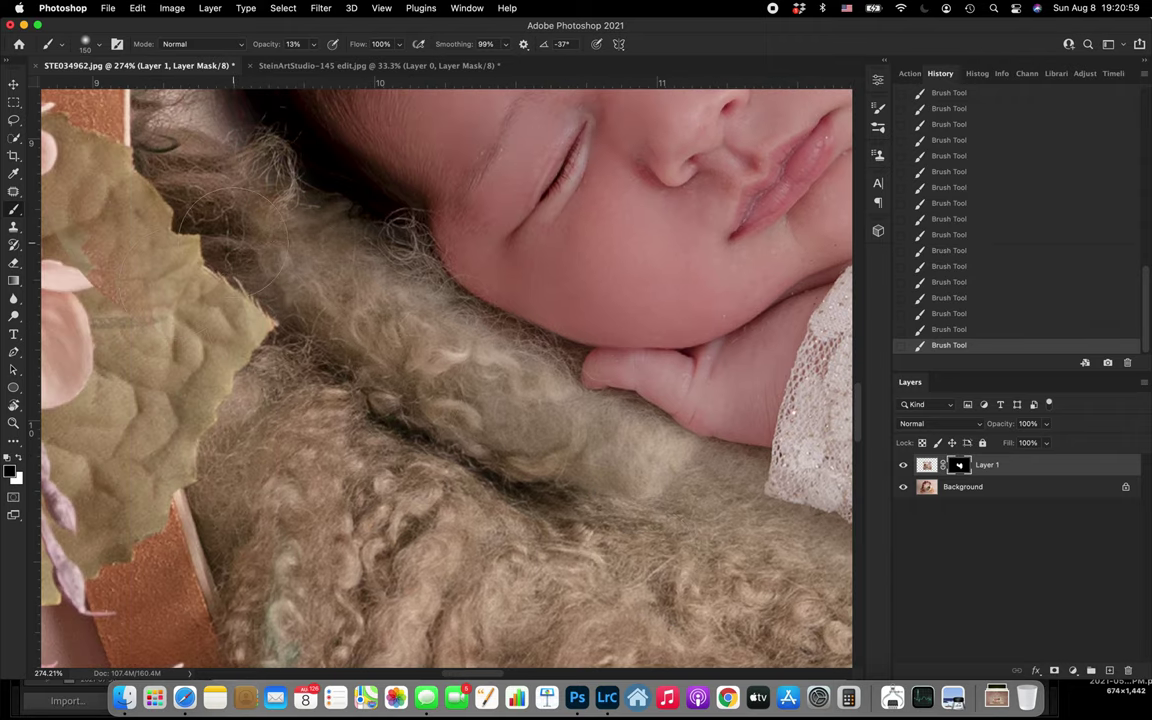
pyautogui.scroll(6, 200, 200)
pyautogui.scroll(-10, 271, 402)
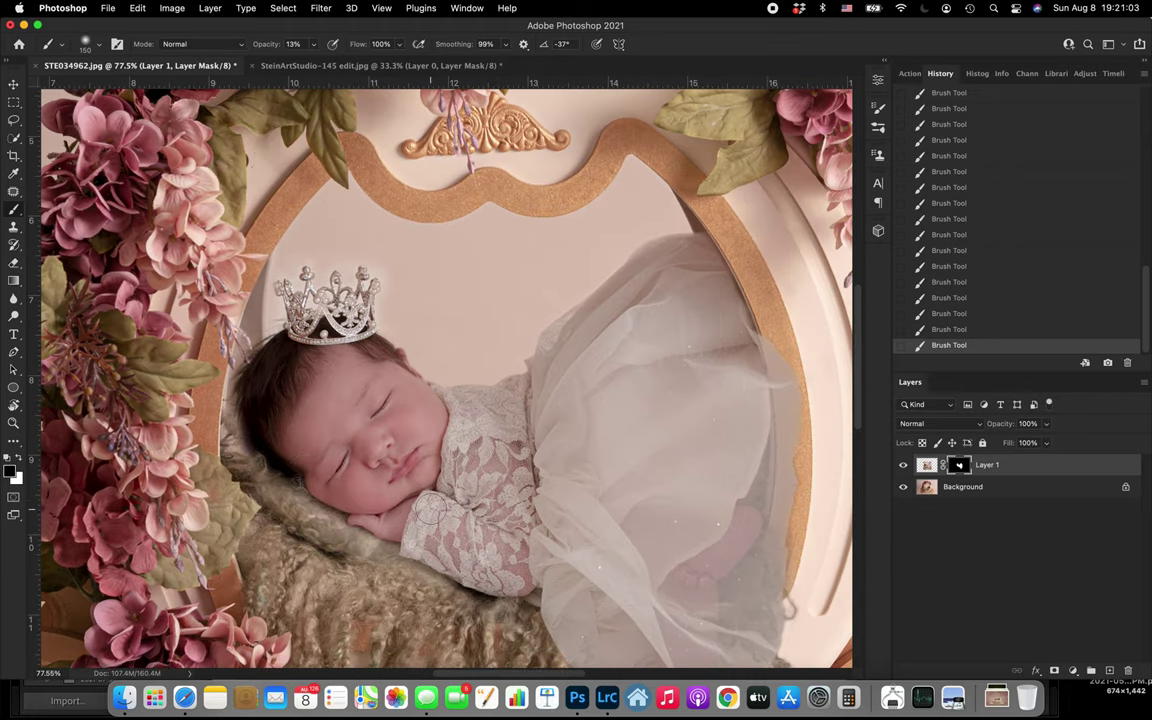
pyautogui.scroll(-6, 432, 512)
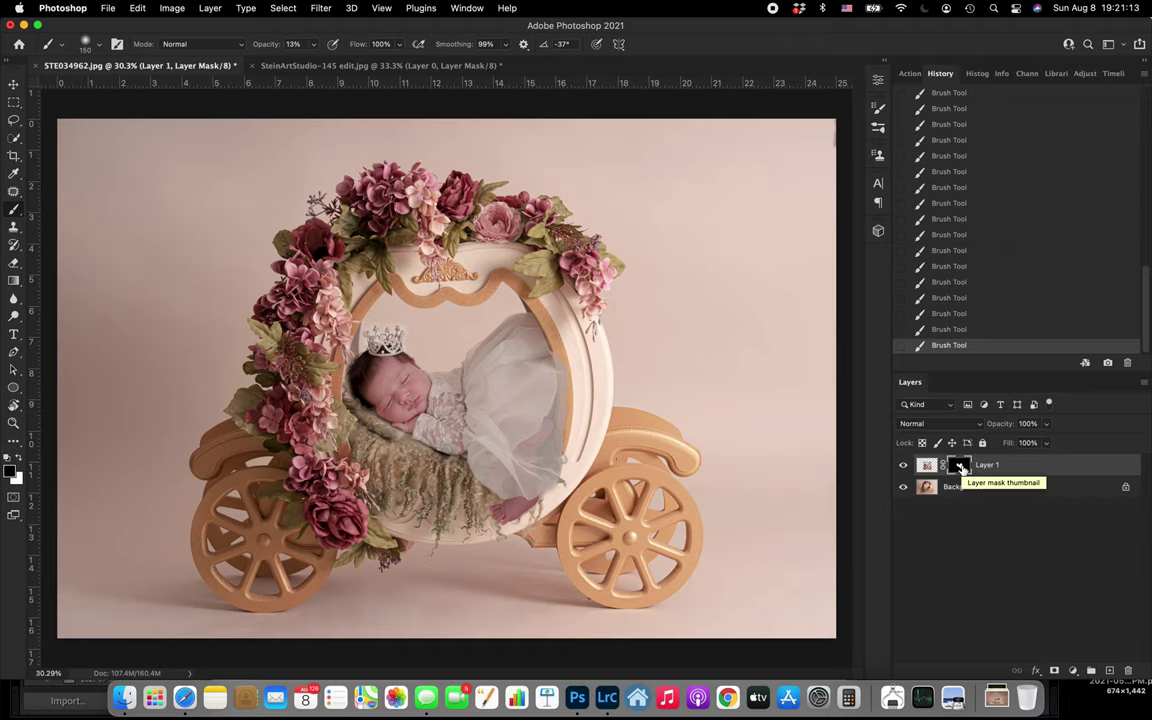
# - Display Layer 1's mask on its own and inspect the white silhouette for stray grey patches
pyautogui.keyDown('alt'); pyautogui.click(960, 467); pyautogui.keyUp('alt')
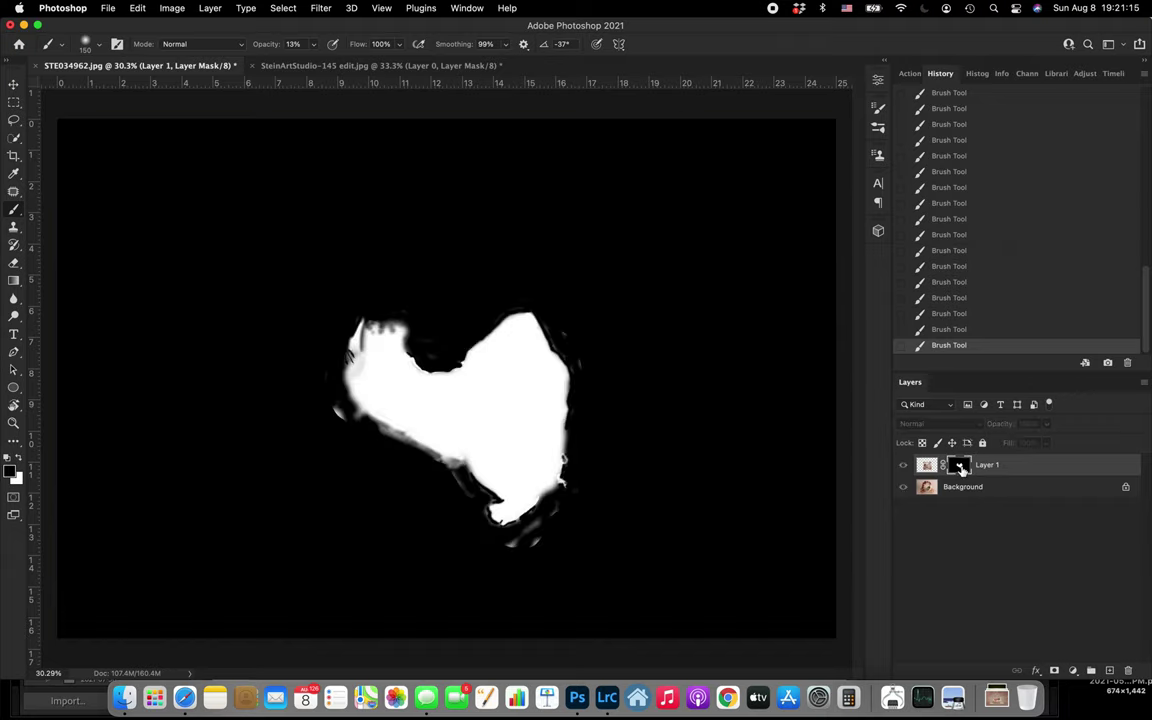
pyautogui.scroll(5, 449, 401)
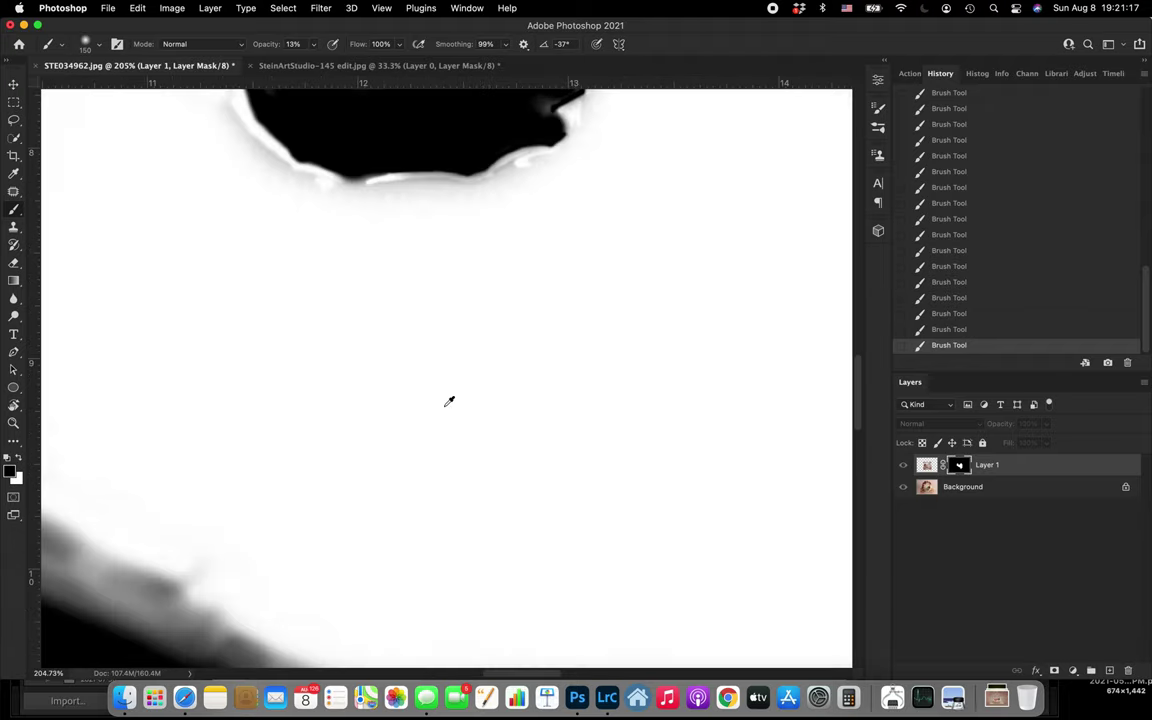
pyautogui.scroll(-4, 449, 401)
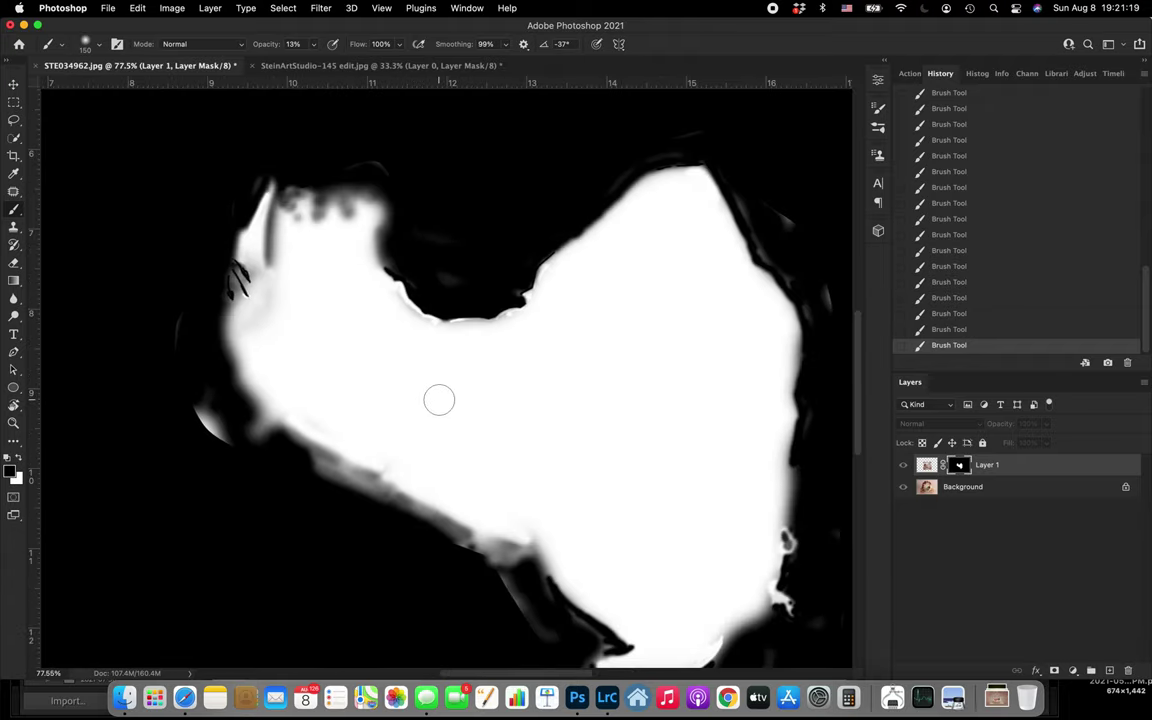
pyautogui.hscroll(3, 783, 316)
pyautogui.hscroll(-3, 489, 435)
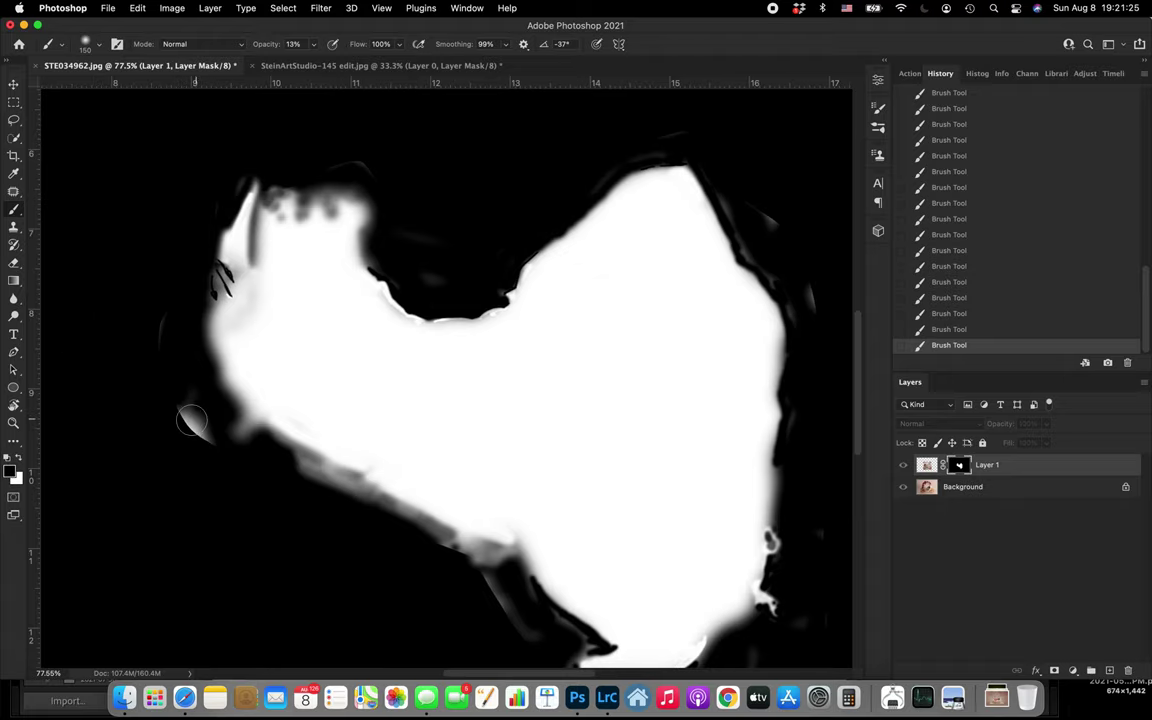
# - Raise the brush opacity to 100% and paint black over the stray grey patches beside the head and above the shoulder
pyautogui.click(313, 44)
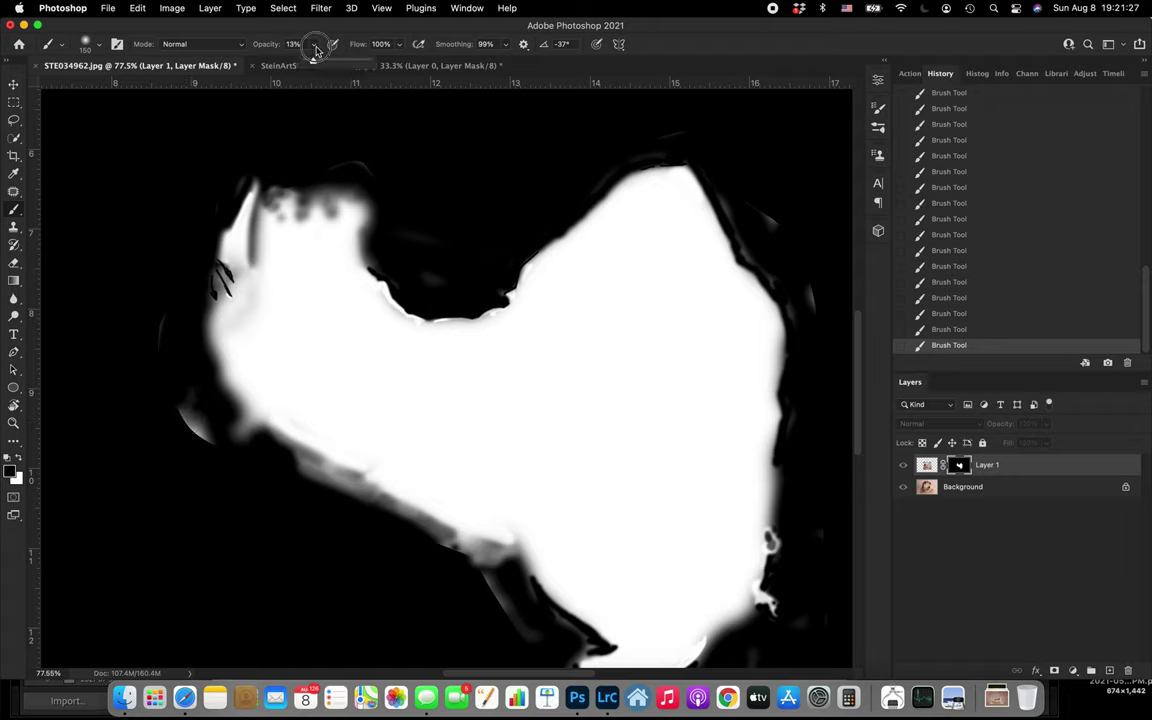
pyautogui.moveTo(313, 65); pyautogui.dragTo(430, 70)
pyautogui.moveTo(209, 460)
pyautogui.mouseDown()
pyautogui.moveTo(195, 414)
pyautogui.moveTo(208, 433)
pyautogui.mouseUp()
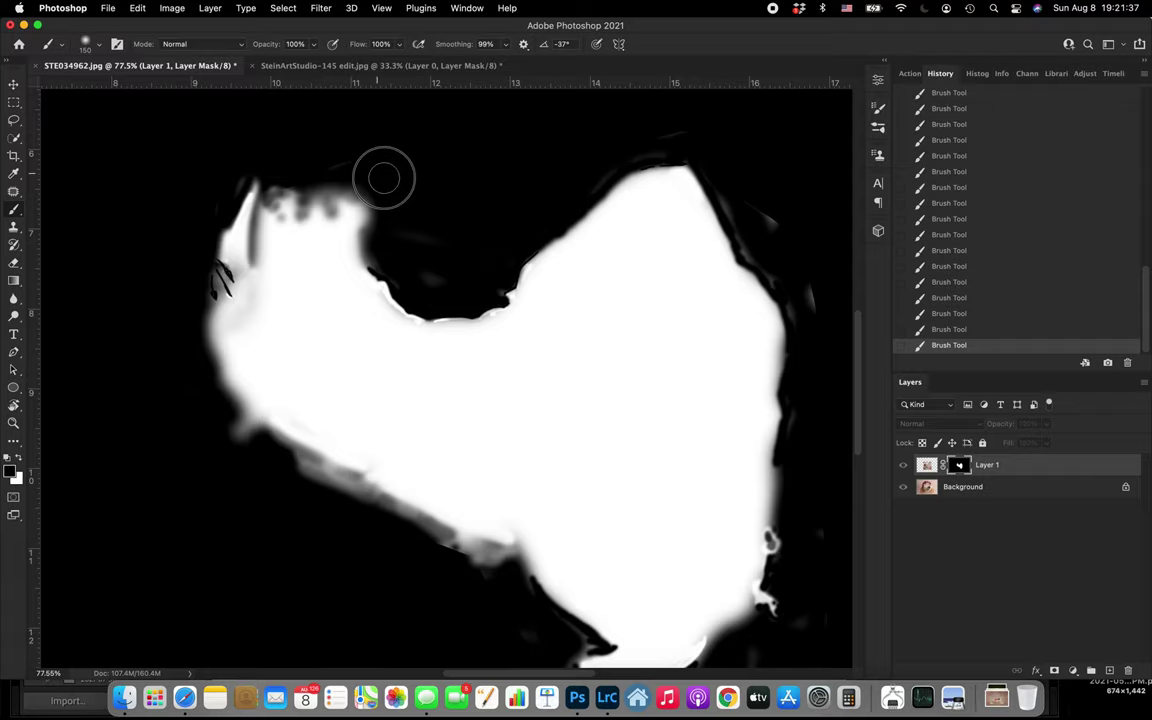
pyautogui.moveTo(421, 265); pyautogui.dragTo(448, 281)
pyautogui.moveTo(239, 177); pyautogui.dragTo(233, 176)
# - Paint black over the grey remnants outside the tulle's outer edge of the mask with a 150 px brush
pyautogui.hscroll(5, 404, 160)
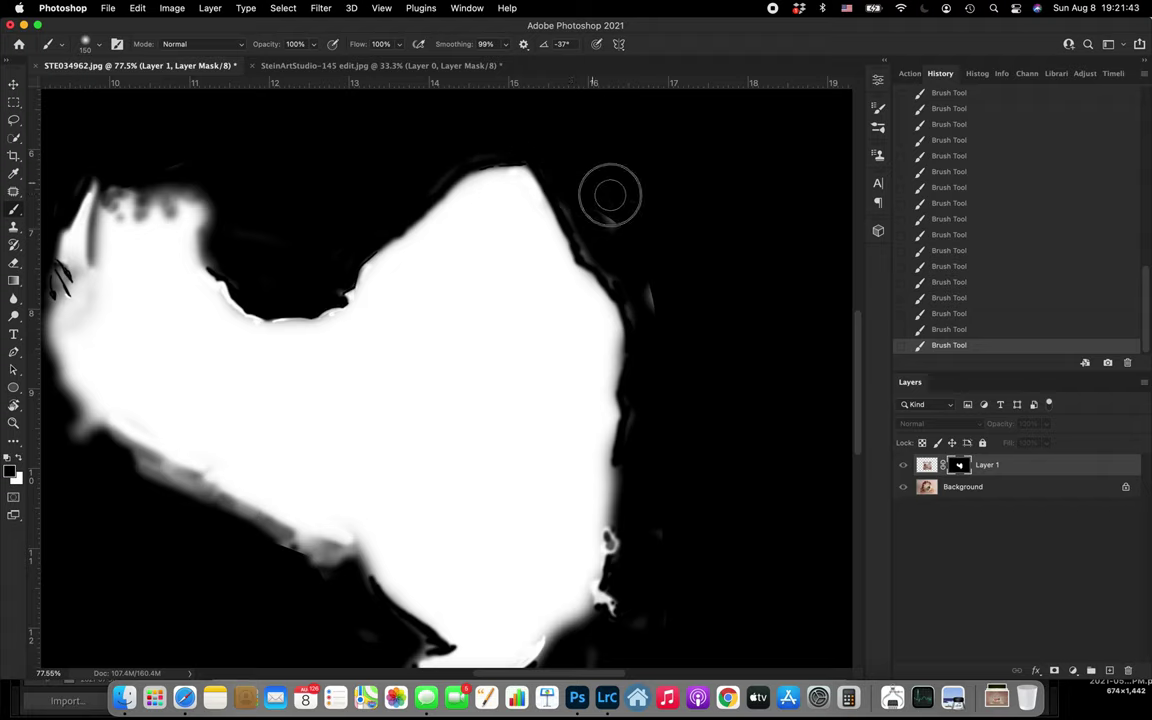
pyautogui.press('[')
pyautogui.press('[')
pyautogui.press('[')
pyautogui.press(']')
pyautogui.press(']')
pyautogui.press(']')
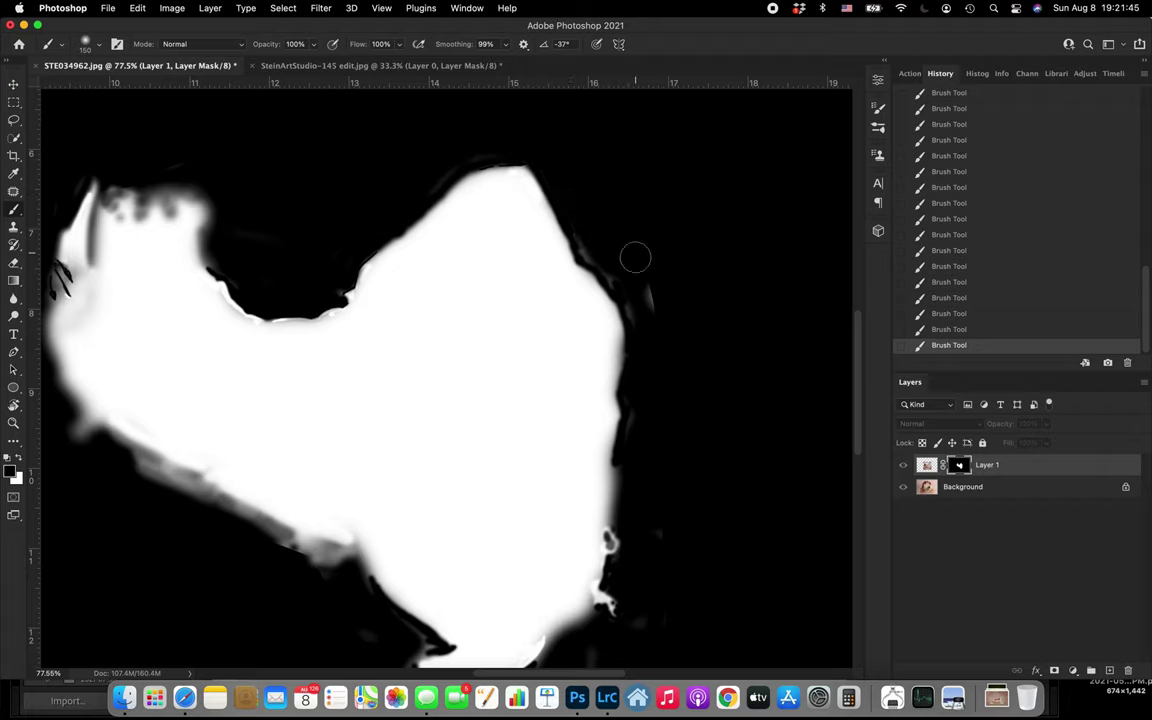
pyautogui.moveTo(653, 286); pyautogui.dragTo(666, 321)
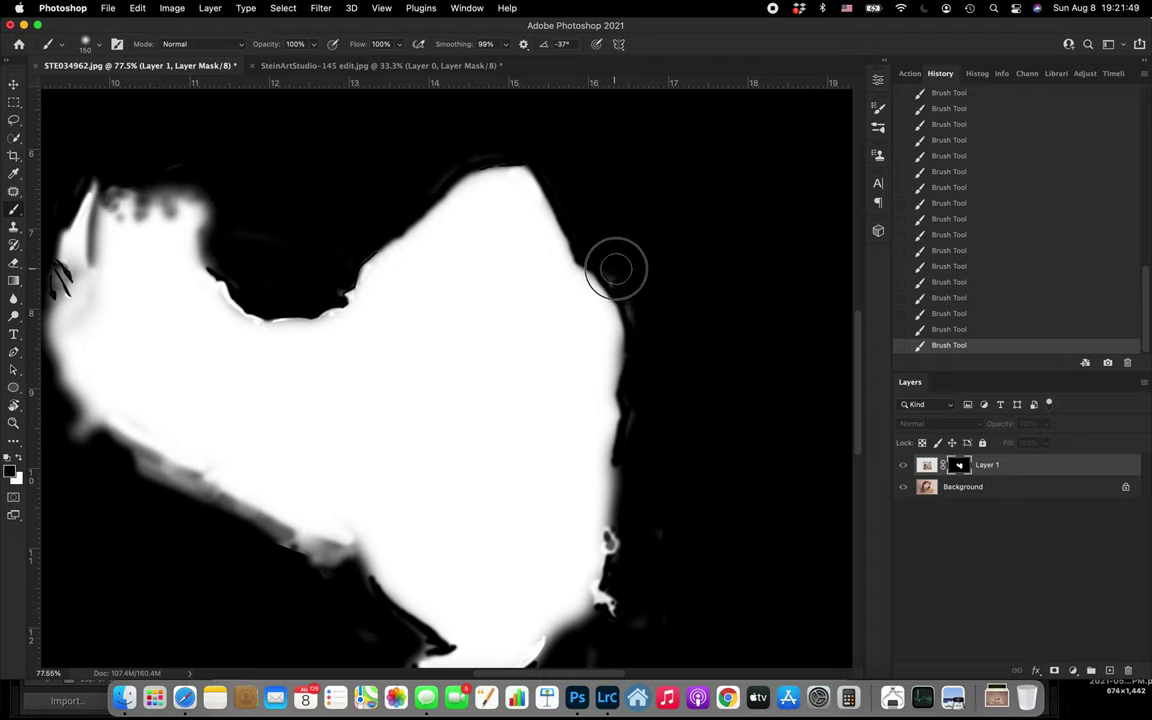
pyautogui.scroll(-5, 655, 340)
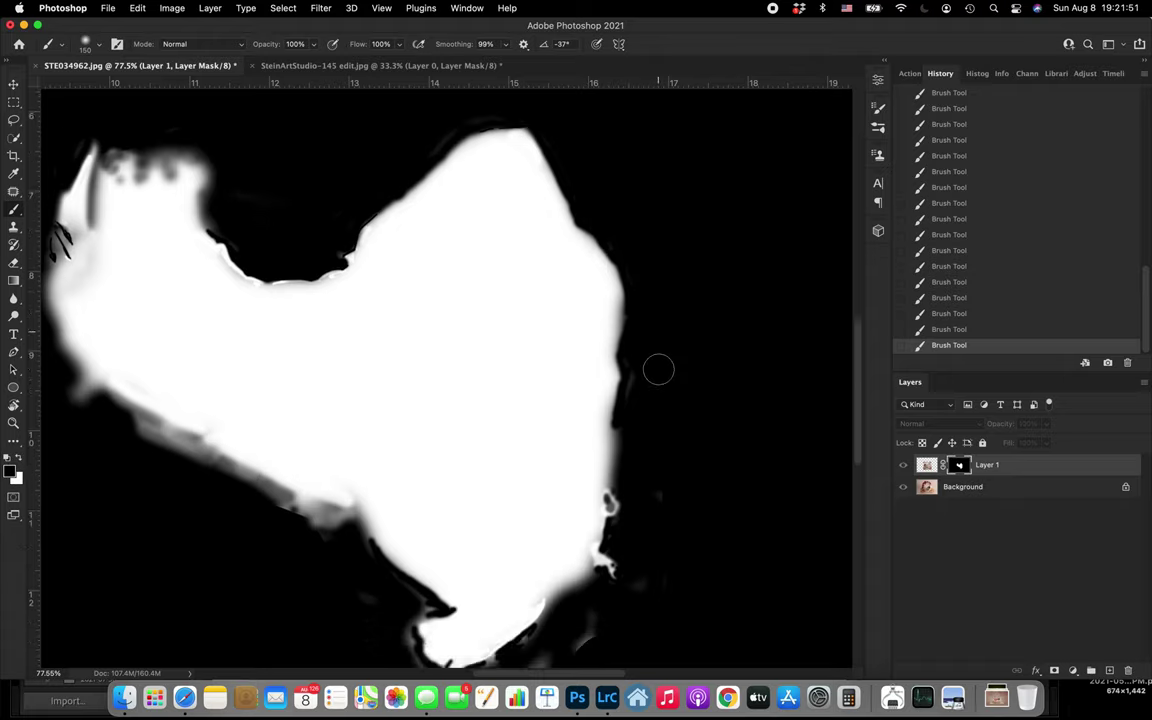
pyautogui.moveTo(645, 252); pyautogui.dragTo(646, 249)
pyautogui.moveTo(671, 362); pyautogui.dragTo(663, 368)
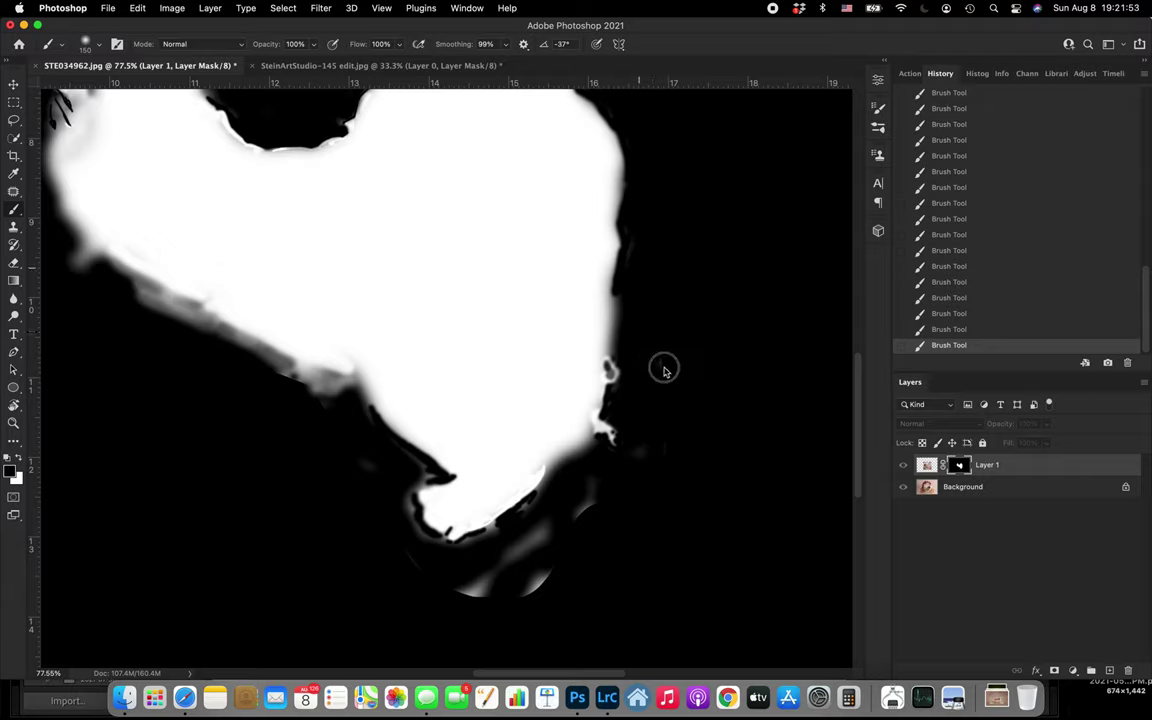
# - Paint black over the grey smudges below and around the foot area of the mask
pyautogui.moveTo(591, 501)
pyautogui.mouseDown()
pyautogui.moveTo(488, 553)
pyautogui.moveTo(432, 599)
pyautogui.moveTo(534, 617)
pyautogui.mouseUp()
pyautogui.moveTo(594, 563)
pyautogui.mouseDown()
pyautogui.moveTo(534, 600)
pyautogui.moveTo(544, 556)
pyautogui.moveTo(599, 495)
pyautogui.moveTo(567, 538)
pyautogui.mouseUp()
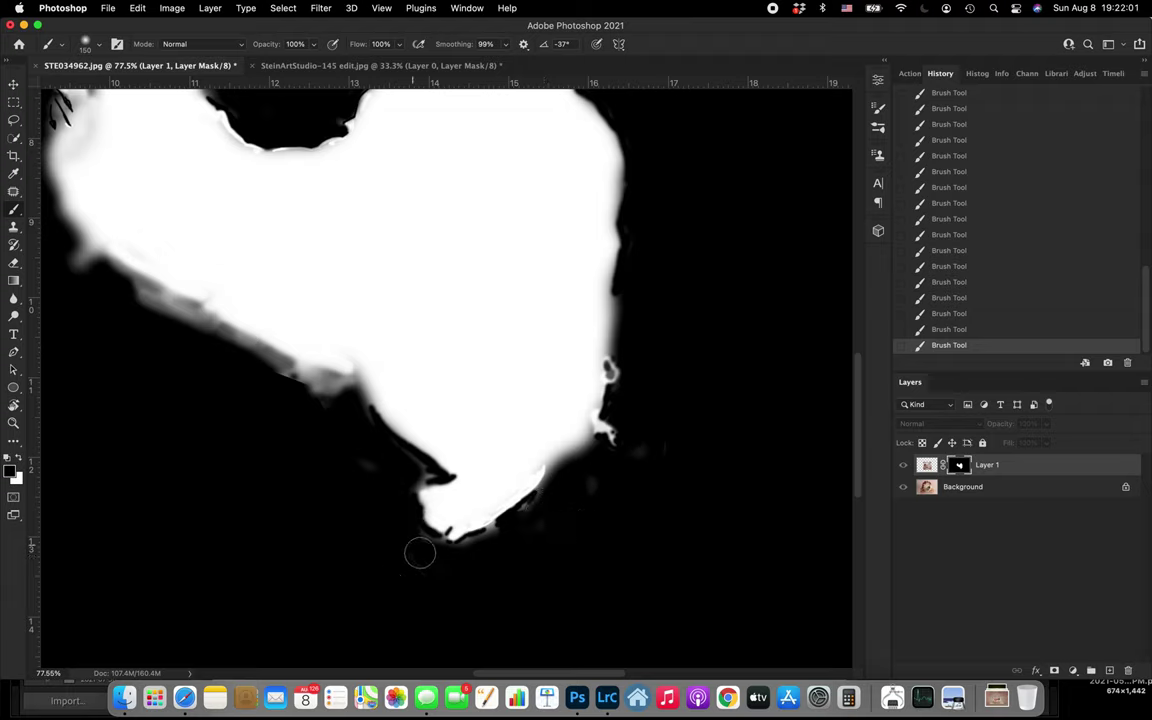
pyautogui.moveTo(427, 550)
pyautogui.mouseDown()
pyautogui.moveTo(485, 557)
pyautogui.moveTo(476, 555)
pyautogui.moveTo(489, 547)
pyautogui.moveTo(464, 557)
pyautogui.moveTo(545, 517)
pyautogui.moveTo(529, 521)
pyautogui.moveTo(565, 489)
pyautogui.mouseUp()
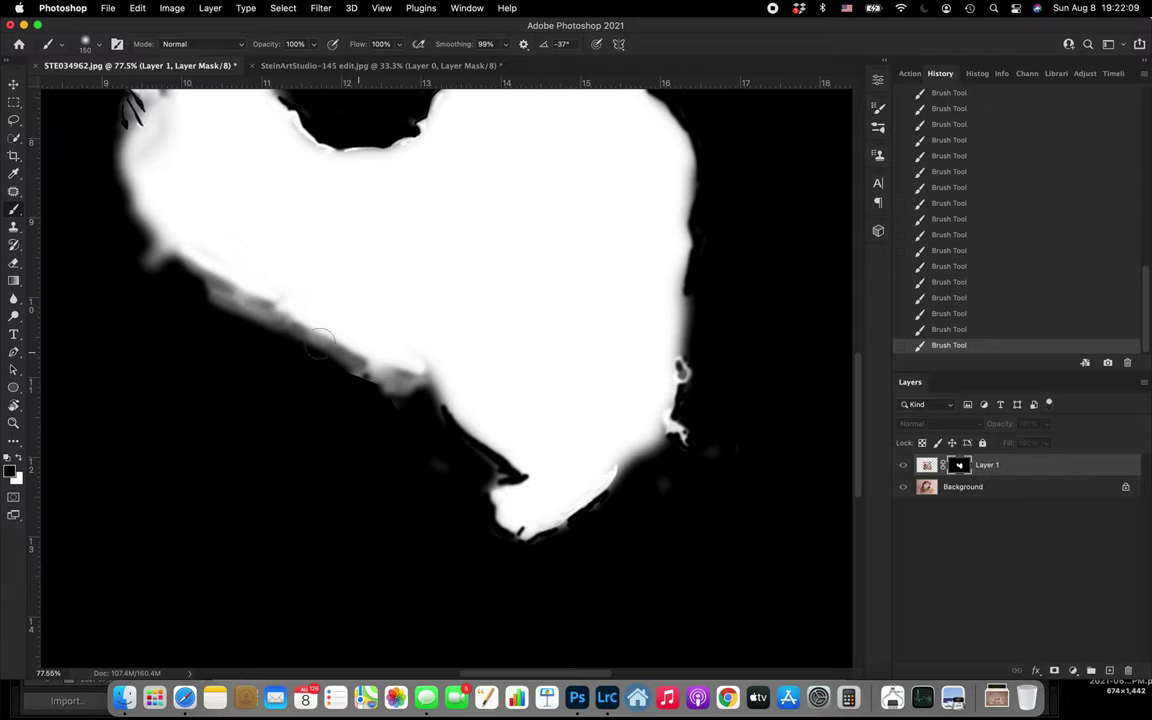
# - Check the composite, return to the mask-only view, and paint black along the silhouette's edge beside the crown
pyautogui.scroll(5, 207, 264)
pyautogui.hscroll(-2, 207, 264)
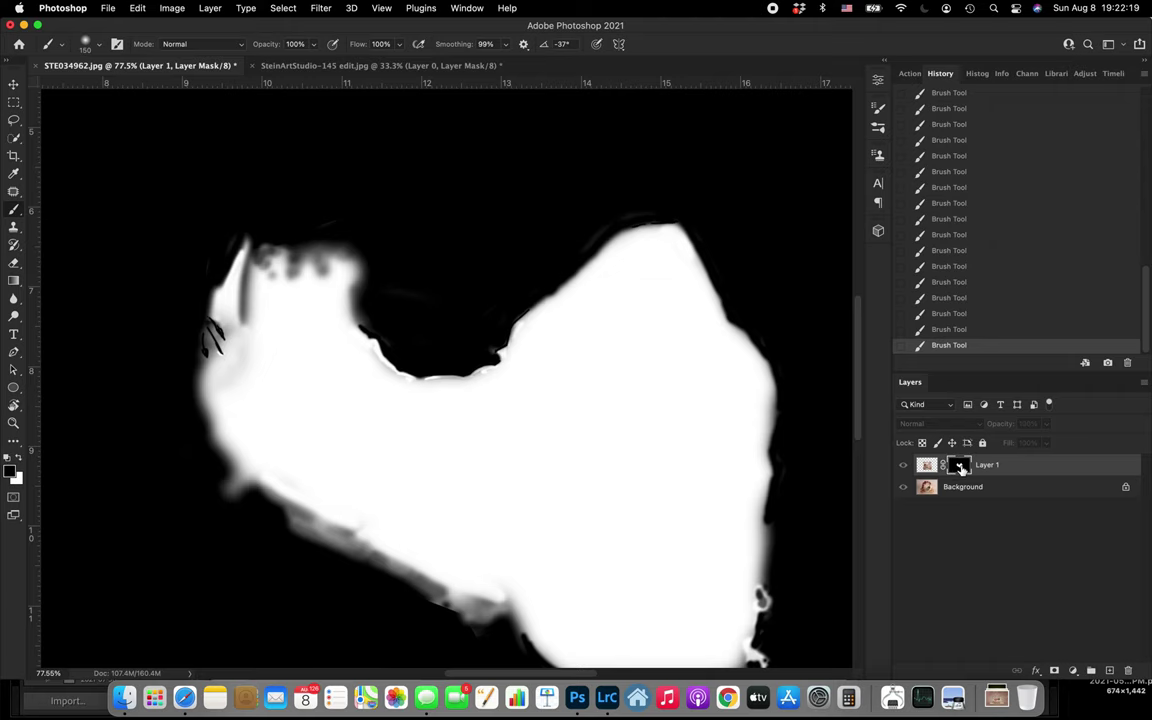
pyautogui.keyDown('alt'); pyautogui.click(960, 467); pyautogui.keyUp('alt')
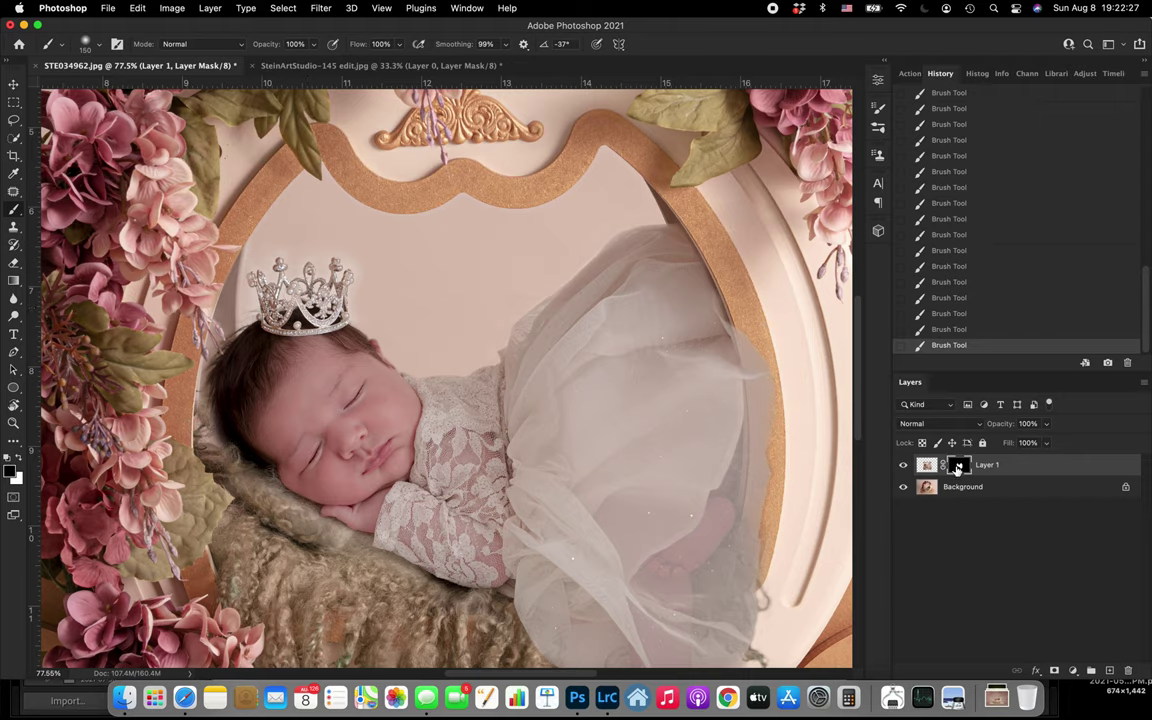
pyautogui.keyDown('alt'); pyautogui.click(960, 467); pyautogui.keyUp('alt')
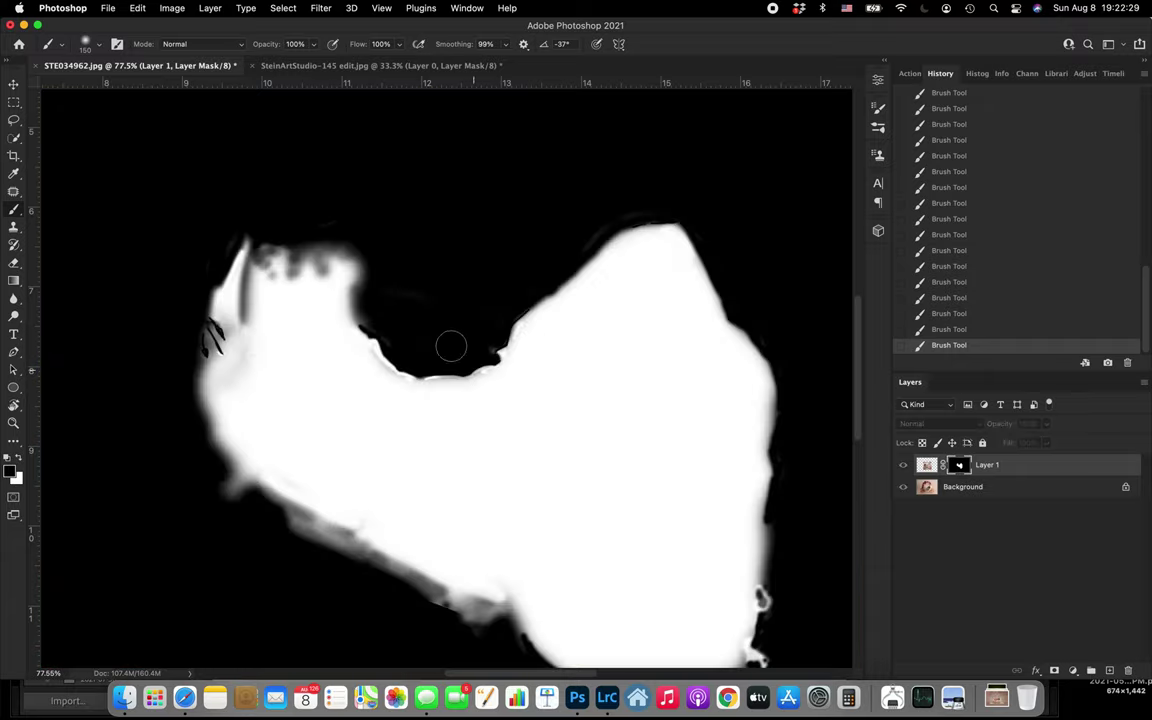
pyautogui.moveTo(365, 266)
pyautogui.mouseDown()
pyautogui.moveTo(370, 303)
pyautogui.moveTo(361, 258)
pyautogui.moveTo(257, 253)
pyautogui.mouseUp()
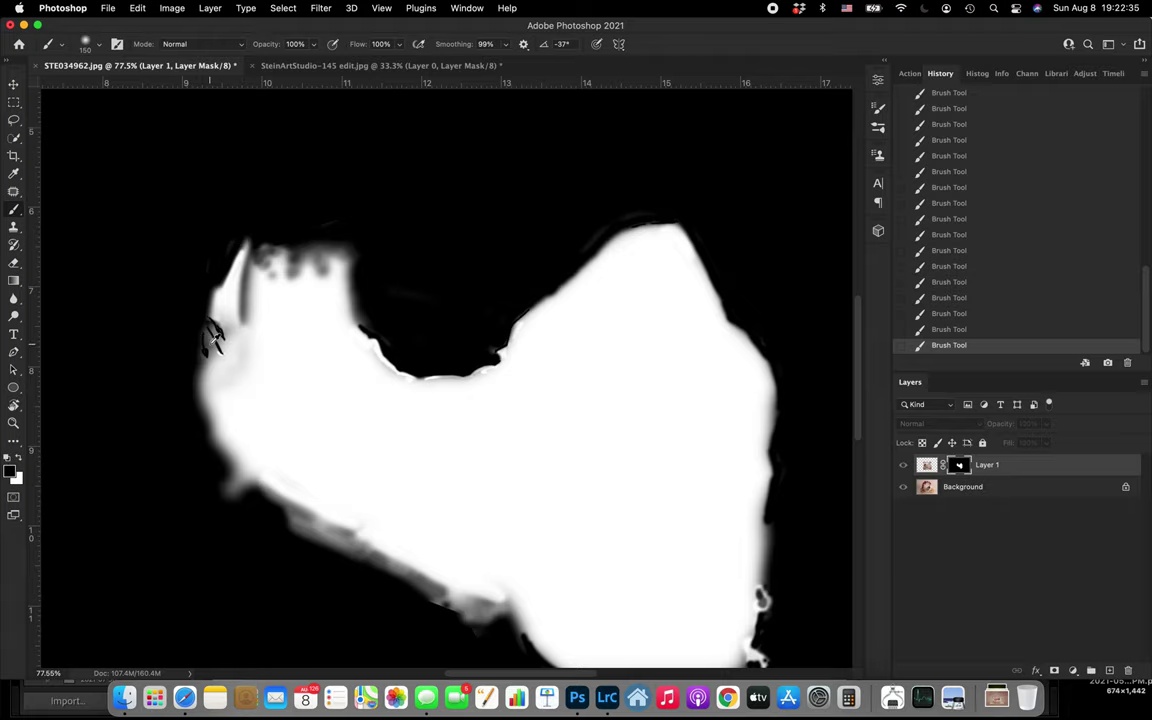
pyautogui.scroll(5, 214, 337)
pyautogui.scroll(-5, 238, 327)
pyautogui.scroll(8, 241, 331)
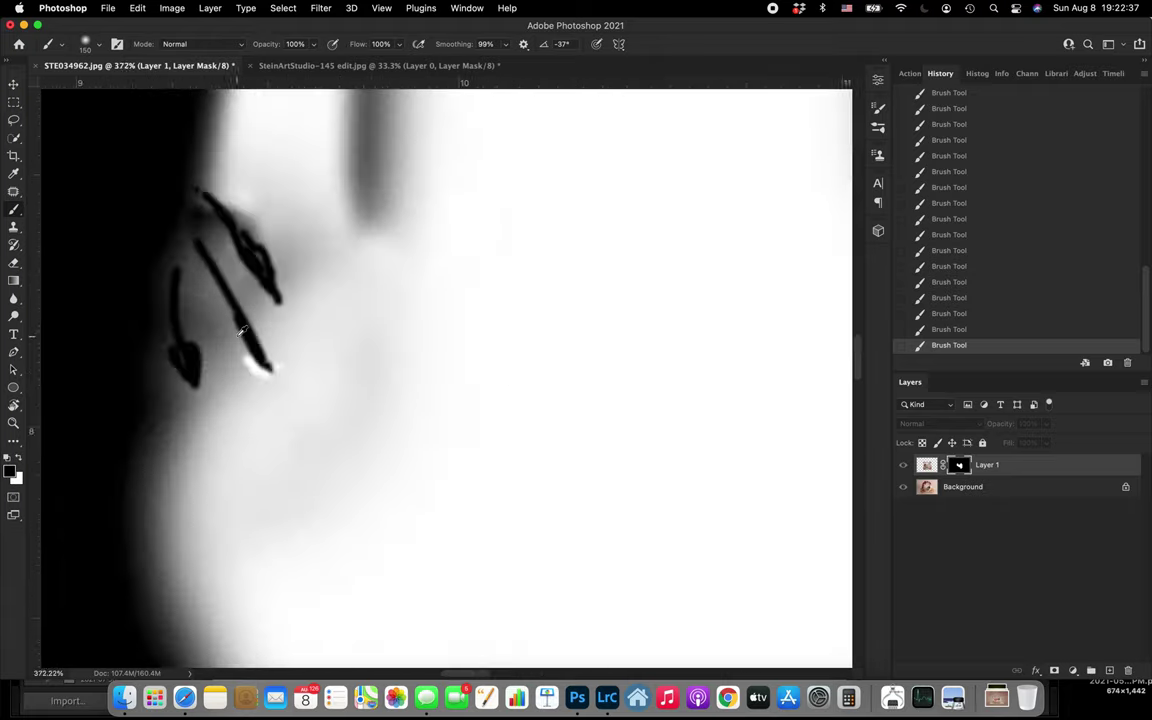
pyautogui.scroll(-4, 353, 475)
pyautogui.scroll(3, 353, 472)
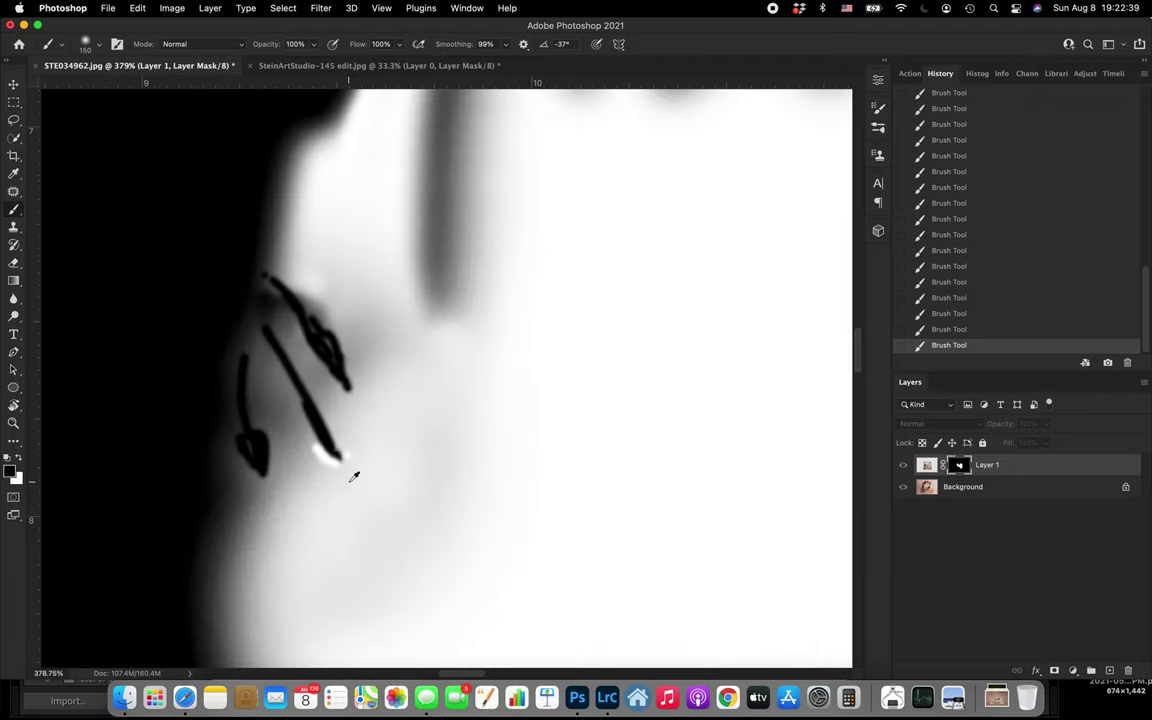
# - Paint white over the grey shading inside the mask edge between the baby's head and shoulder with a 90 px brush
pyautogui.scroll(-3, 350, 478)
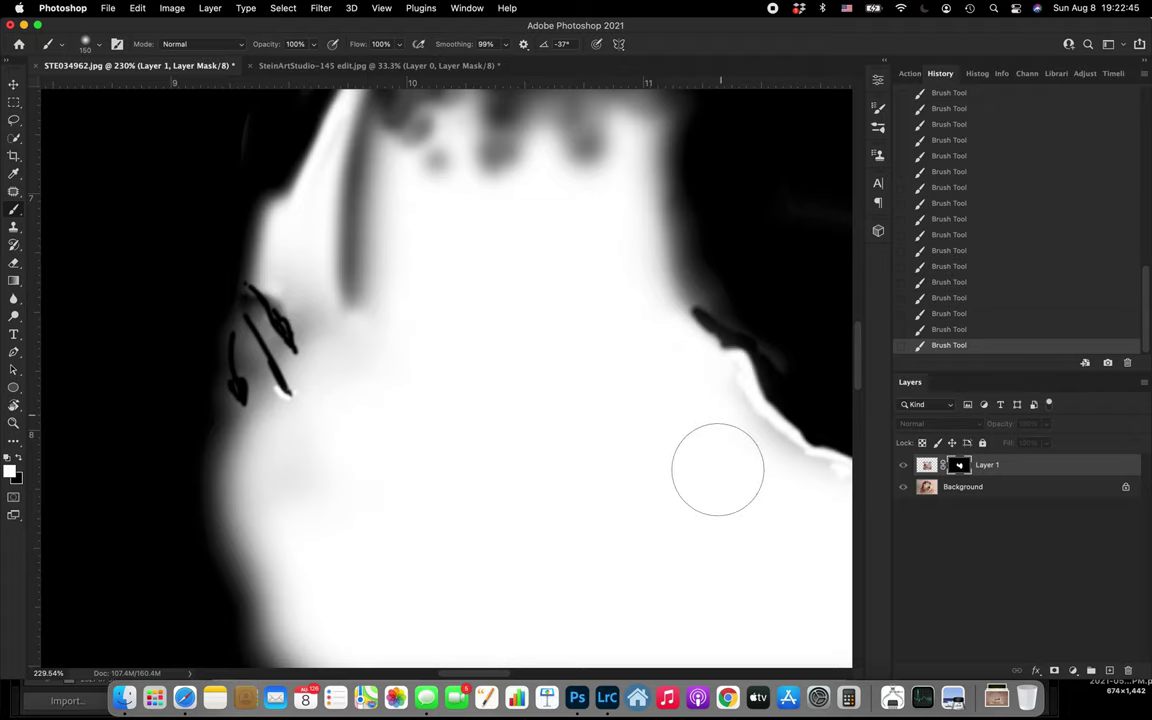
pyautogui.hscroll(3, 717, 470)
pyautogui.scroll(-2, 717, 470)
pyautogui.press('[')
pyautogui.press('[')
pyautogui.press('[')
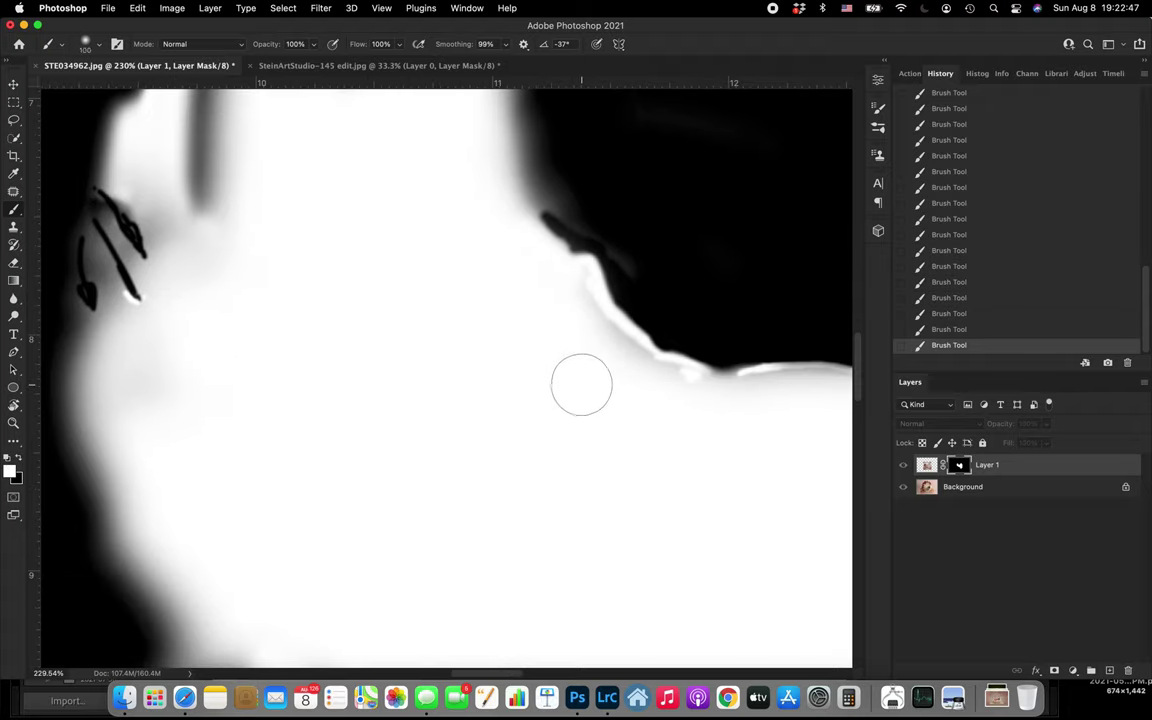
pyautogui.moveTo(571, 283); pyautogui.dragTo(630, 391)
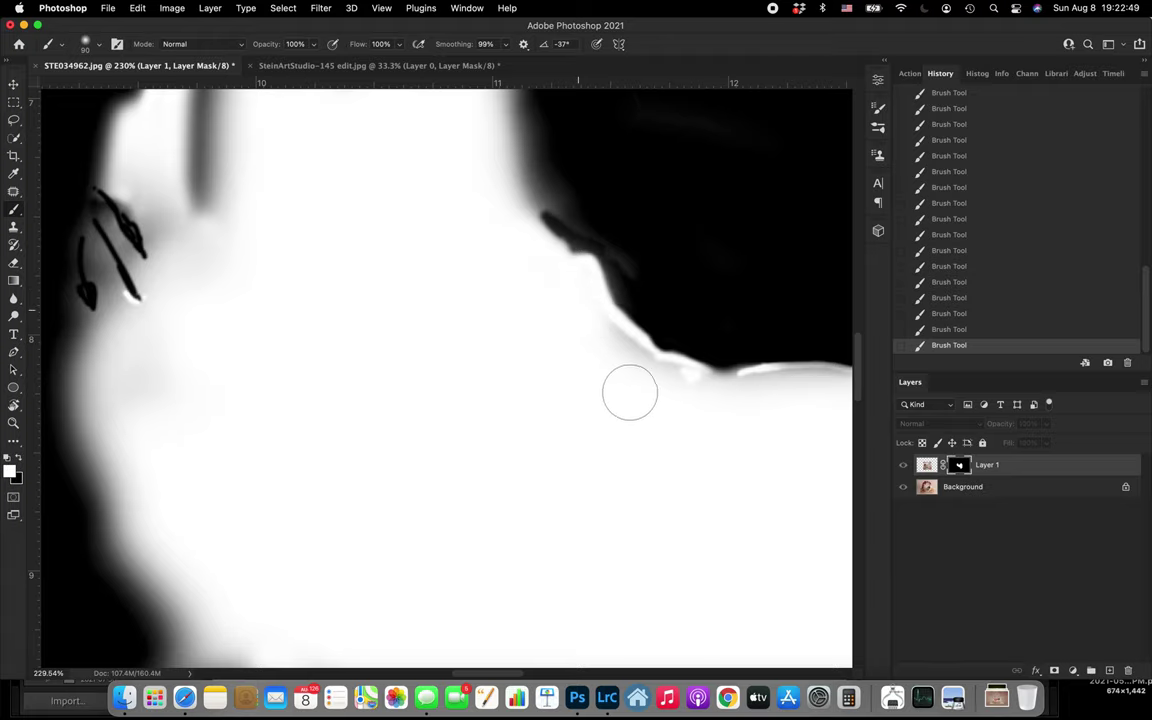
pyautogui.press('super+z')
# - Whiten the remaining grey shading close to the shoulder edge of the mask with a 40 px white brush
pyautogui.scroll(6, 627, 372)
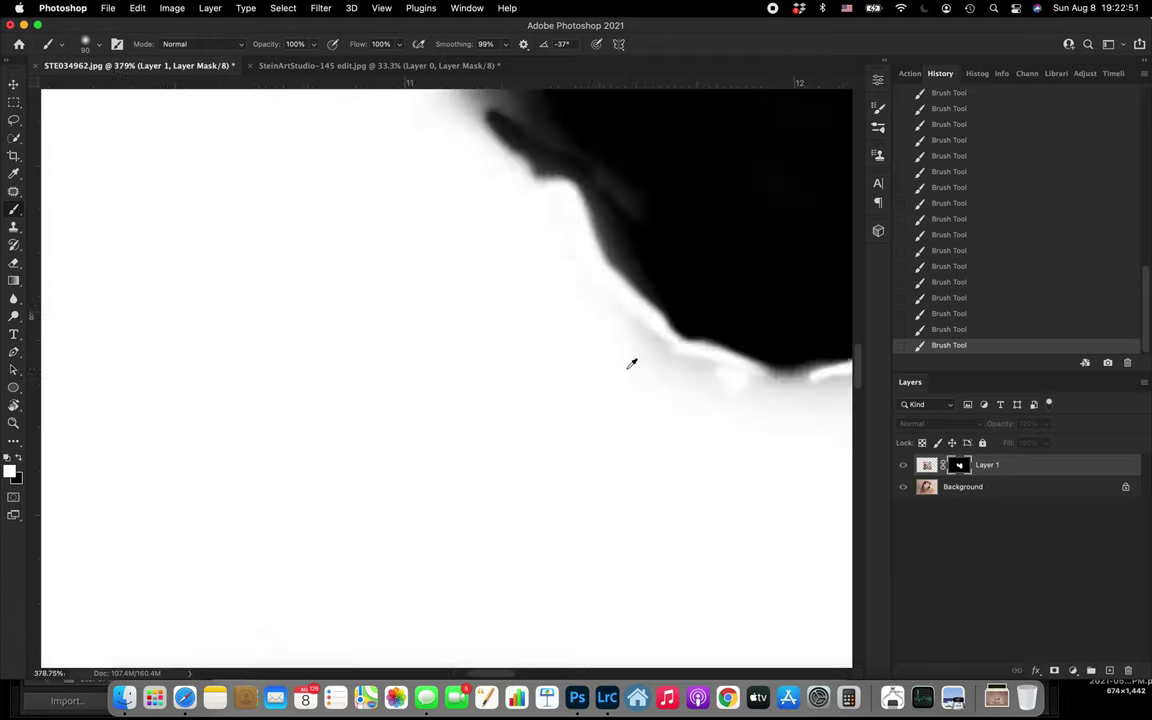
pyautogui.press('[')
pyautogui.press('[')
pyautogui.press('[')
pyautogui.press('[')
pyautogui.press('[')
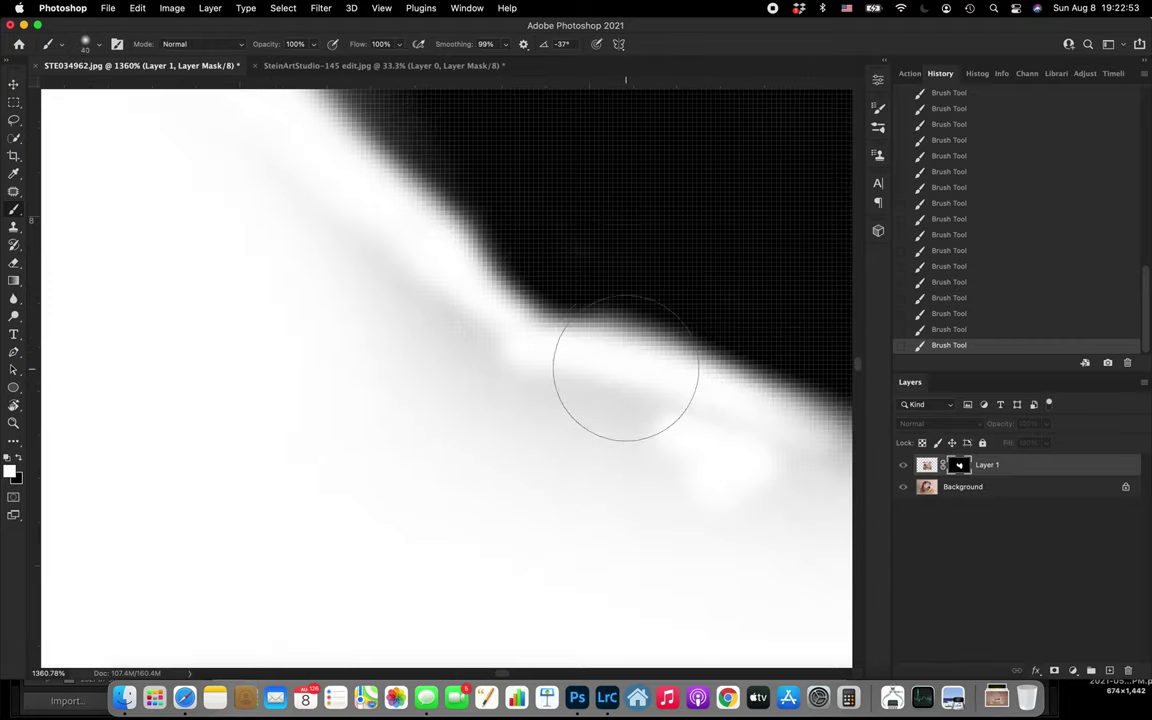
pyautogui.moveTo(419, 349)
pyautogui.mouseDown()
pyautogui.moveTo(610, 475)
pyautogui.moveTo(666, 457)
pyautogui.moveTo(721, 511)
pyautogui.mouseUp()
pyautogui.hscroll(4, 721, 511)
pyautogui.scroll(-3, 721, 511)
pyautogui.moveTo(367, 294)
pyautogui.mouseDown()
pyautogui.moveTo(478, 325)
pyautogui.moveTo(549, 384)
pyautogui.moveTo(599, 456)
pyautogui.moveTo(502, 365)
pyautogui.moveTo(643, 348)
pyautogui.moveTo(748, 370)
pyautogui.moveTo(725, 377)
pyautogui.moveTo(772, 354)
pyautogui.moveTo(588, 384)
pyautogui.moveTo(596, 406)
pyautogui.moveTo(604, 401)
pyautogui.moveTo(480, 377)
pyautogui.moveTo(530, 374)
pyautogui.moveTo(536, 387)
pyautogui.moveTo(597, 342)
pyautogui.moveTo(580, 385)
pyautogui.moveTo(510, 354)
pyautogui.moveTo(493, 381)
pyautogui.moveTo(821, 358)
pyautogui.moveTo(709, 335)
pyautogui.moveTo(785, 333)
pyautogui.moveTo(409, 366)
pyautogui.moveTo(322, 357)
pyautogui.moveTo(554, 345)
pyautogui.moveTo(493, 336)
pyautogui.moveTo(698, 339)
pyautogui.moveTo(384, 325)
pyautogui.moveTo(694, 373)
pyautogui.moveTo(658, 334)
pyautogui.moveTo(334, 334)
pyautogui.mouseUp()
# - Clean the mask edge along the baby's shoulder, painting black above it and white below it, down to a 20 px brush
pyautogui.hscroll(5, 602, 402)
pyautogui.hscroll(5, 671, 350)
pyautogui.hscroll(-4, 648, 338)
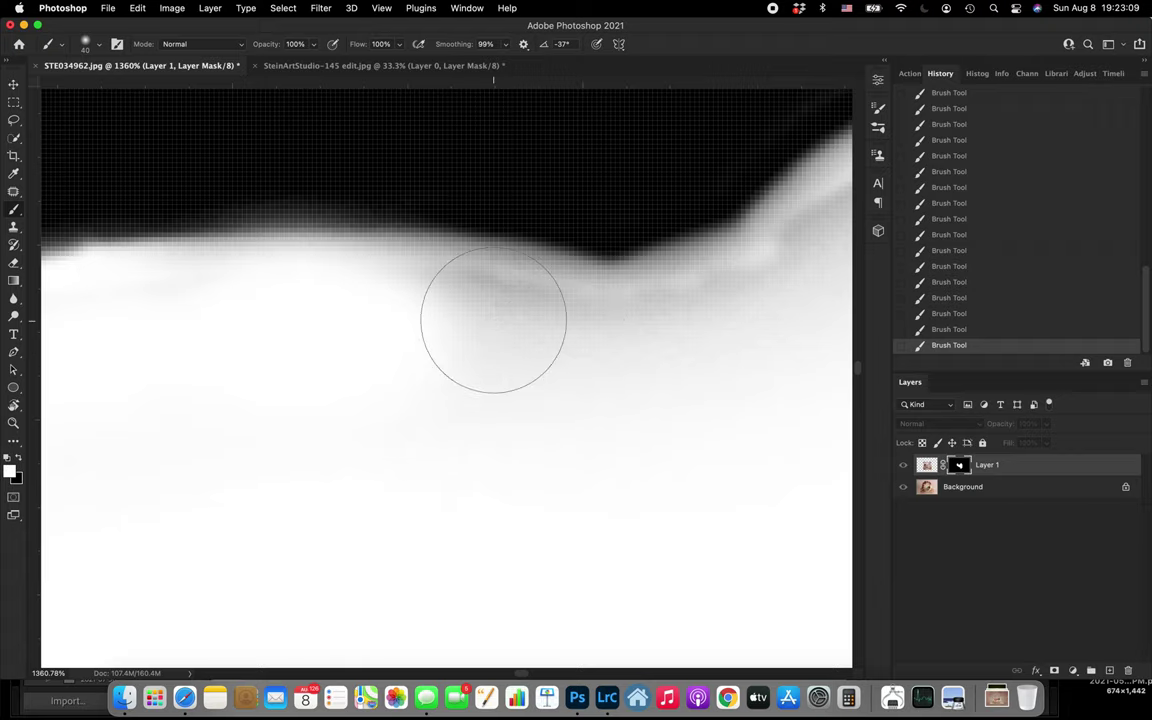
pyautogui.press('[')
pyautogui.press('[')
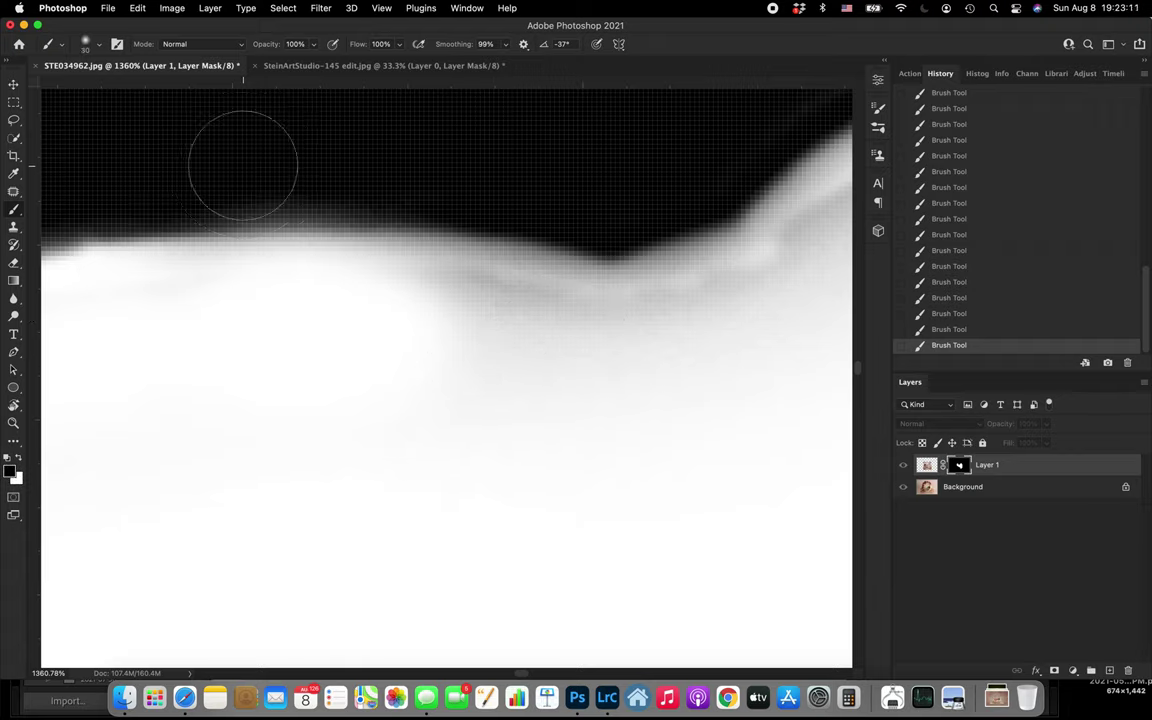
pyautogui.moveTo(259, 195); pyautogui.dragTo(569, 172)
pyautogui.press('x')
pyautogui.moveTo(417, 267)
pyautogui.mouseDown()
pyautogui.moveTo(446, 289)
pyautogui.moveTo(667, 325)
pyautogui.moveTo(759, 358)
pyautogui.mouseUp()
pyautogui.moveTo(530, 312)
pyautogui.mouseDown()
pyautogui.moveTo(817, 359)
pyautogui.moveTo(500, 382)
pyautogui.moveTo(492, 367)
pyautogui.moveTo(614, 388)
pyautogui.mouseUp()
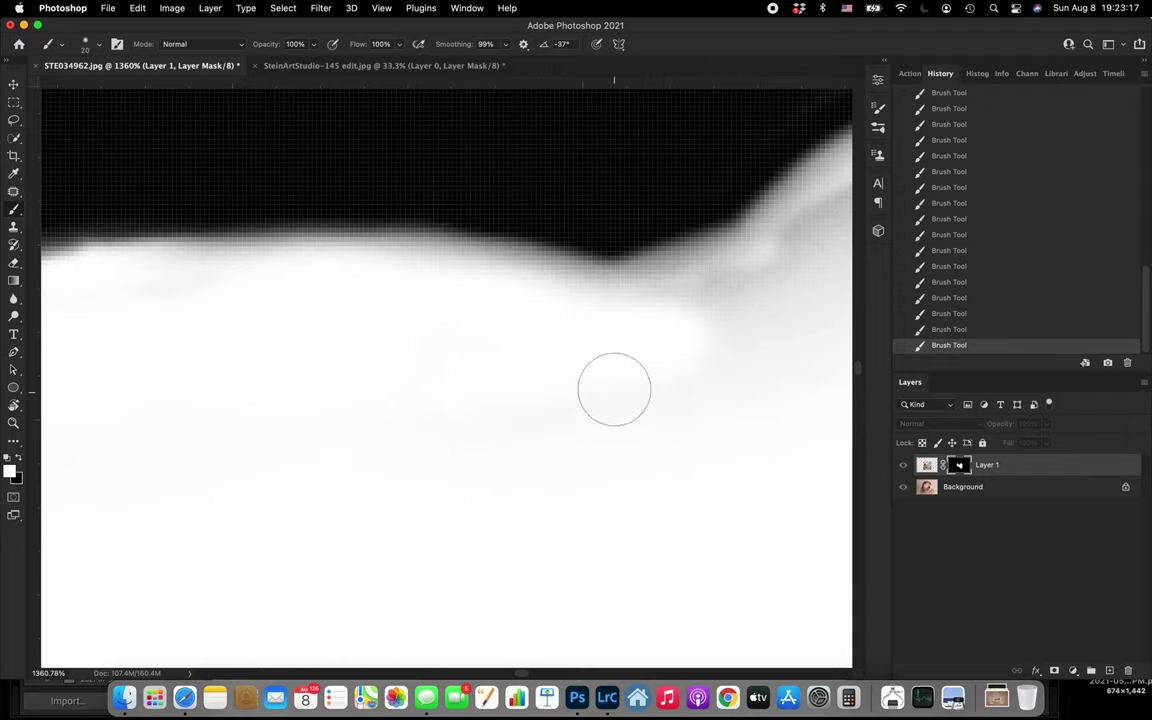
# - Paint white over the grey shading inside the rising mask edge just past the shoulder dip
pyautogui.hscroll(4, 427, 404)
pyautogui.hscroll(10, 390, 406)
pyautogui.hscroll(-4, 384, 406)
pyautogui.scroll(3, 382, 406)
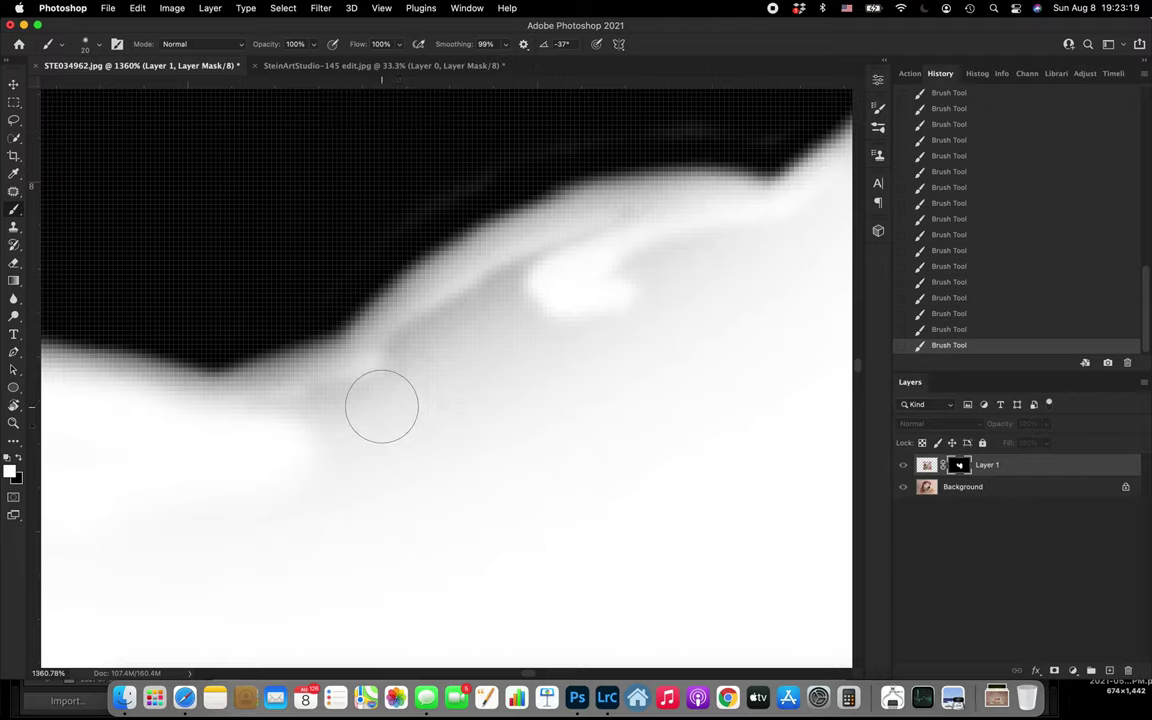
pyautogui.moveTo(324, 442)
pyautogui.mouseDown()
pyautogui.moveTo(488, 375)
pyautogui.moveTo(186, 446)
pyautogui.moveTo(432, 393)
pyautogui.moveTo(463, 328)
pyautogui.moveTo(392, 349)
pyautogui.moveTo(601, 216)
pyautogui.moveTo(711, 201)
pyautogui.moveTo(698, 273)
pyautogui.moveTo(609, 276)
pyautogui.moveTo(629, 241)
pyautogui.moveTo(606, 305)
pyautogui.moveTo(194, 578)
pyautogui.moveTo(536, 329)
pyautogui.moveTo(515, 408)
pyautogui.moveTo(608, 302)
pyautogui.moveTo(638, 353)
pyautogui.mouseUp()
# - Whiten the faint grey inside the mask beside the notch where the lace bodice meets the skirt
pyautogui.hscroll(5, 638, 353)
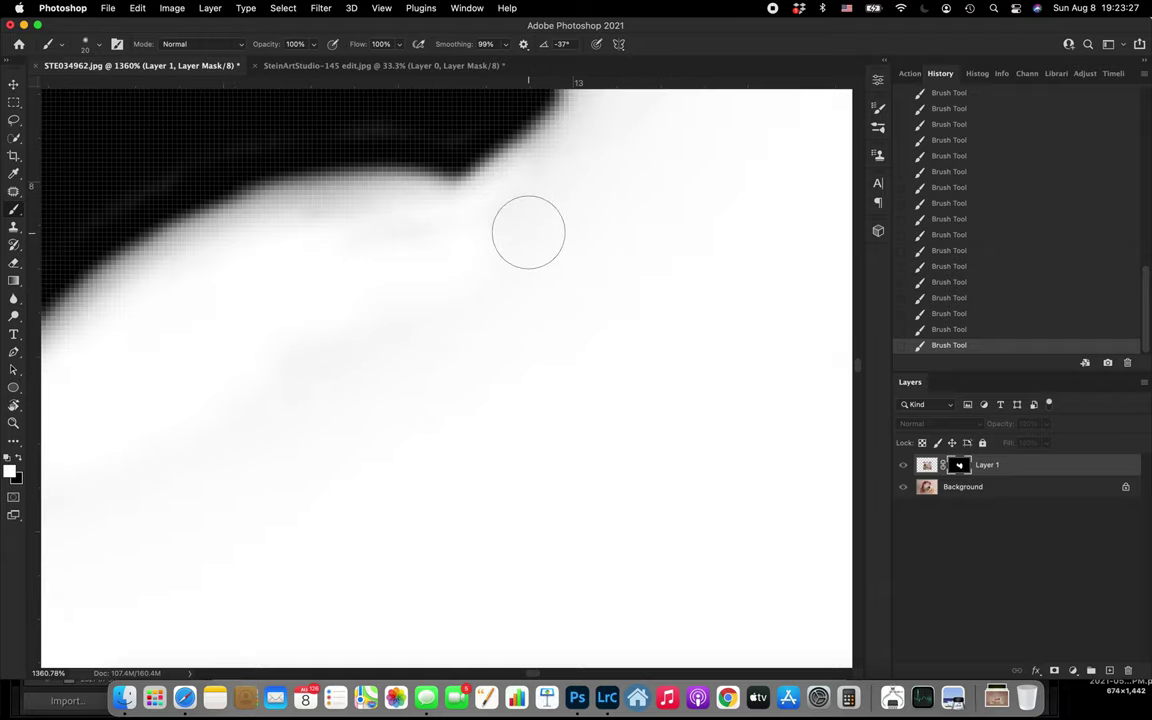
pyautogui.scroll(3, 527, 231)
pyautogui.hscroll(-3, 527, 231)
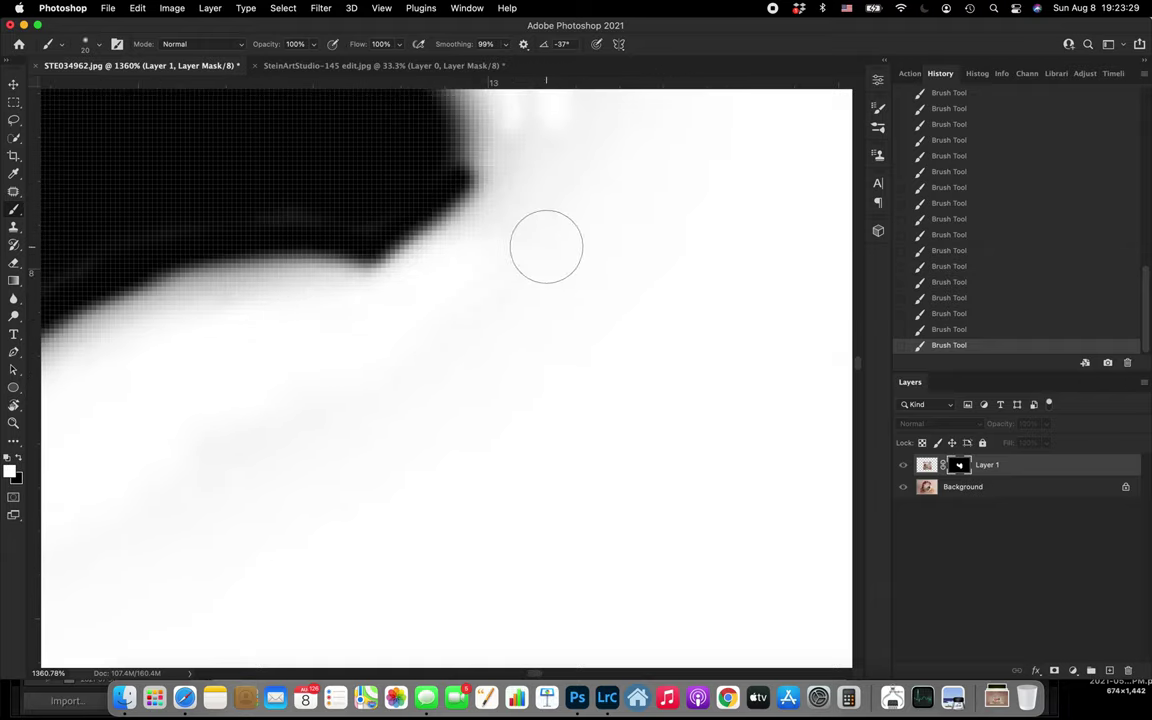
pyautogui.scroll(5, 545, 244)
pyautogui.hscroll(3, 545, 244)
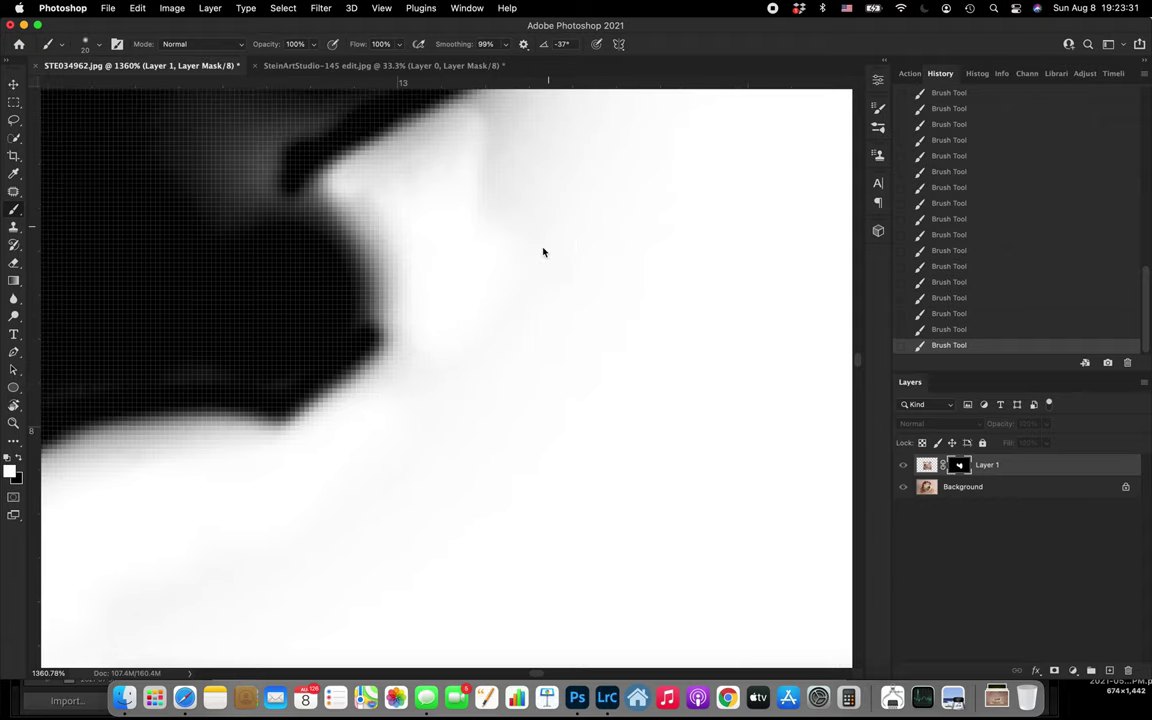
pyautogui.scroll(6, 540, 248)
pyautogui.hscroll(4, 540, 248)
pyautogui.moveTo(291, 403)
pyautogui.mouseDown()
pyautogui.moveTo(425, 250)
pyautogui.moveTo(342, 295)
pyautogui.mouseUp()
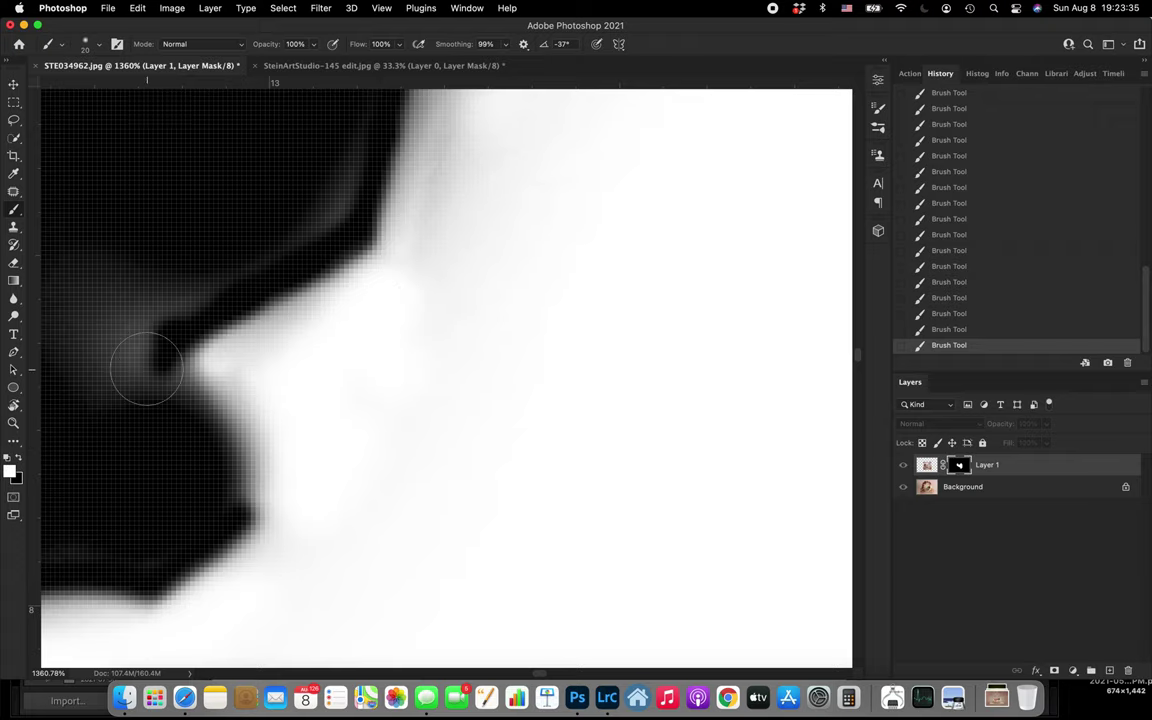
# - Paint black over the grey haze outside the silhouette around the notch and up along the skirt edge
pyautogui.hscroll(-5, 147, 368)
pyautogui.press('x')
pyautogui.moveTo(237, 301)
pyautogui.mouseDown()
pyautogui.moveTo(281, 475)
pyautogui.moveTo(251, 170)
pyautogui.moveTo(262, 429)
pyautogui.mouseUp()
pyautogui.moveTo(310, 278)
pyautogui.mouseDown()
pyautogui.moveTo(211, 400)
pyautogui.moveTo(291, 402)
pyautogui.moveTo(277, 259)
pyautogui.moveTo(394, 260)
pyautogui.moveTo(354, 303)
pyautogui.moveTo(497, 197)
pyautogui.moveTo(466, 241)
pyautogui.mouseUp()
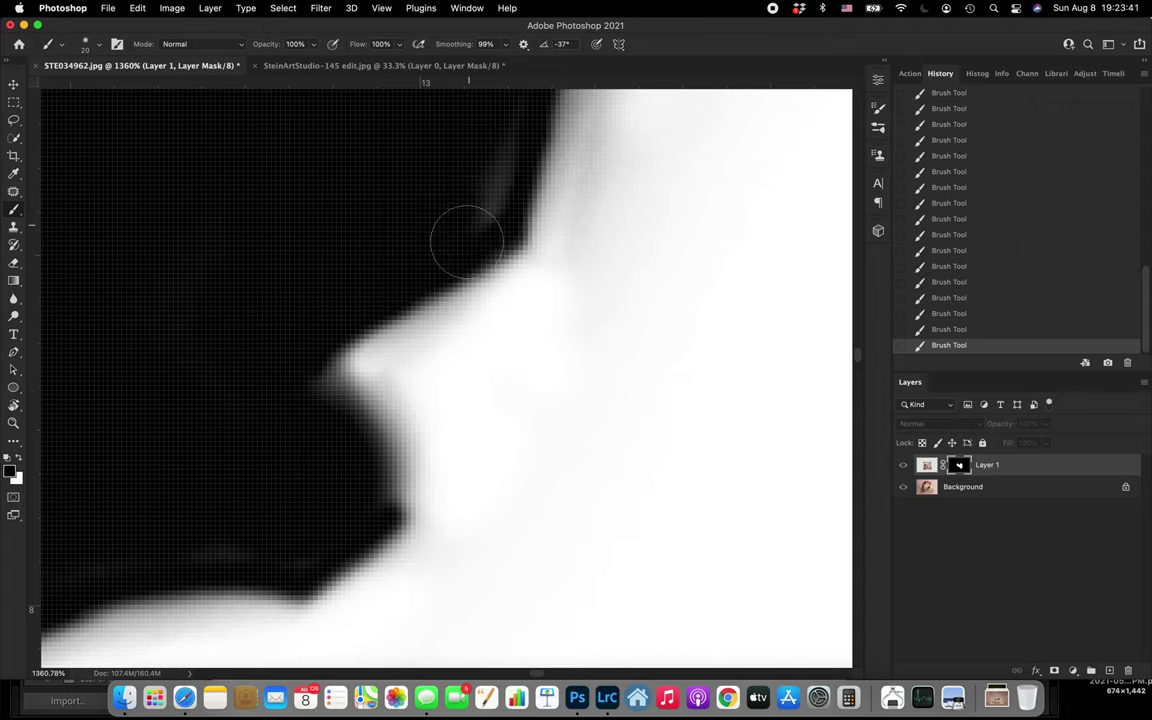
pyautogui.scroll(6, 473, 154)
pyautogui.moveTo(434, 380); pyautogui.dragTo(442, 300)
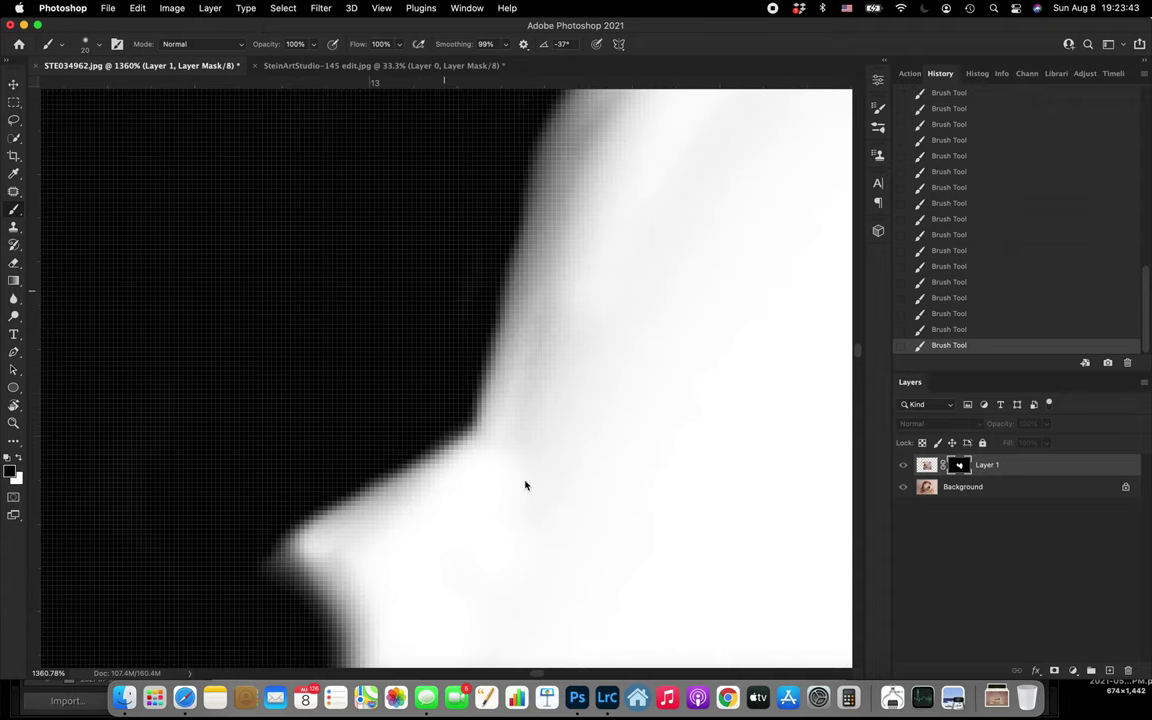
# - Paint white over the grey shading inside the mask along the skirt's rising edge above the notch
pyautogui.moveTo(583, 503)
pyautogui.mouseDown()
pyautogui.moveTo(561, 418)
pyautogui.moveTo(561, 242)
pyautogui.mouseUp()
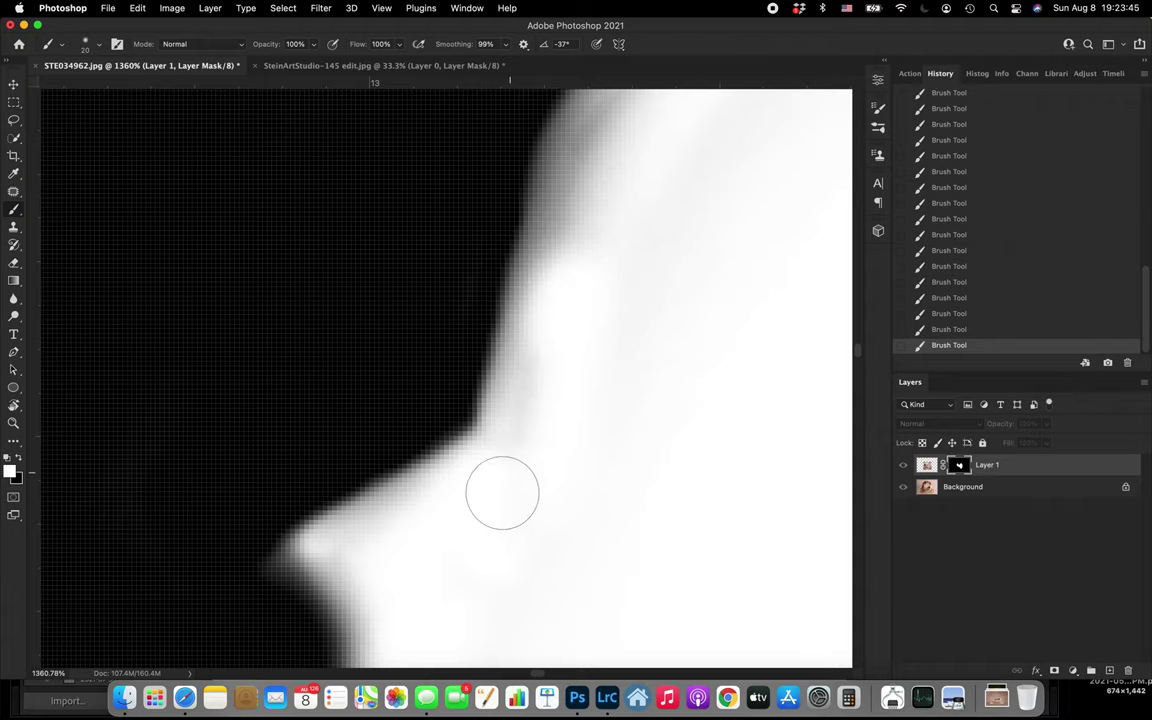
pyautogui.scroll(4, 569, 464)
pyautogui.hscroll(3, 569, 464)
pyautogui.moveTo(489, 309)
pyautogui.mouseDown()
pyautogui.moveTo(643, 116)
pyautogui.moveTo(620, 325)
pyautogui.mouseUp()
pyautogui.scroll(5, 618, 325)
pyautogui.hscroll(4, 618, 325)
pyautogui.moveTo(403, 448)
pyautogui.mouseDown()
pyautogui.moveTo(573, 276)
pyautogui.moveTo(757, 165)
pyautogui.mouseUp()
pyautogui.moveTo(487, 496)
pyautogui.mouseDown()
pyautogui.moveTo(649, 254)
pyautogui.moveTo(616, 290)
pyautogui.moveTo(648, 270)
pyautogui.moveTo(575, 264)
pyautogui.moveTo(626, 213)
pyautogui.moveTo(656, 231)
pyautogui.mouseUp()
# - Examine the whole mask silhouette and its grey lower edge for leftover areas, and return to the composite view
pyautogui.scroll(-5, 604, 342)
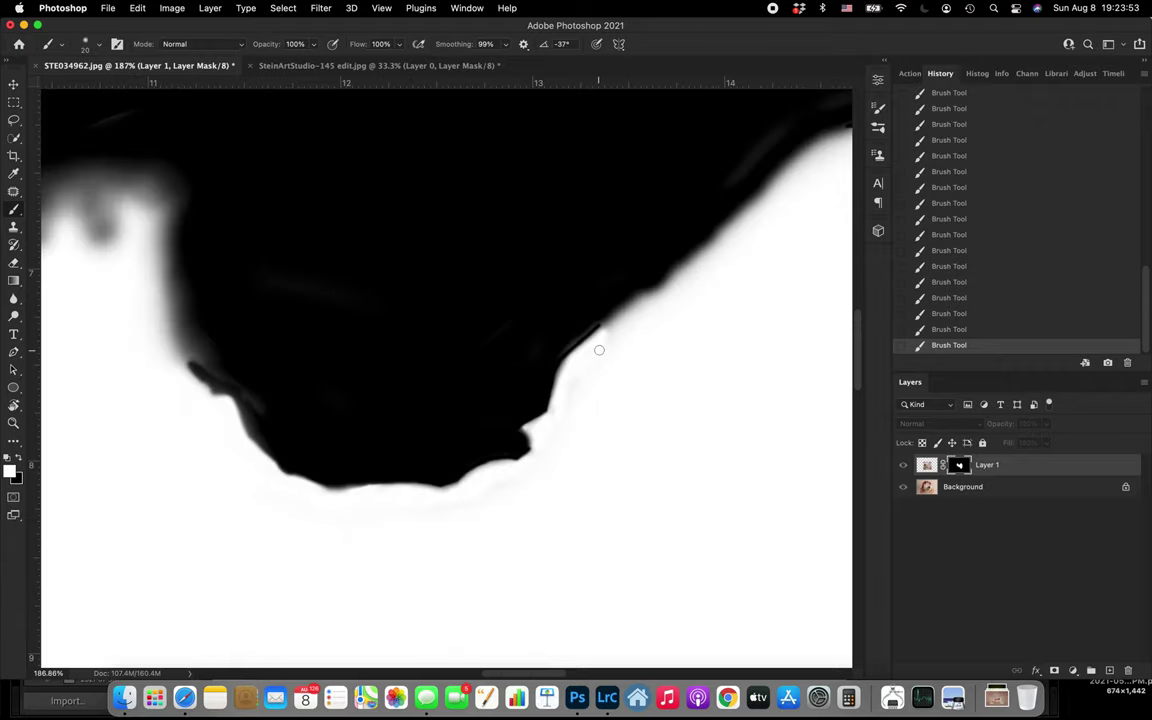
pyautogui.hscroll(-4, 599, 350)
pyautogui.scroll(-3, 600, 350)
pyautogui.scroll(-6, 603, 350)
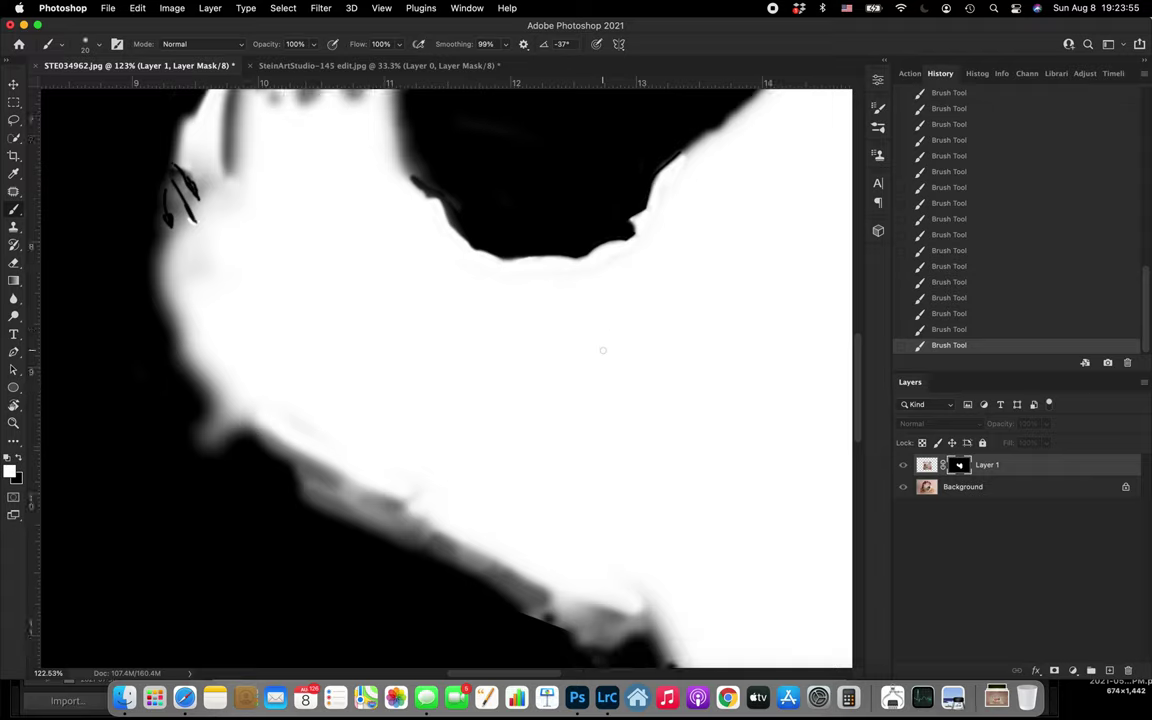
pyautogui.scroll(-5, 603, 350)
pyautogui.scroll(4, 603, 350)
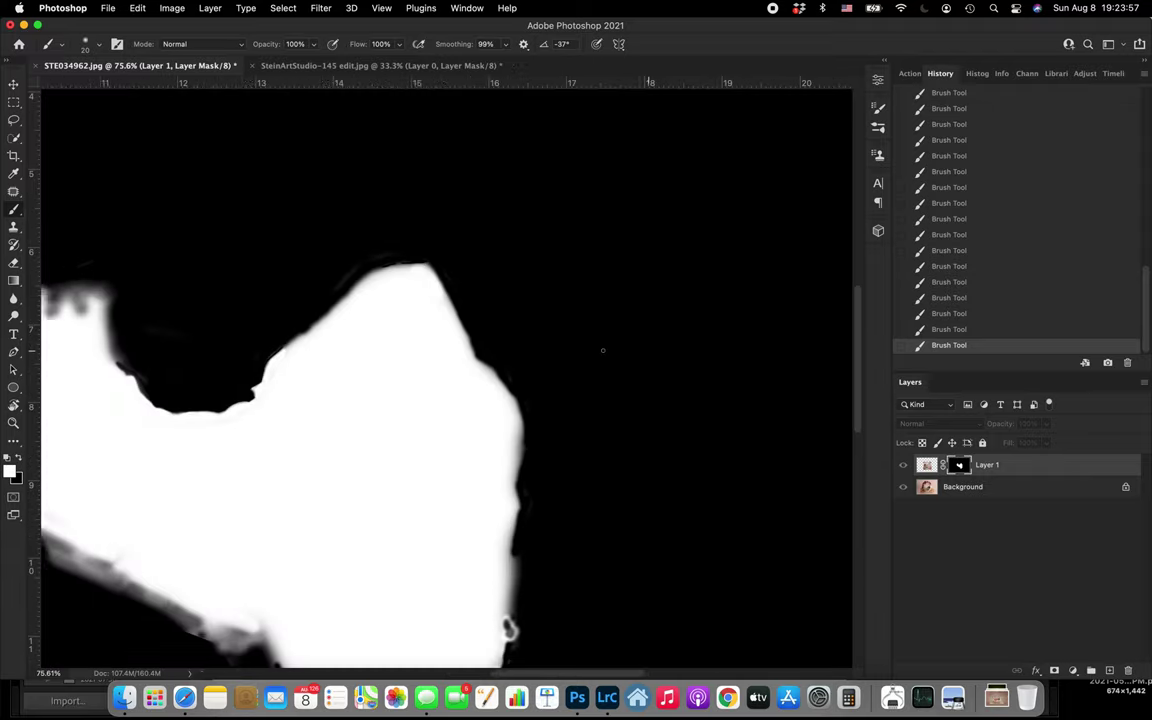
pyautogui.scroll(6, 603, 350)
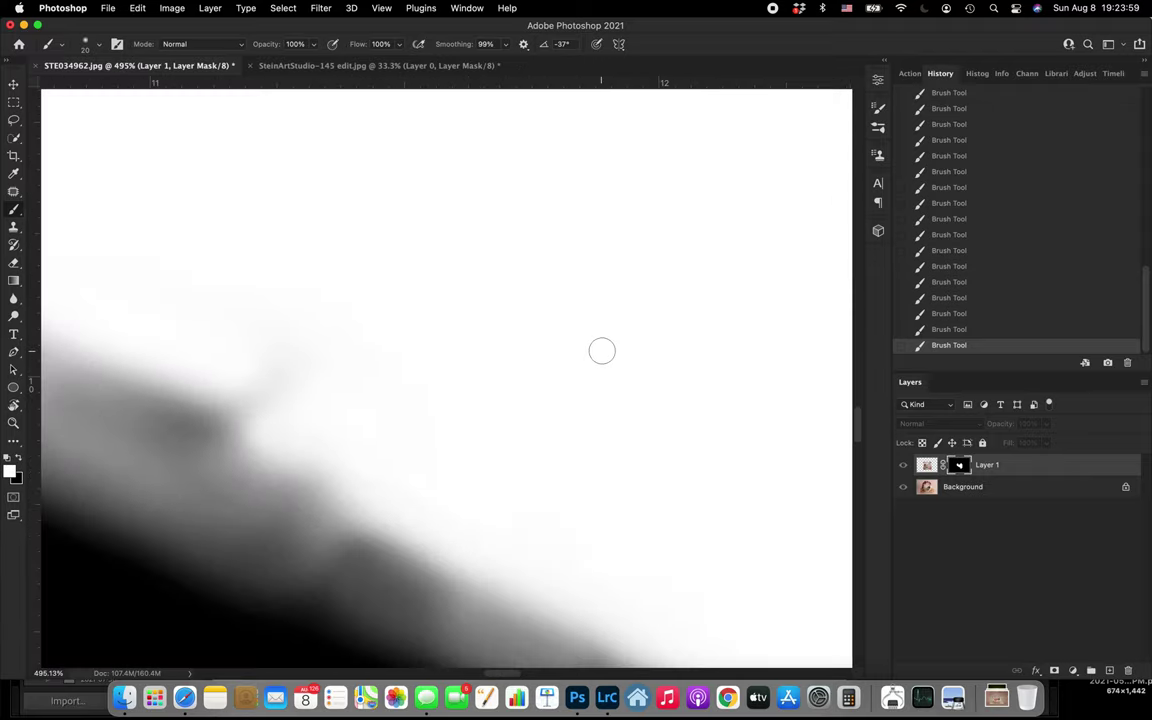
pyautogui.scroll(-2, 607, 345)
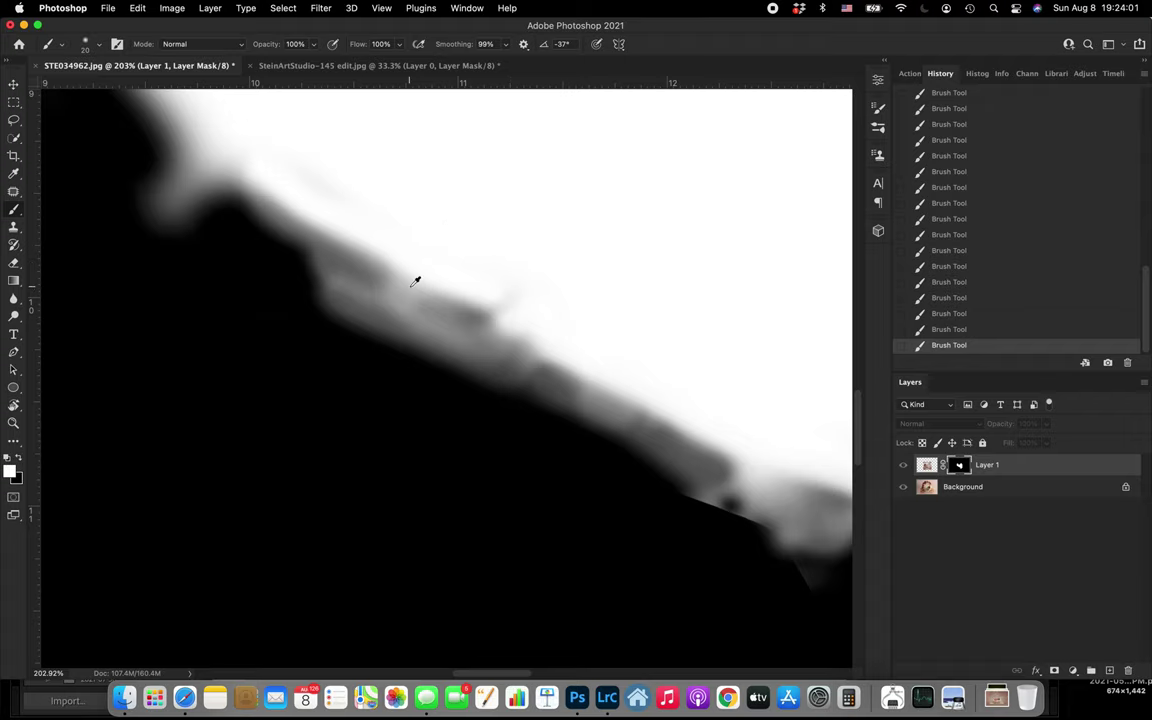
pyautogui.scroll(-6, 416, 281)
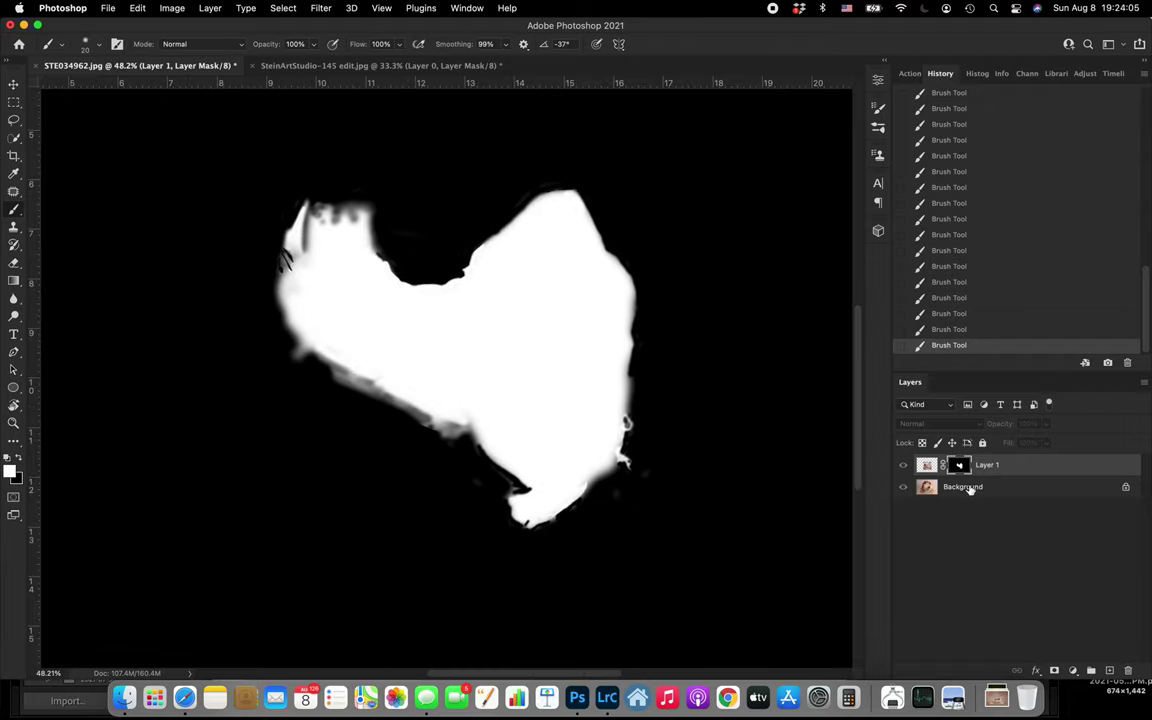
pyautogui.keyDown('alt'); pyautogui.click(959, 467); pyautogui.keyUp('alt')
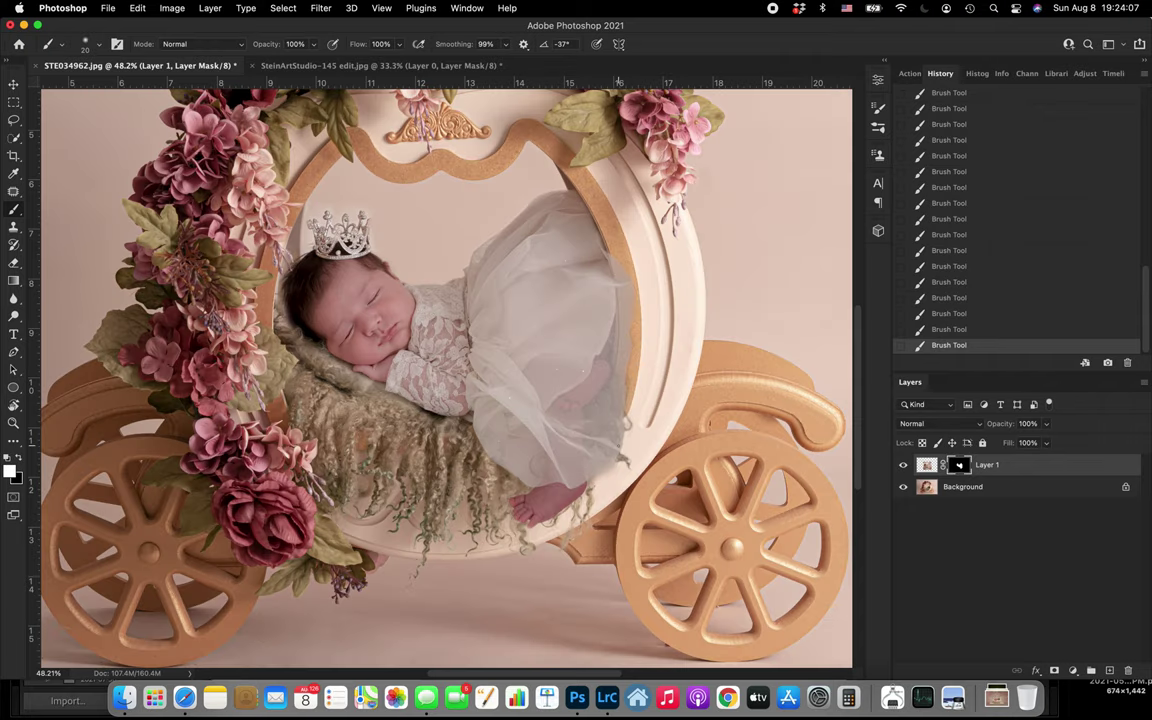
# - Step back in the history to remove the last two brush strokes made beside the baby's head
pyautogui.scroll(-3, 558, 396)
pyautogui.scroll(6, 352, 400)
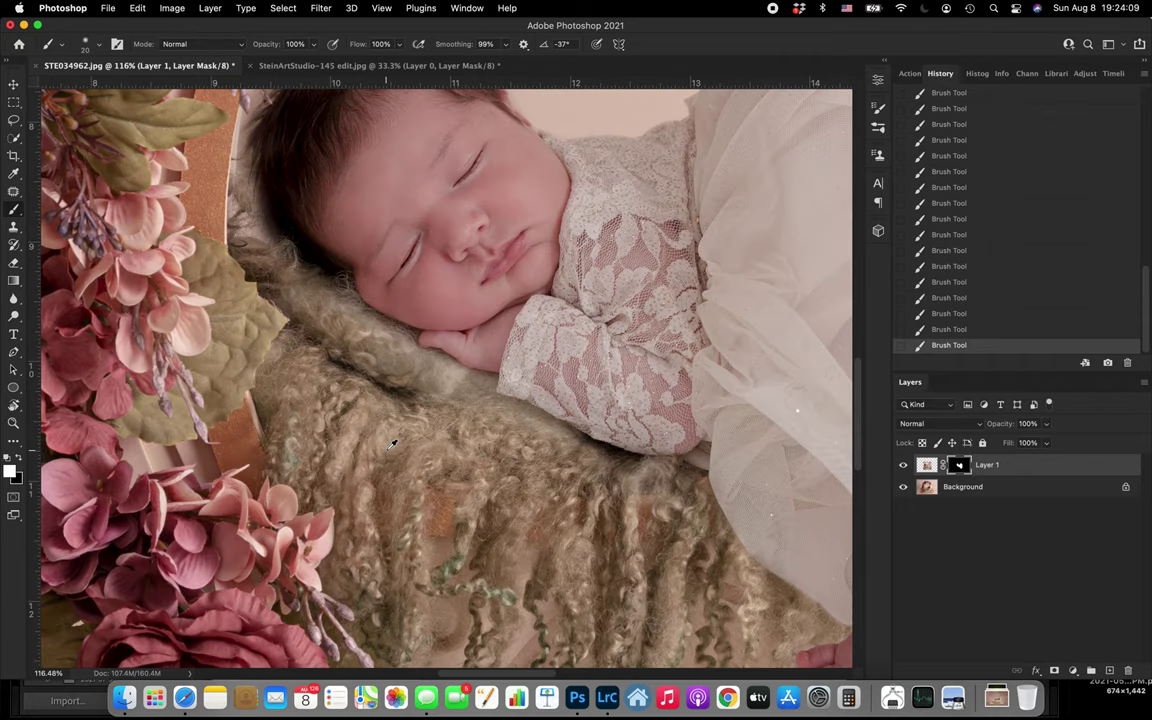
pyautogui.scroll(5, 392, 444)
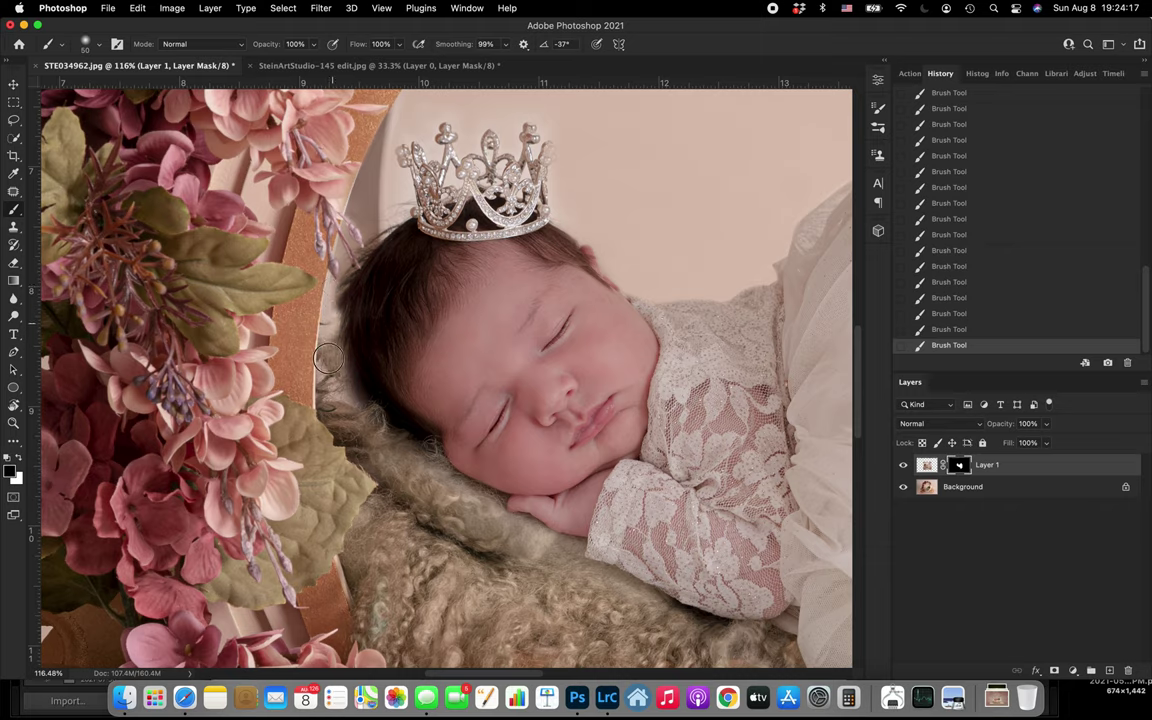
pyautogui.click(950, 298)
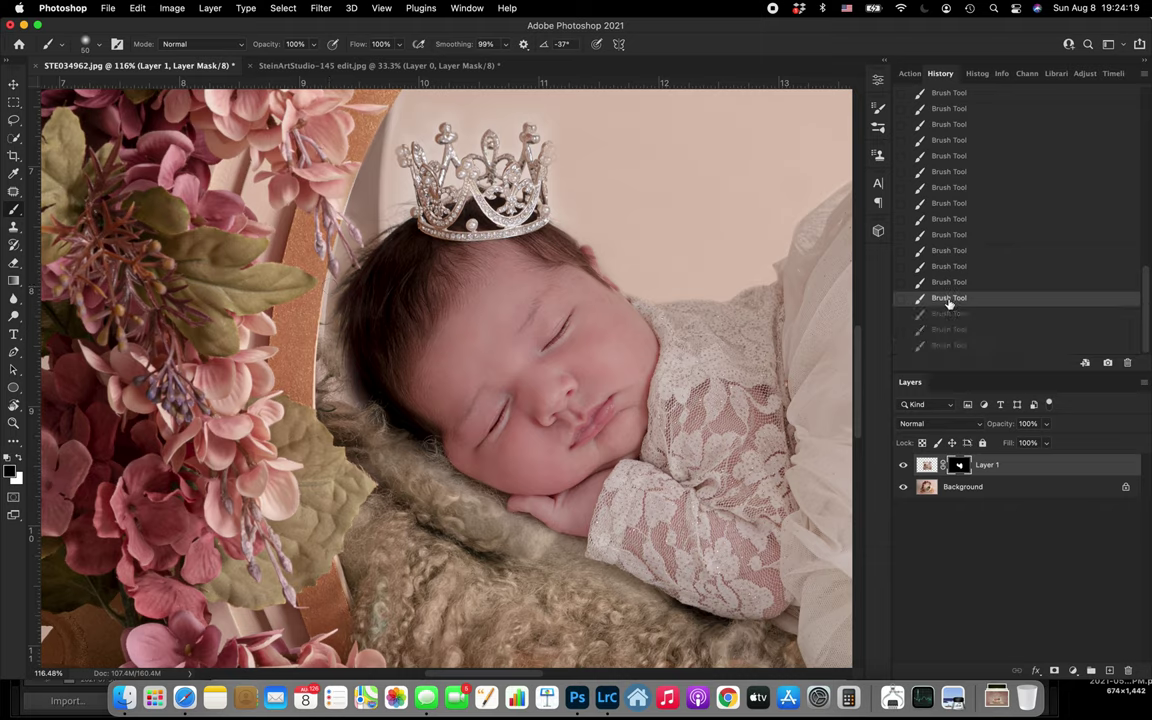
pyautogui.click(946, 314)
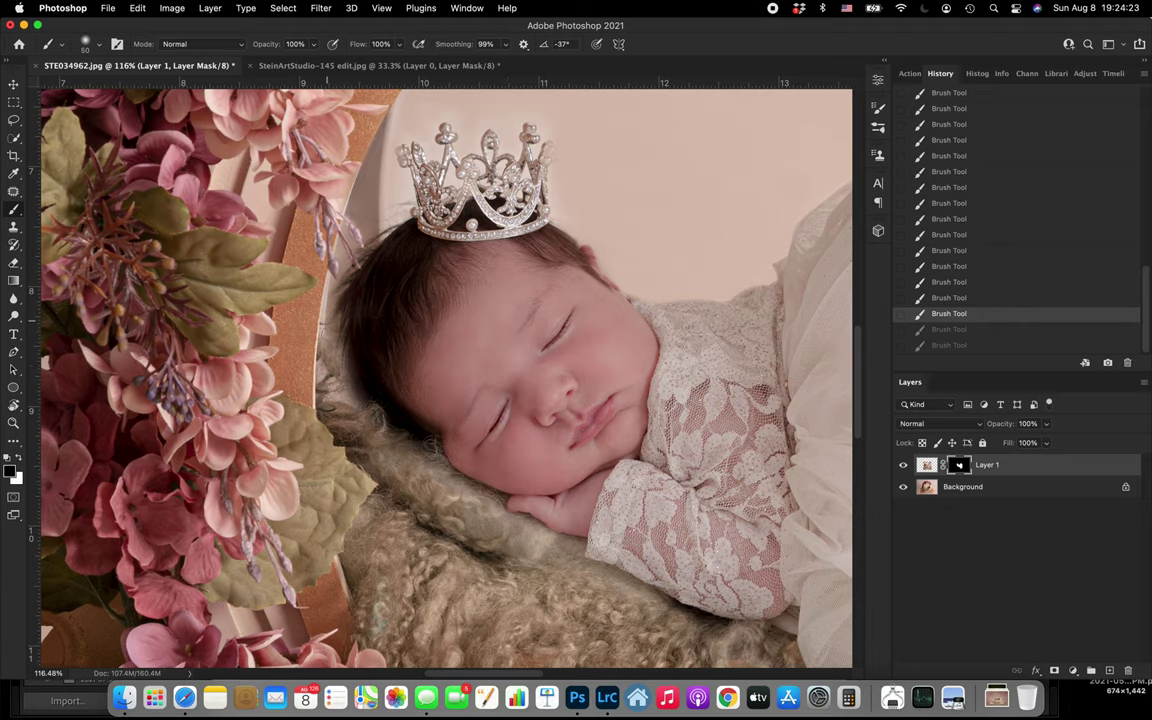
# - Free-transform Layer 1 to shift the baby slightly, placing its reference point at X 3883.80 px, Y 2804.29 px
pyautogui.press('super+t')
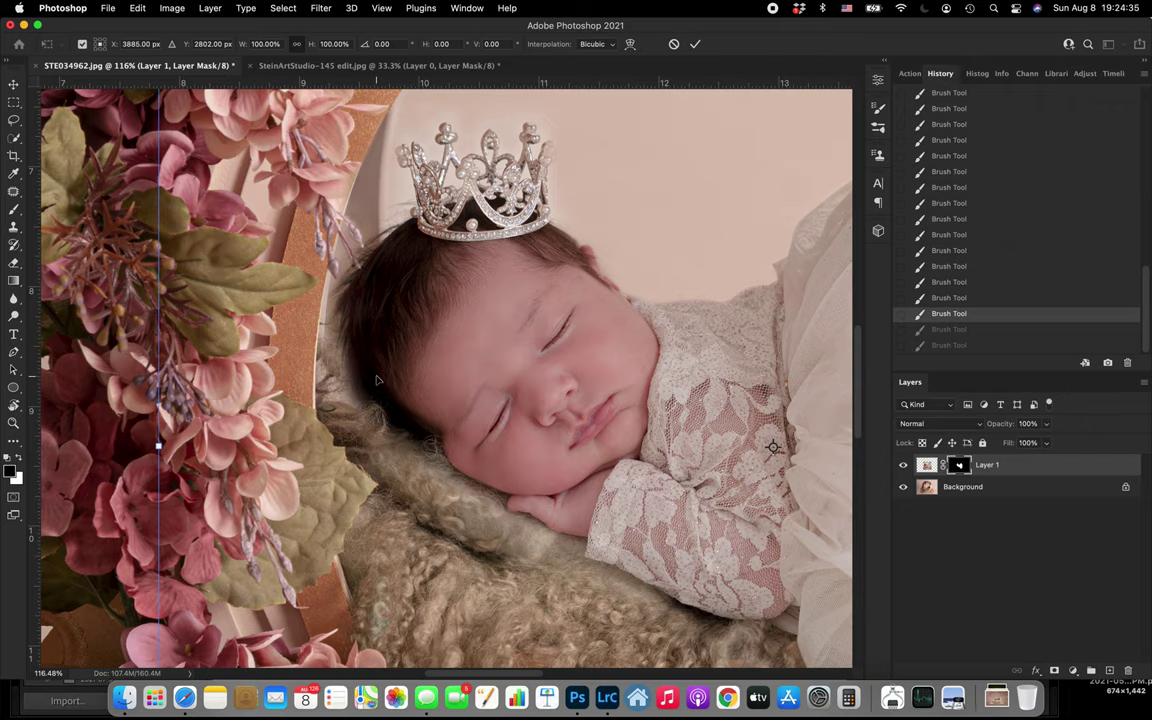
pyautogui.scroll(-5, 387, 396)
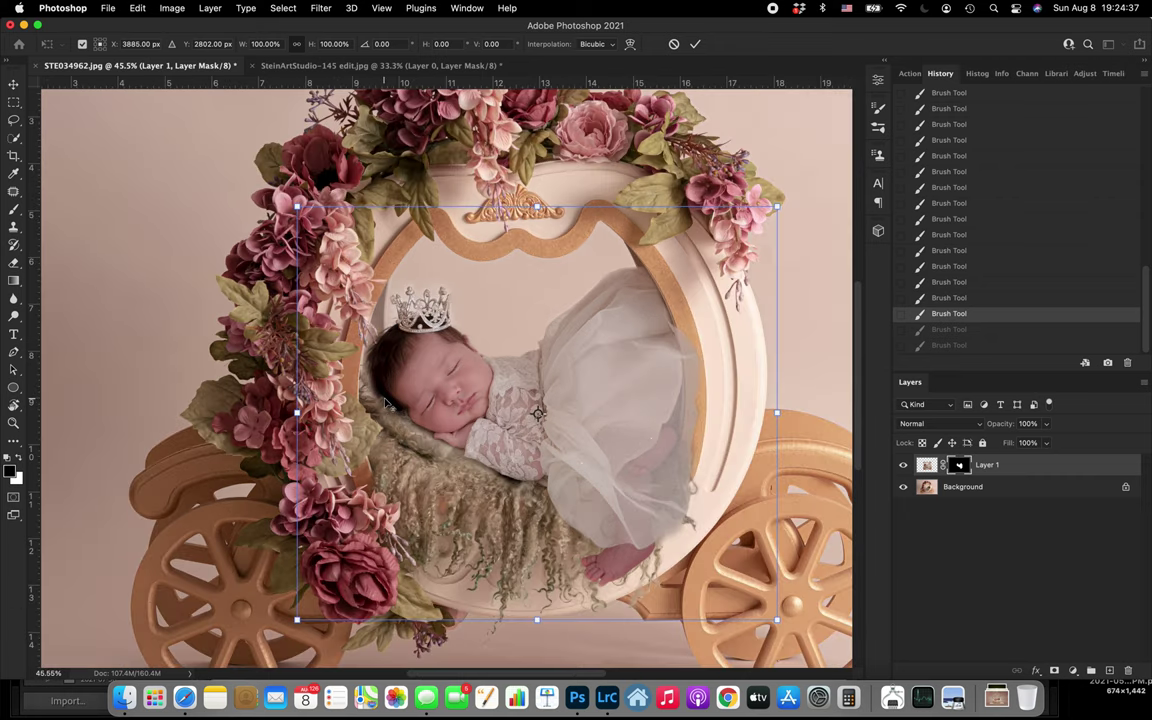
pyautogui.scroll(5, 387, 403)
pyautogui.moveTo(377, 350); pyautogui.dragTo(367, 351)
pyautogui.scroll(5, 378, 352)
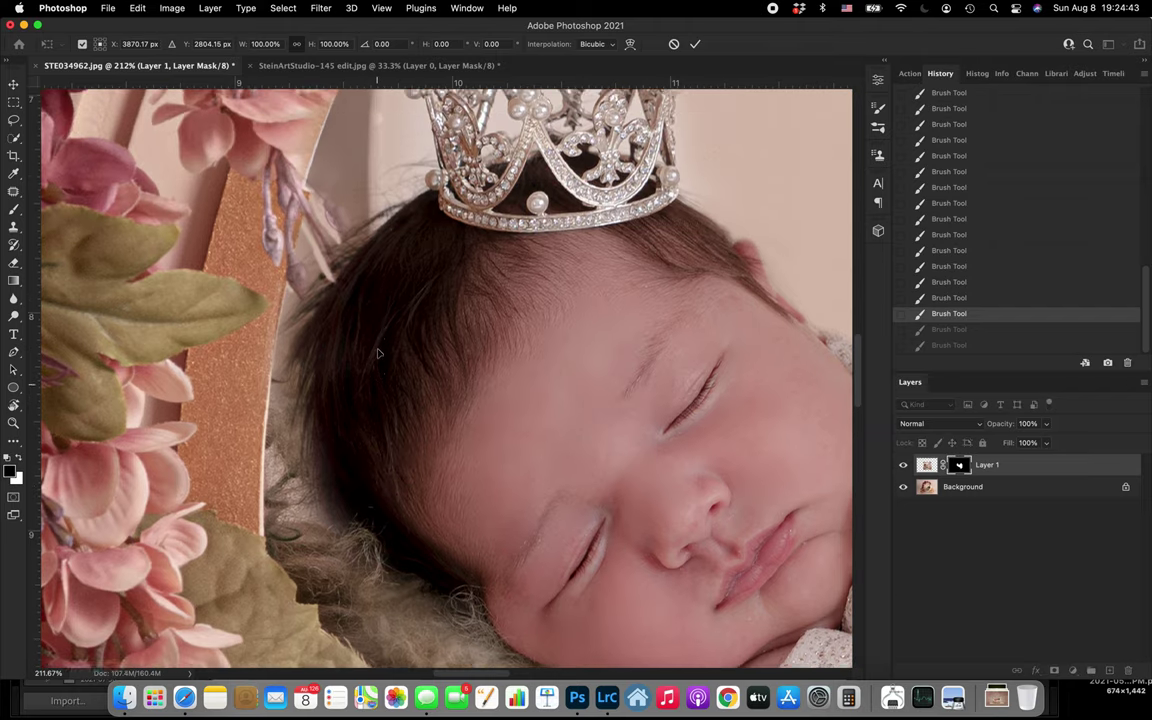
pyautogui.scroll(3, 378, 352)
pyautogui.moveTo(376, 322)
pyautogui.mouseDown()
pyautogui.moveTo(373, 344)
pyautogui.moveTo(387, 319)
pyautogui.mouseUp()
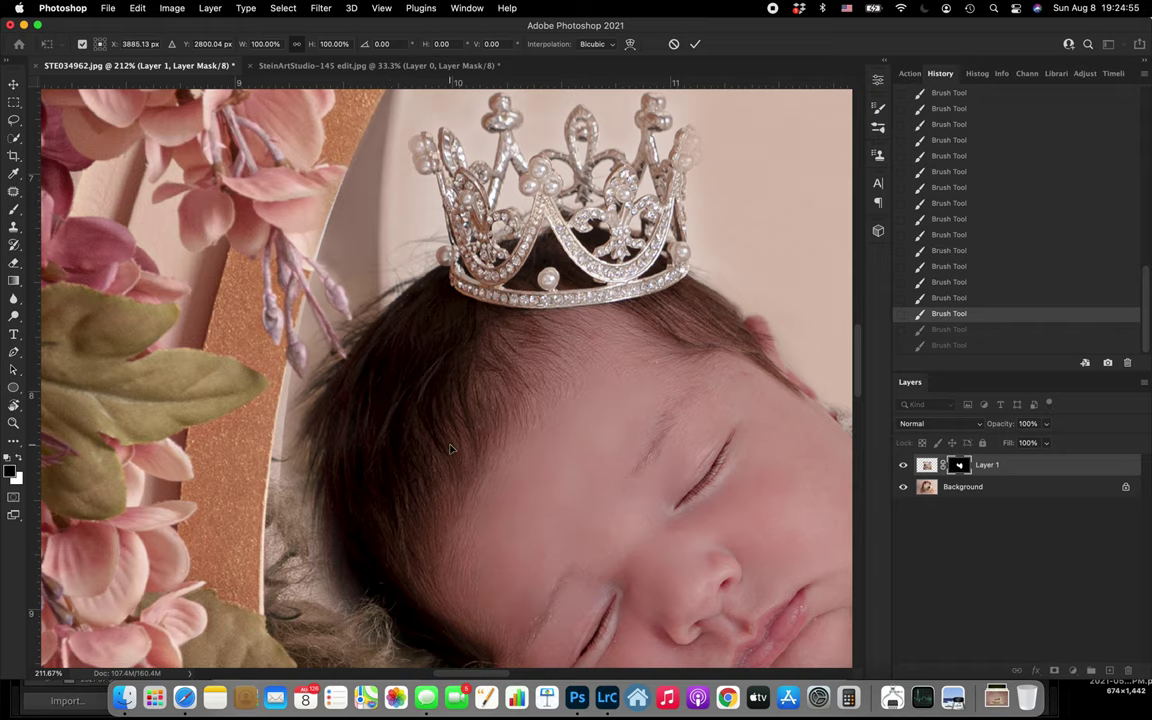
pyautogui.moveTo(393, 458)
pyautogui.mouseDown()
pyautogui.moveTo(375, 470)
pyautogui.moveTo(478, 481)
pyautogui.moveTo(389, 475)
pyautogui.moveTo(392, 461)
pyautogui.mouseUp()
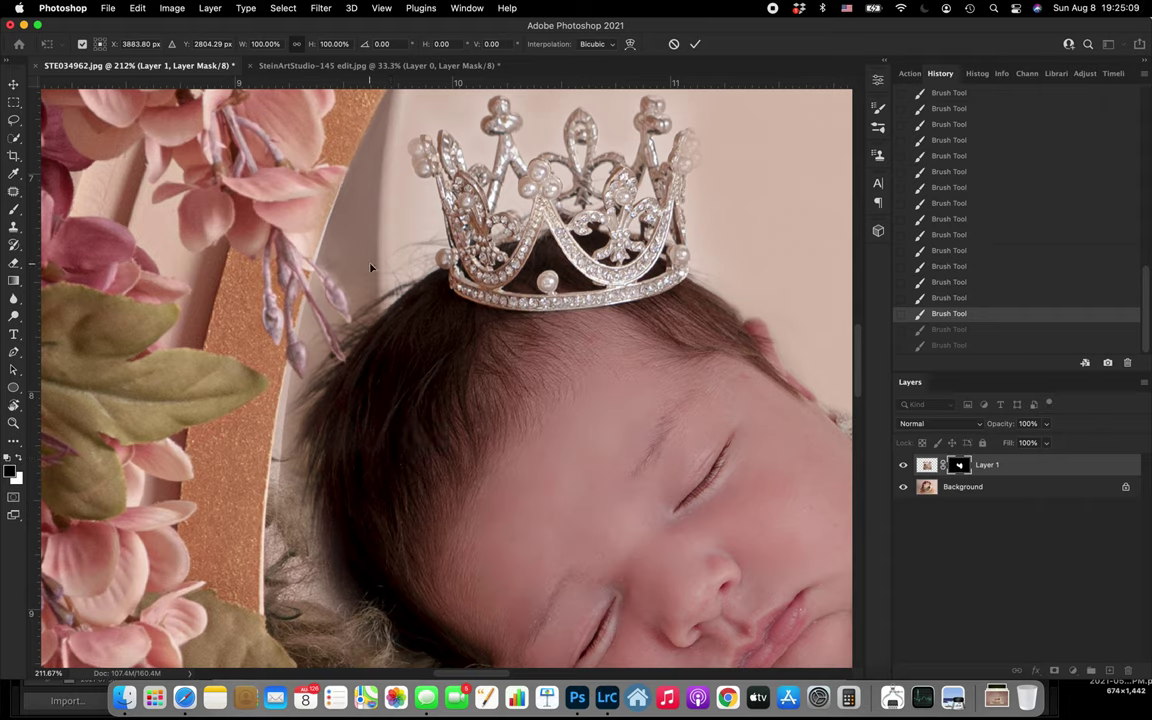
pyautogui.press('Return')
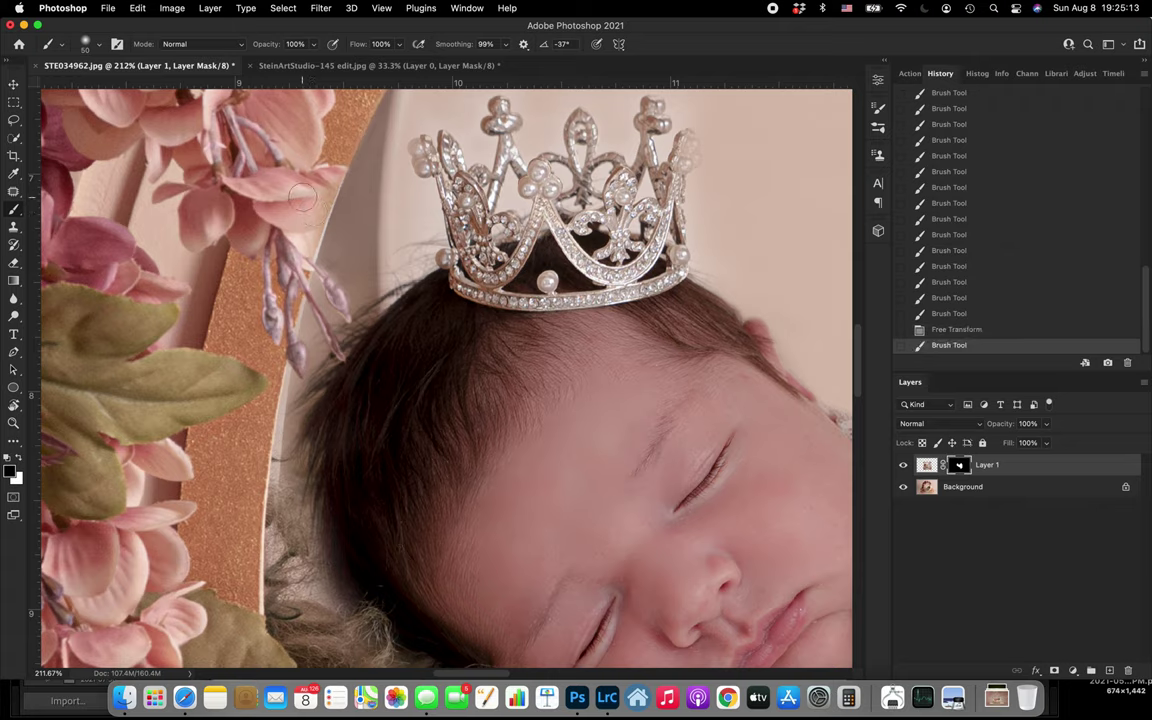
# - Paint black on the Layer 1 mask with a 50 px brush to reveal the backdrop's pink petals beside the crown
pyautogui.moveTo(337, 195); pyautogui.dragTo(300, 172)
pyautogui.moveTo(331, 212)
pyautogui.mouseDown()
pyautogui.moveTo(370, 210)
pyautogui.moveTo(339, 213)
pyautogui.moveTo(341, 195)
pyautogui.moveTo(361, 192)
pyautogui.moveTo(374, 207)
pyautogui.moveTo(267, 218)
pyautogui.moveTo(370, 209)
pyautogui.moveTo(319, 216)
pyautogui.moveTo(338, 205)
pyautogui.moveTo(294, 193)
pyautogui.moveTo(270, 208)
pyautogui.moveTo(361, 222)
pyautogui.mouseUp()
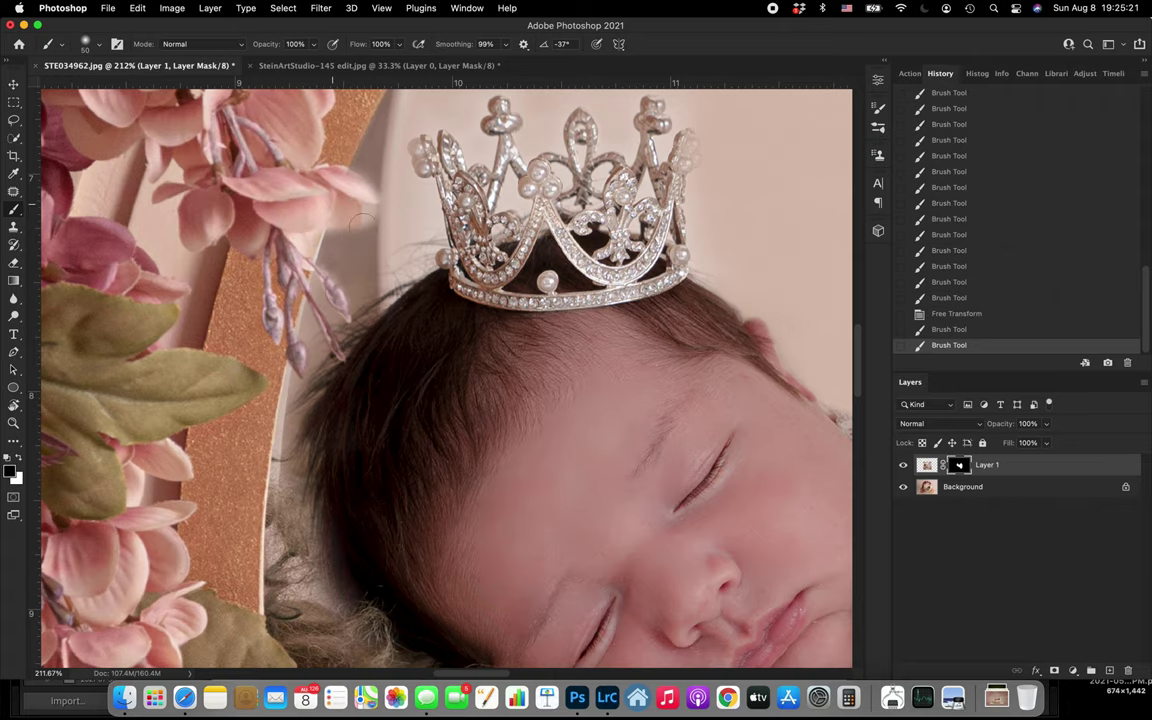
pyautogui.scroll(-5, 512, 317)
pyautogui.hscroll(3, 511, 317)
pyautogui.scroll(-7, 510, 317)
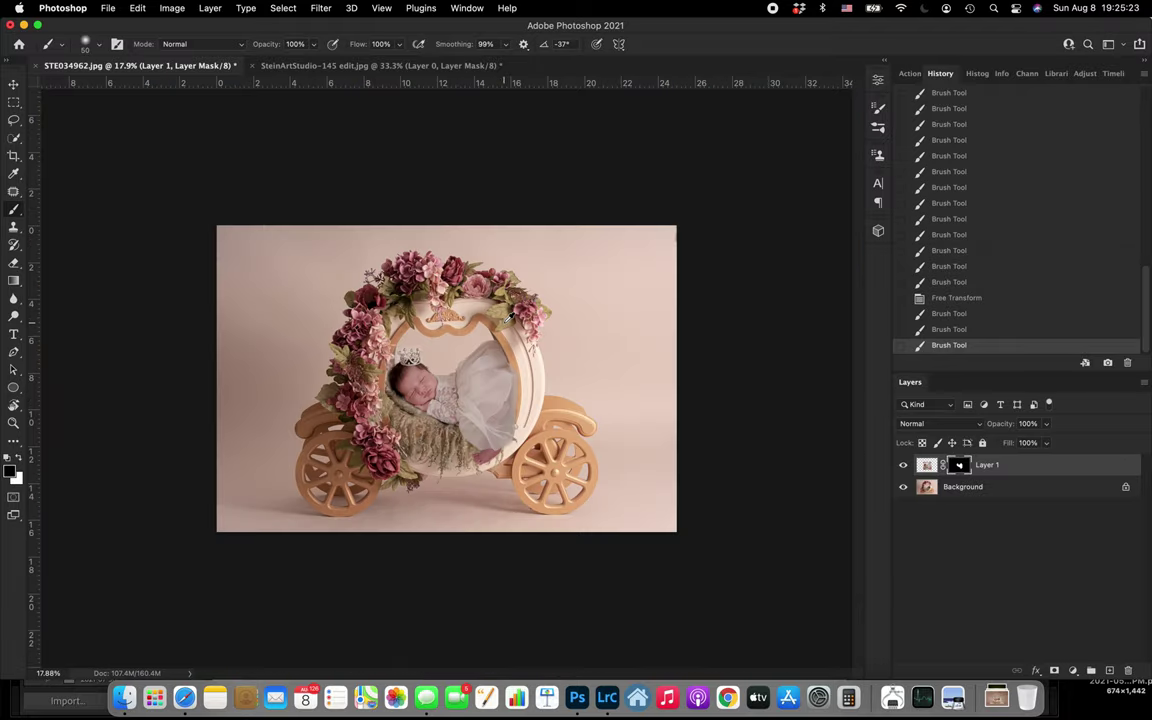
pyautogui.scroll(5, 510, 318)
pyautogui.scroll(-5, 510, 317)
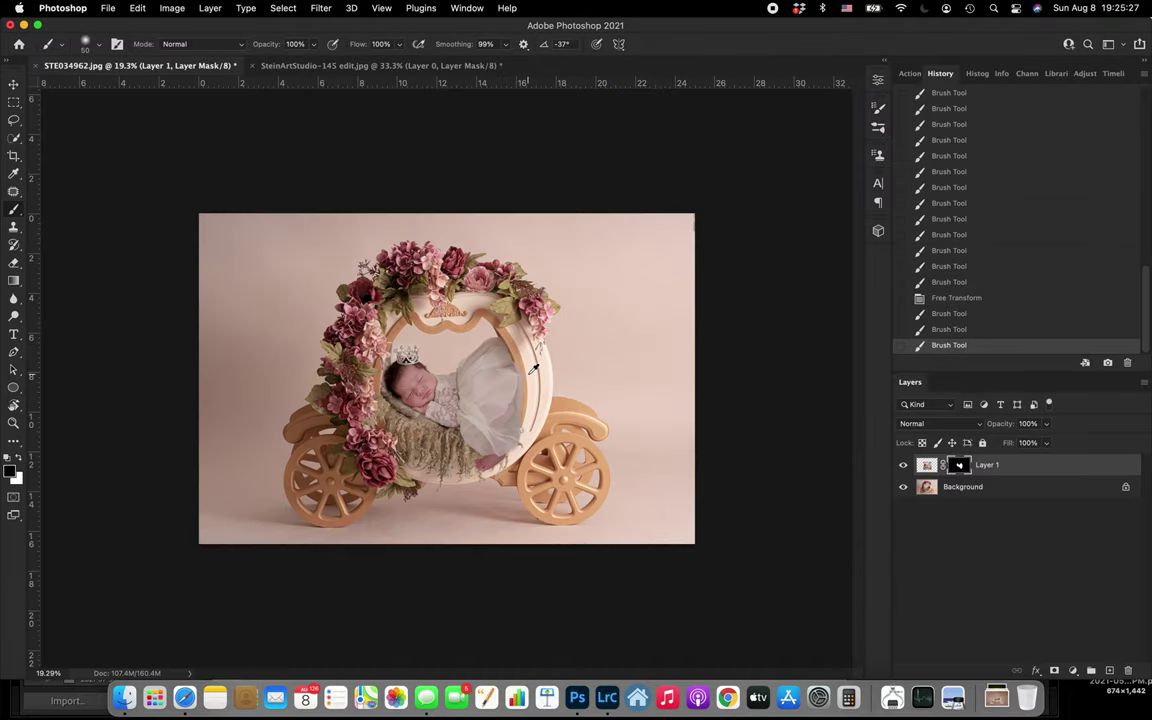
# - Flatten the carriage composite so that Layer 1 and the Background become a single layer
pyautogui.scroll(2, 532, 370)
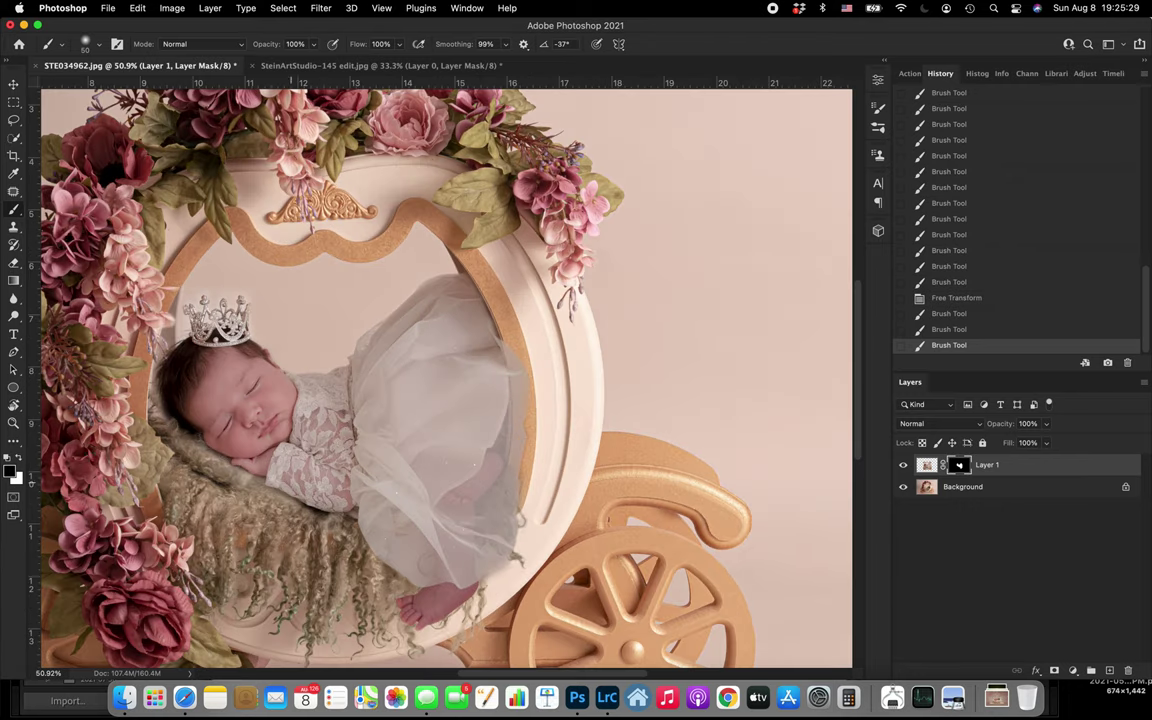
pyautogui.moveTo(350, 502); pyautogui.dragTo(406, 400)
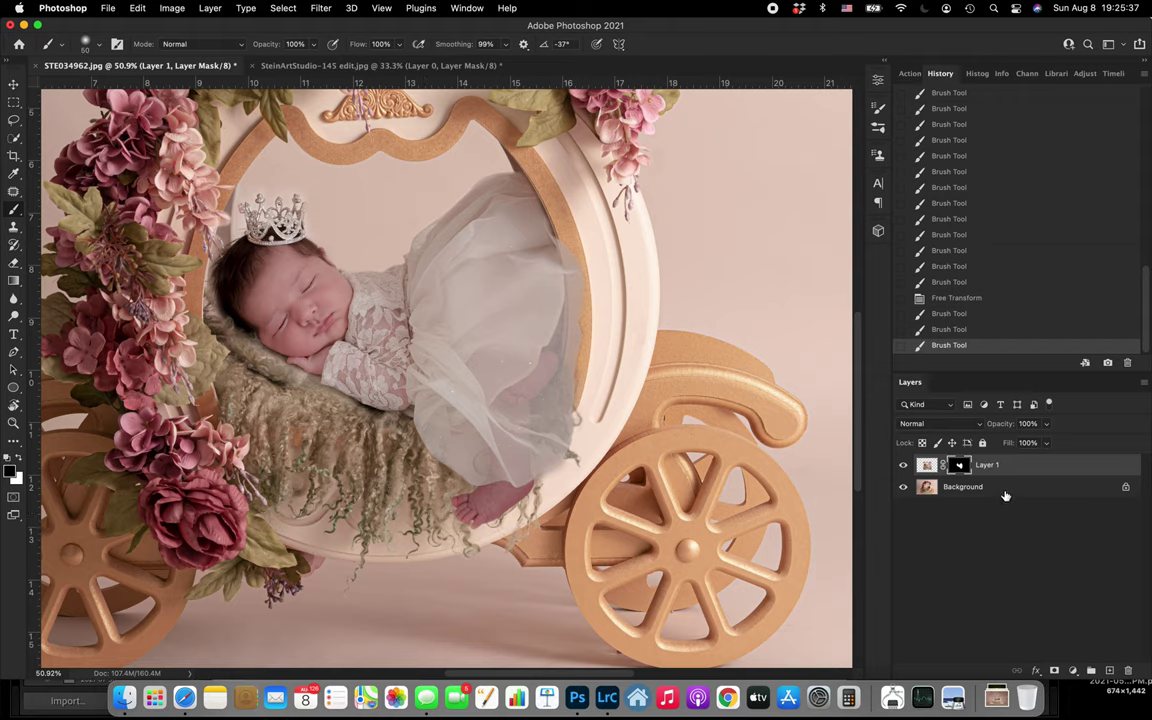
pyautogui.click(1005, 490)
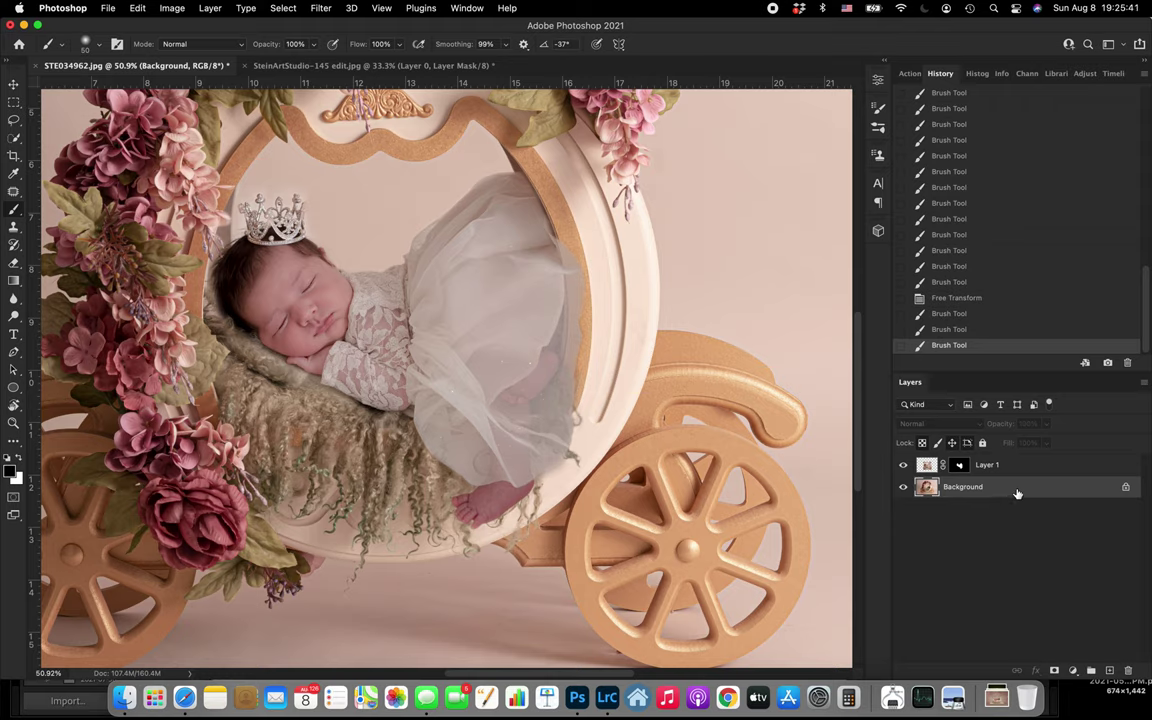
pyautogui.rightClick(1017, 492)
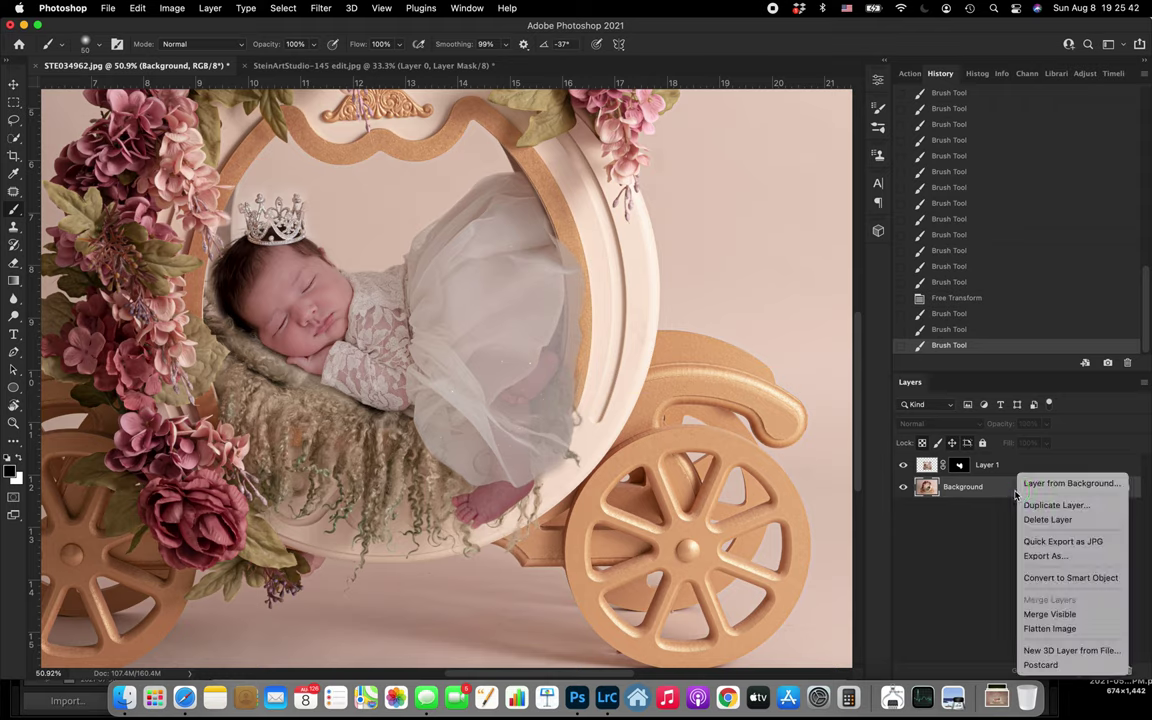
pyautogui.click(1057, 629)
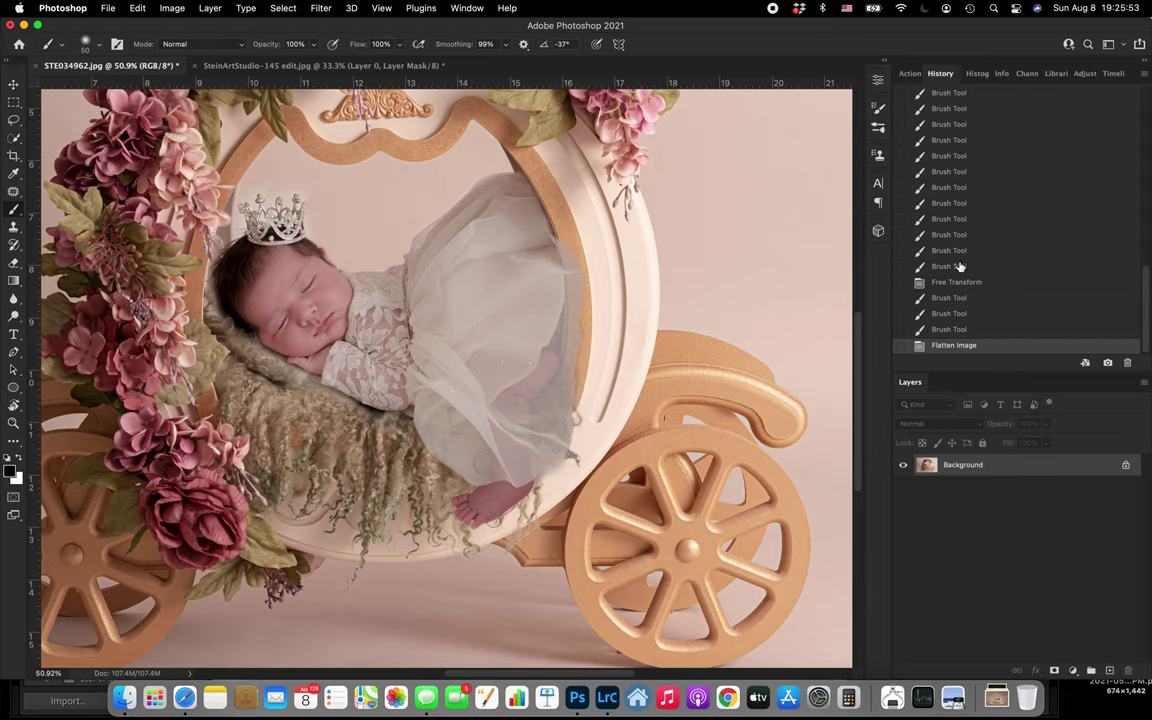
# - Step back in the history to the last brush stroke before the flattening, and return to the flattened state
pyautogui.click(952, 330)
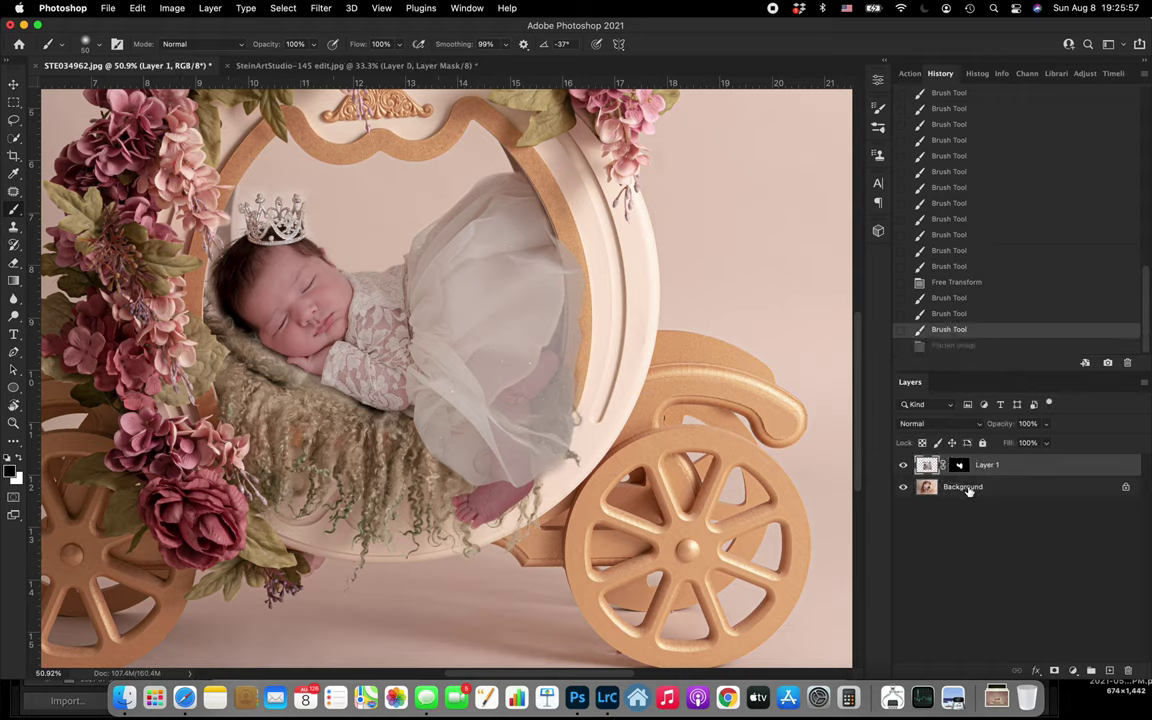
pyautogui.click(976, 346)
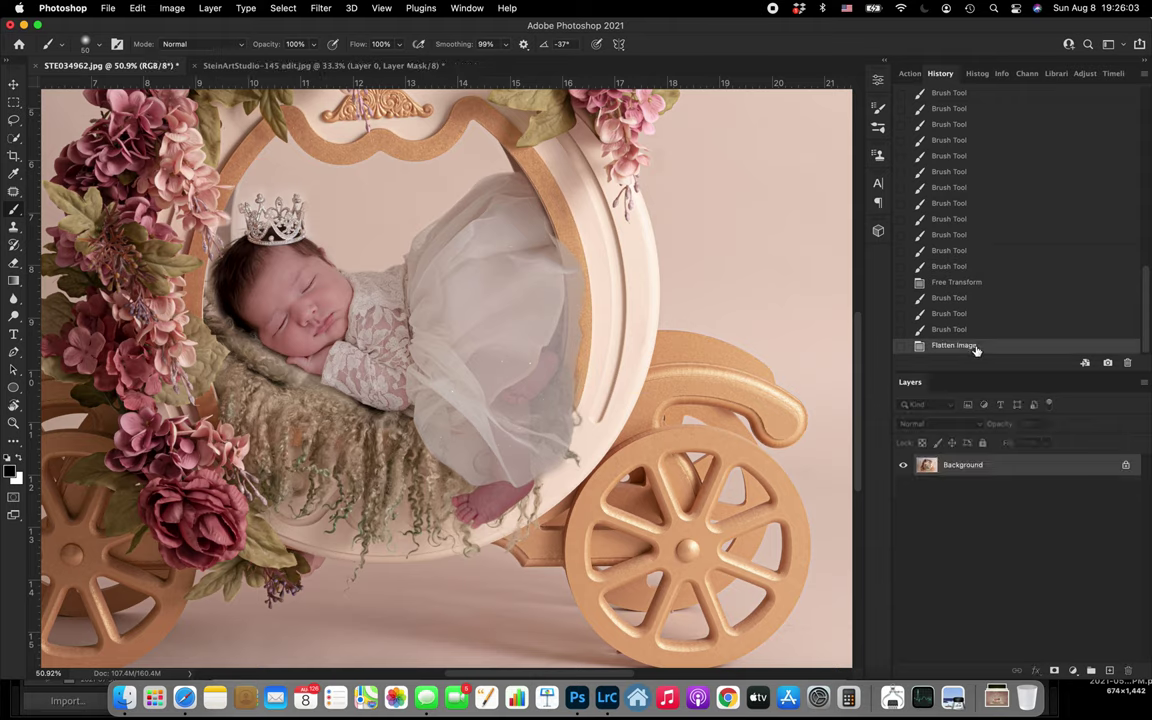
pyautogui.click(105, 8)
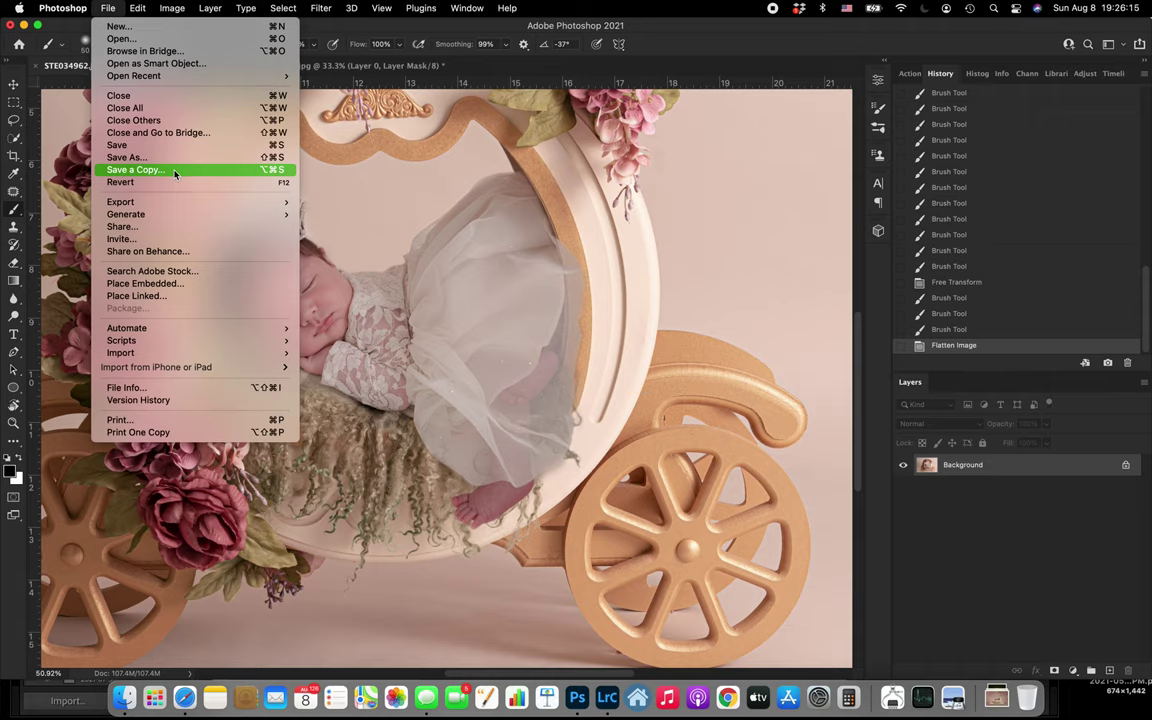
pyautogui.click(342, 28)
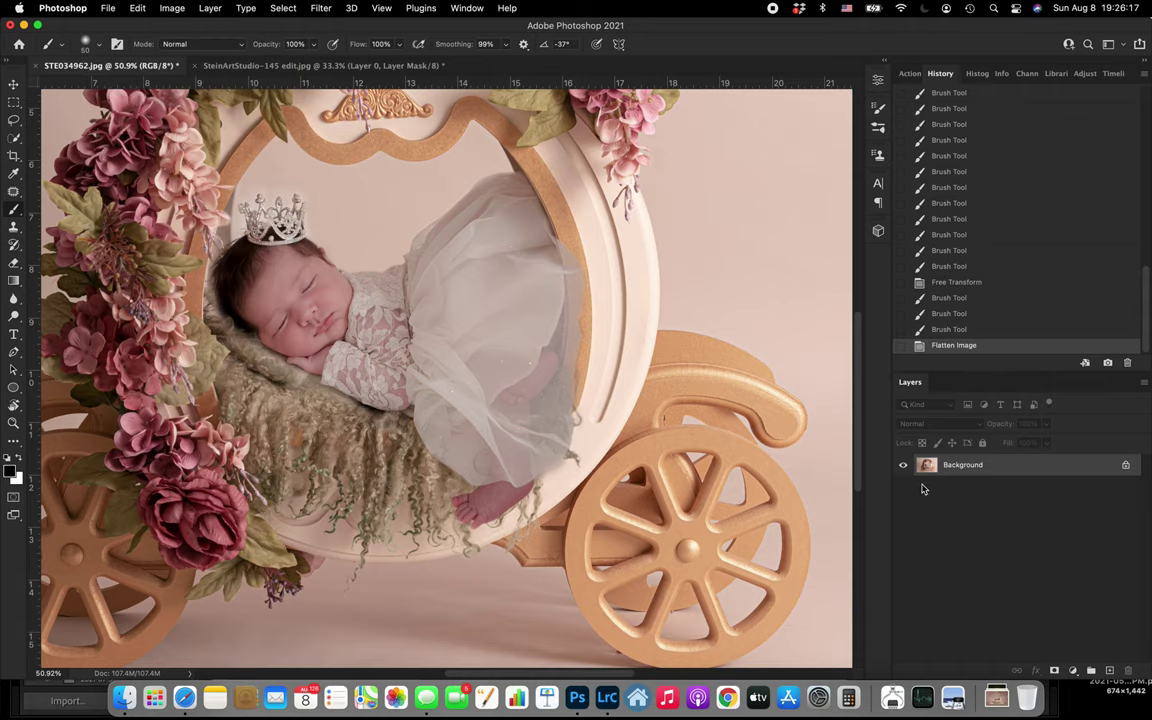
# - Return the history to the last brush stroke before the flattening and delete the masked baby layer, Layer 1
pyautogui.click(962, 330)
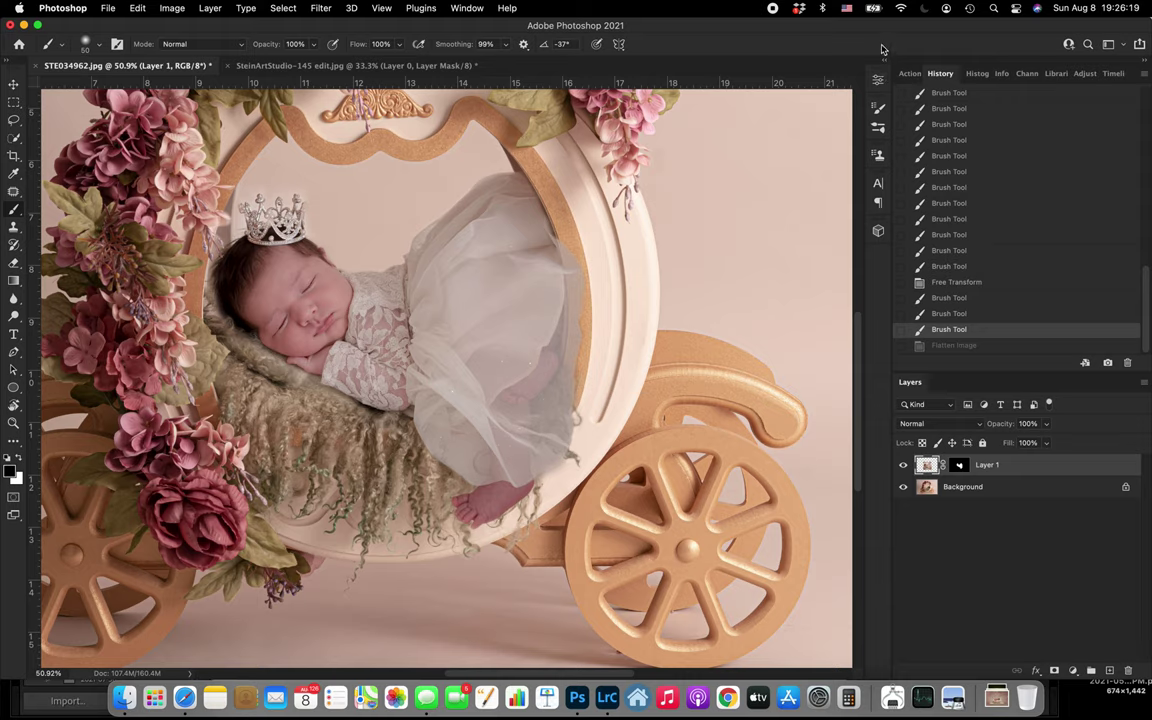
pyautogui.moveTo(1092, 468); pyautogui.dragTo(1127, 664)
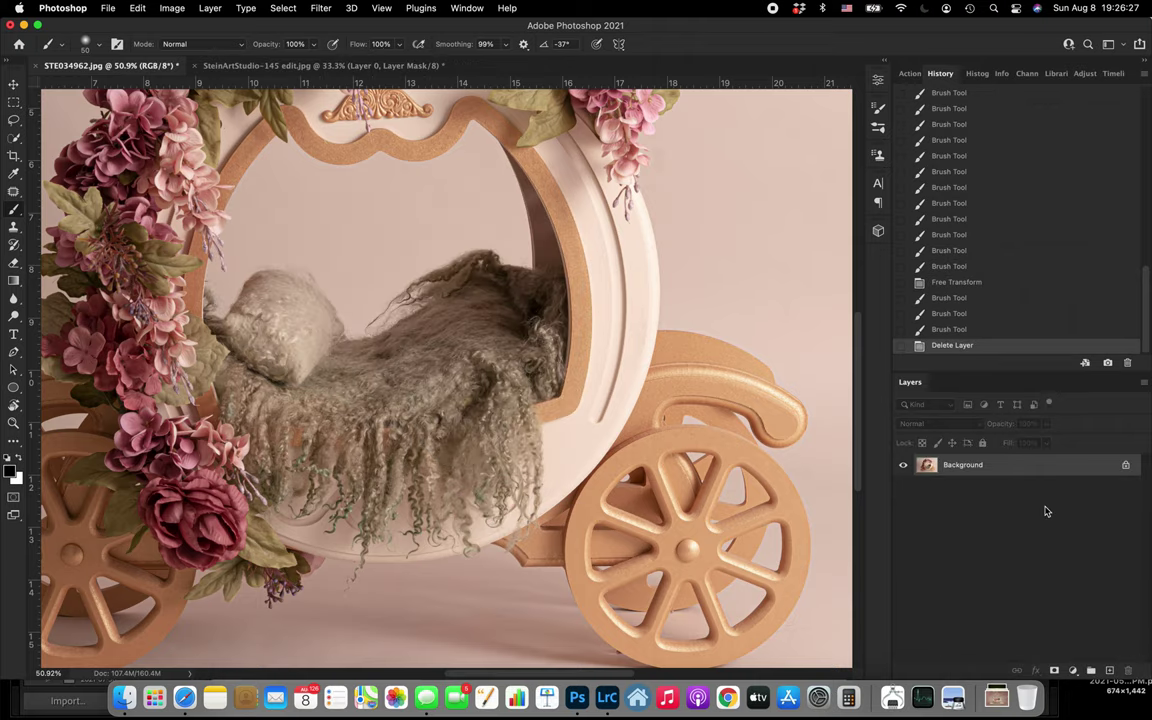
# - Close STE034962.jpg without saving its changes
pyautogui.scroll(-5, 630, 404)
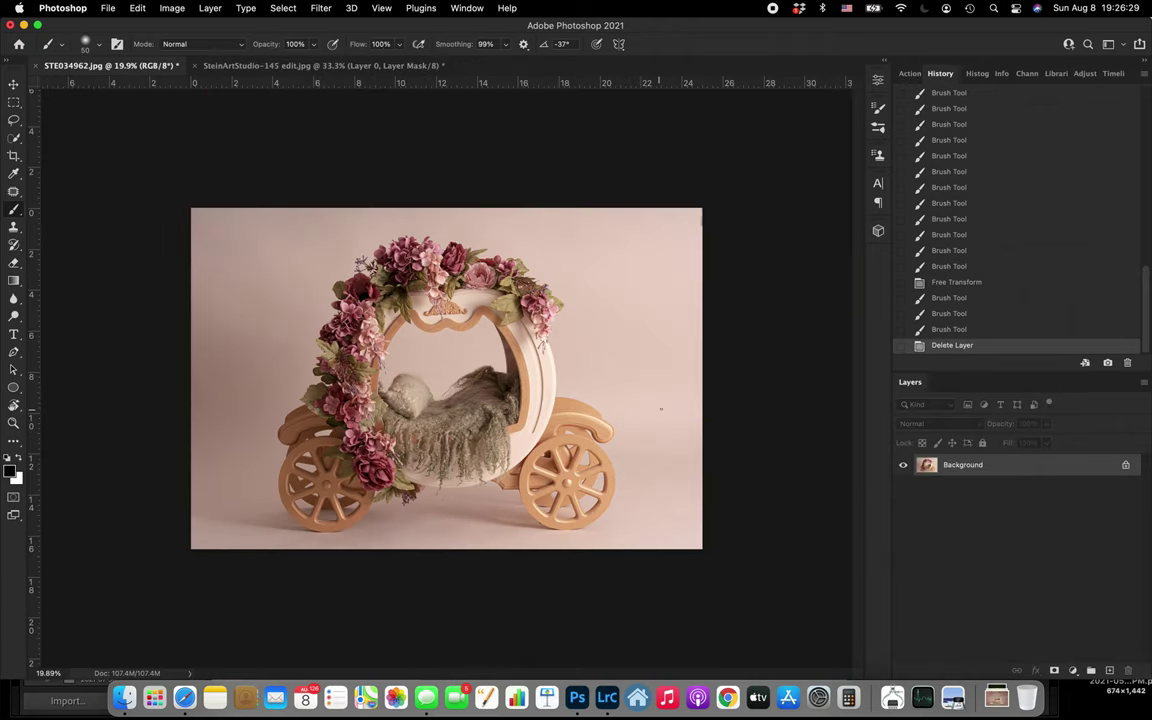
pyautogui.click(37, 66)
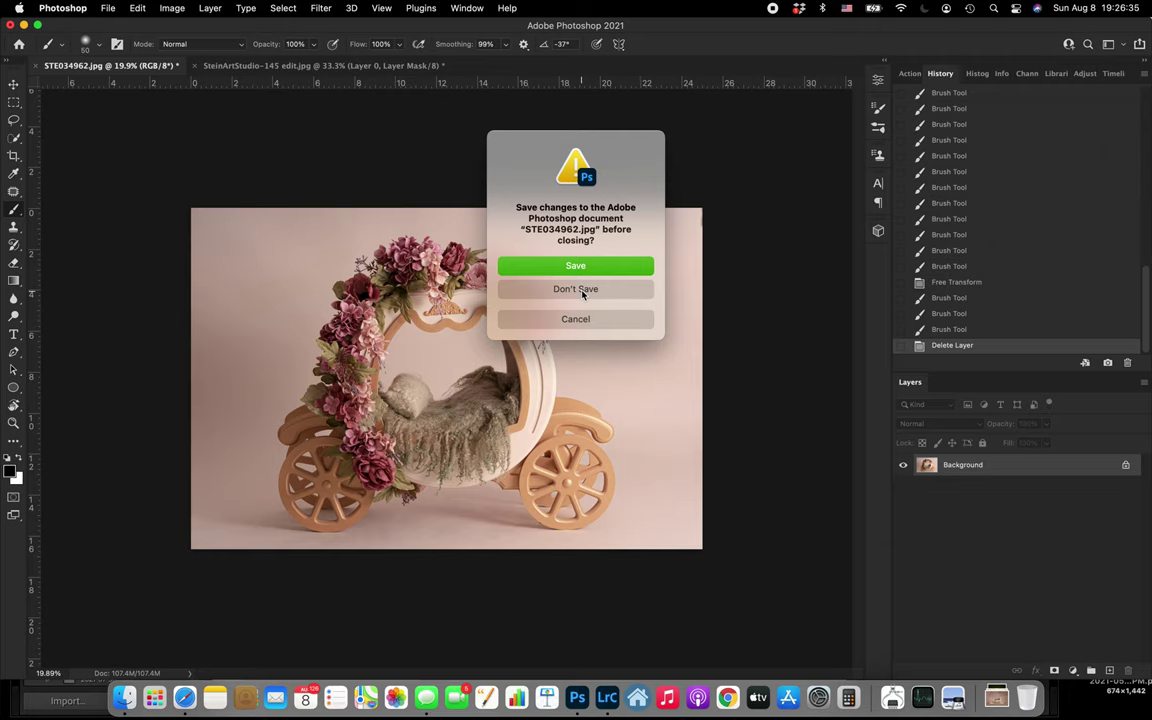
pyautogui.click(585, 289)
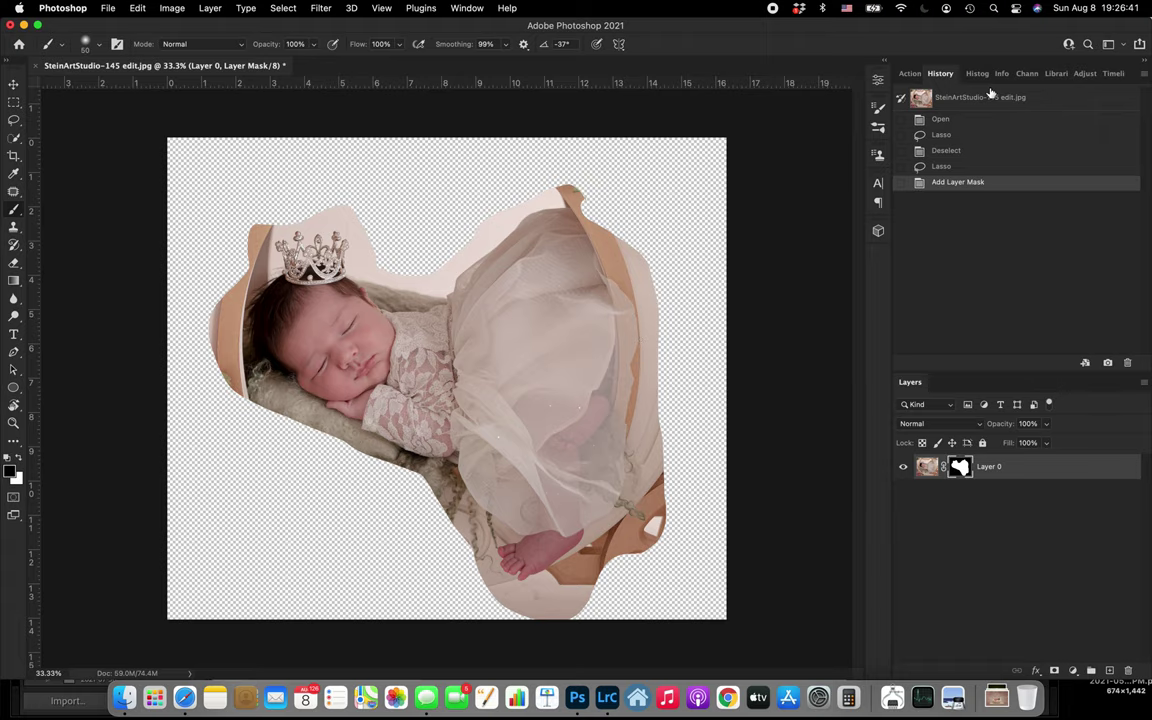
# - Revert SteinArtStudio-145 edit.jpg to its opening history snapshot and close it without saving
pyautogui.click(979, 98)
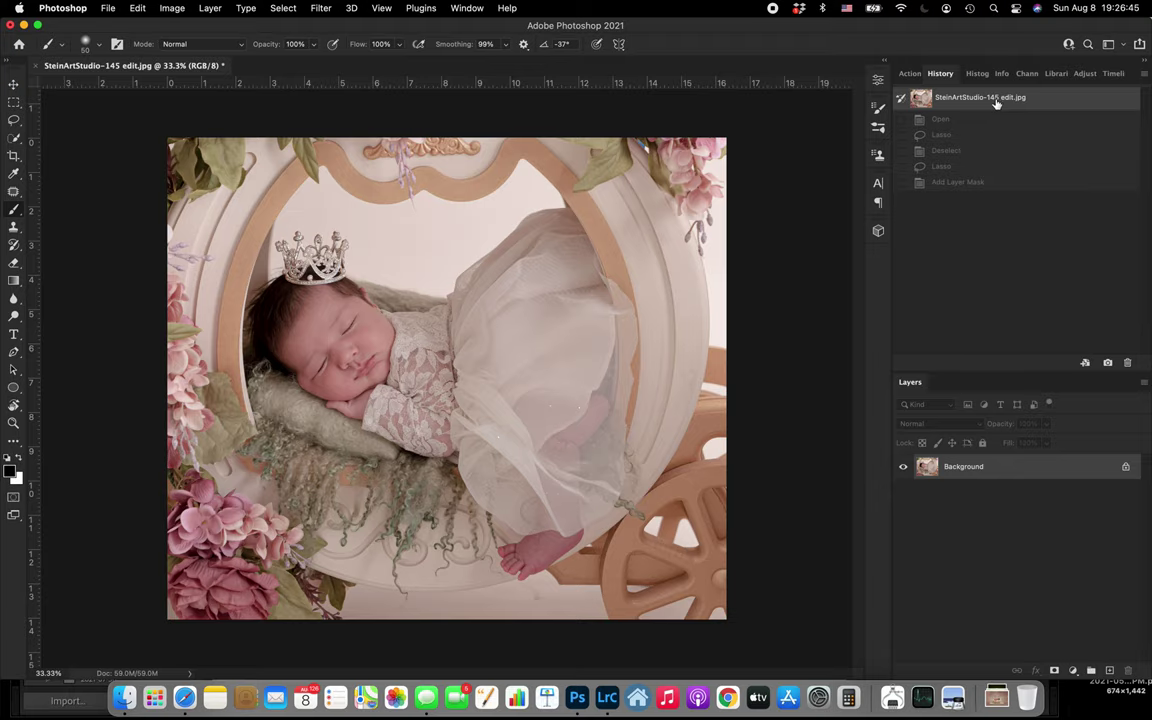
pyautogui.click(35, 65)
pyautogui.click(560, 292)
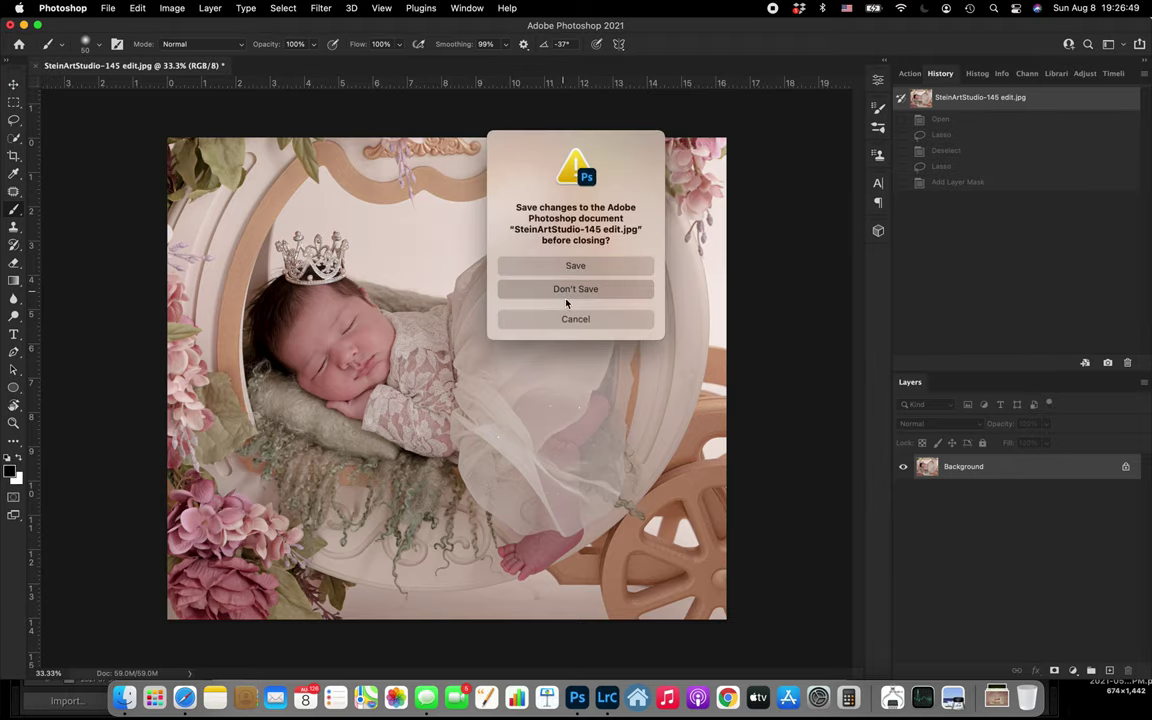